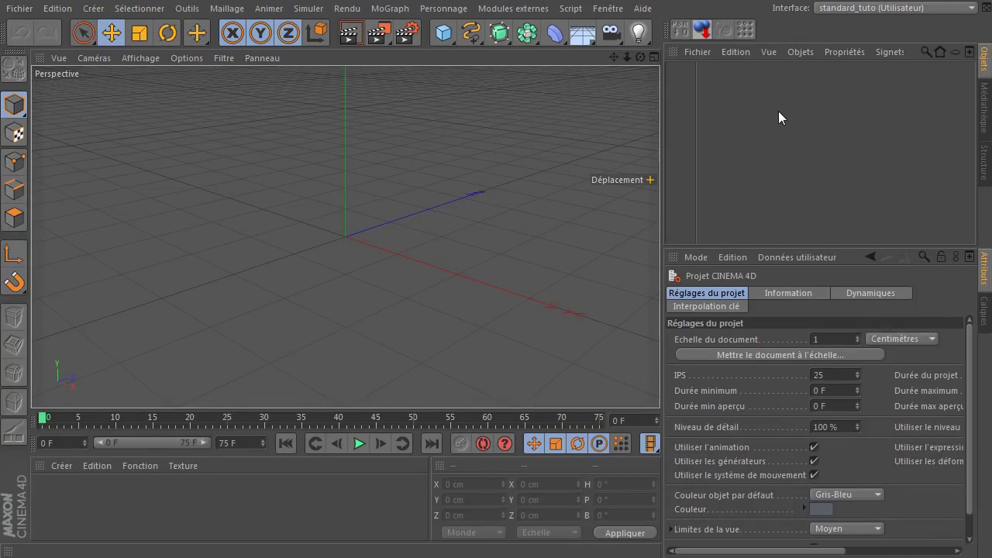
left_click(817, 157)
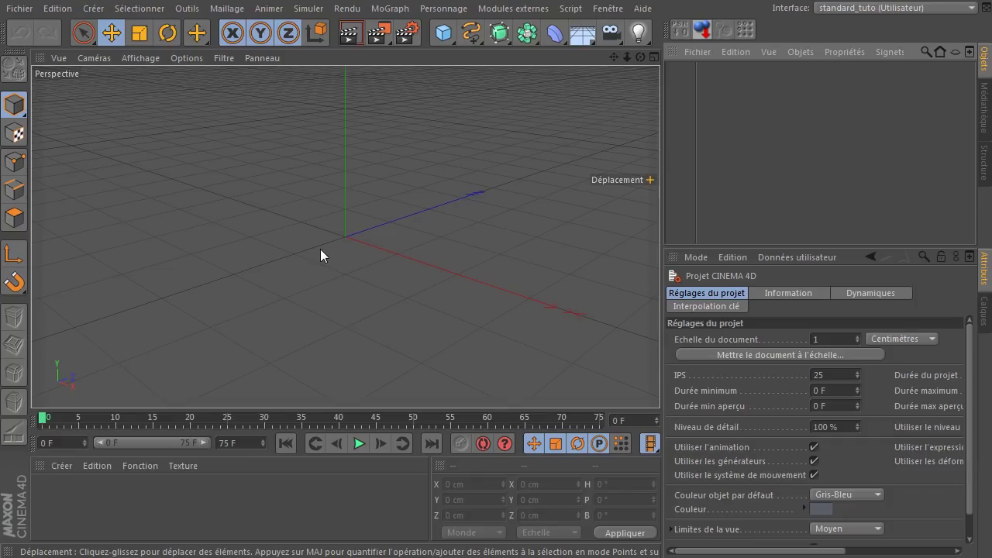
scroll(322, 248, "down", 2)
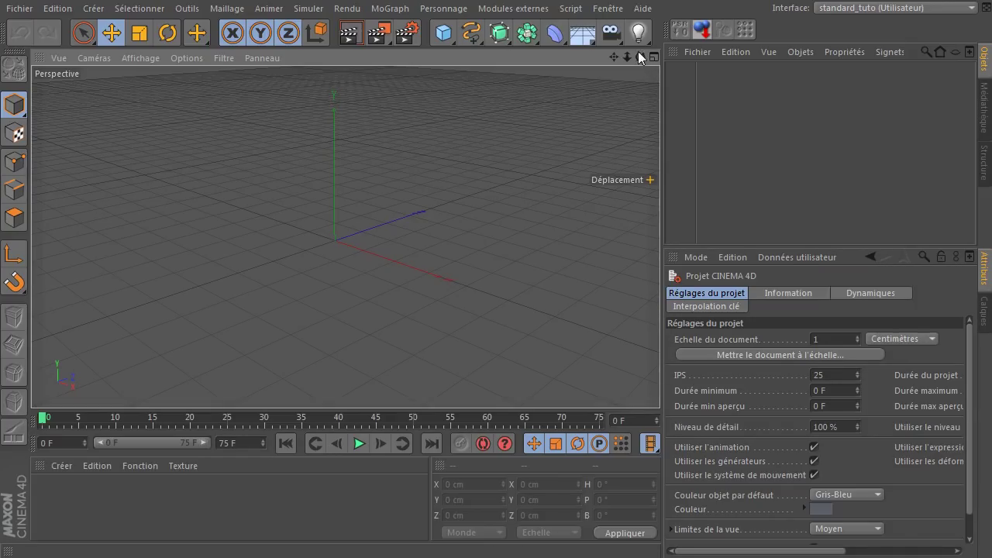
left_click_drag(639, 57, 436, 172)
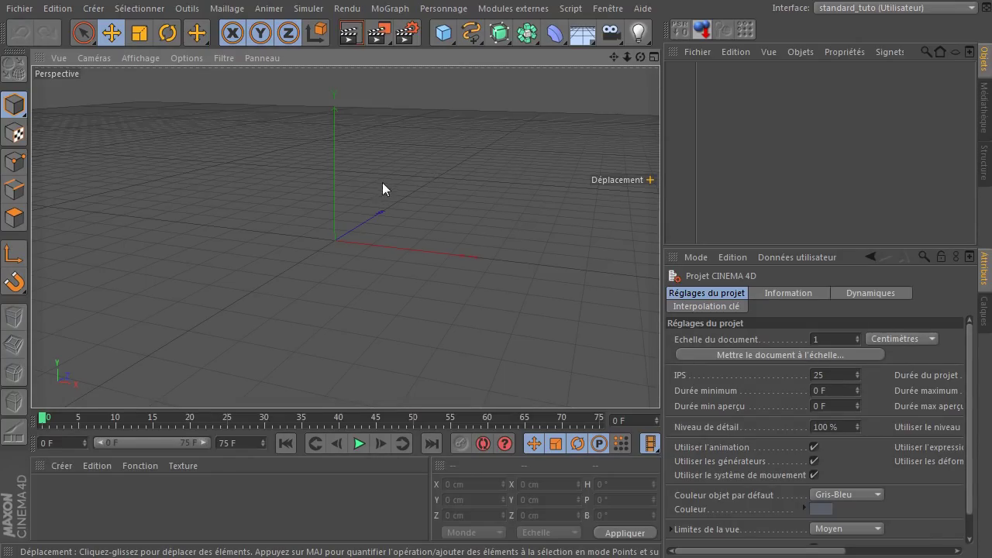
scroll(277, 244, "up", 5)
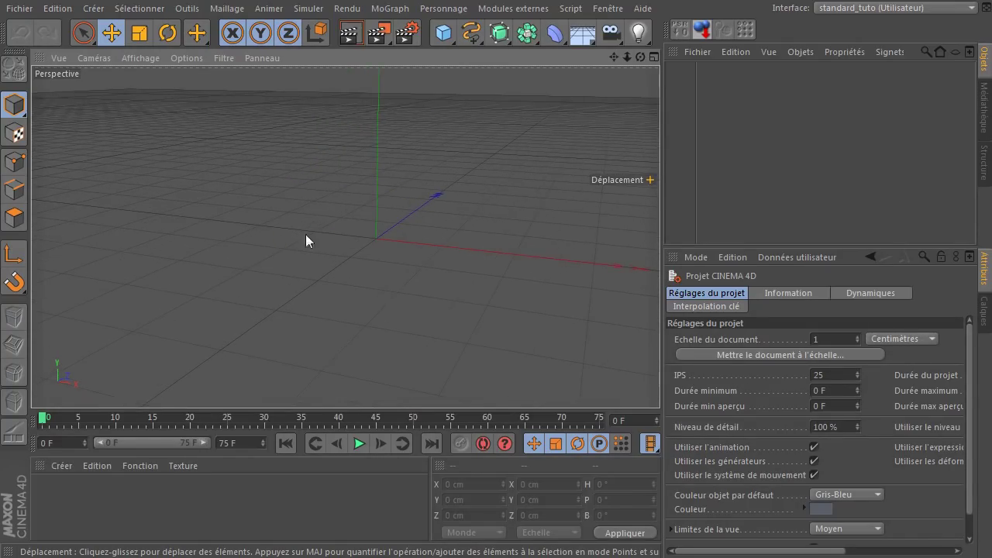
Add a cylinder primitive to the scene and set its orientation to +X
left_click_drag(613, 56, 426, 80)
left_click_drag(445, 35, 823, 50)
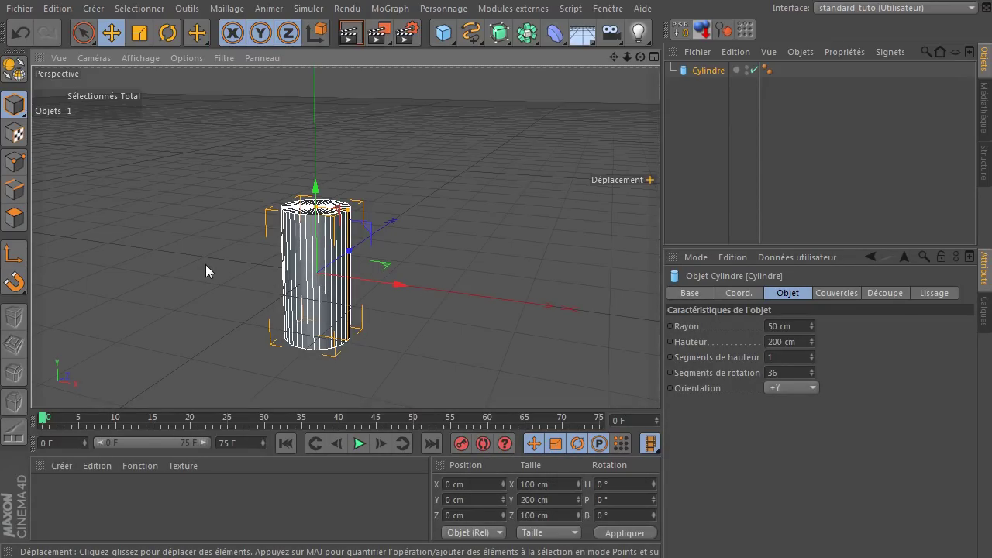
left_click(786, 391)
left_click(782, 405)
Set the cylinder's radius to 20 cm
mouse_move(640, 58)
left_mouse_down()
mouse_move(612, 45)
mouse_move(640, 46)
left_mouse_up()
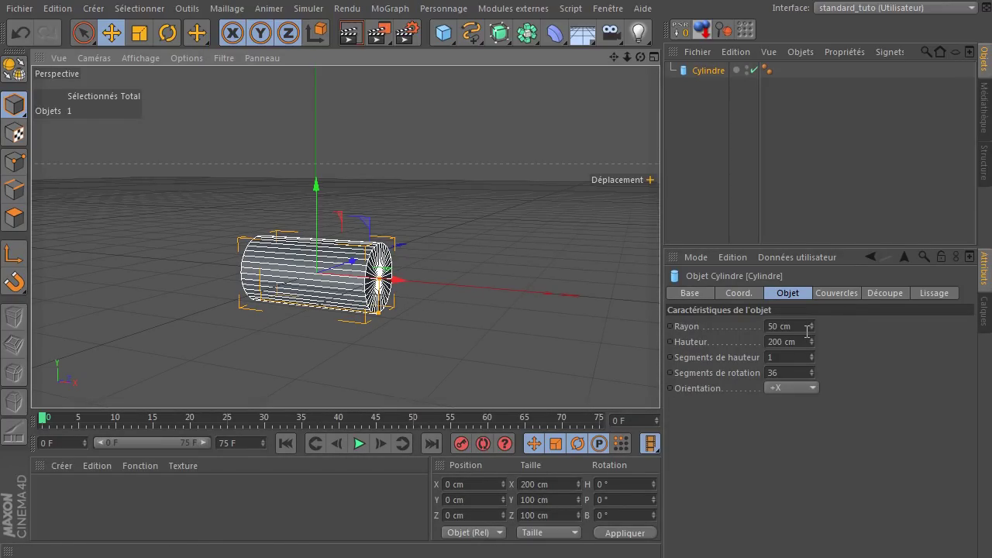
left_click_drag(798, 332, 659, 338)
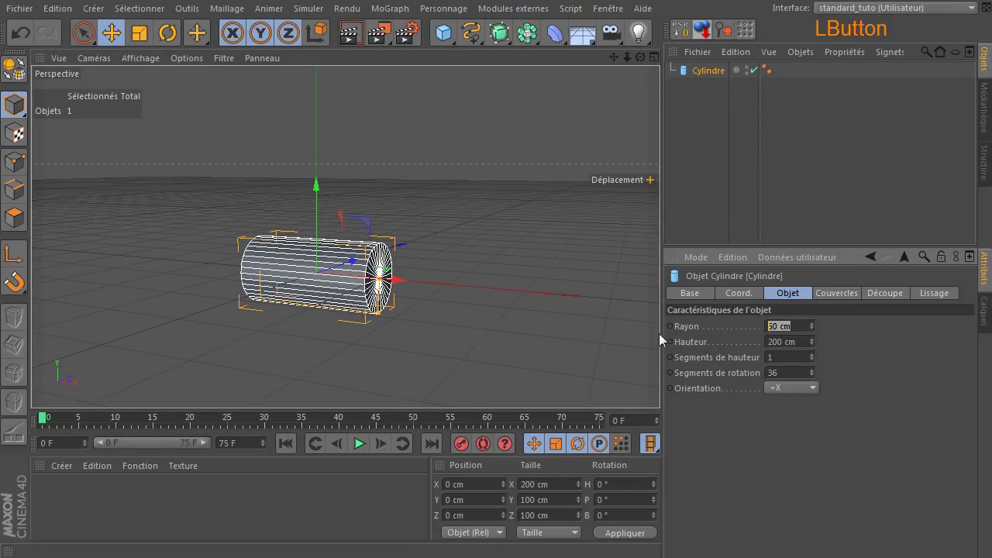
type("20")
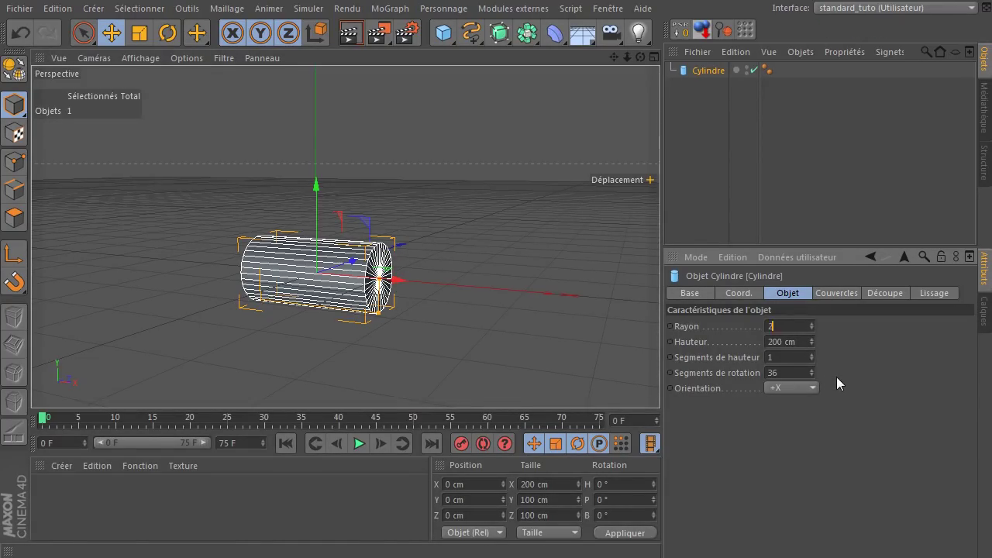
key("Return")
Set the cylinder's radius to 50 cm and its height to 100 cm
double_click(792, 326)
type("50")
double_click(800, 341)
type("100")
key("Return")
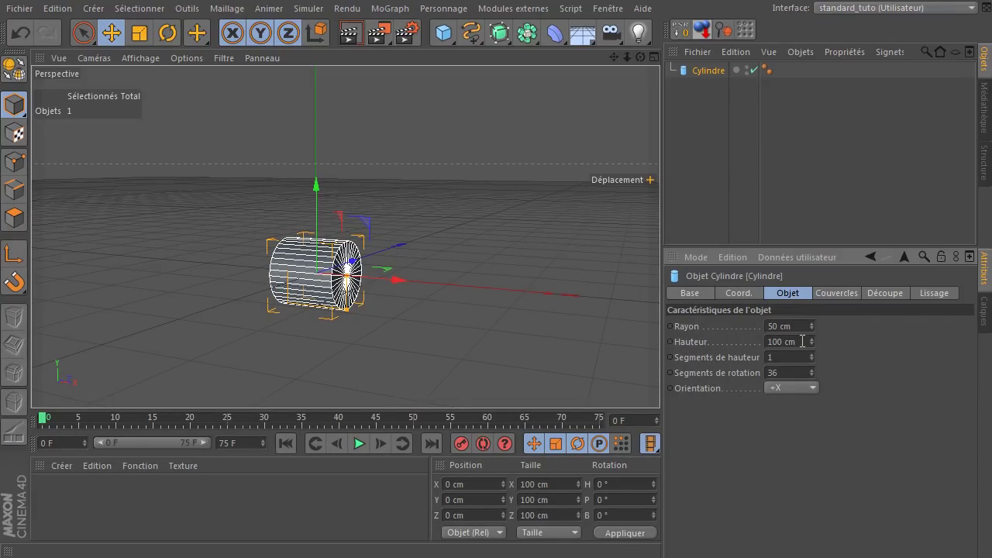
Add a cube beside the cylinder at about -183 cm on X and show the viewport shaded with object lines
mouse_move(641, 57)
left_mouse_down()
mouse_move(682, 58)
mouse_move(647, 62)
left_mouse_up()
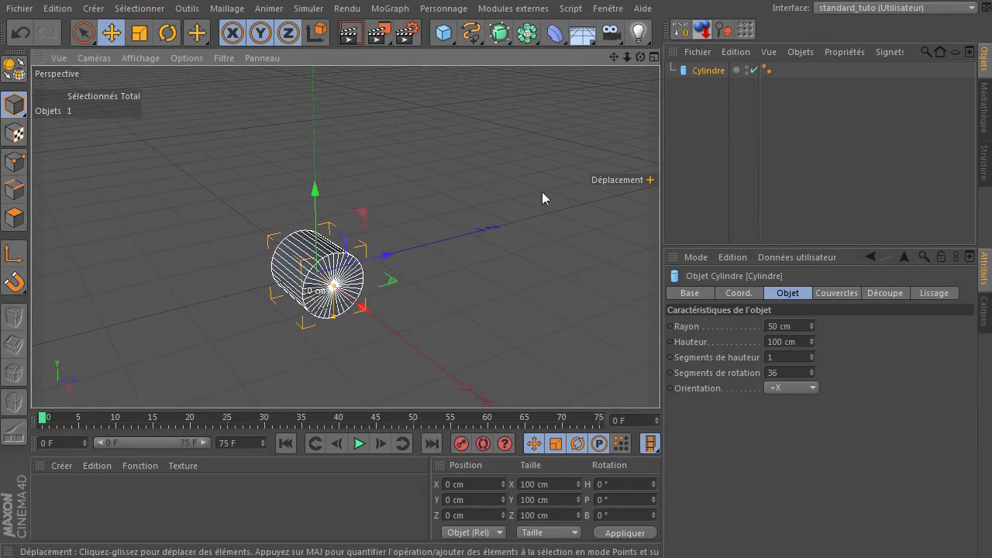
left_click_drag(613, 57, 634, 3)
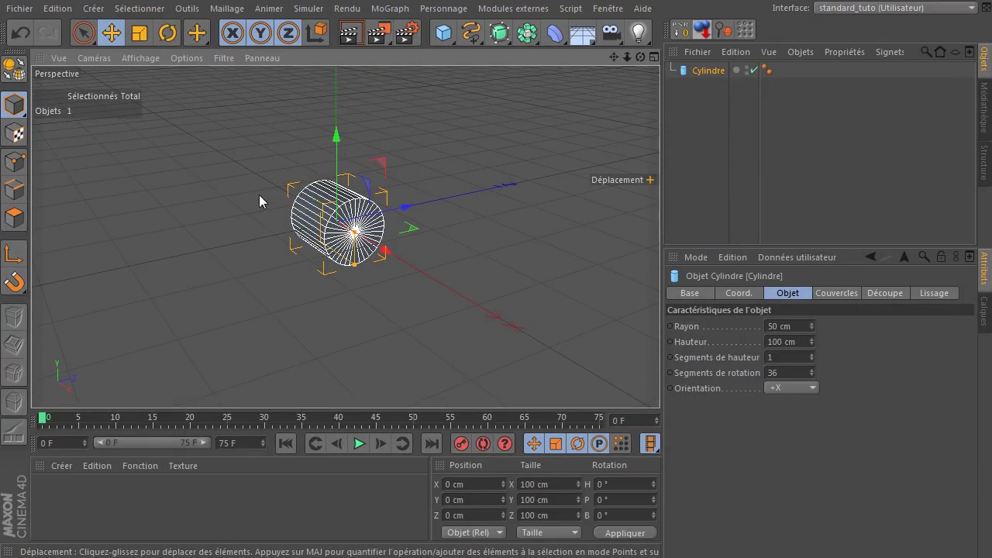
left_click_drag(444, 33, 290, 223)
left_click(141, 55)
left_click(143, 99)
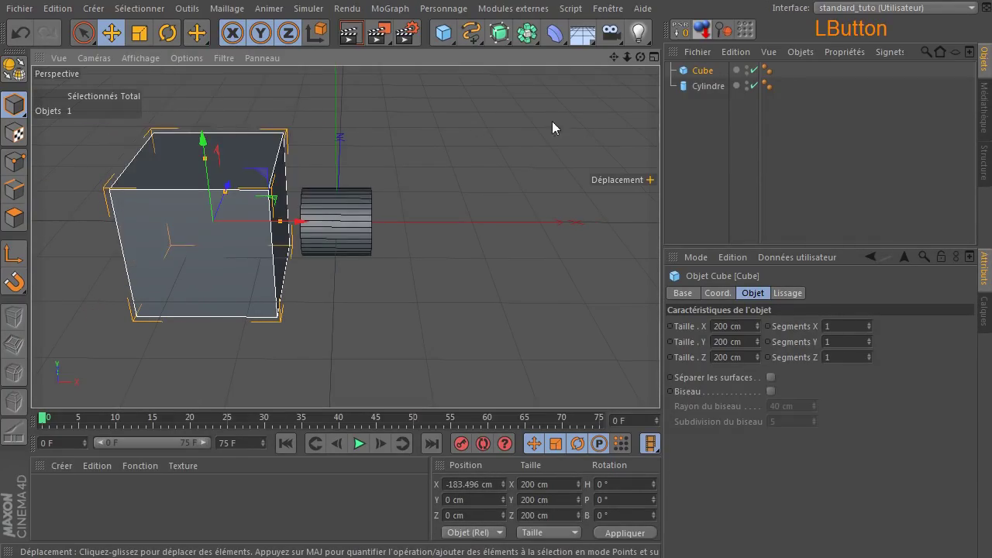
Move the cube along X to about -177 cm, closer to the cylinder, and deselect it
scroll(303, 210, "up", 3)
left_click_drag(640, 57, 597, 93)
mouse_move(230, 228)
left_mouse_down()
mouse_move(250, 228)
mouse_move(239, 230)
left_mouse_up()
left_click(472, 222)
Add a second cube at the cylinder's centre and set its Z size to 10 cm
scroll(472, 222, "down", 5)
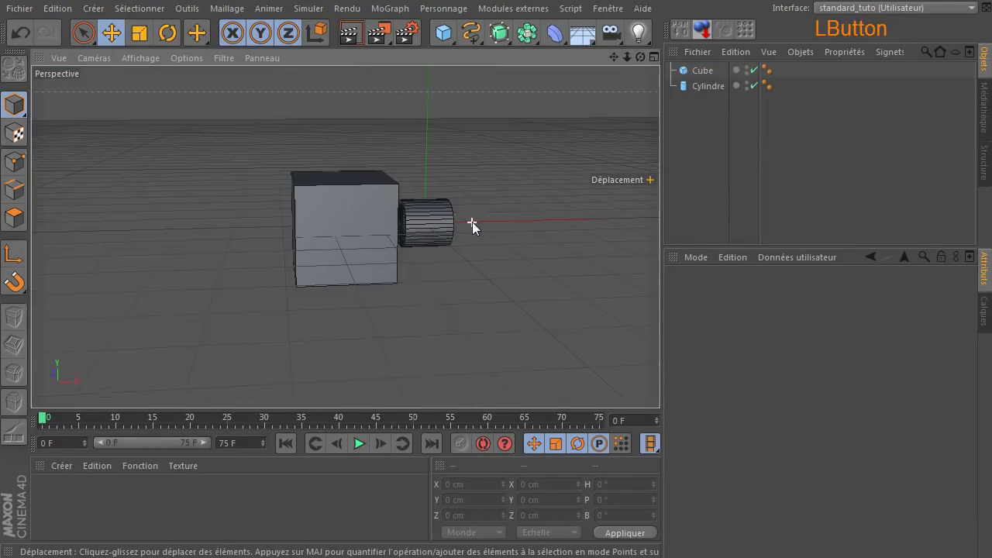
left_click_drag(644, 60, 429, 219)
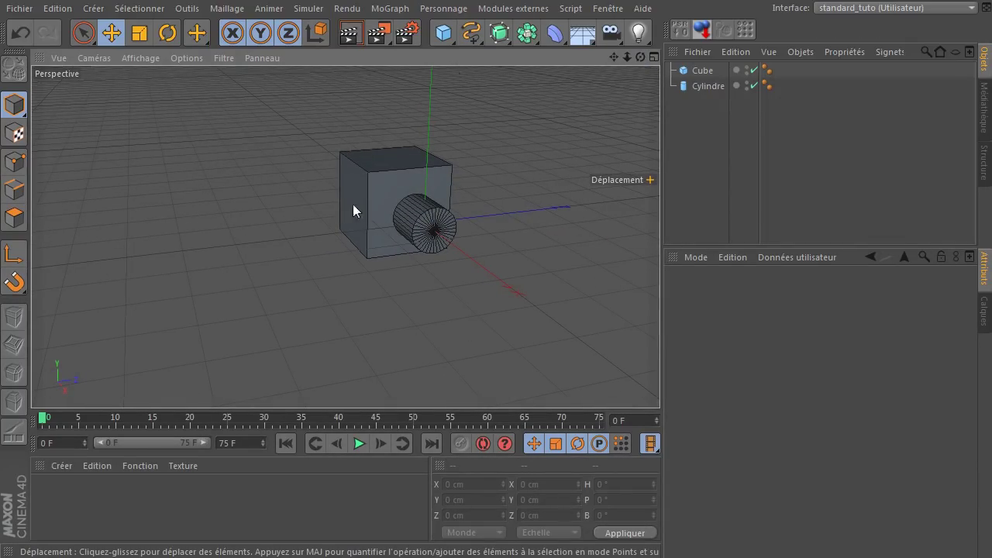
mouse_move(616, 53)
left_mouse_down()
mouse_move(343, 235)
mouse_move(599, 59)
left_mouse_up()
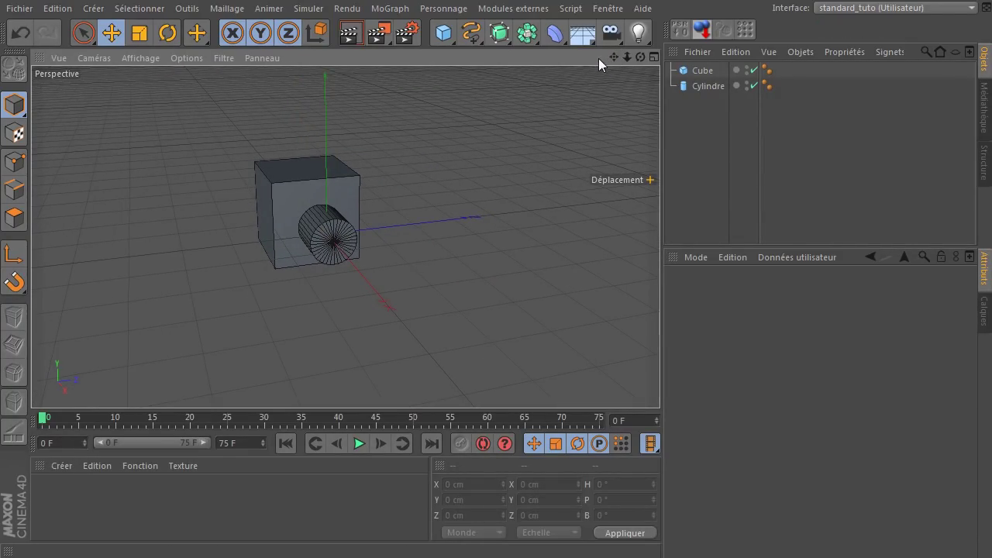
left_click_drag(449, 44, 642, 54)
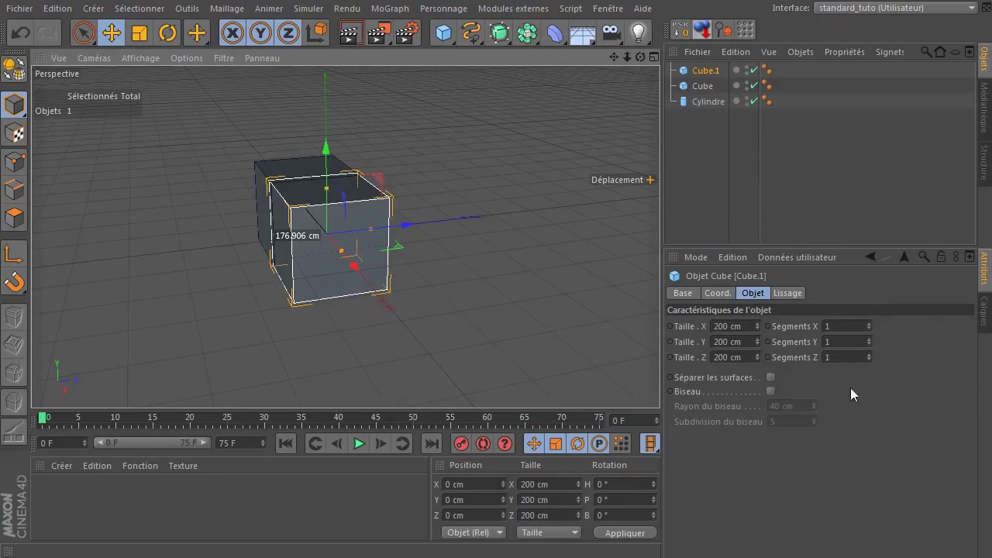
left_click(743, 358)
type("10")
key("Return")
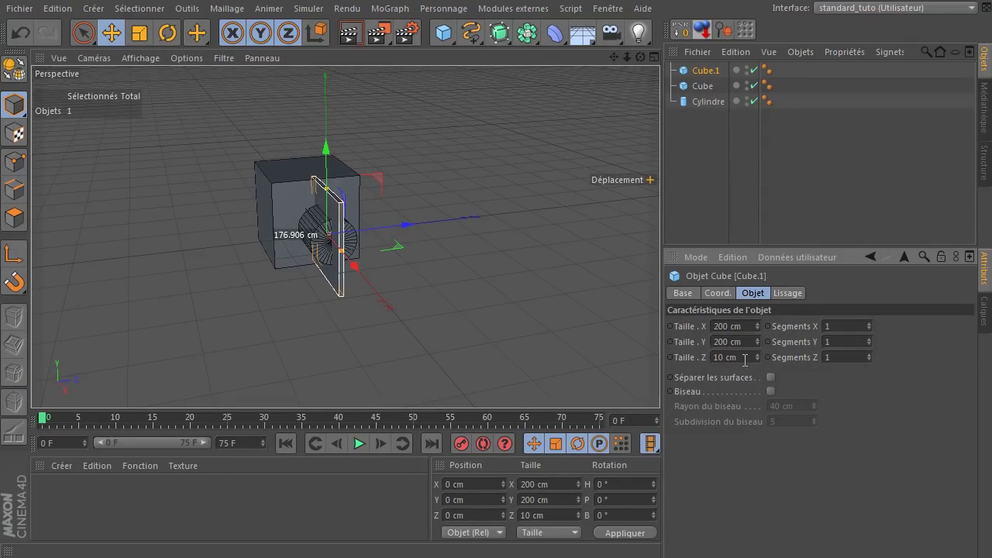
Set the thin cube's X size to 100 cm
left_click_drag(640, 57, 763, 62)
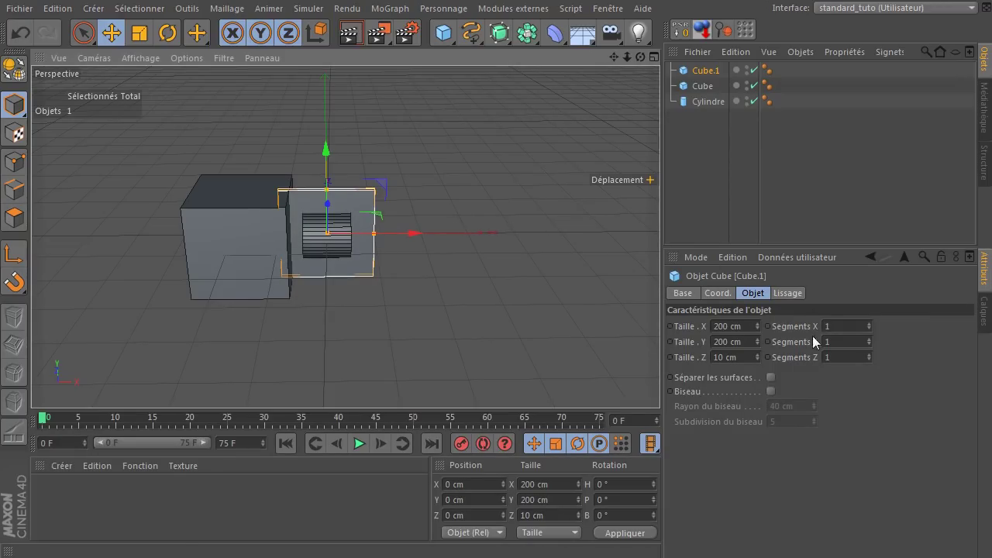
left_click(745, 326)
left_click_drag(741, 326, 696, 326)
type("100")
left_click(484, 297)
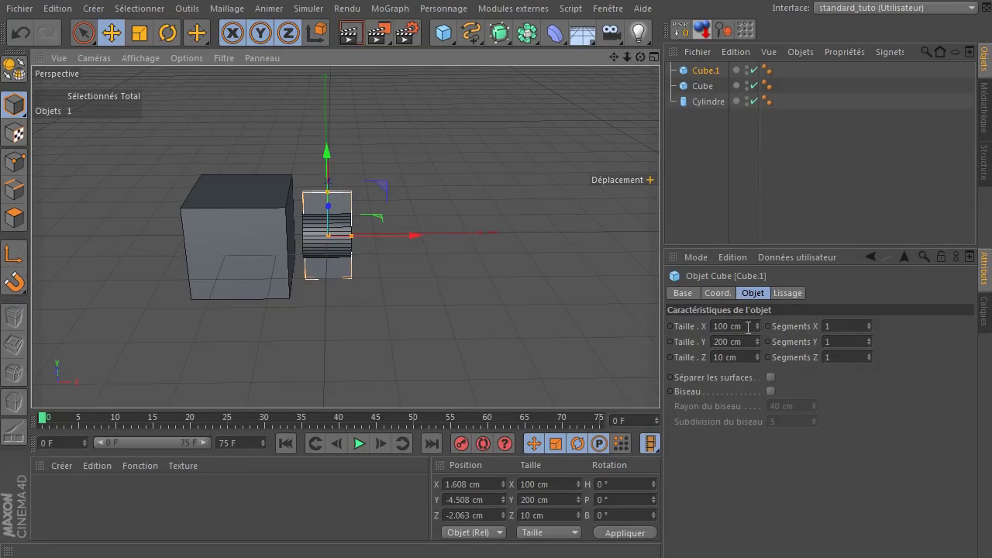
Size the thin cube as a blade with an X size of 80 cm and a Y size of 400 cm
left_click_drag(744, 326, 671, 339)
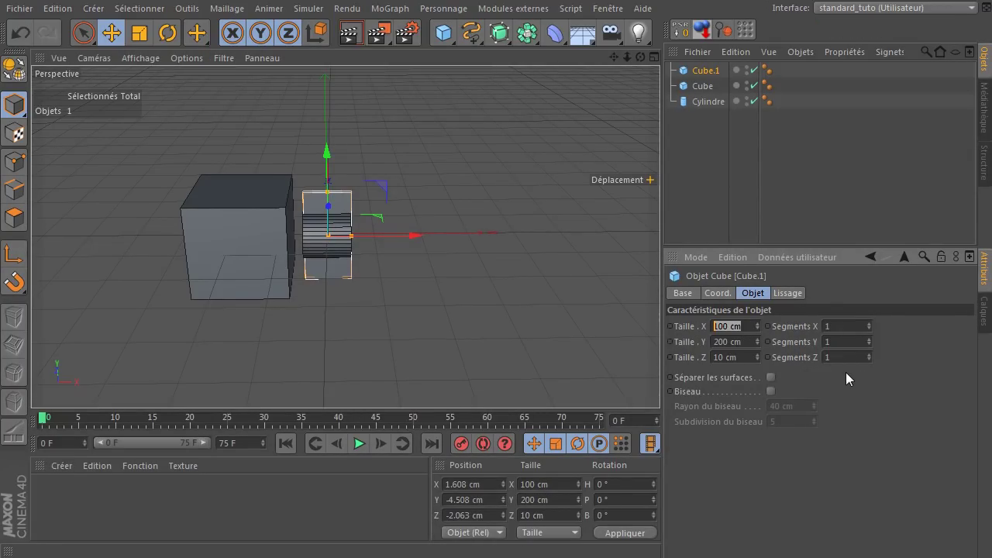
type("80")
key("Return")
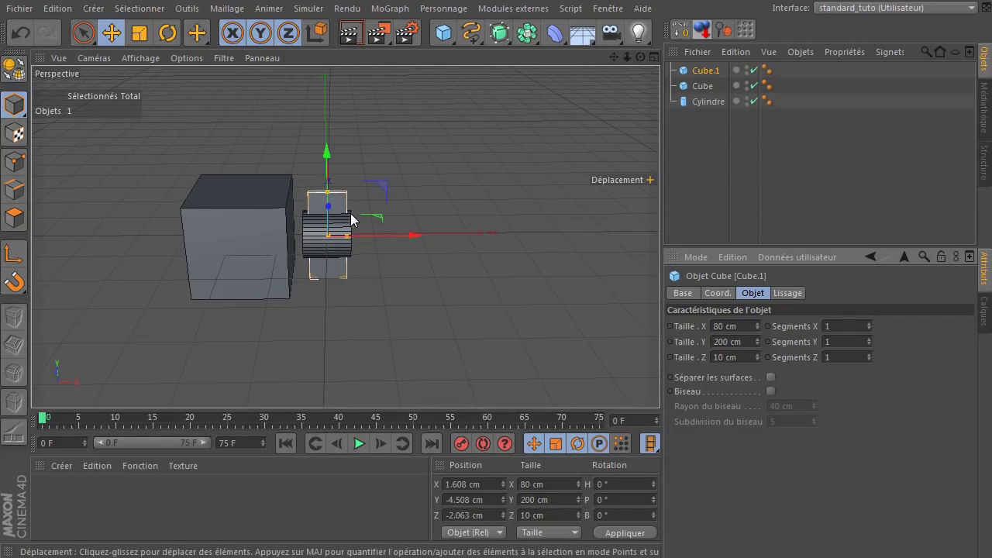
left_click_drag(640, 57, 655, 66)
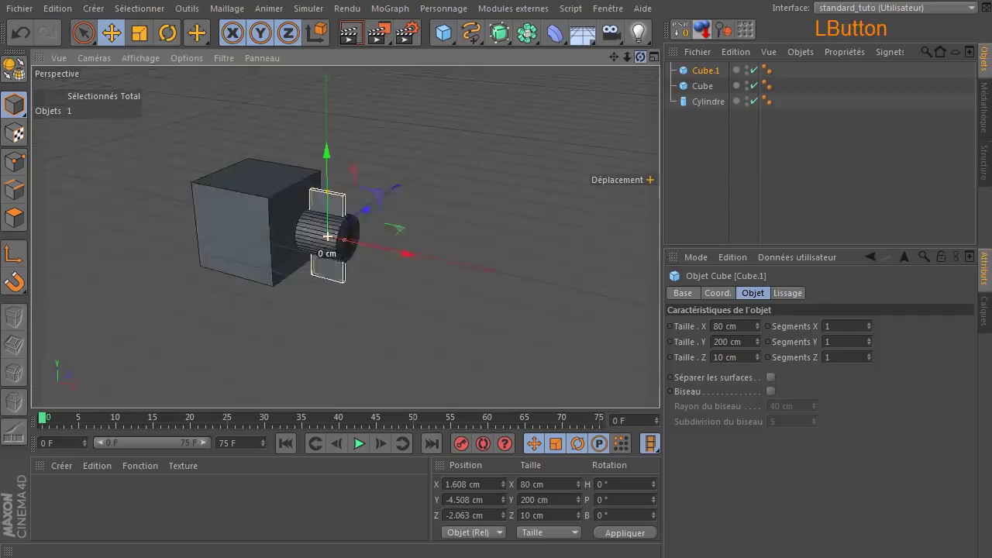
left_click_drag(328, 236, 332, 215)
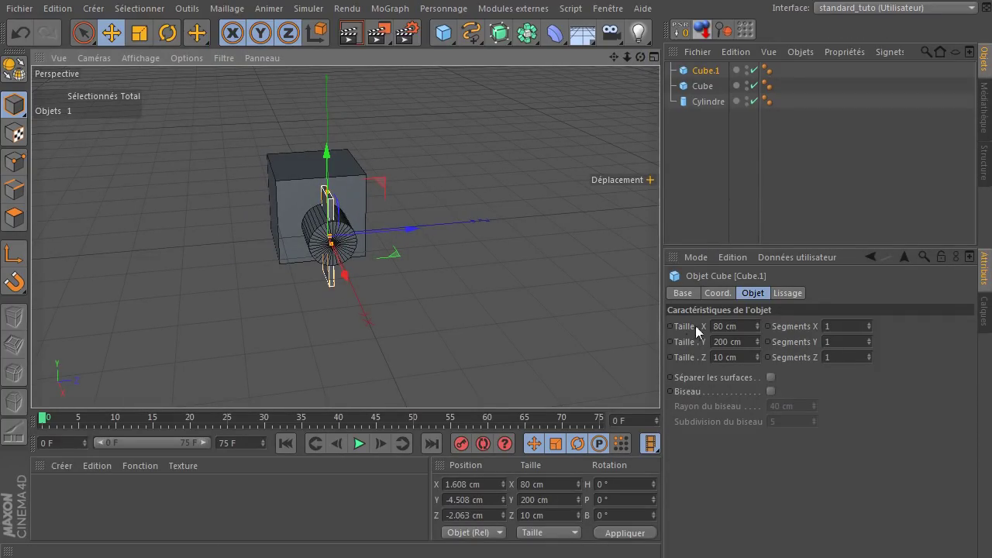
left_click(748, 342)
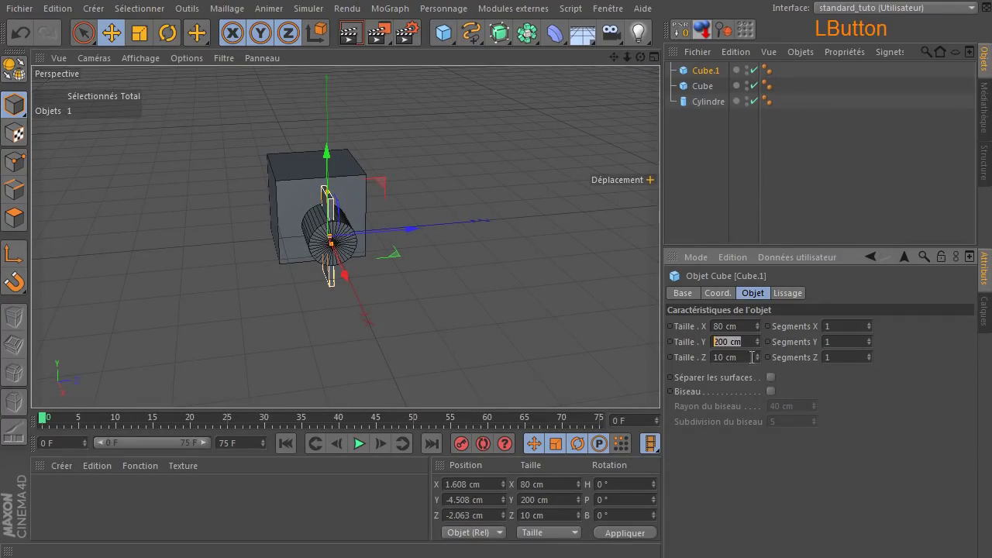
type("400")
key("Return")
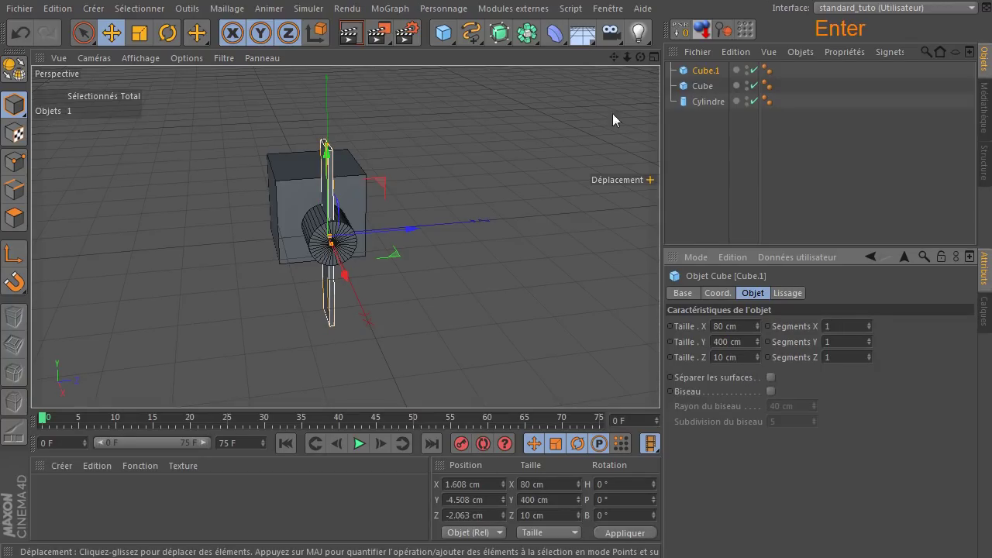
Place the blade last in the object hierarchy and rename the large cube as fixe
mouse_move(640, 57)
left_mouse_down()
mouse_move(596, 59)
mouse_move(930, 64)
mouse_move(643, 58)
left_mouse_up()
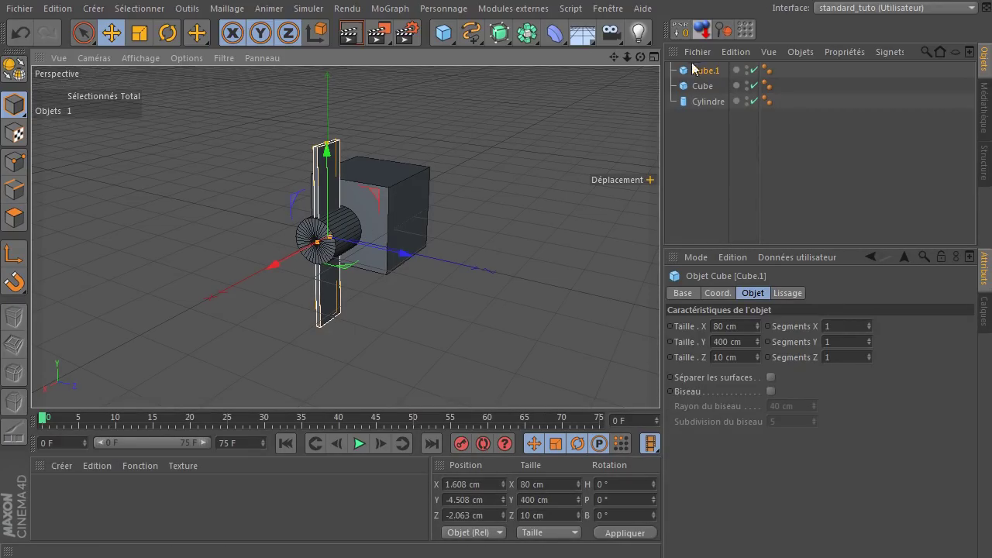
left_click_drag(695, 69, 690, 171)
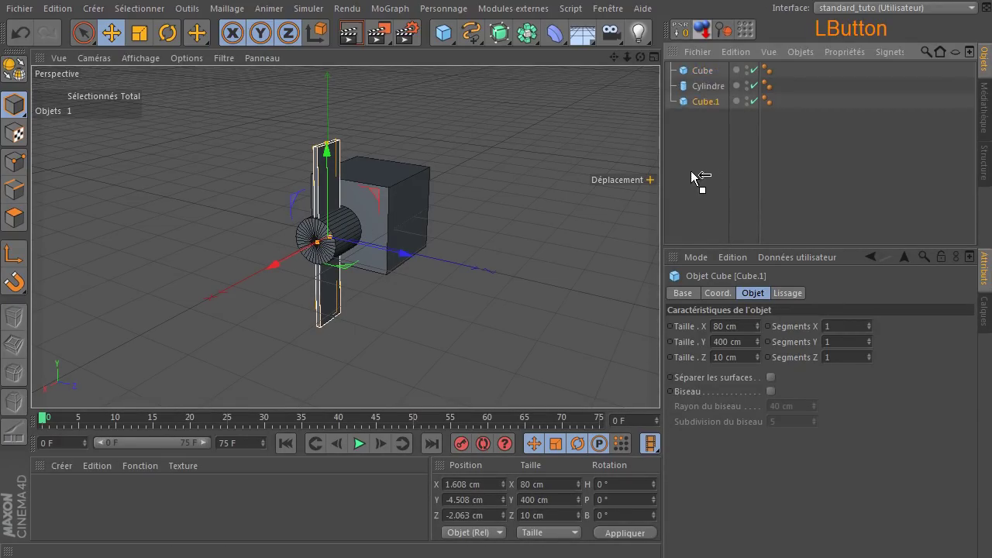
left_click(702, 86)
left_click(699, 71)
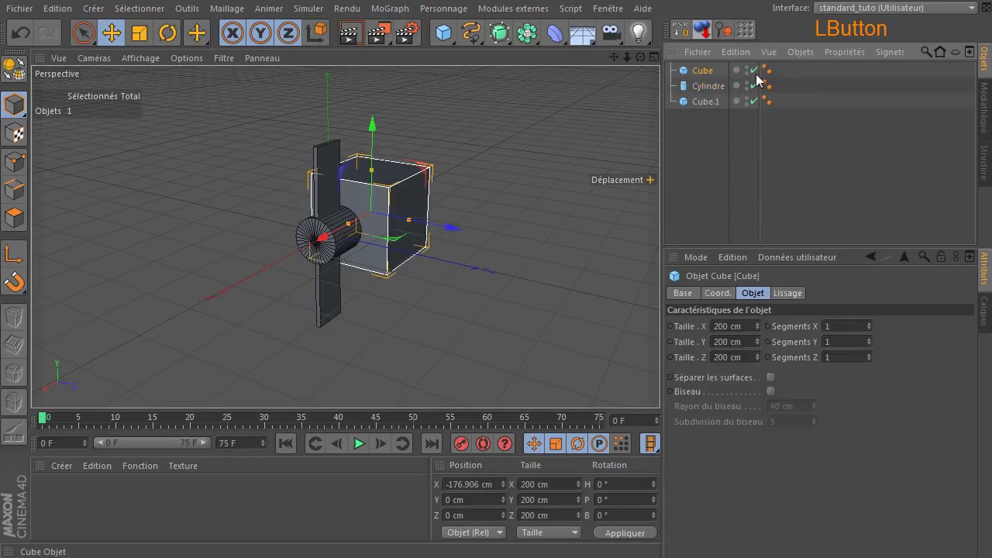
double_click(703, 71)
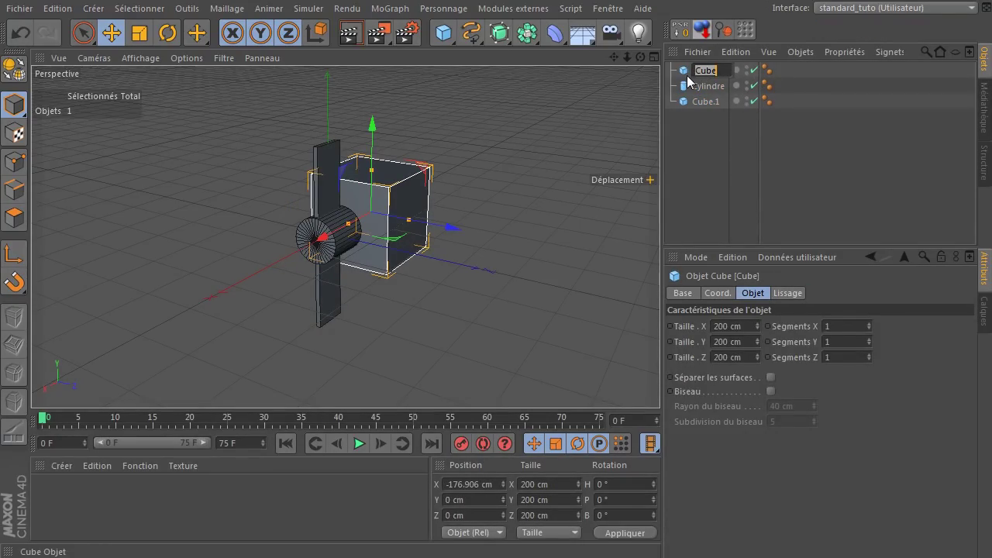
type("fixe")
key("Return")
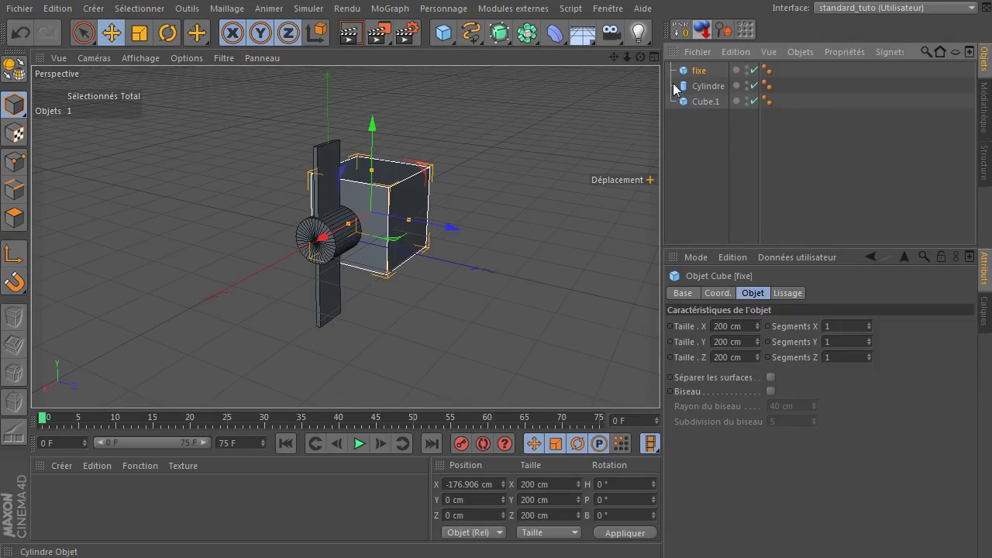
Duplicate the blade and rotate the copy 90° in pitch to form a cross
left_click(710, 88)
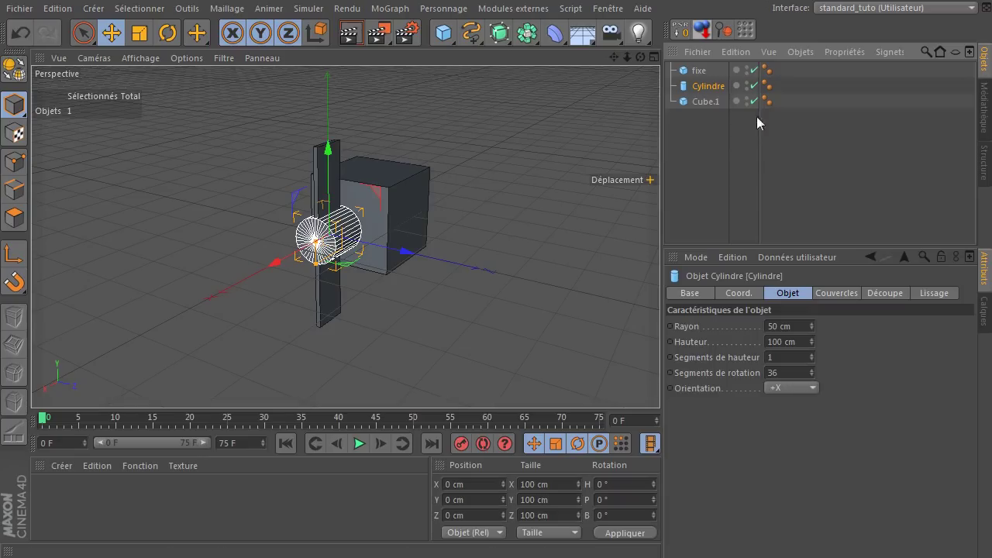
left_click(707, 106)
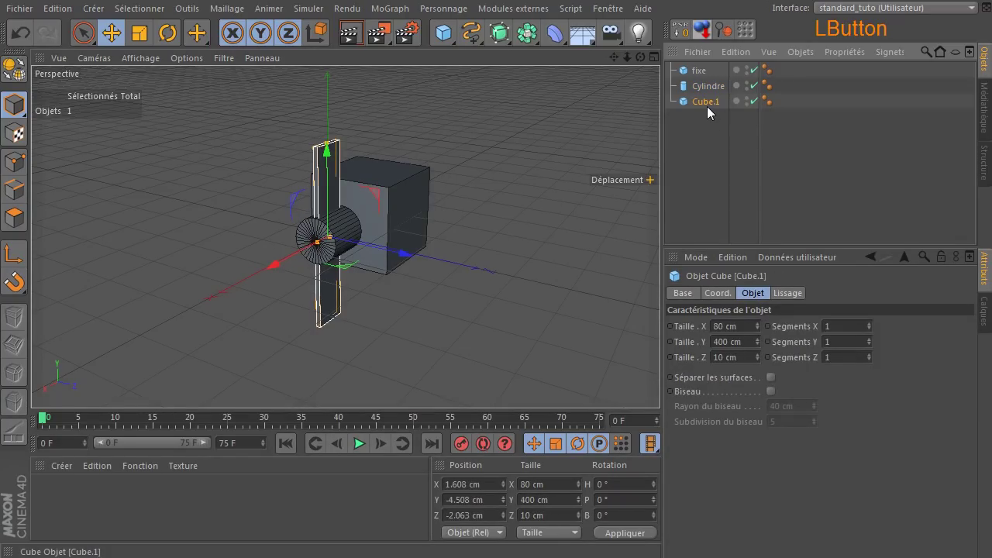
left_click_drag(709, 104, 710, 146, "ctrl")
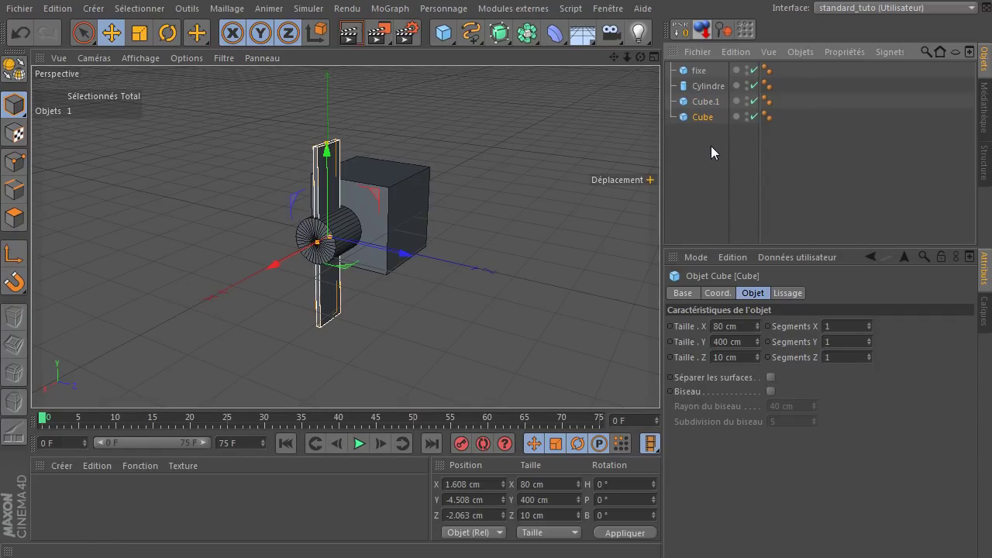
left_click(160, 34)
left_click_drag(365, 223, 313, 209)
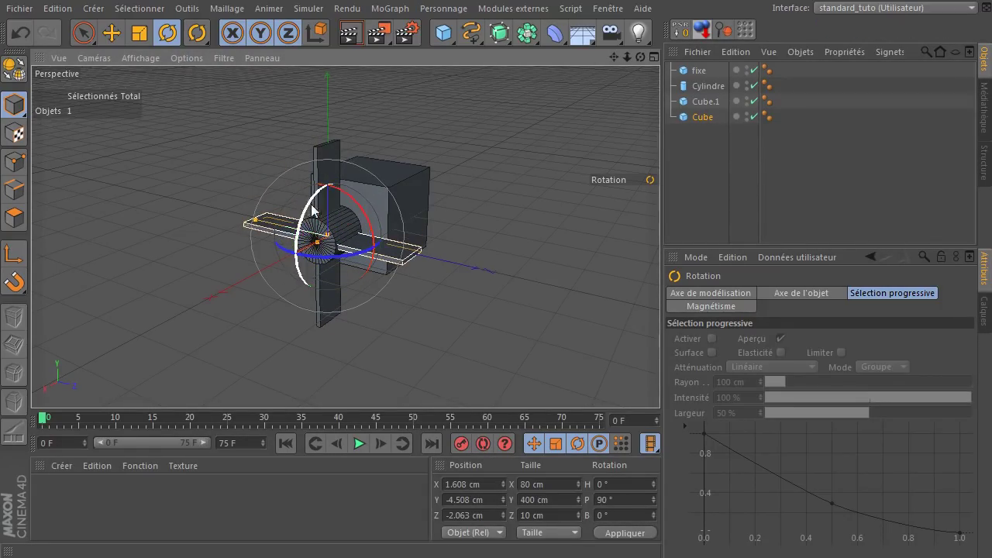
Duplicate the two crossed blades together
left_click_drag(640, 57, 646, 59)
left_click_drag(695, 137, 698, 175)
key("ctrl")
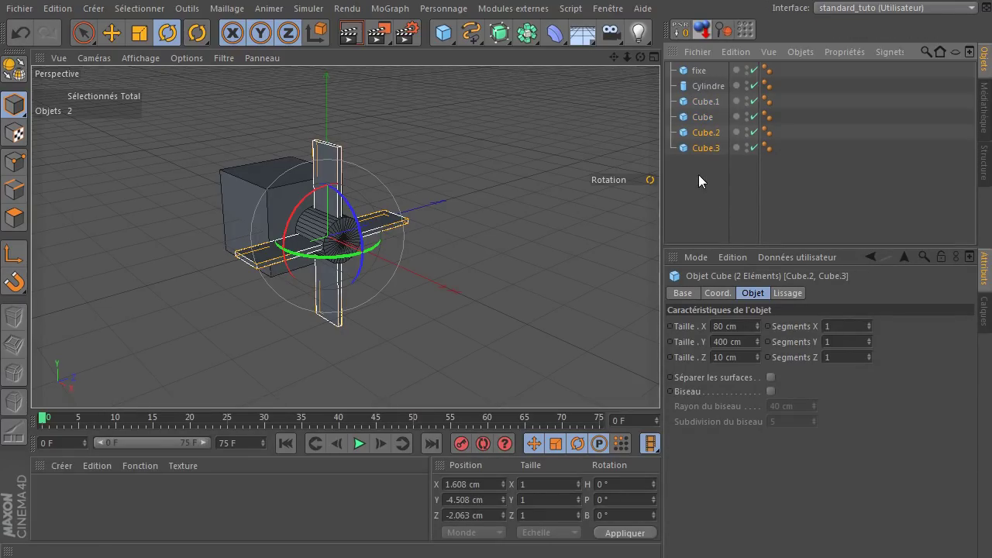
Rotate the duplicated blade pair around the hub axis so its blades sit diagonally between the original four
left_click_drag(308, 210, 334, 190)
left_click(463, 195)
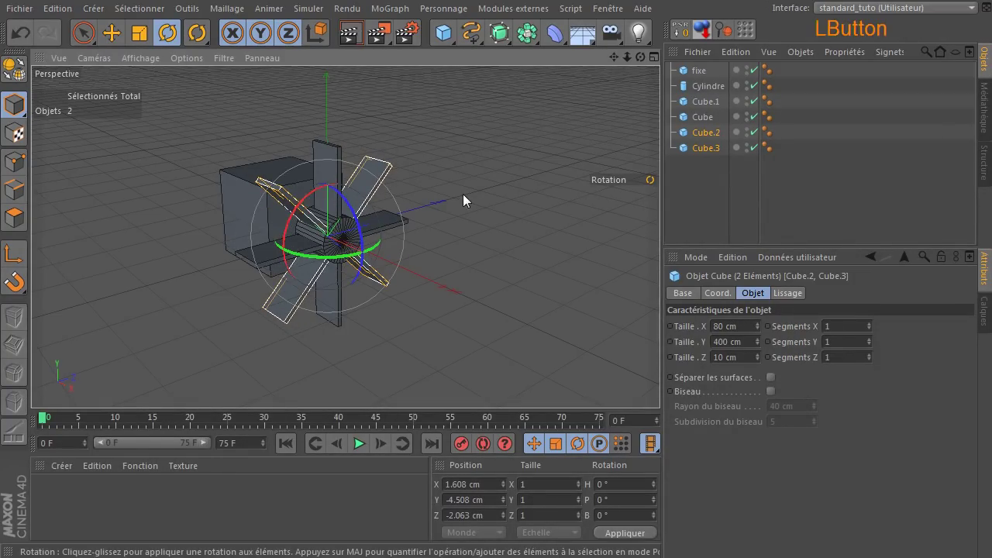
left_click_drag(641, 57, 558, 59)
left_click_drag(329, 233, 323, 250)
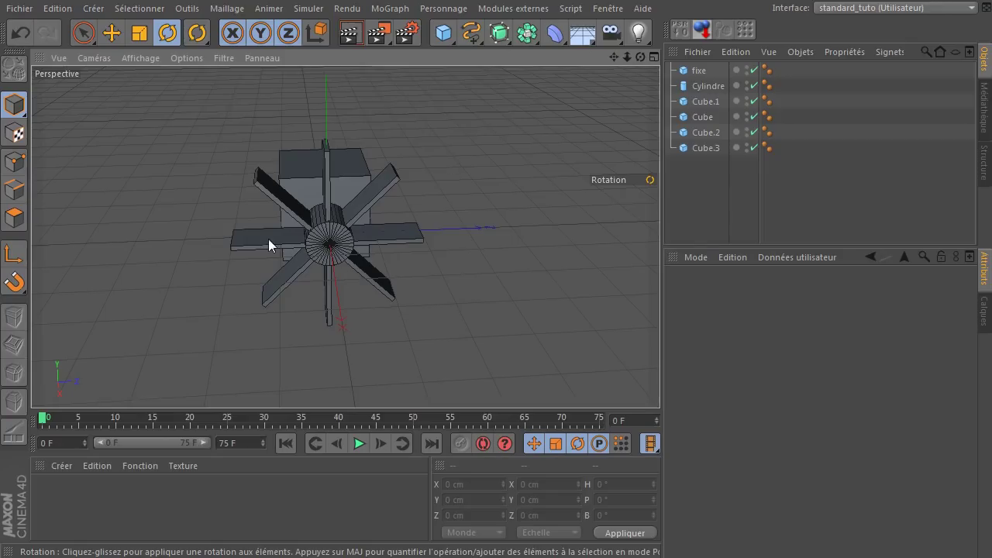
left_click_drag(644, 58, 316, 220)
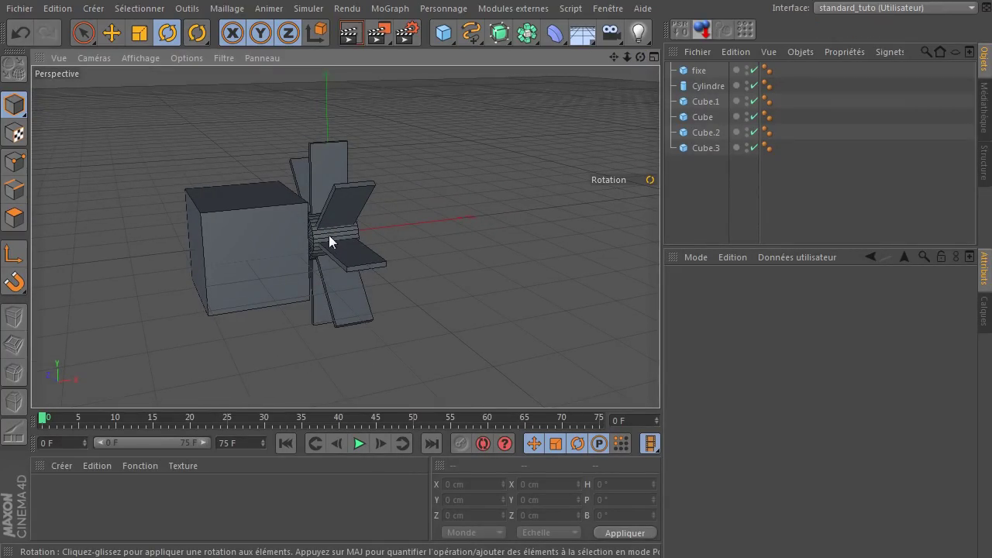
left_click_drag(634, 58, 517, 105)
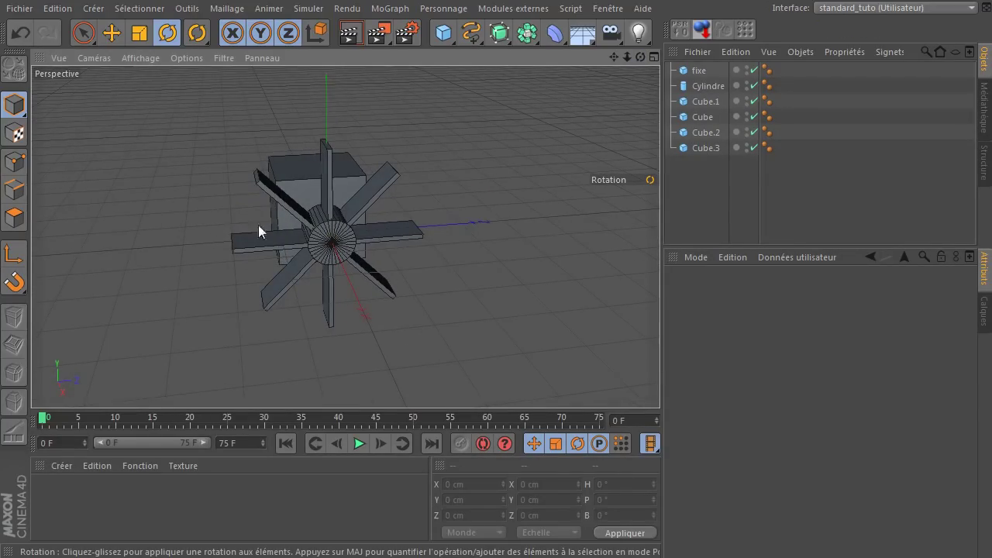
Duplicate the hub cylinder to the end of the hierarchy and give the copy a height of 20 cm and a radius of 400 cm
left_click(705, 86)
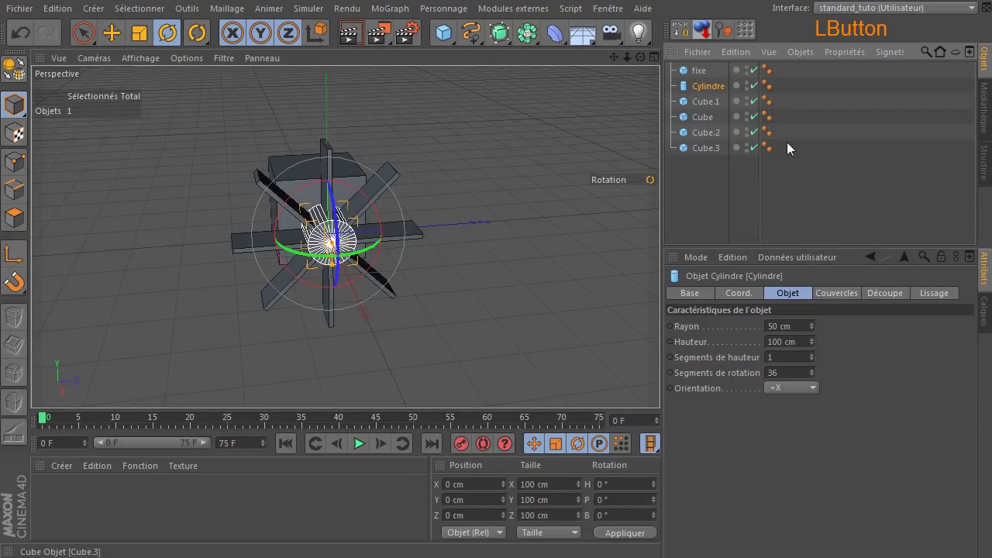
left_click_drag(699, 92, 709, 217, "ctrl")
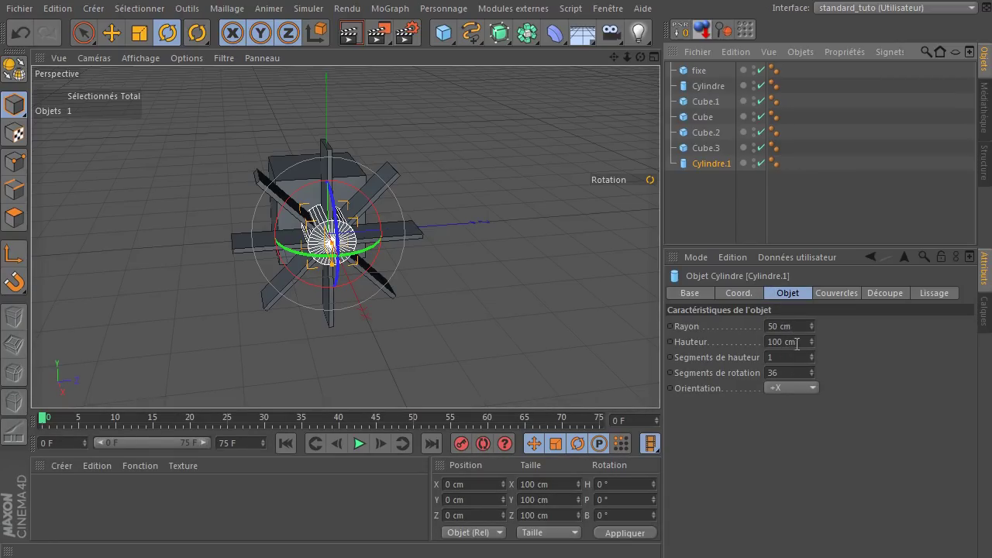
left_click(801, 338)
type("20")
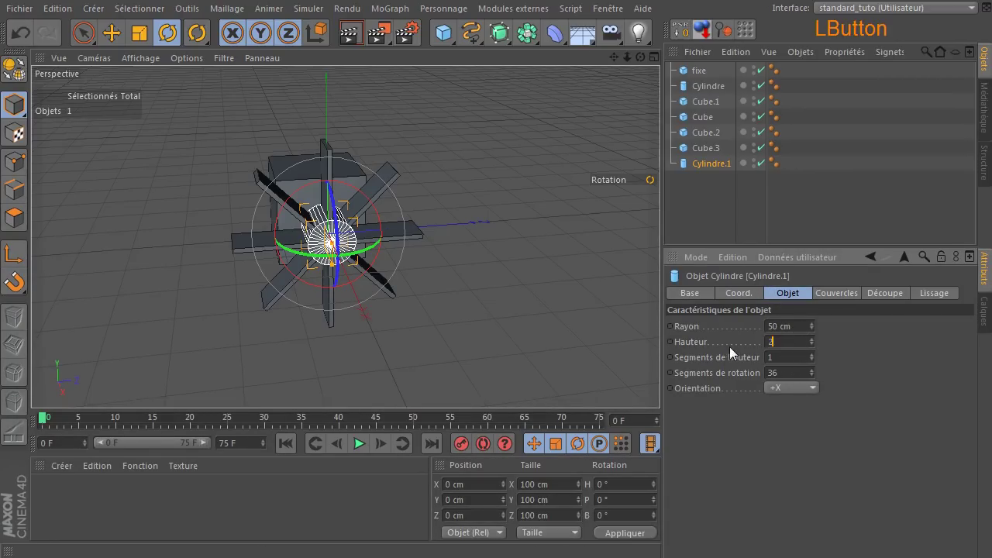
key("Return")
left_click(801, 325)
type("400")
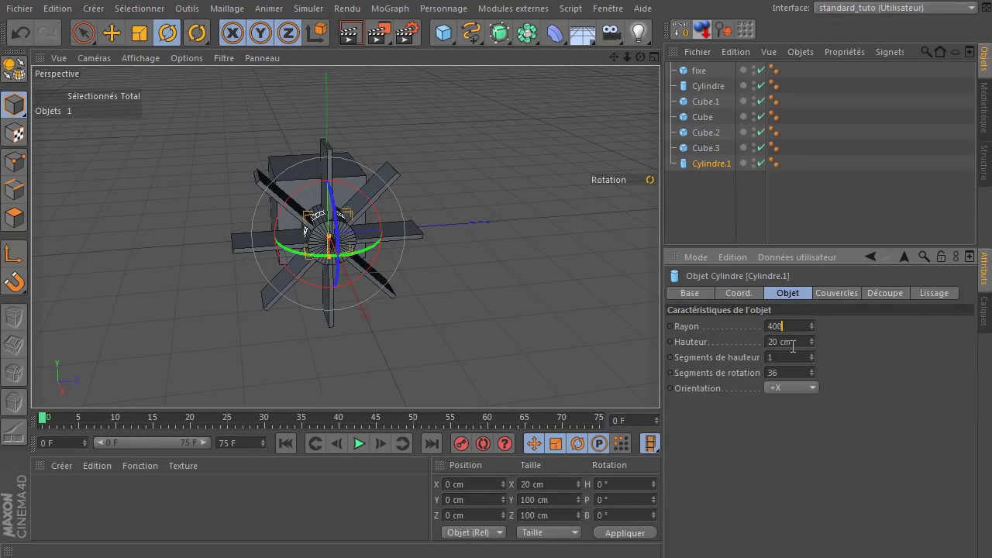
key("Return")
Try radii of 200 cm and 600 cm on the large disc, and return its radius to 400 cm
left_click(791, 326)
type("200")
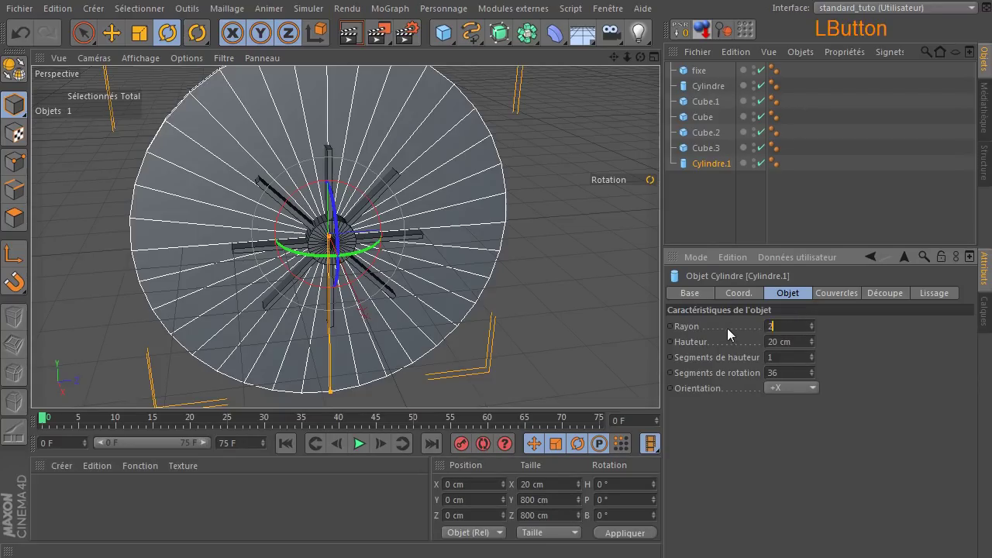
key("Return")
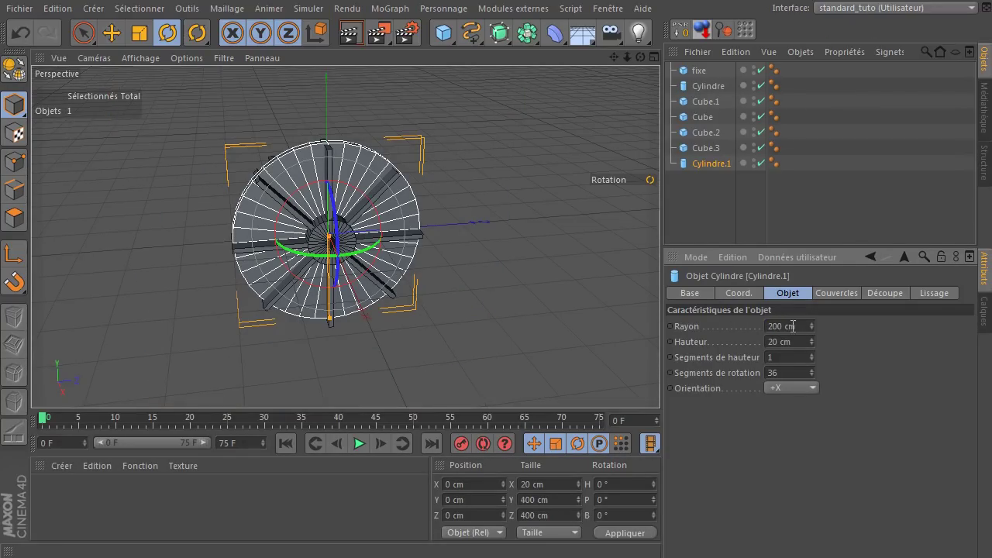
left_click_drag(804, 327, 687, 333)
type("600")
key("Return")
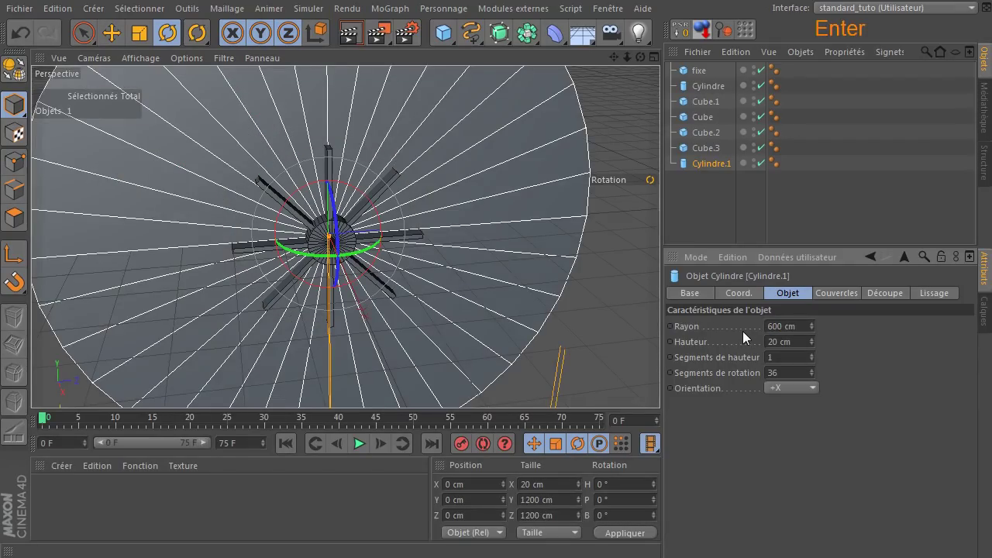
left_click_drag(804, 327, 722, 325)
type("400")
key("Return")
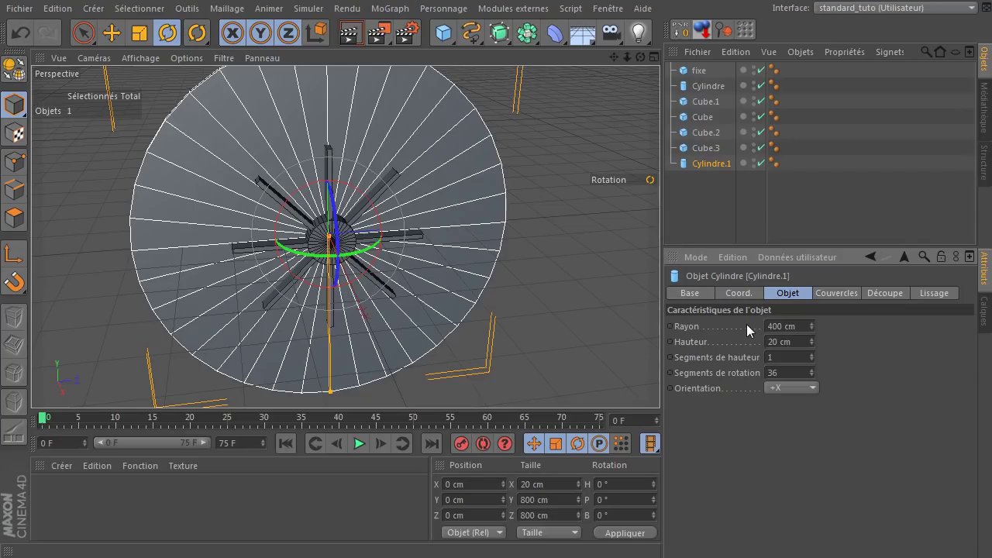
Reduce the large disc's height to 10 cm
mouse_move(641, 57)
left_mouse_down()
mouse_move(682, 62)
mouse_move(566, 72)
mouse_move(651, 59)
left_mouse_up()
double_click(782, 342)
type("10")
key("Return")
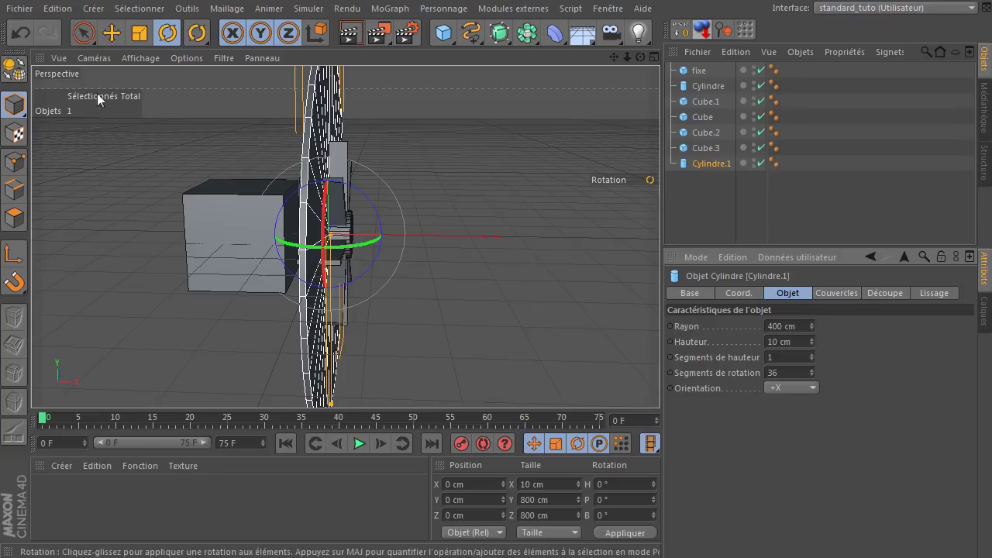
Move the large disc along X to about -43 cm, behind the blades and against the fixed cube, and deselect it
left_click(111, 33)
left_click_drag(639, 56, 331, 248)
scroll(331, 247, "up", 3)
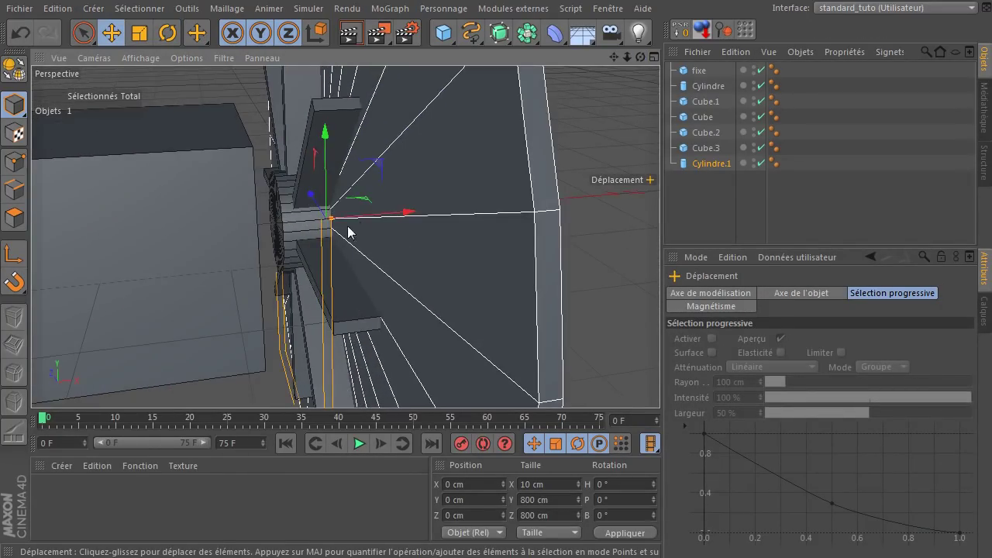
left_click_drag(410, 215, 362, 224)
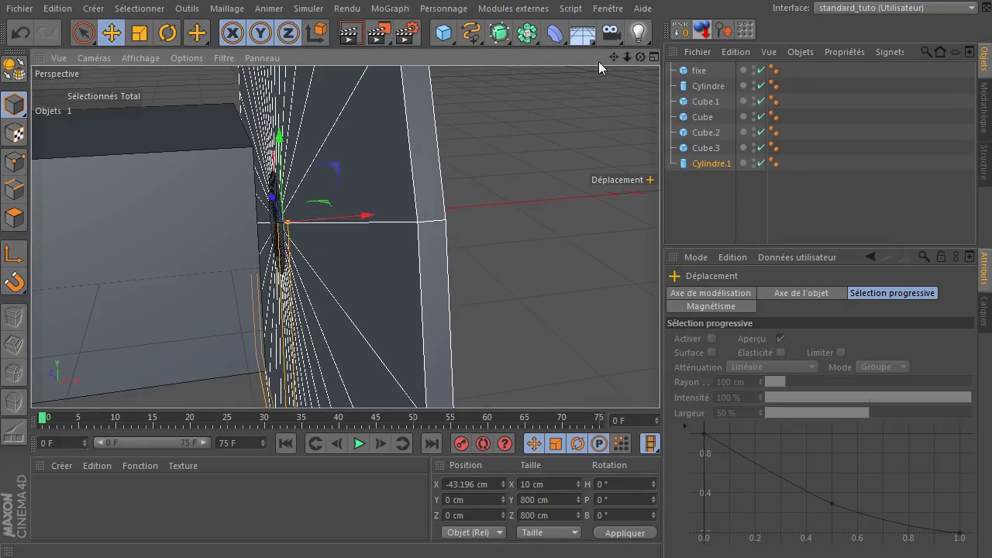
left_click_drag(640, 57, 595, 143)
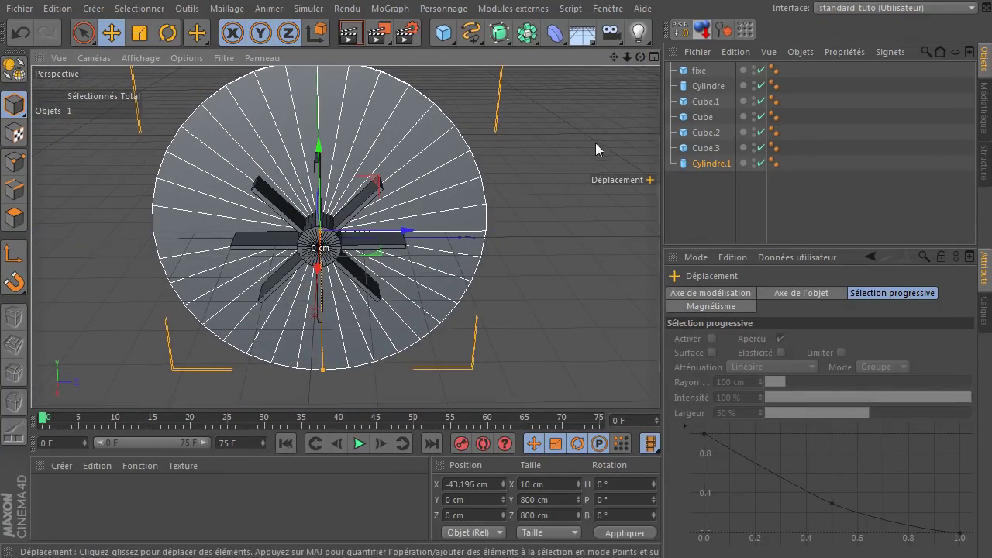
left_click(694, 202)
Add a new cube at the centre of the scene and set its Z size to 10 cm
scroll(480, 203, "down", 3)
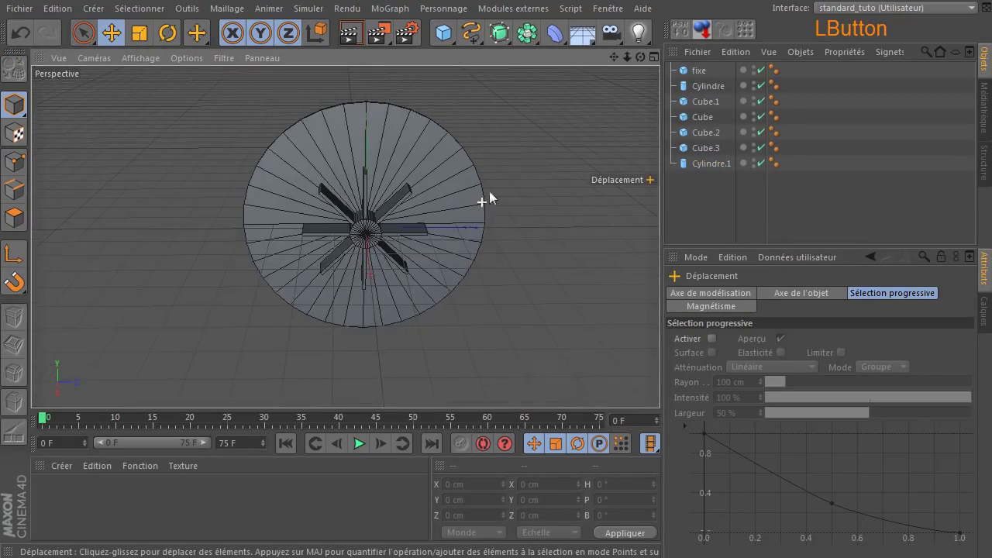
left_click_drag(635, 57, 425, 206)
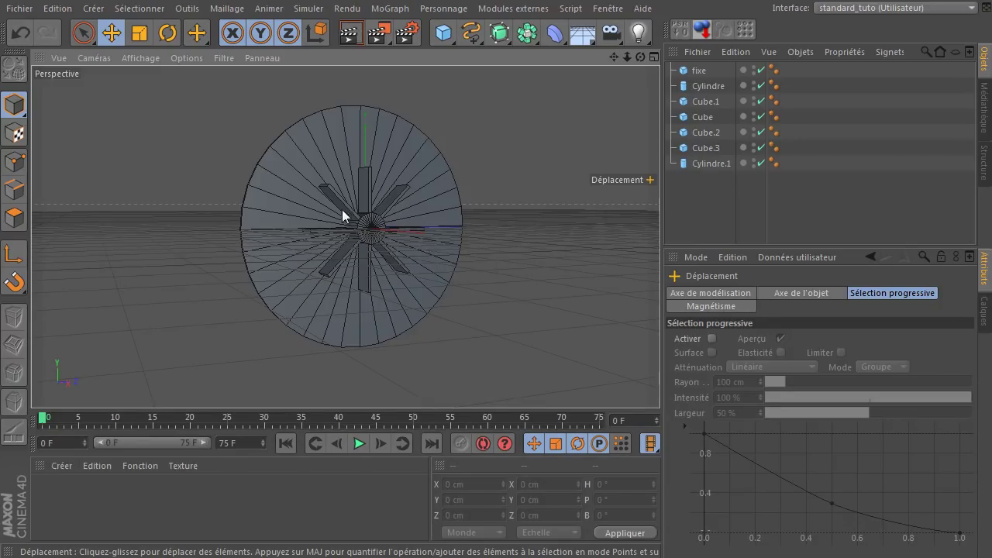
scroll(343, 215, "up", 4)
left_click_drag(614, 59, 585, 92)
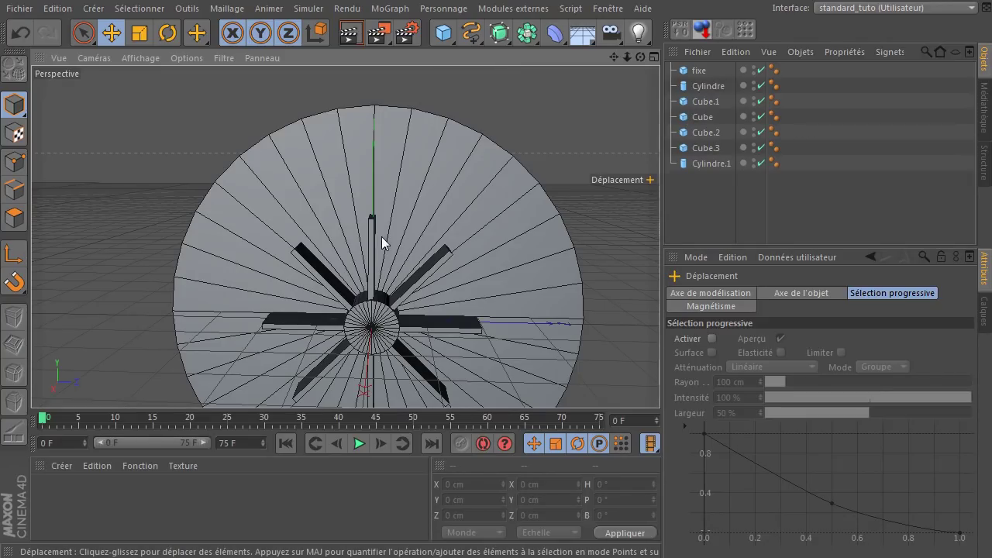
left_click(444, 32)
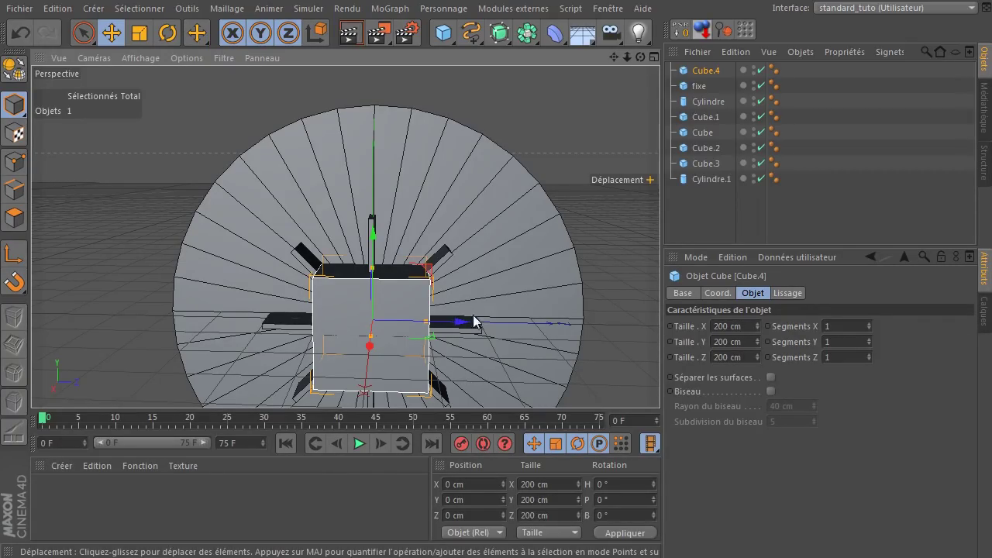
left_click(738, 357)
type("10")
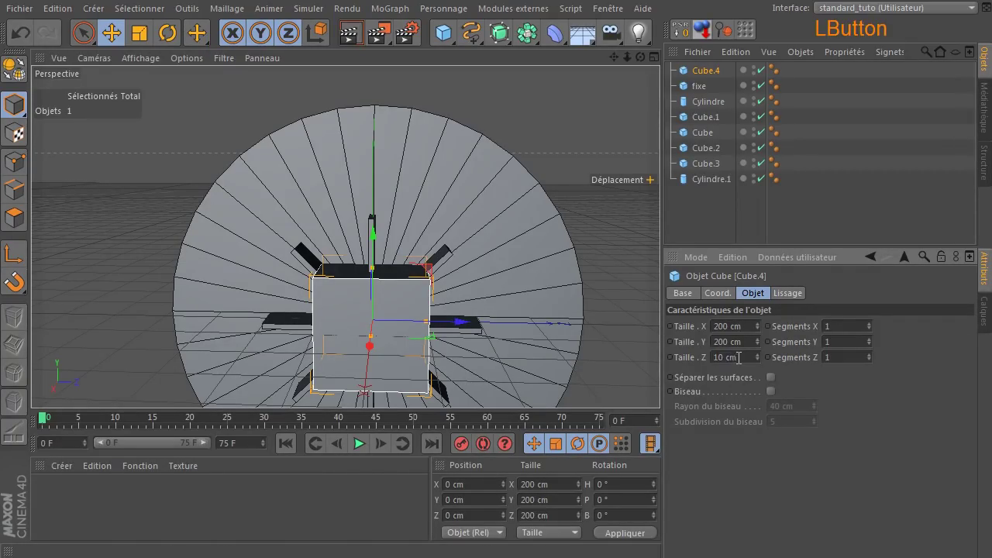
key("Return")
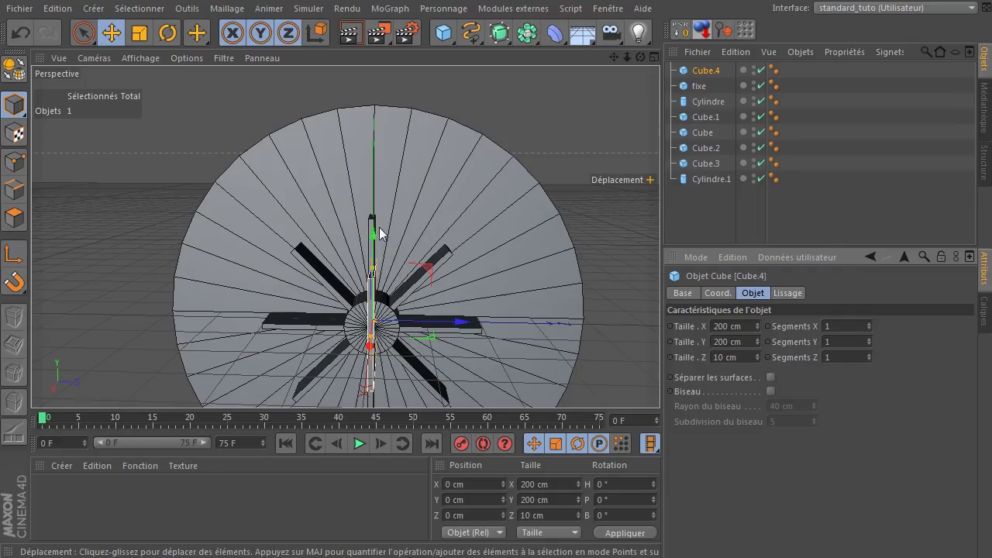
Raise the new thin cube to about 313 cm in Y above the vertical blade and set its X size to 80 cm
left_click_drag(372, 225, 375, 62)
left_click_drag(636, 59, 617, 62)
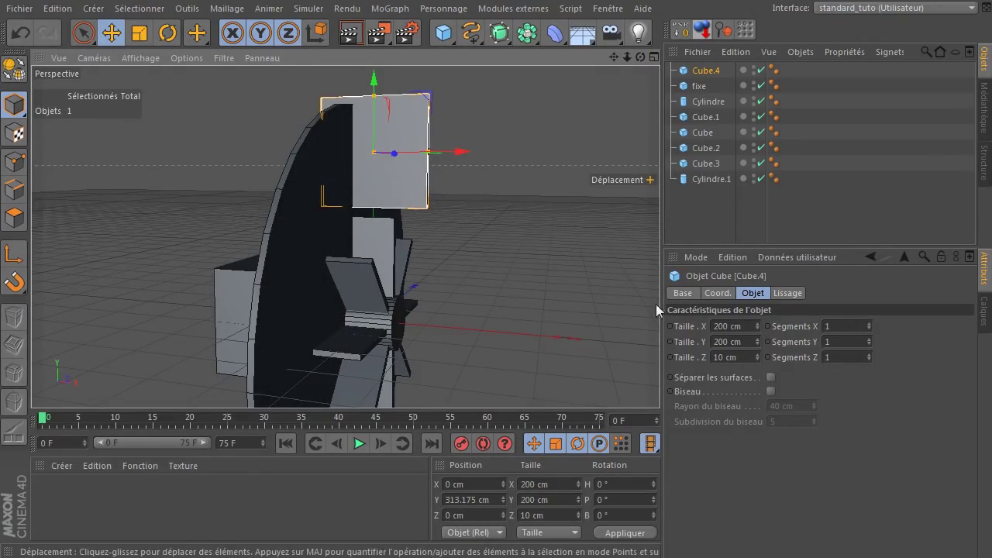
double_click(742, 326)
type("80")
key("Return")
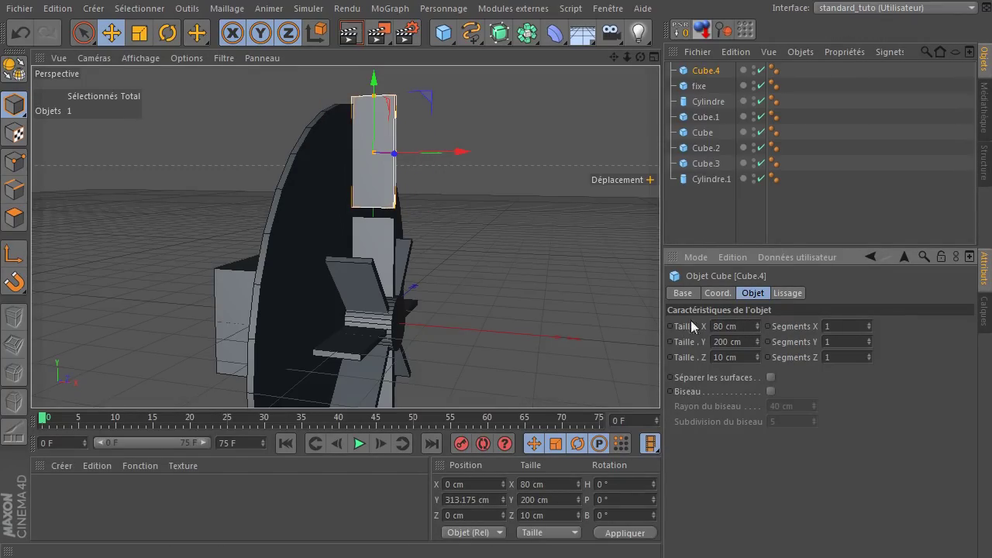
Place the thin cube beside the vertical blade's tip at about 275 cm in Y and -16 cm in Z
left_click_drag(641, 58, 581, 92)
scroll(359, 211, "up", 5)
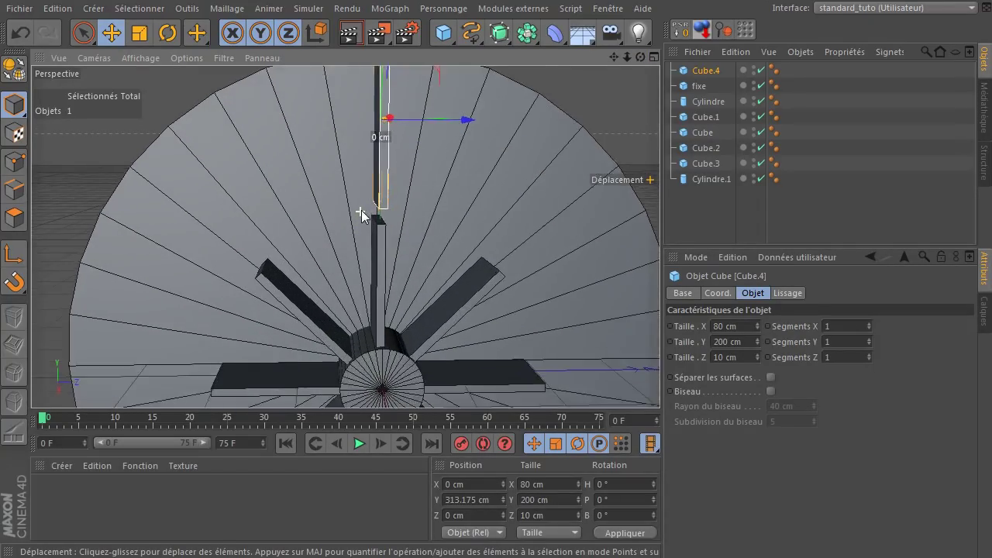
left_click_drag(614, 57, 624, 154)
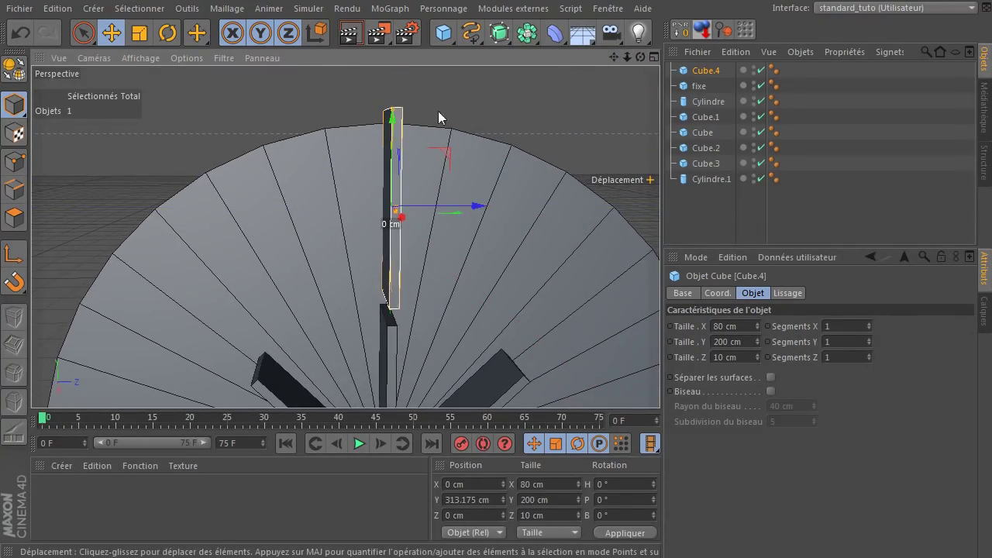
left_click_drag(390, 121, 389, 152)
left_click_drag(474, 230, 456, 238)
left_click_drag(373, 183, 375, 192)
Try an X size of 100 cm on the thin cube, and restore it to 80 cm
left_click(737, 326)
type("100")
key("Return")
left_click(728, 327)
type("80")
left_click(827, 487)
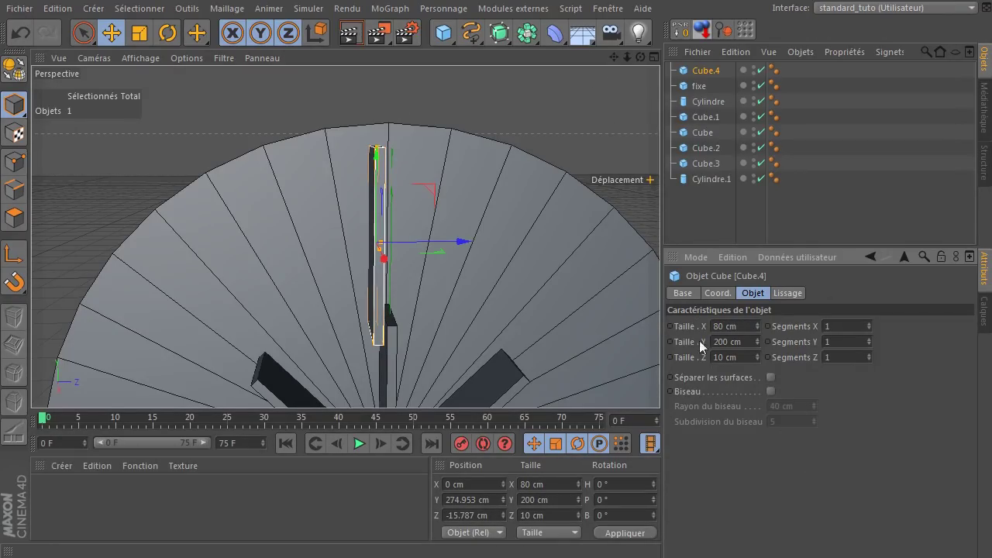
Lengthen the thin cube to a Y size of 240 cm and raise it to about 282 cm in Y
left_click(749, 342)
type("220")
key("Return")
left_click(735, 340)
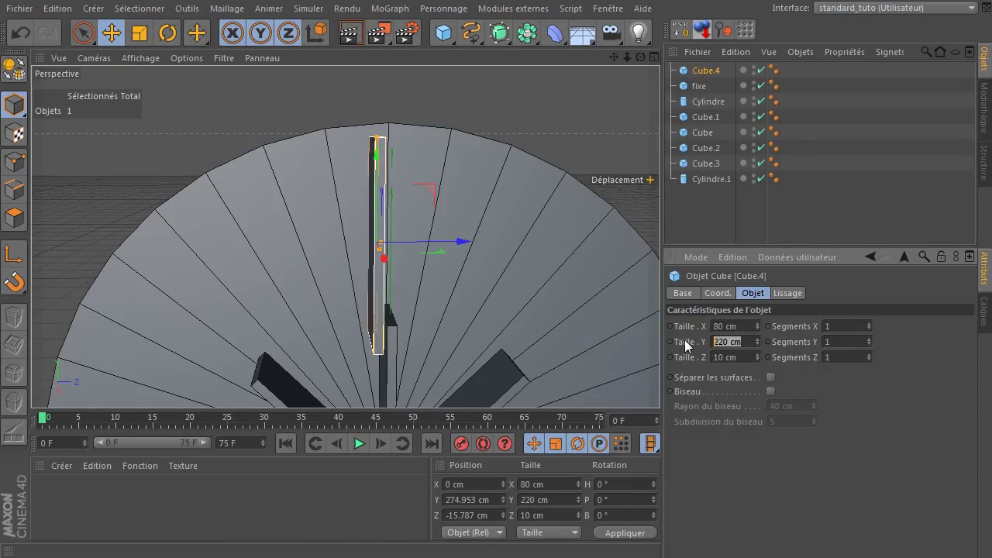
type("240")
key("Return")
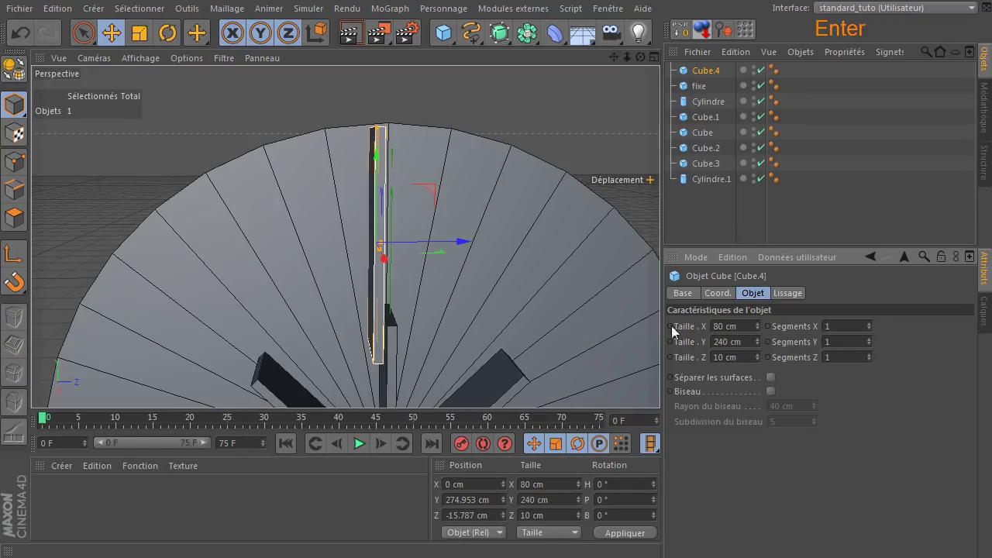
left_click_drag(381, 162, 378, 154)
Place the new thin cube last in the object hierarchy and rename it as bac
left_click_drag(640, 57, 624, 50)
scroll(311, 354, "up", 5)
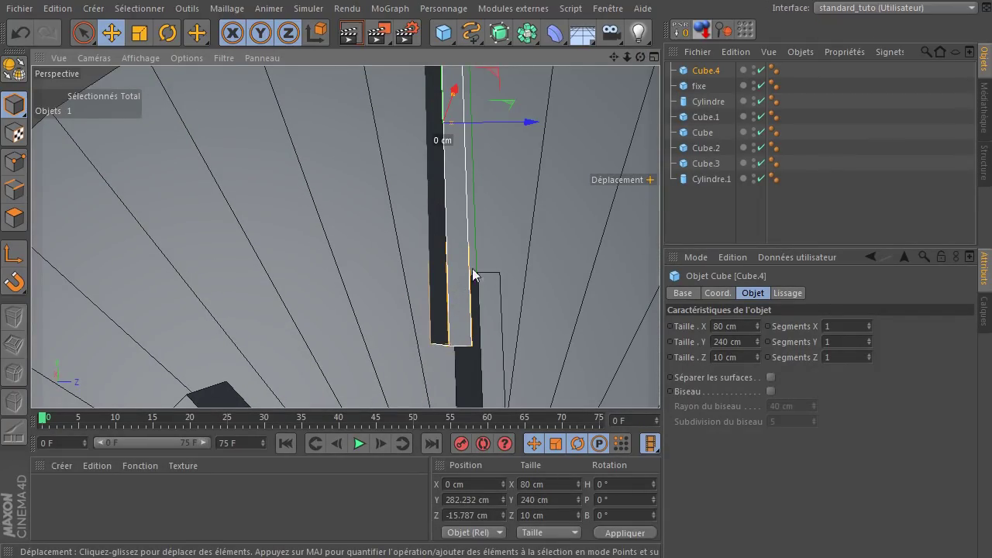
mouse_move(640, 57)
left_mouse_down()
mouse_move(624, 53)
mouse_move(649, 56)
mouse_move(629, 62)
left_mouse_up()
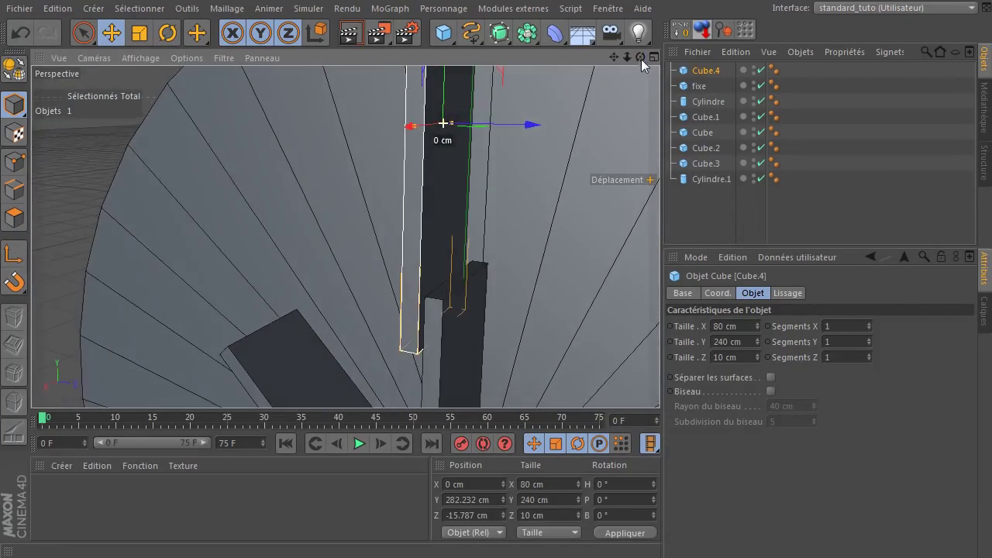
left_click_drag(694, 71, 701, 221)
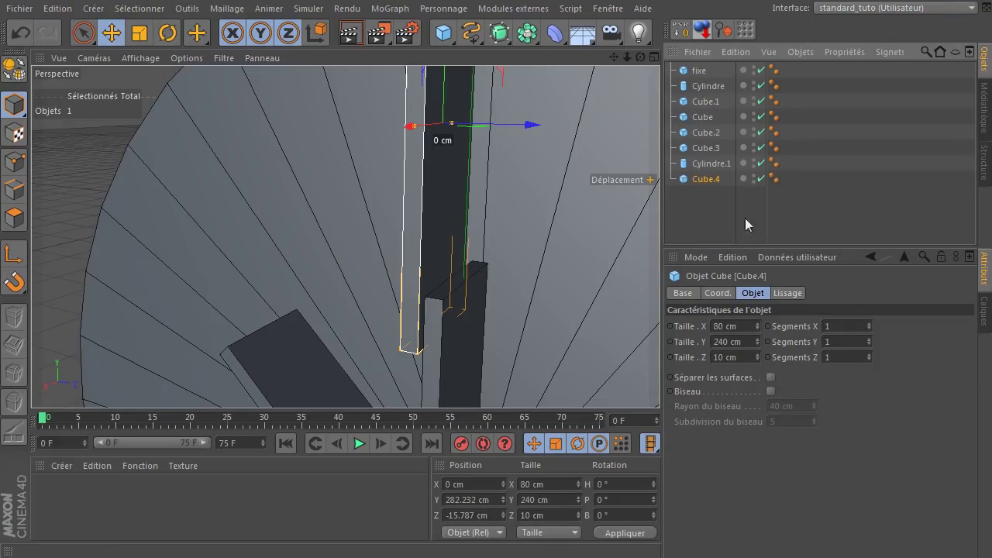
double_click(707, 180)
type("bac")
key("Return")
Convert the bac cube to an editable polygon object and switch to polygon editing mode
left_click_drag(334, 160, 399, 181, "alt")
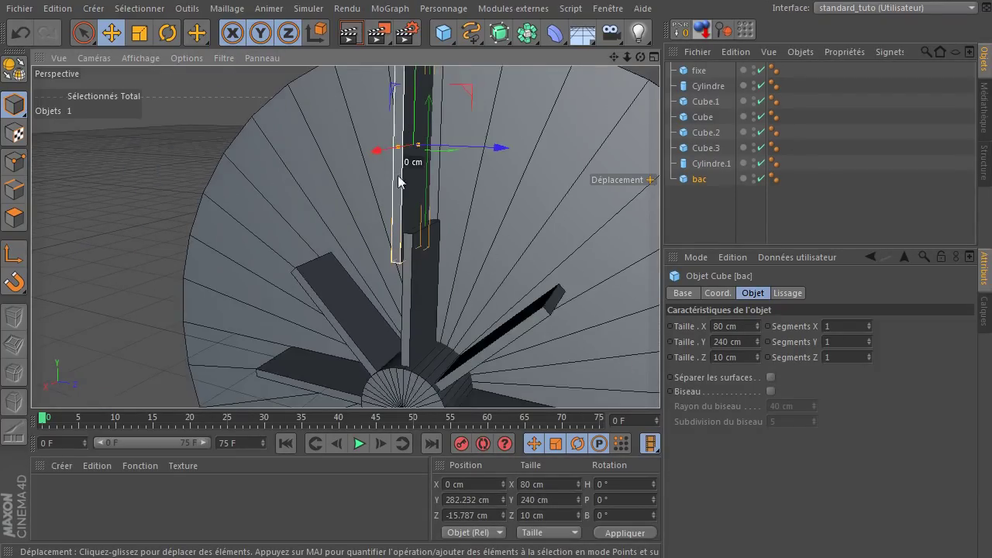
left_click(14, 70)
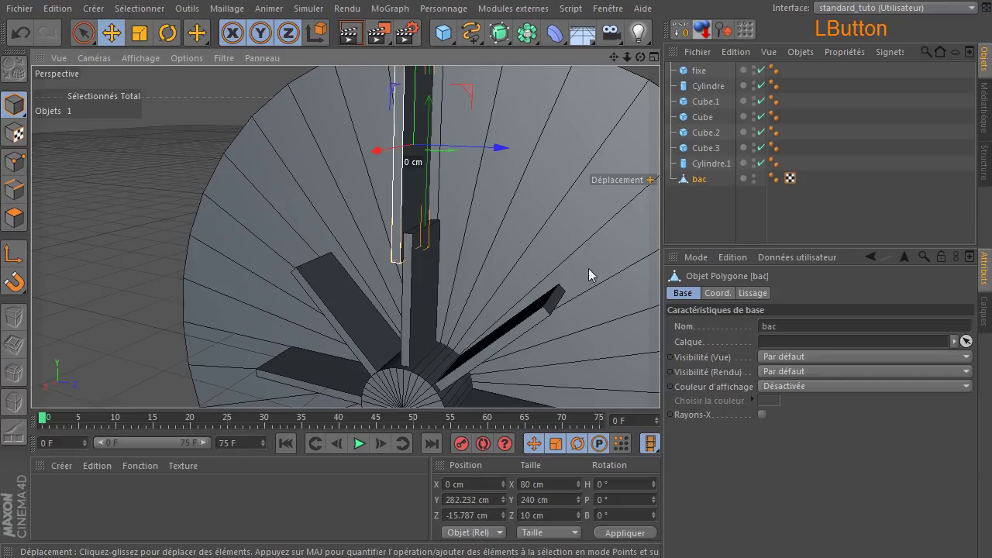
left_click(14, 218)
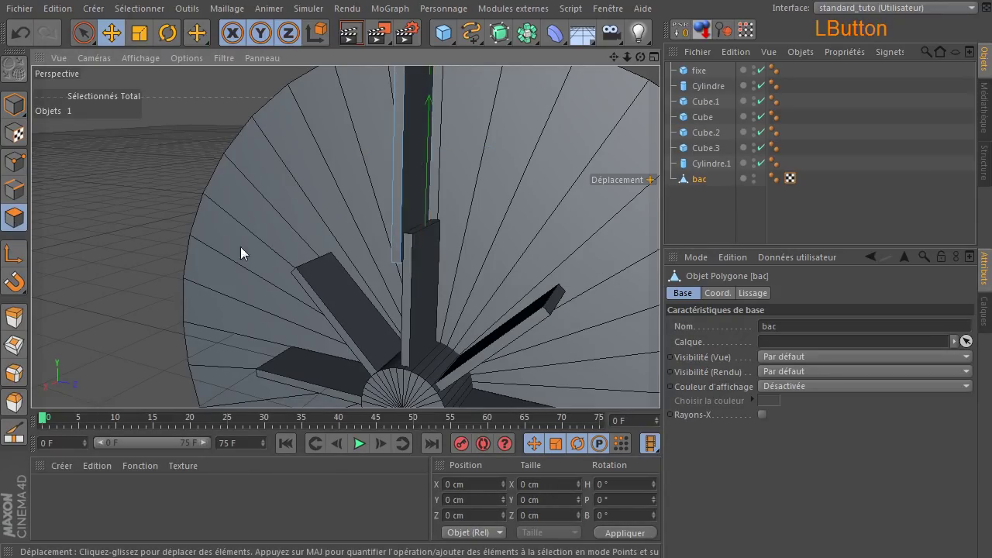
Make two loop cuts with the Knife in Boucle mode around the bac's lower part, about 11 cm apart, just above the vertical blade
key("k")
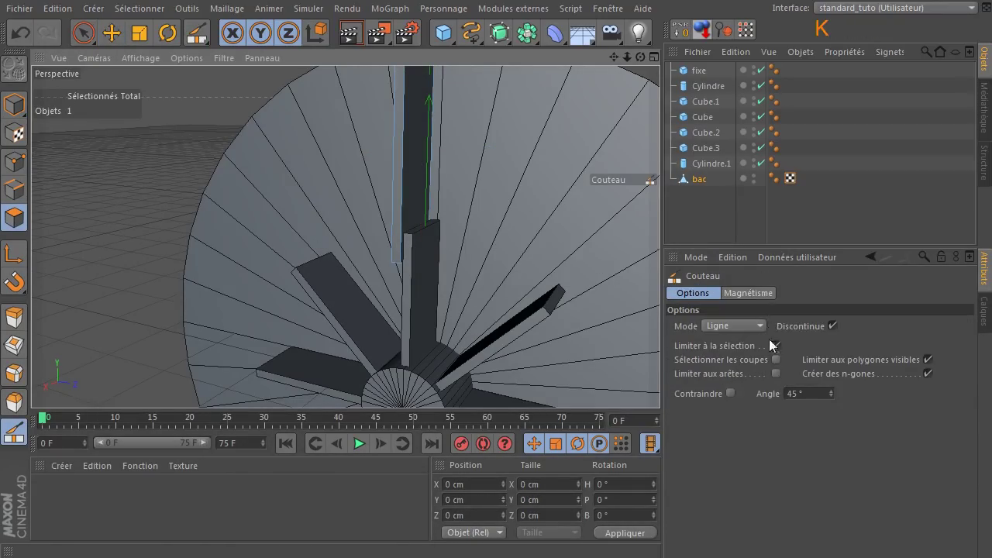
left_click(735, 326)
left_click(754, 387)
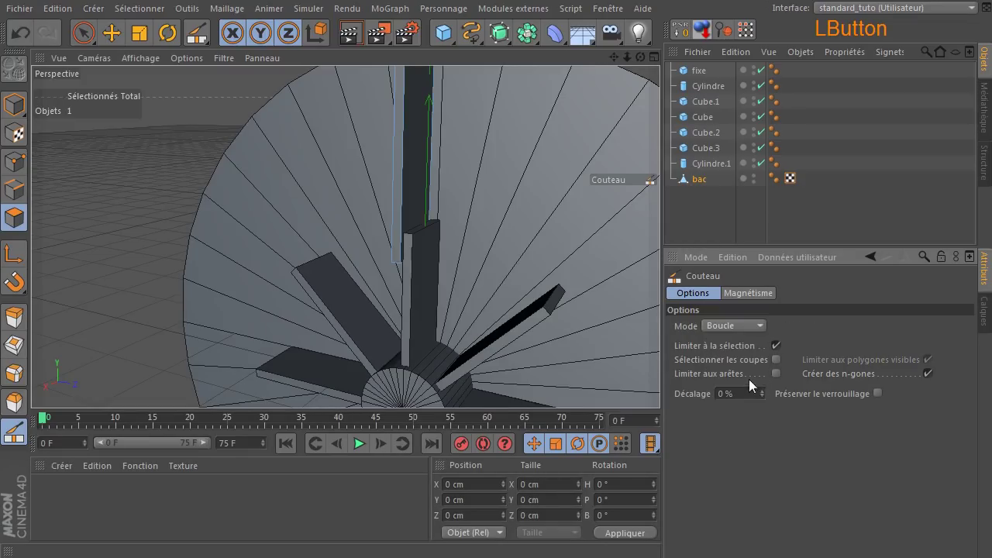
scroll(394, 181, "up", 5)
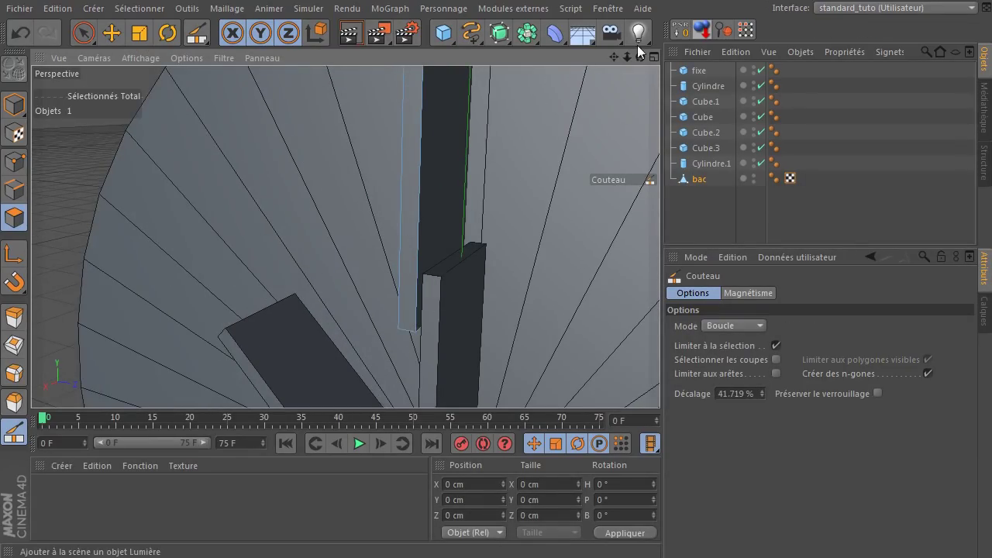
left_click_drag(626, 58, 648, 59)
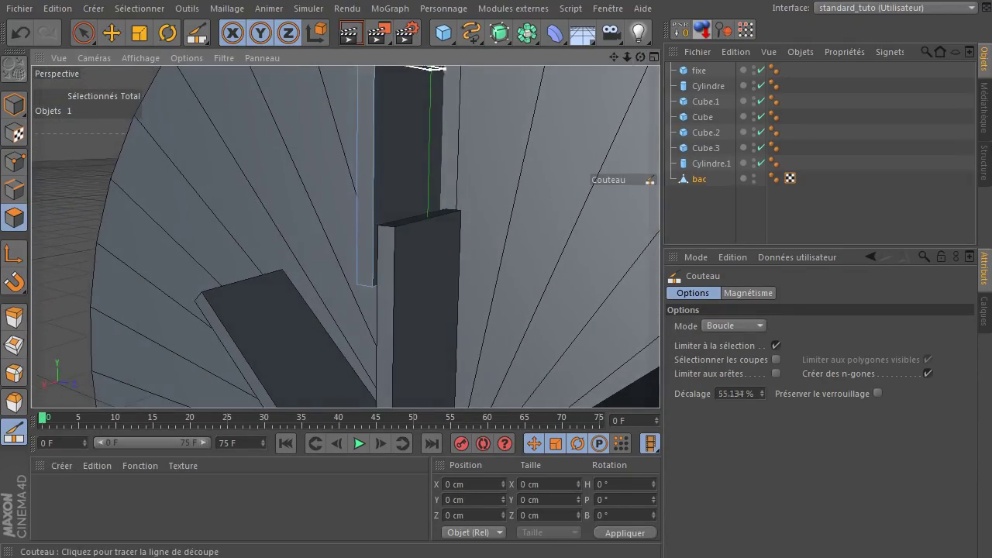
left_click_drag(409, 204, 359, 198)
left_click(361, 194)
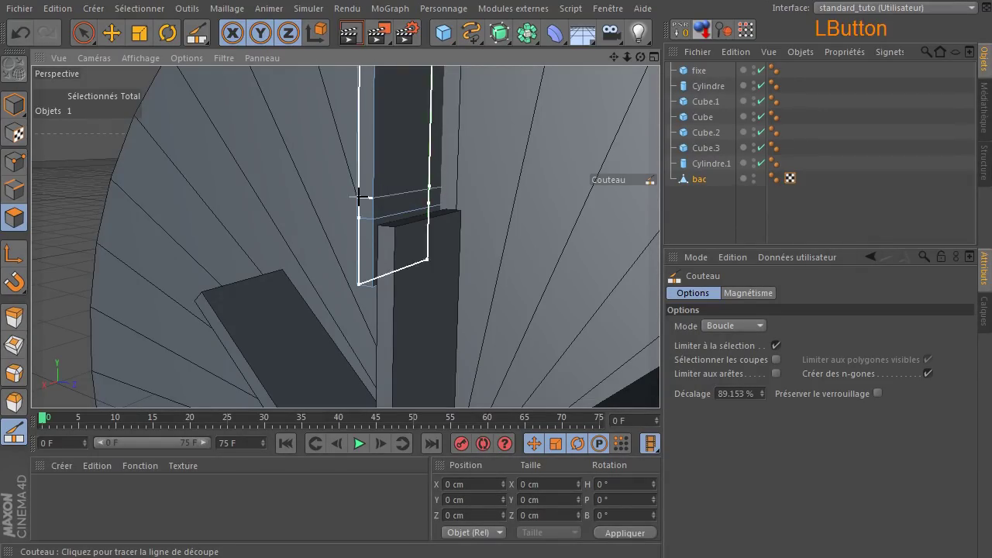
Select the narrow polygon between the two cuts on the bac's broad face with the selection brush
left_click(93, 40)
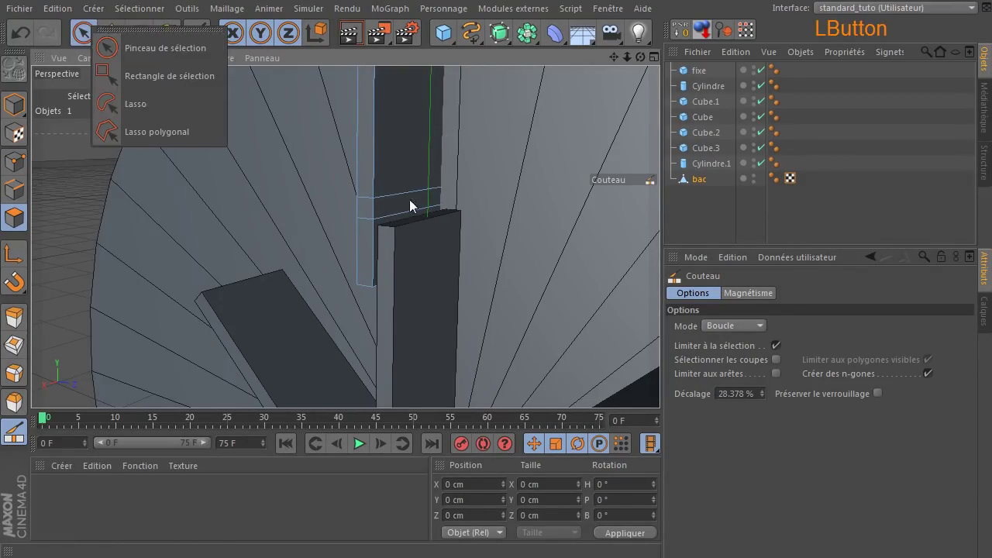
left_click(131, 38)
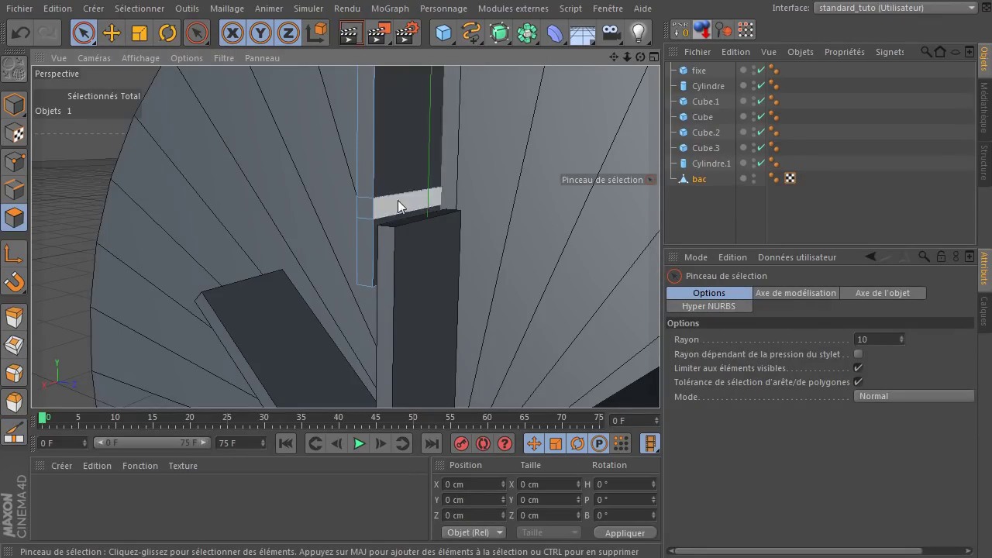
left_click_drag(634, 60, 633, 88)
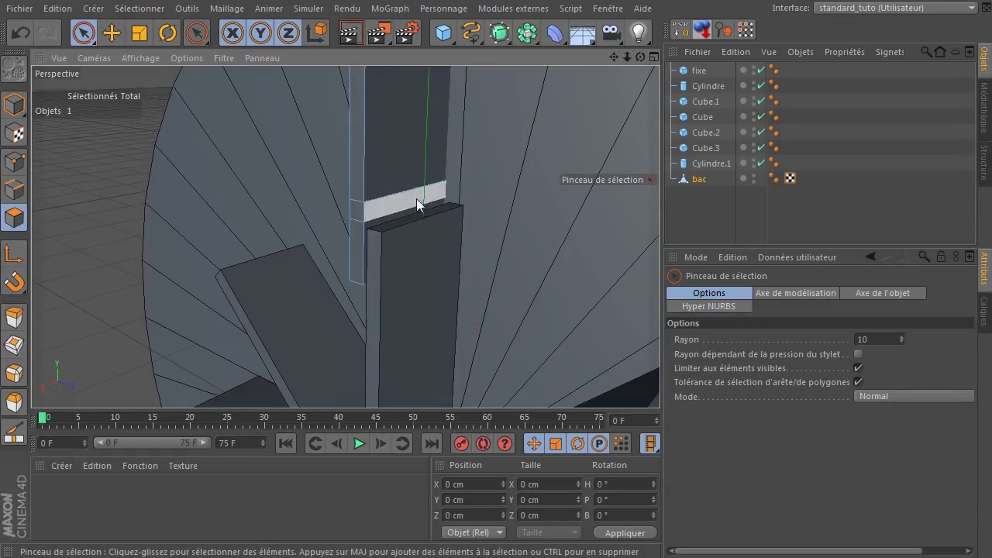
scroll(391, 205, "up", 3)
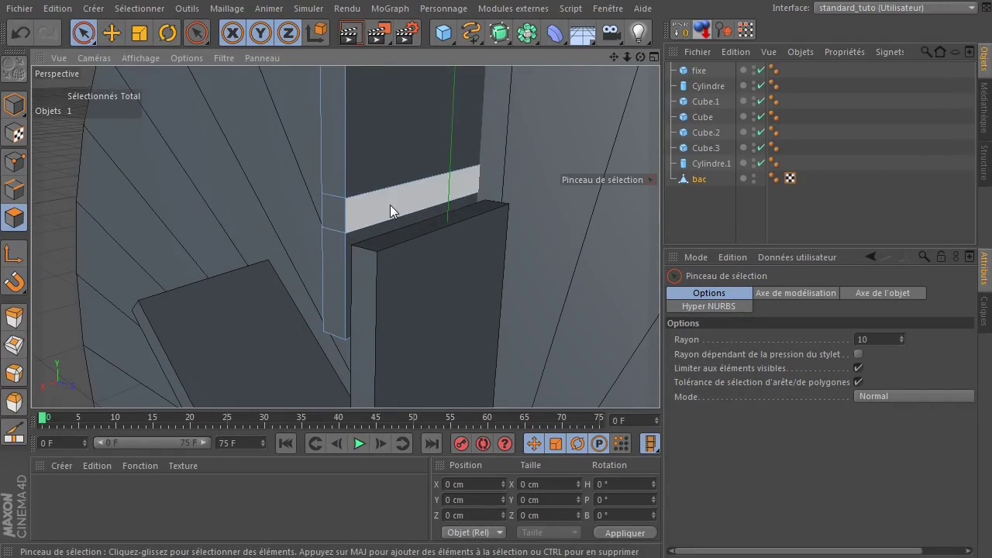
left_click(389, 205)
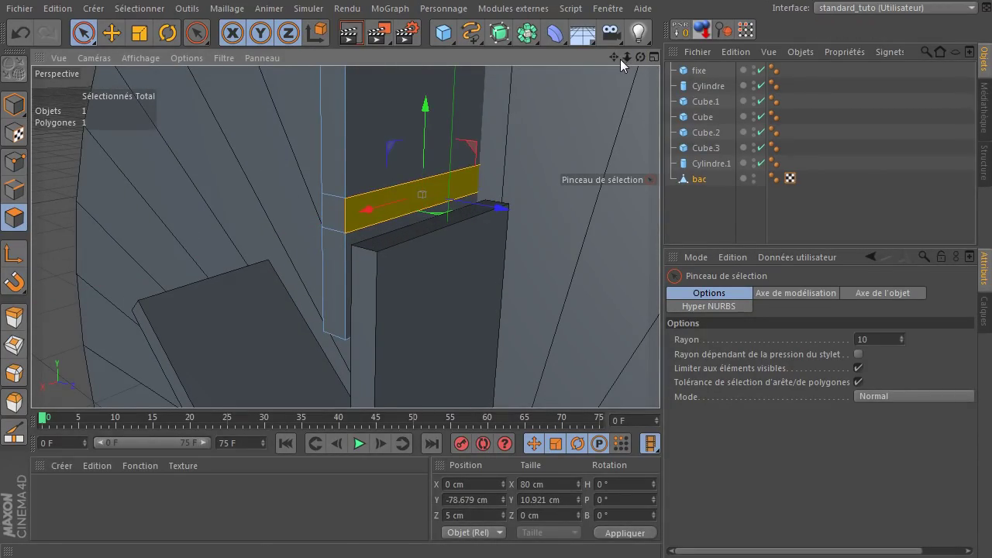
Try extruding the selected strip polygon by about 20.3 cm, and undo the extrusion
left_click_drag(625, 59, 633, 98)
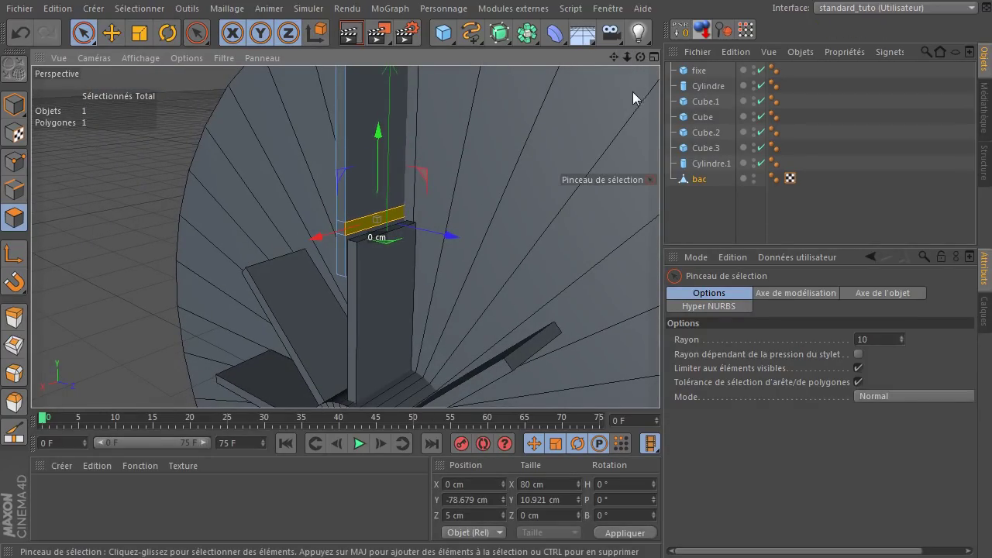
key("d")
left_click_drag(537, 155, 515, 163)
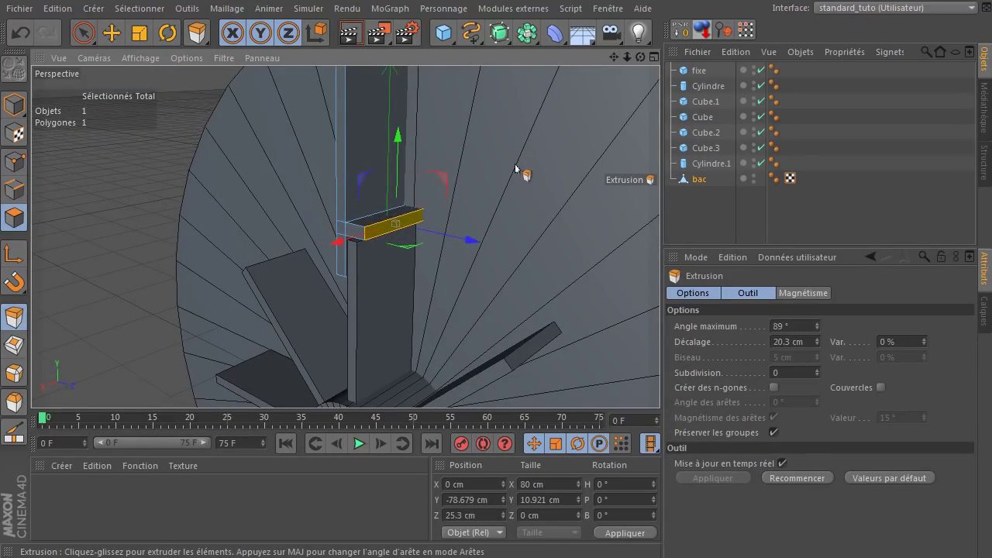
key("ctrl+z")
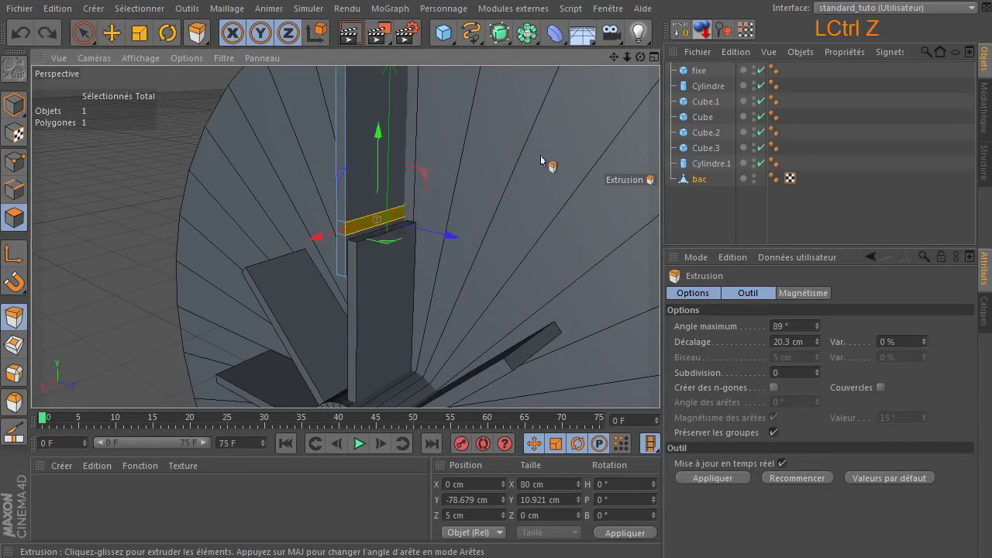
Extrude the strip polygon twice along Z, to positions of about 24.8 cm and about 33 cm
left_click(83, 34)
left_click(112, 32)
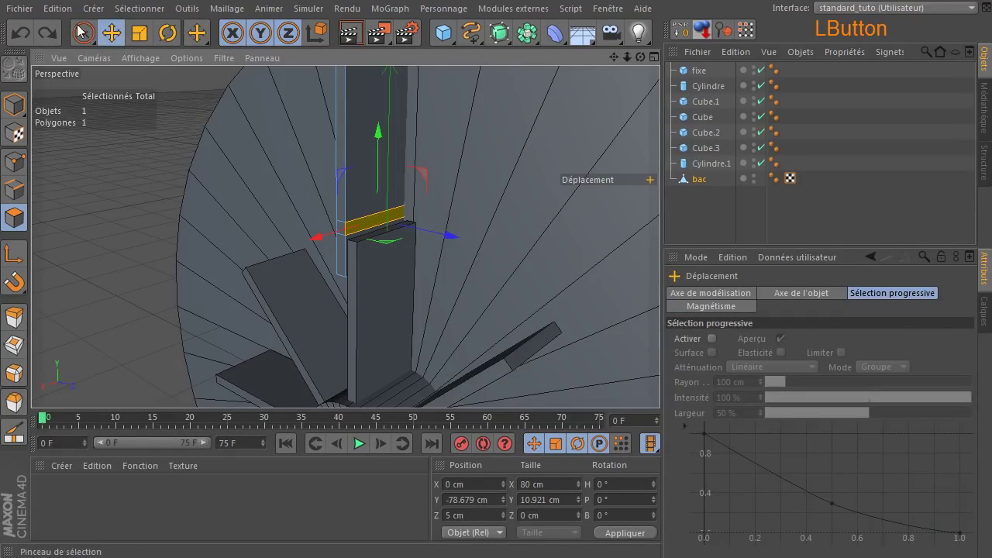
left_click_drag(640, 59, 609, 203)
mouse_move(480, 222)
left_mouse_down("ctrl")
mouse_move(470, 224)
mouse_move(484, 225)
left_mouse_up("ctrl")
scroll(387, 250, "up", 6)
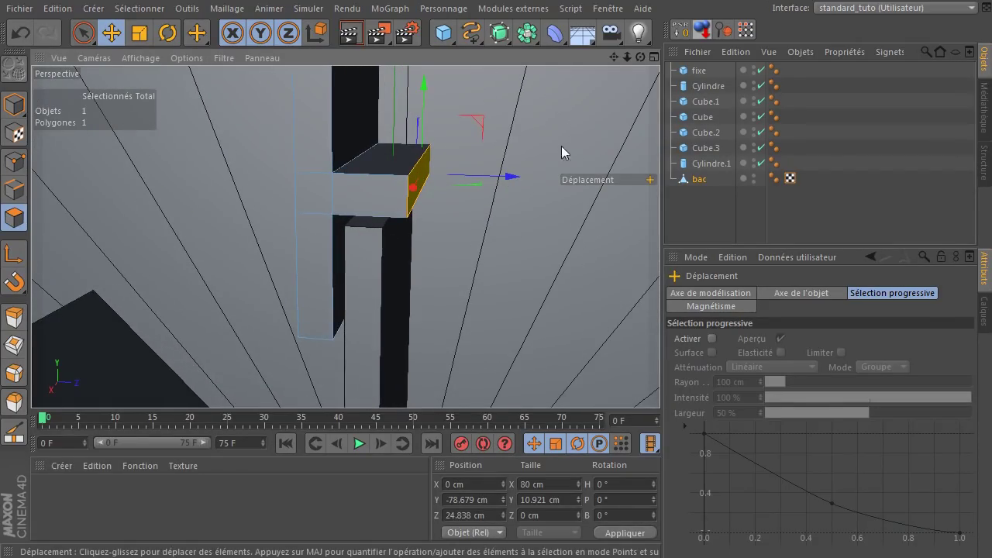
left_click_drag(639, 58, 639, 58)
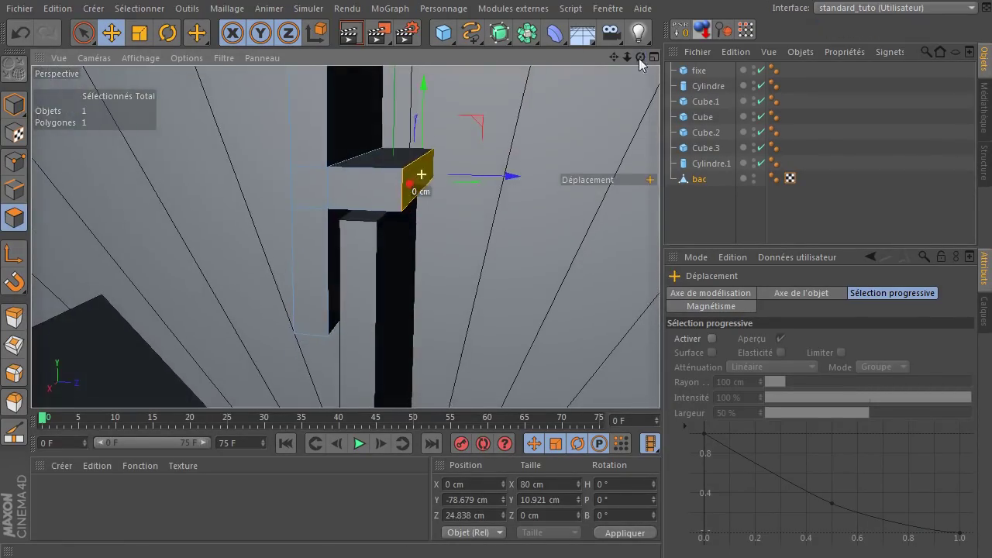
left_click_drag(514, 183, 540, 174, "ctrl")
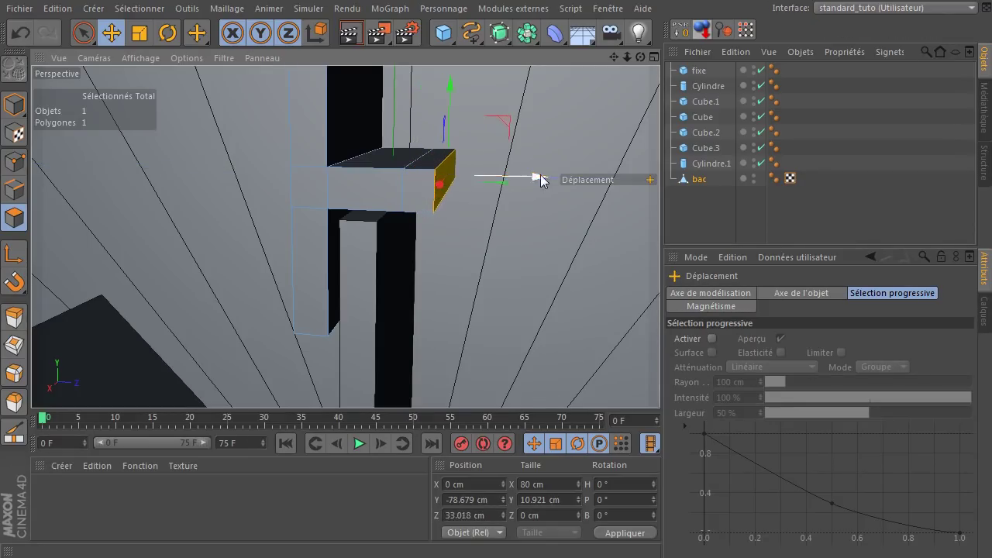
Rotate the end polygon so it faces diagonally upward, and shift it to about Y -76.6 cm and Z 31.2 cm
left_click(166, 34)
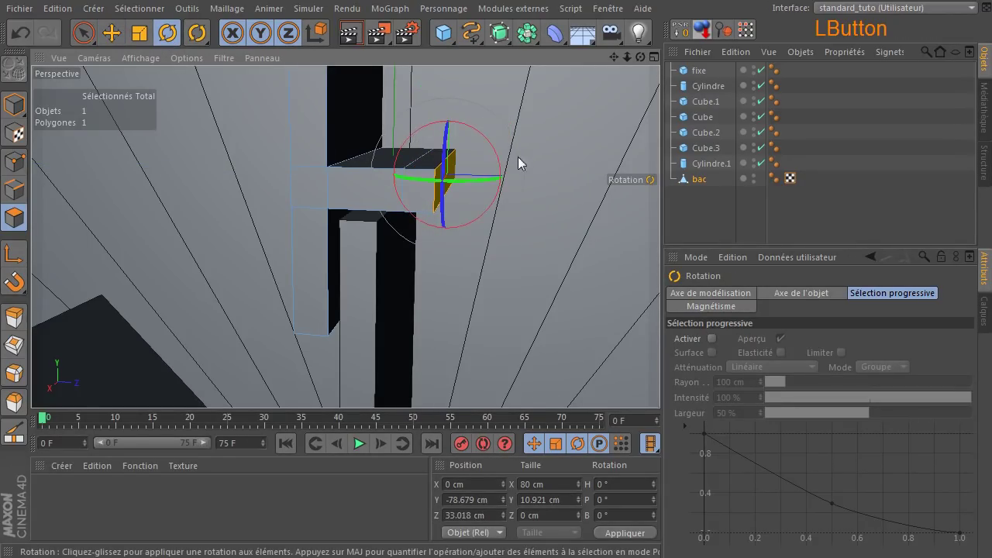
left_click_drag(495, 152, 470, 138)
left_click(111, 33)
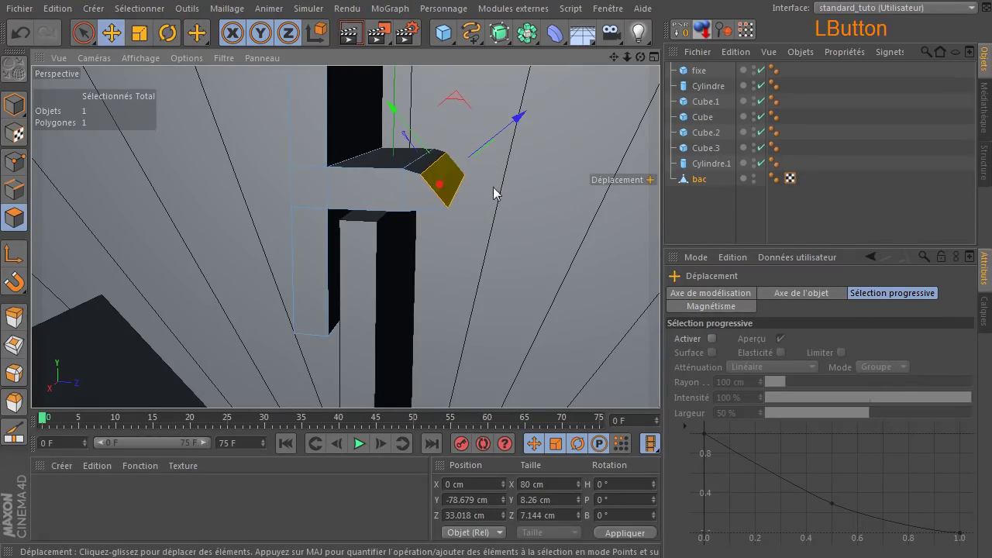
left_click_drag(392, 106, 390, 111)
scroll(451, 206, "up", 4)
left_click_drag(639, 59, 582, 71)
scroll(444, 261, "down", 10)
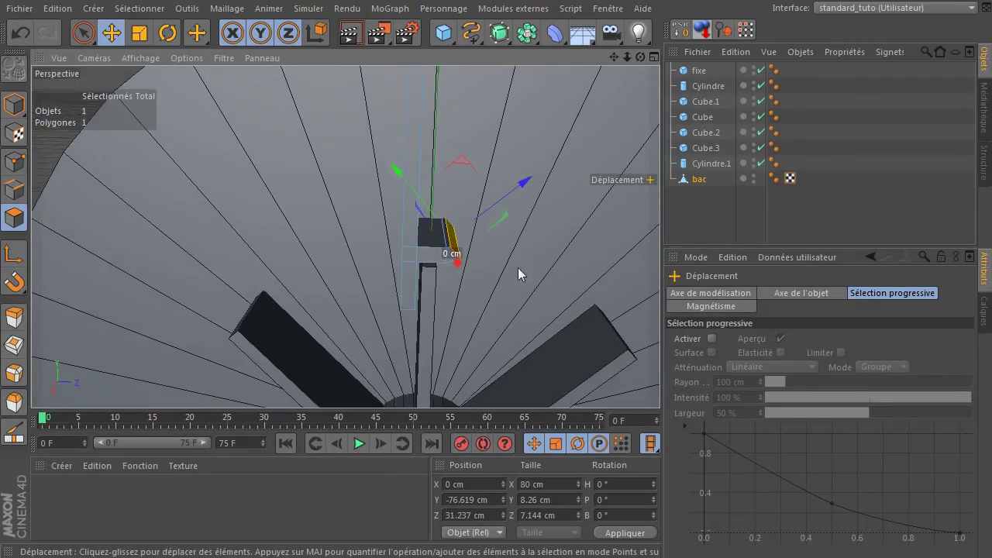
Extrude the tilted end polygon into a long diagonal wall reaching about Y 53.6 cm and Z 181.8 cm, and deselect the polygon
left_click_drag(639, 58, 564, 126)
left_click_drag(339, 245, 534, 58, "ctrl")
scroll(484, 327, "down", 5)
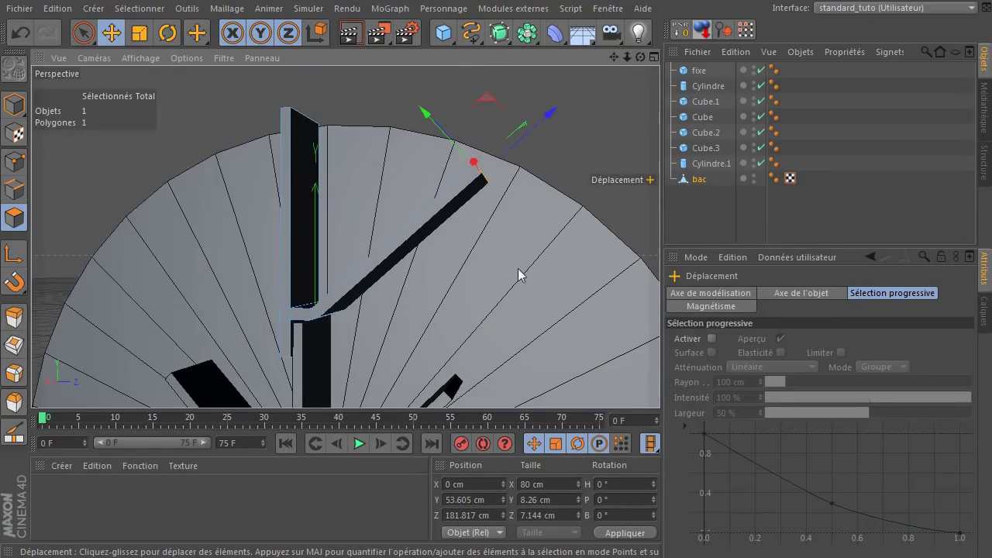
left_click_drag(640, 57, 640, 56)
left_click_drag(482, 175, 482, 174, "alt")
left_click_drag(640, 57, 640, 56)
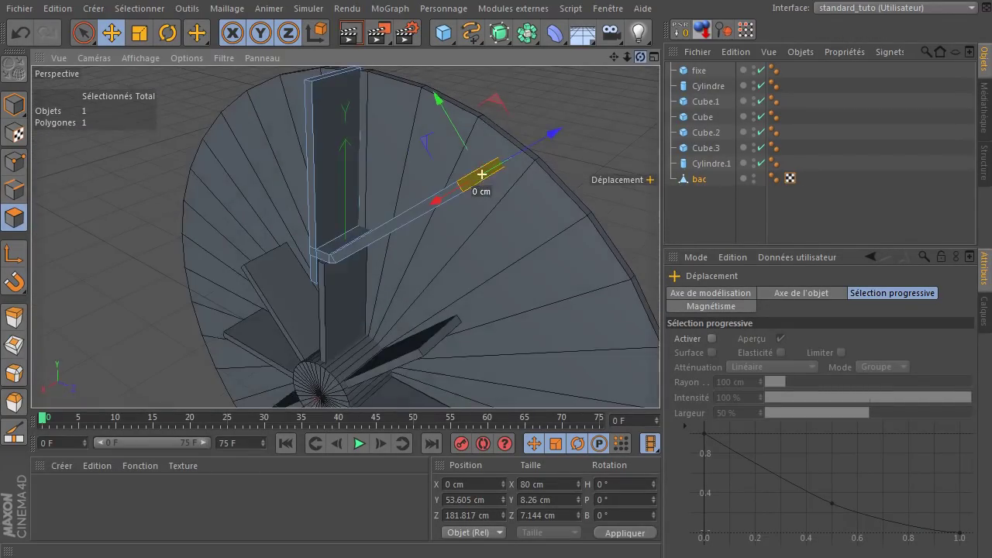
left_click(544, 108)
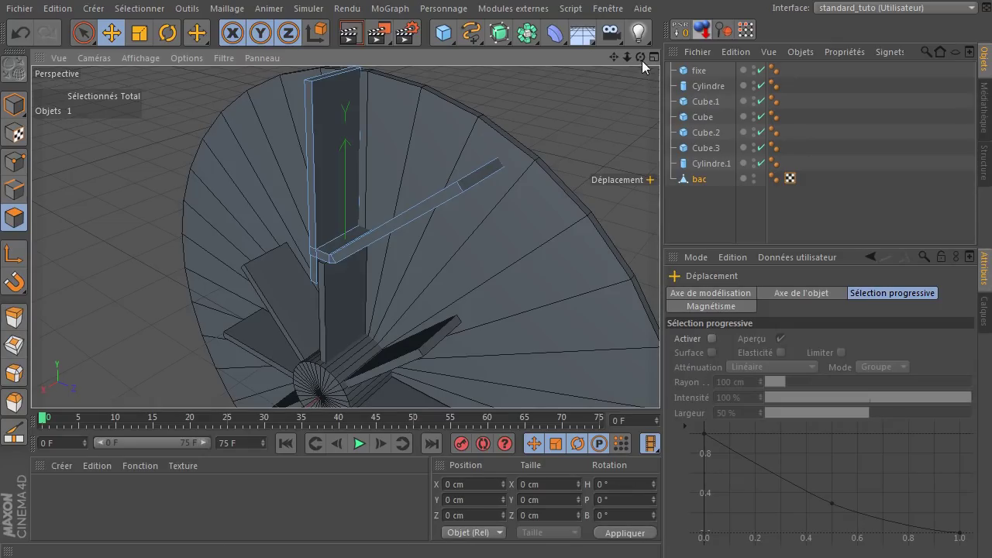
Switch back to model mode and deselect the bac
left_click_drag(641, 56, 641, 56)
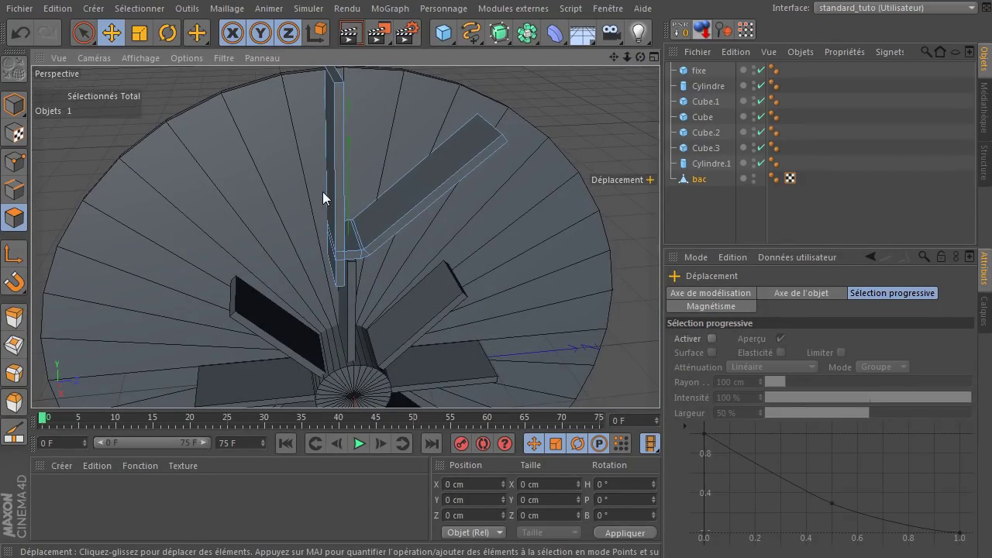
left_click(166, 178)
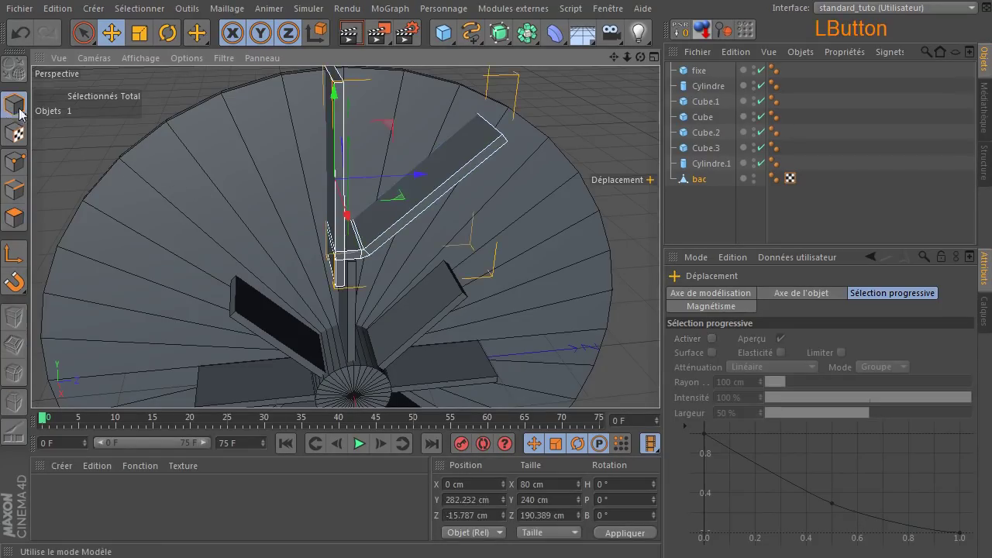
left_click(584, 88)
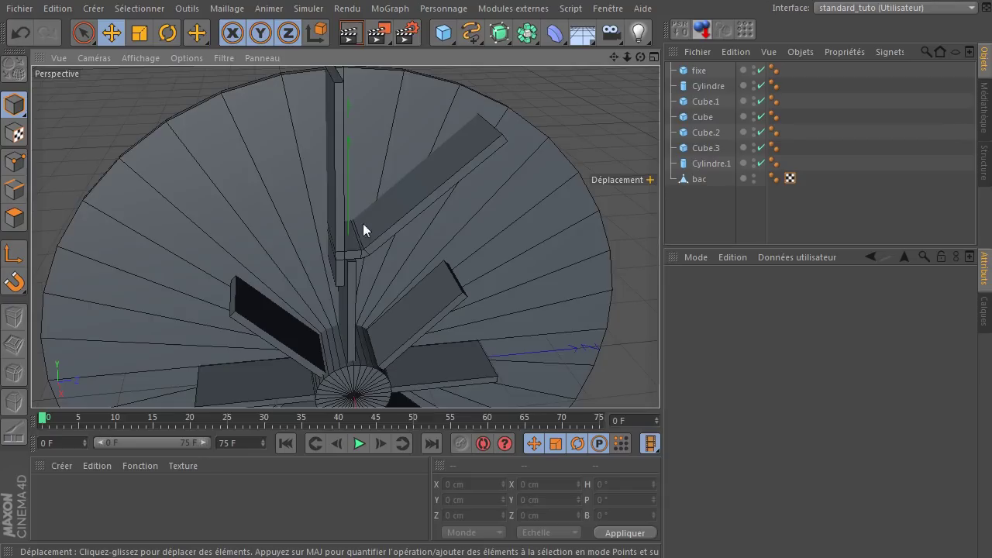
Examine how the bac sits above the vertical blade, and how the hub and disc are placed relative to the fixed cube
scroll(345, 244, "up", 5)
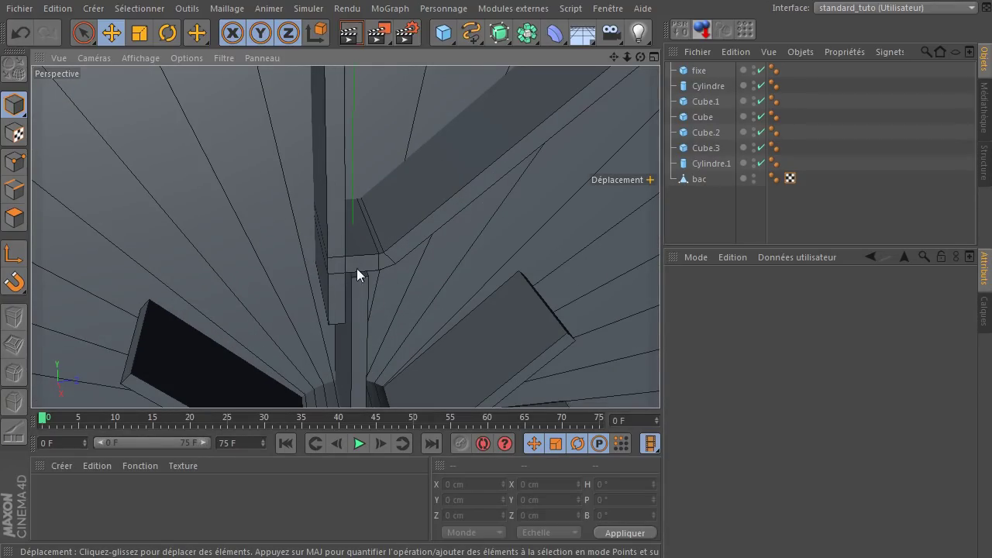
left_click_drag(640, 57, 264, 203)
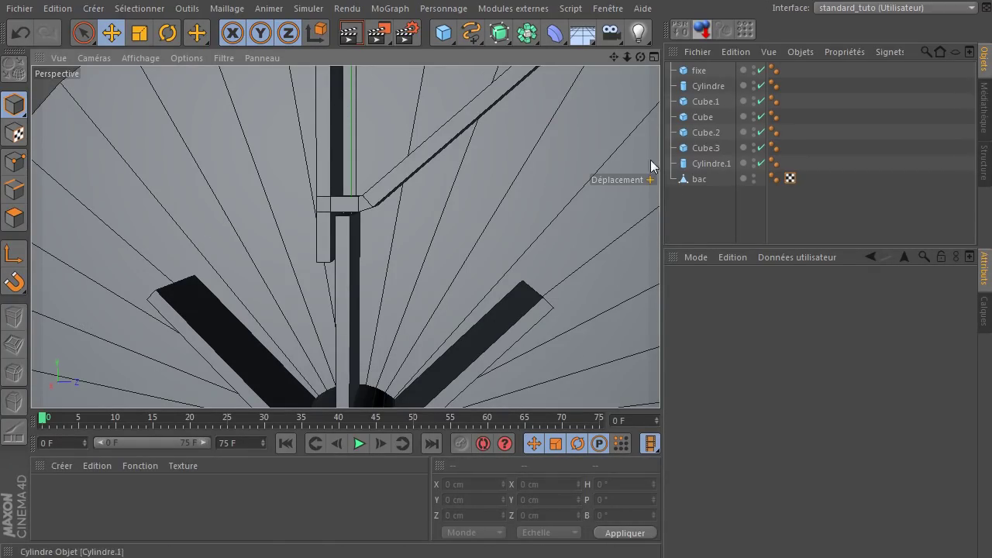
scroll(415, 264, "down", 6)
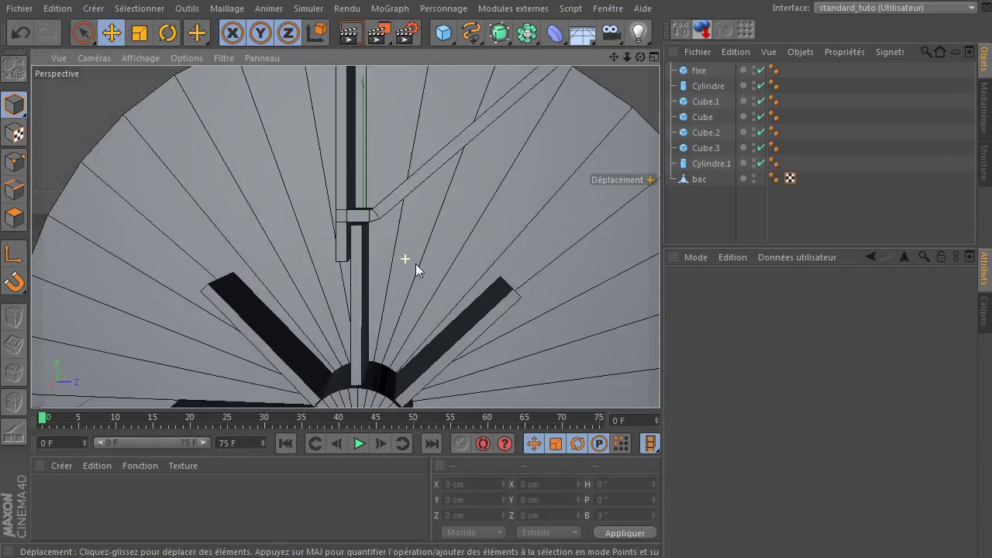
left_click_drag(641, 57, 535, 64)
left_click_drag(394, 338, 403, 345, "alt")
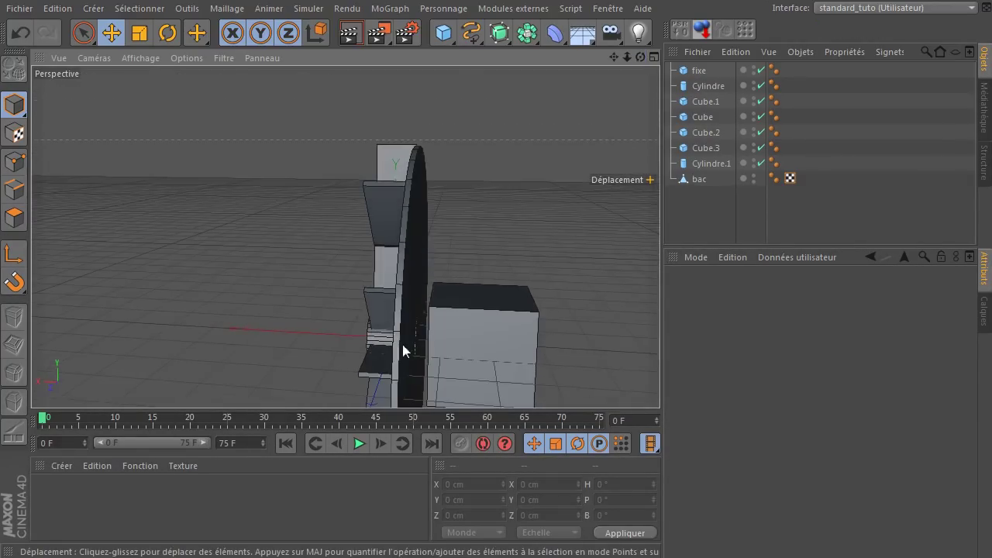
scroll(423, 341, "up", 5)
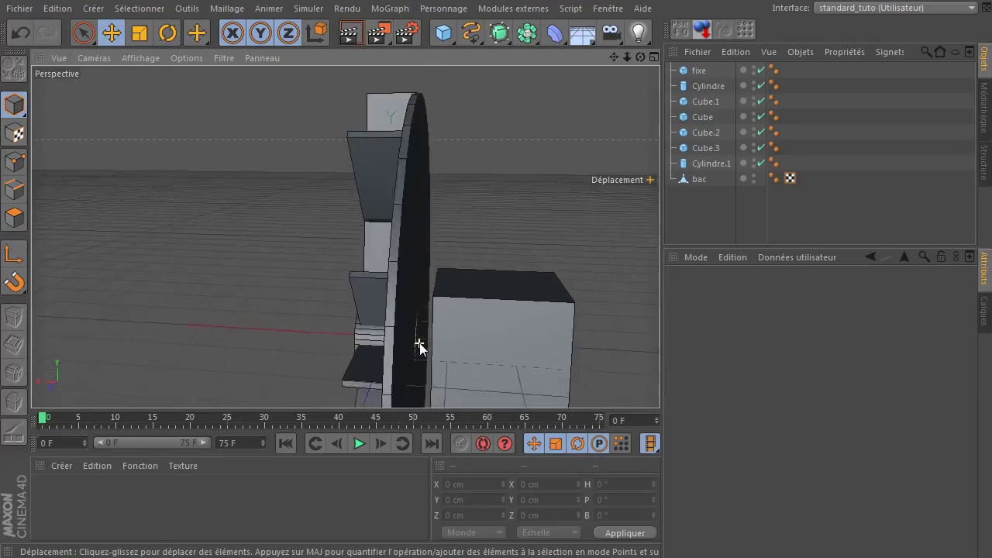
left_click(509, 332)
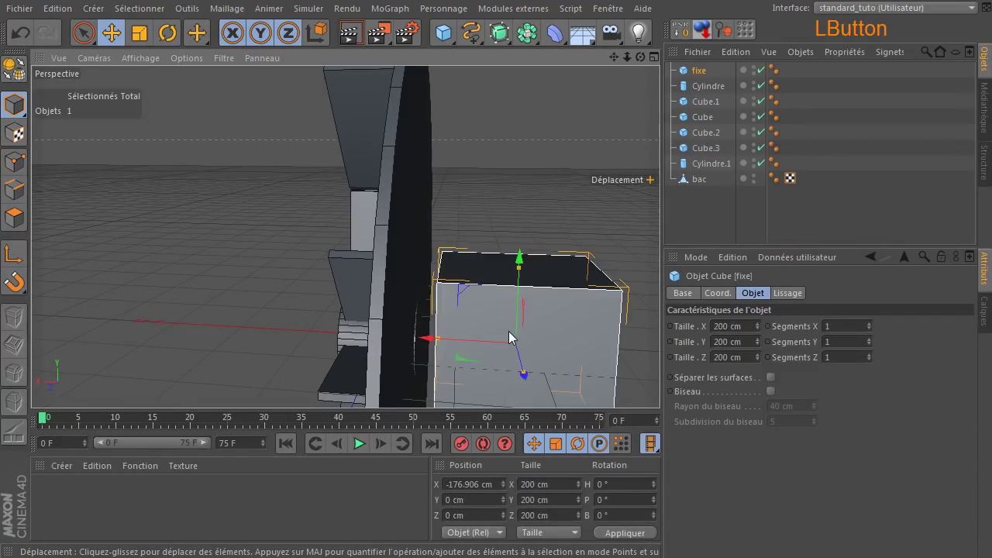
left_click(361, 342)
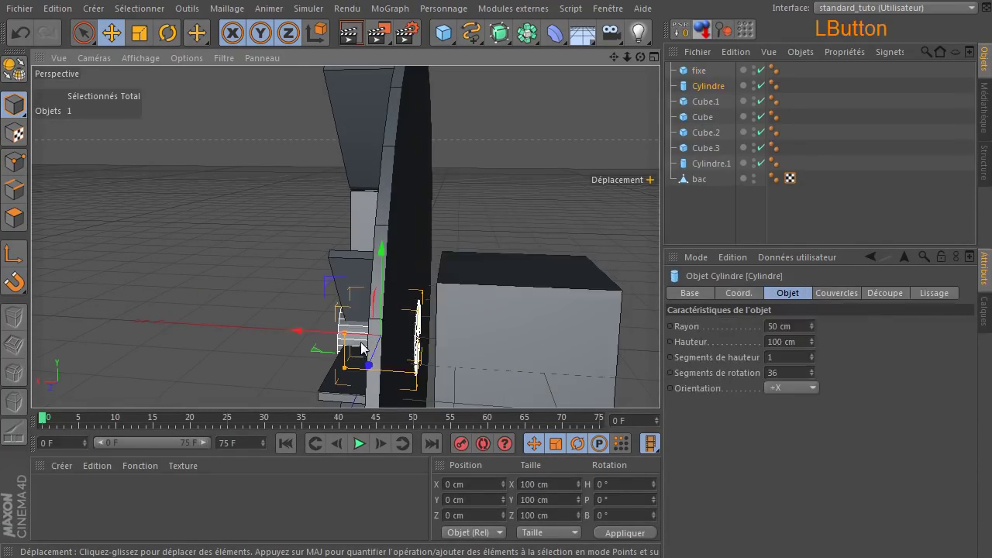
left_click(265, 294)
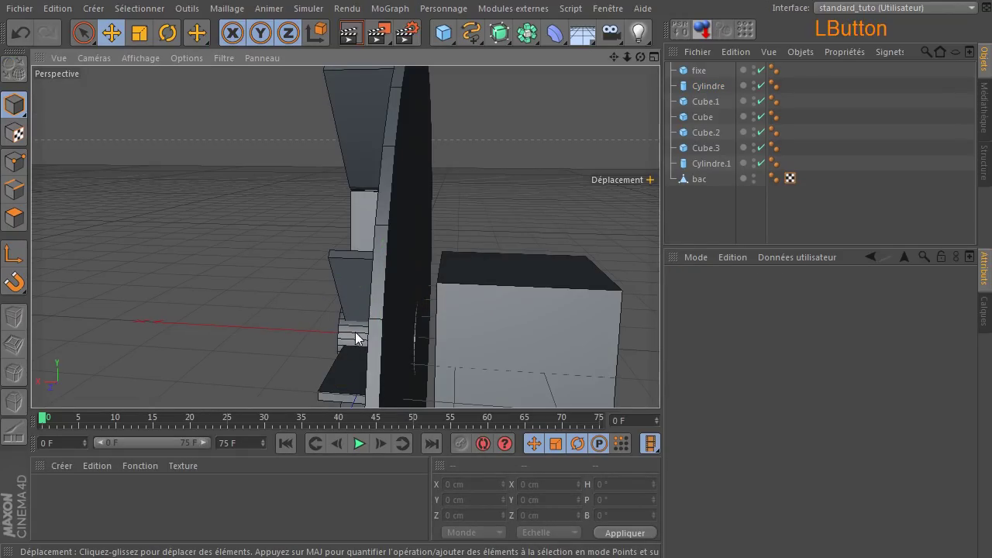
left_click_drag(640, 57, 609, 76)
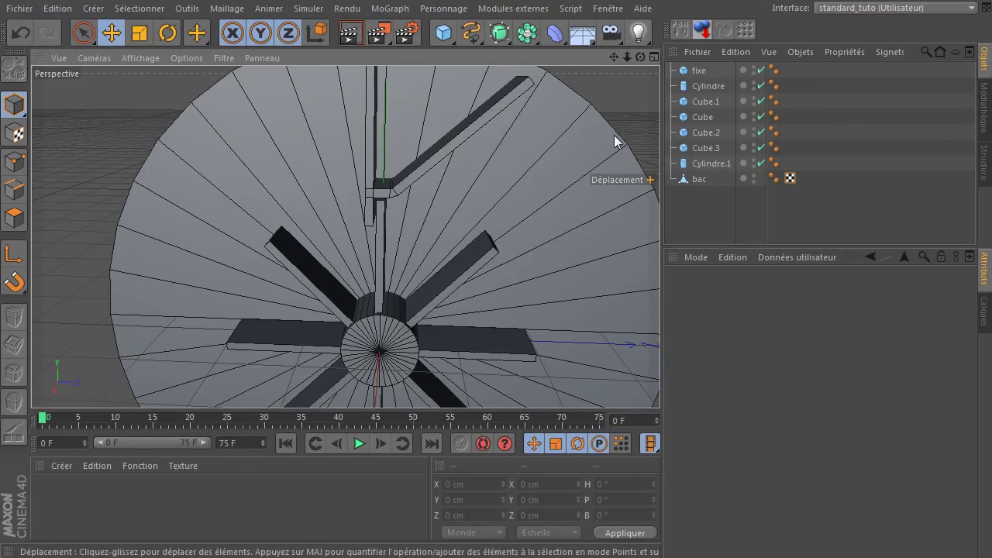
Convert the hub cylinder, the four blade cubes and the large disc into editable polygon objects
left_click(707, 86)
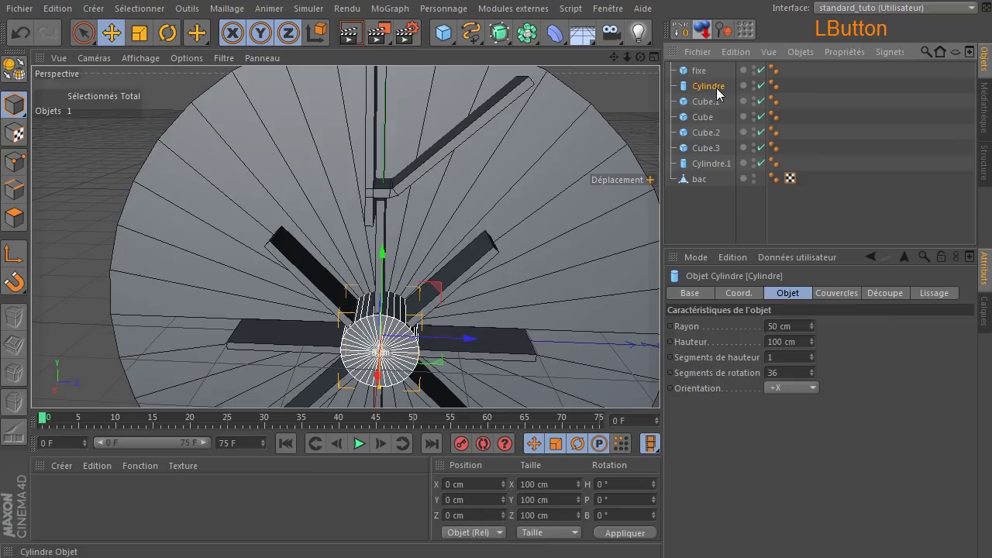
left_click(708, 102, "ctrl")
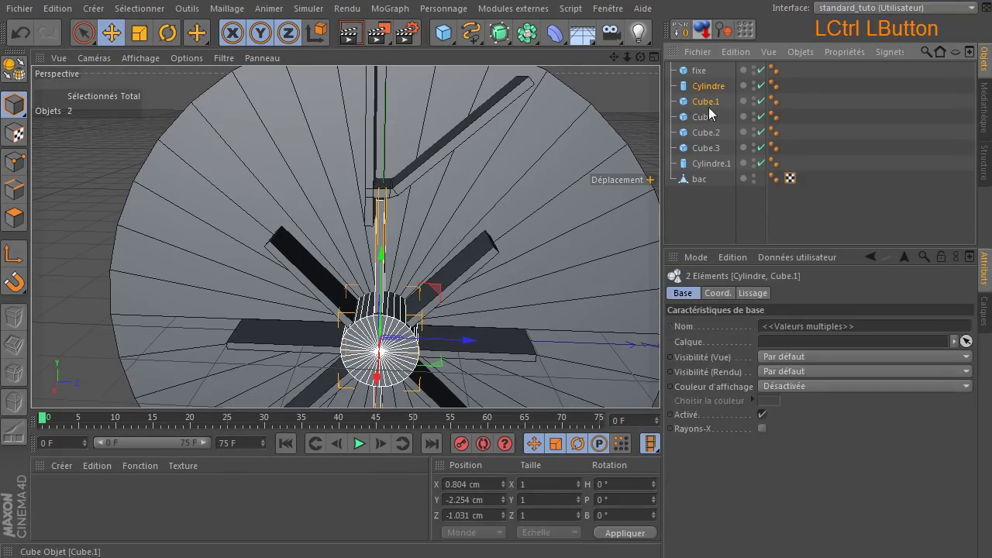
left_click(704, 133, "ctrl")
left_click(699, 148, "ctrl")
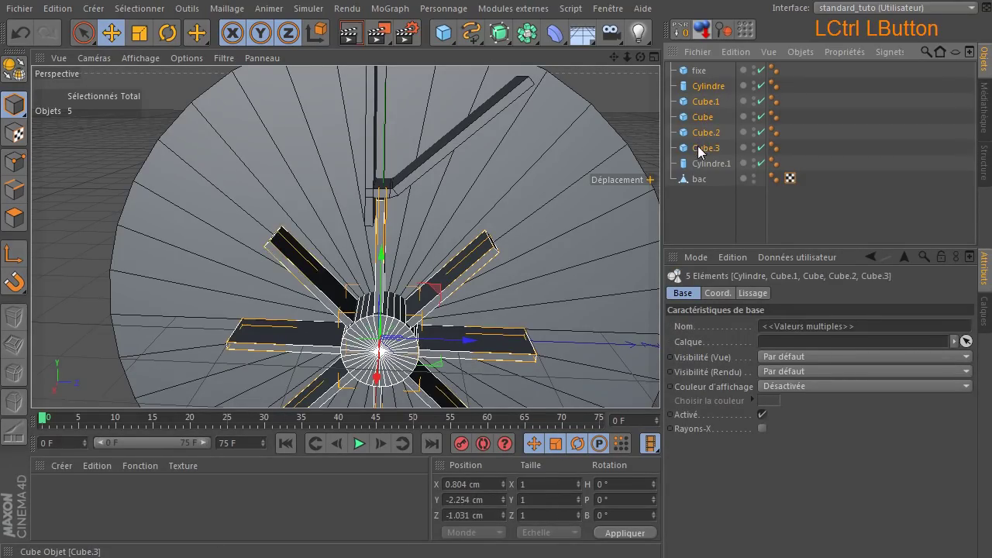
left_click(695, 163, "ctrl")
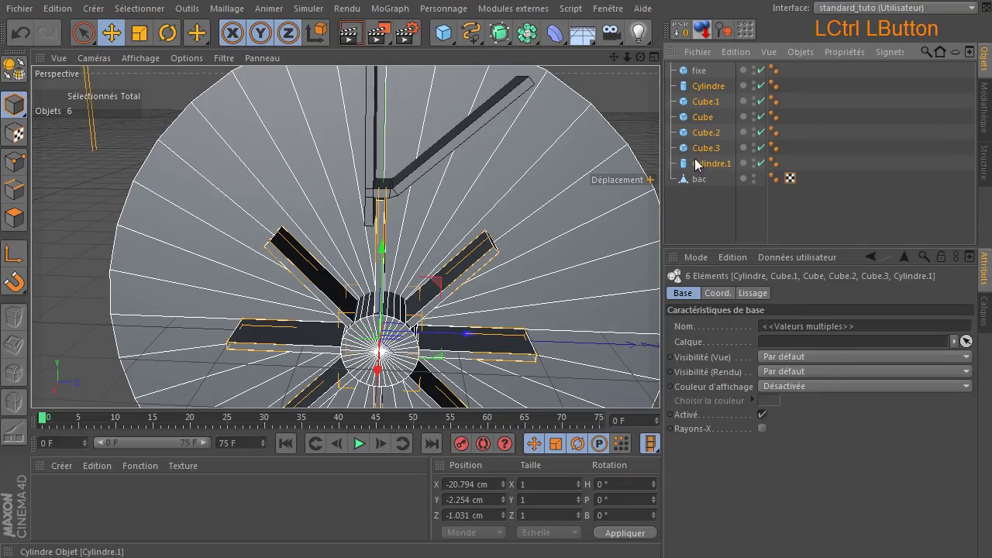
key("o")
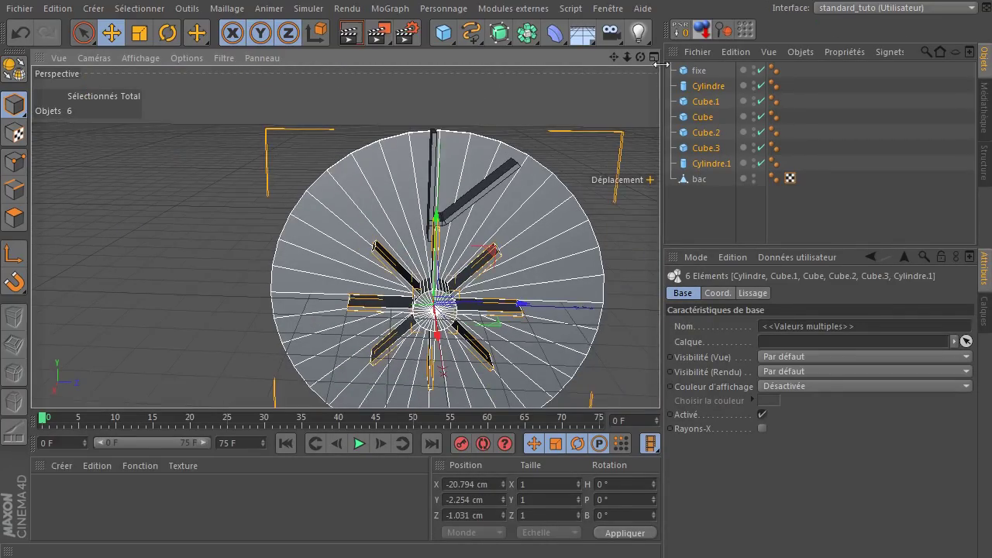
left_click_drag(641, 57, 543, 31)
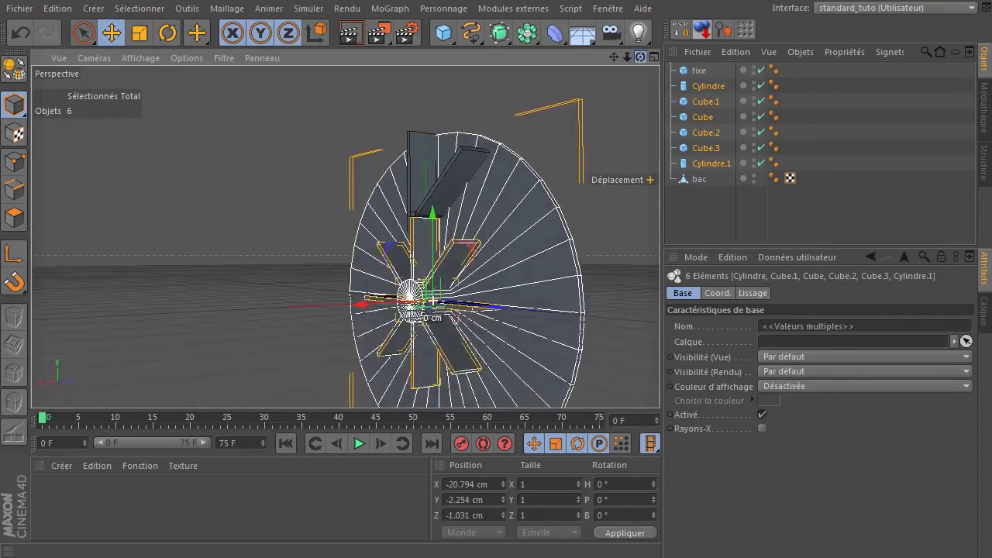
left_click(16, 75)
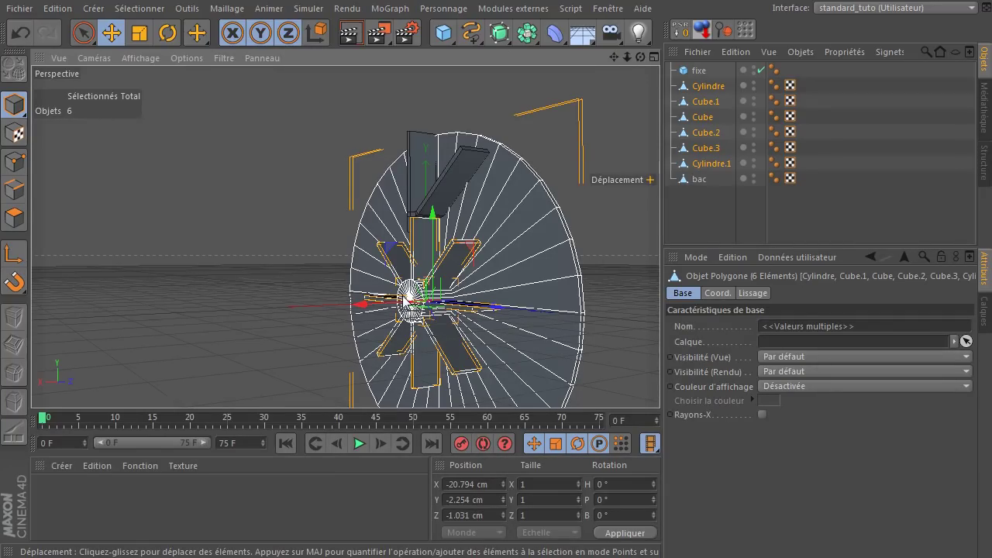
Nest the four blade cubes and the large disc as children of the hub Cylindre, and clear the selection
left_click(718, 85)
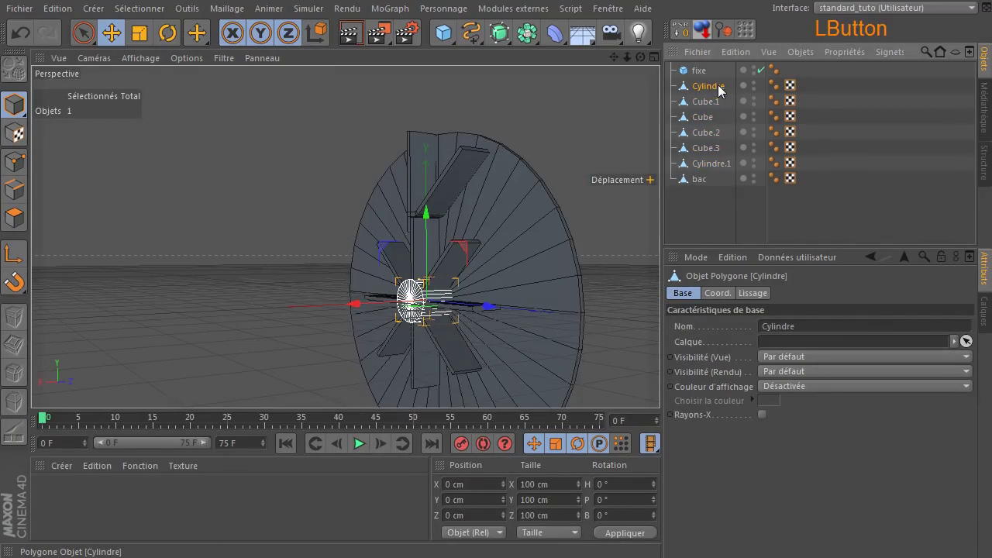
left_click(706, 162)
left_click(709, 108, "shift")
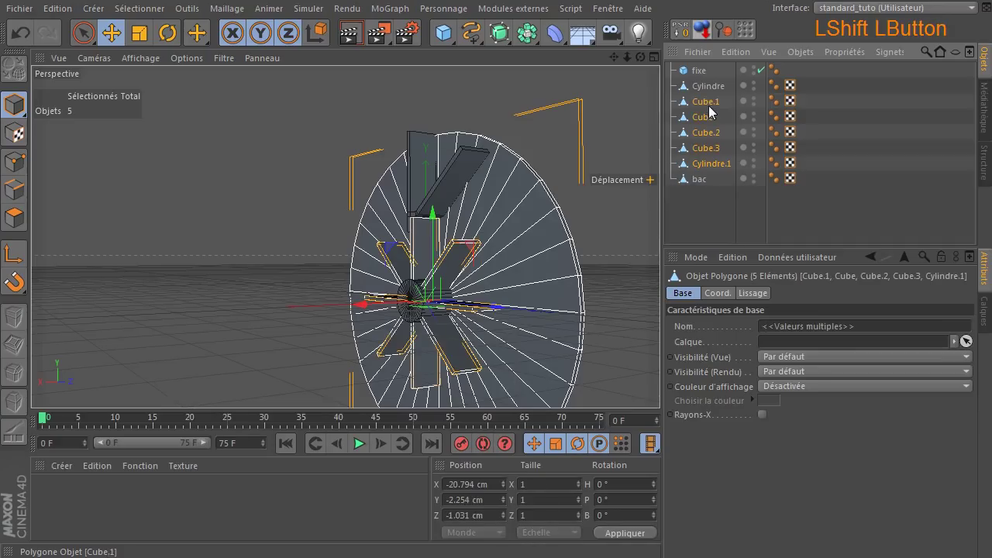
left_click_drag(706, 107, 720, 87)
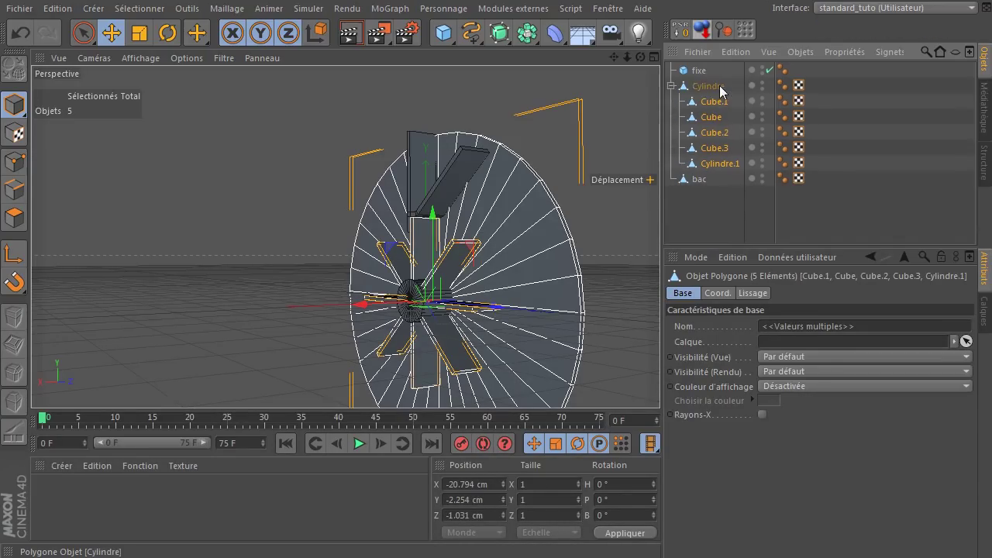
left_click(720, 235)
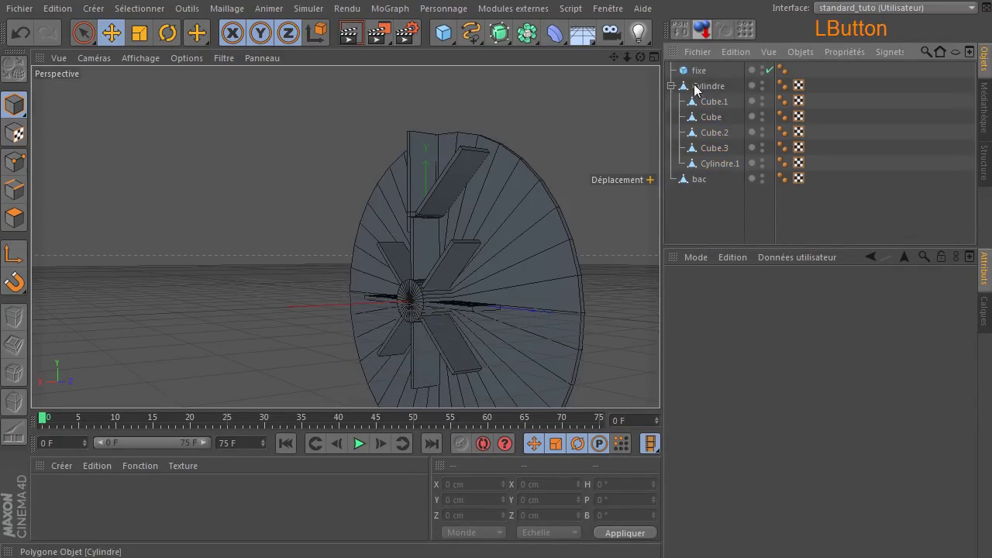
left_click_drag(640, 57, 689, 83)
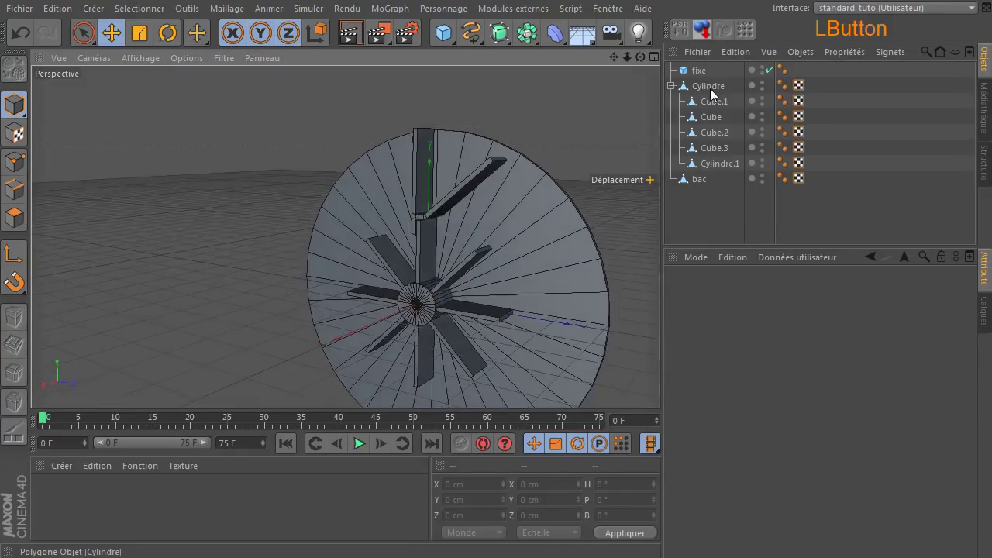
Merge the hub Cylindre and all its children into a single object using Connect Objects + Delete
left_click(708, 86)
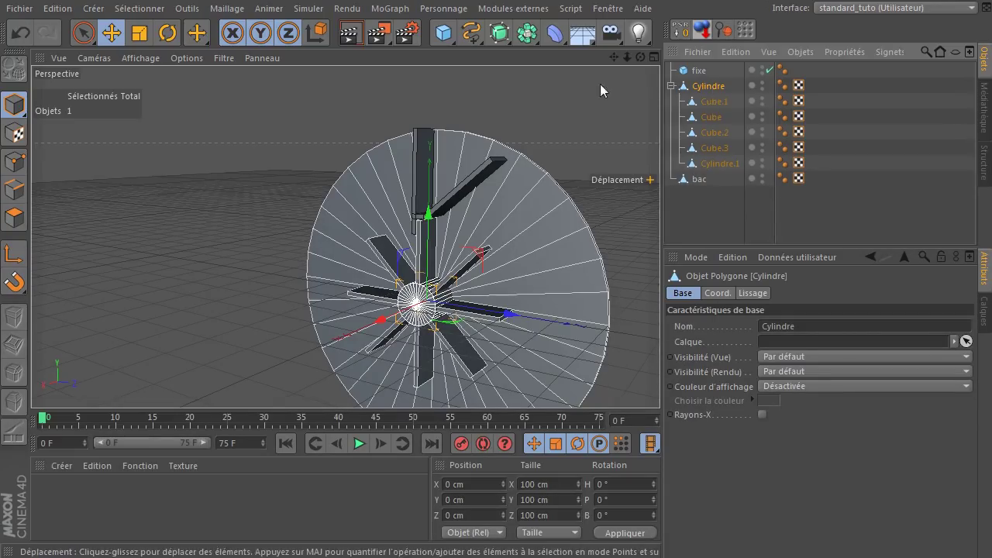
left_click(705, 91)
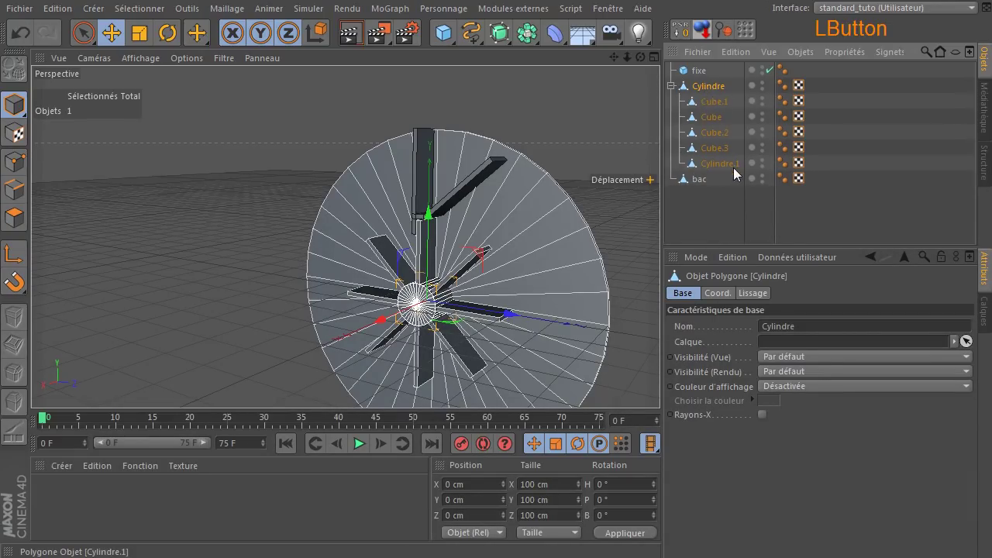
left_click(730, 164, "shift")
right_click(694, 92)
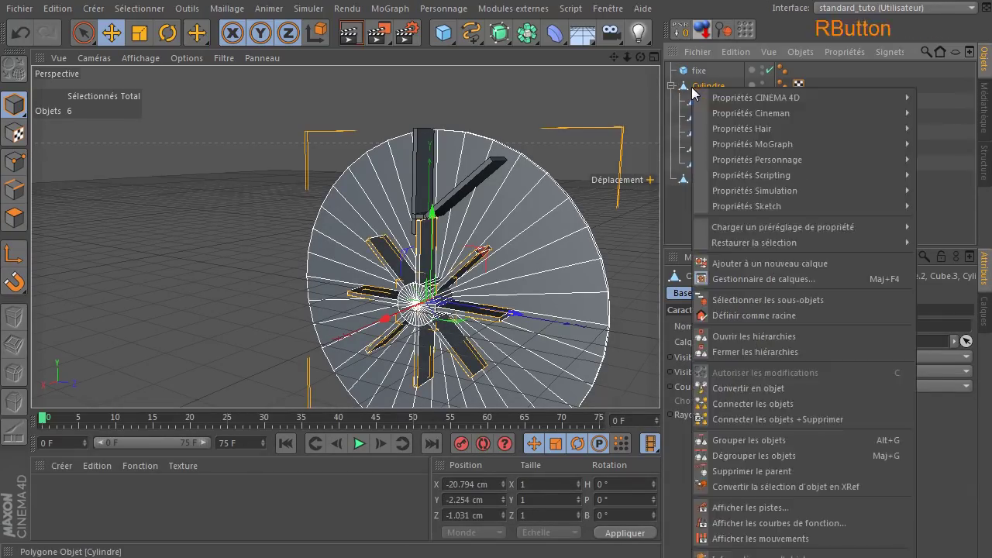
left_click(767, 419)
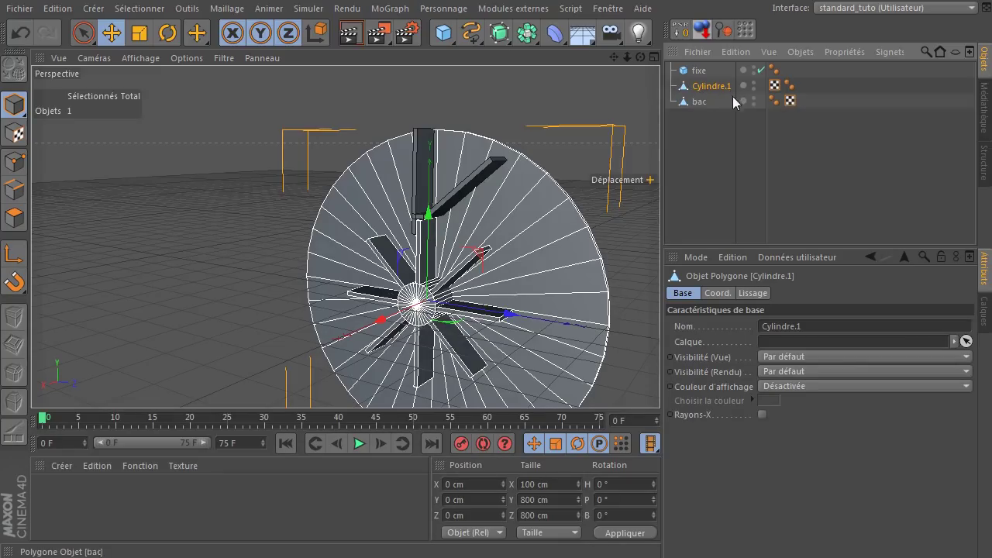
Examine the merged wheel, the bac and the fixed cube individually, and clear the selection
mouse_move(640, 58)
left_mouse_down()
mouse_move(581, 58)
mouse_move(640, 57)
left_mouse_up()
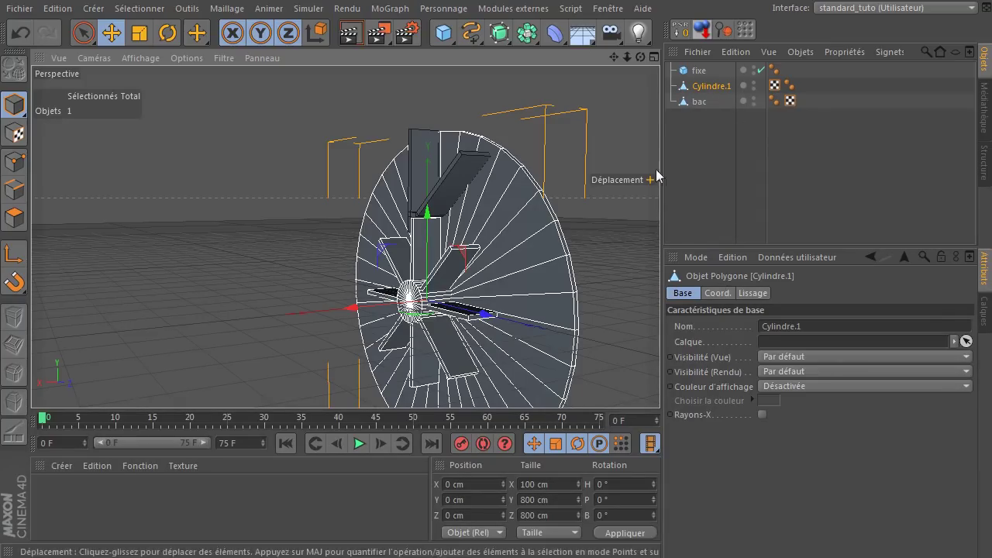
left_click_drag(640, 57, 692, 106)
left_click(699, 102)
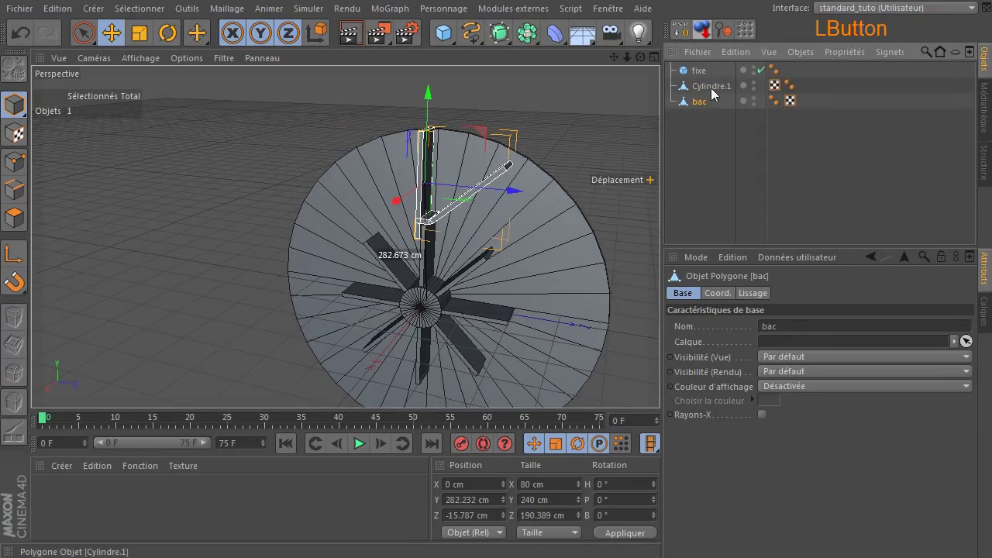
left_click(712, 87)
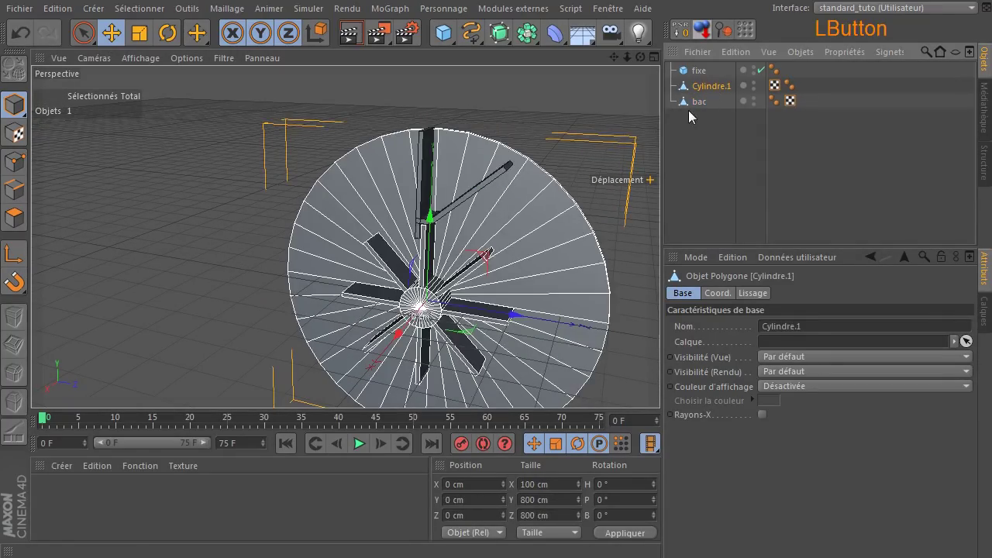
left_click(699, 70)
left_click_drag(640, 56, 550, 46)
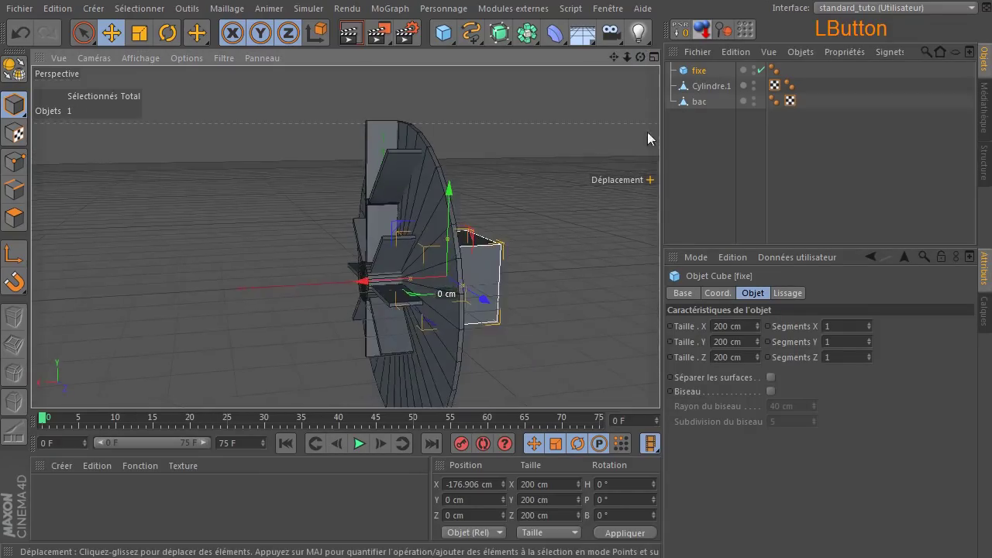
left_click(693, 152)
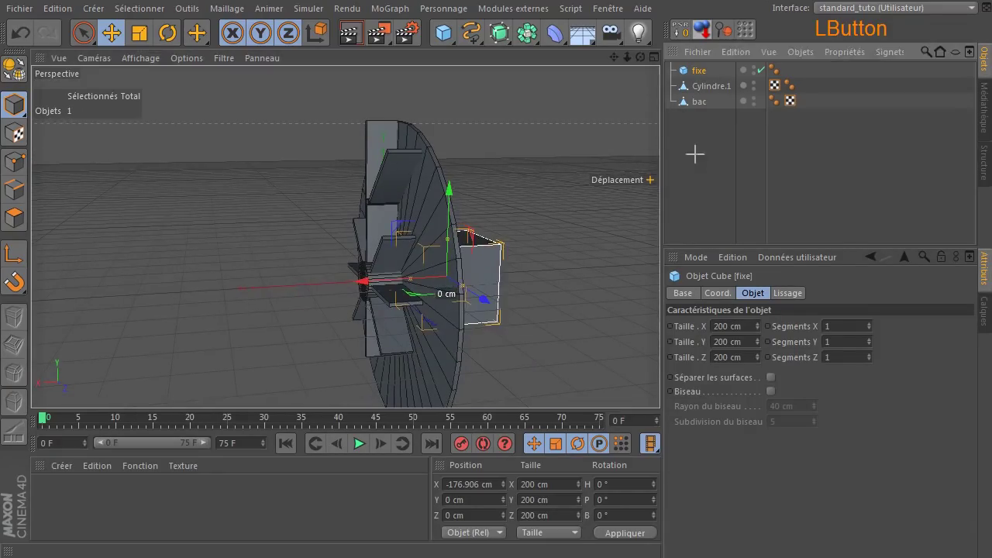
Add a hinge (Charnière) dynamics connector to the scene
left_click(303, 9)
mouse_move(336, 68)
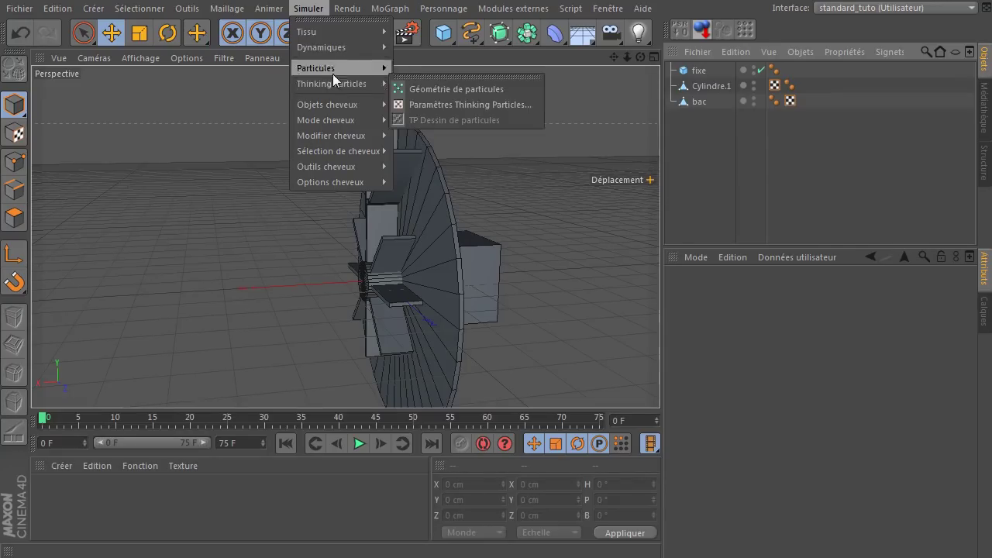
mouse_move(345, 45)
left_click(423, 49)
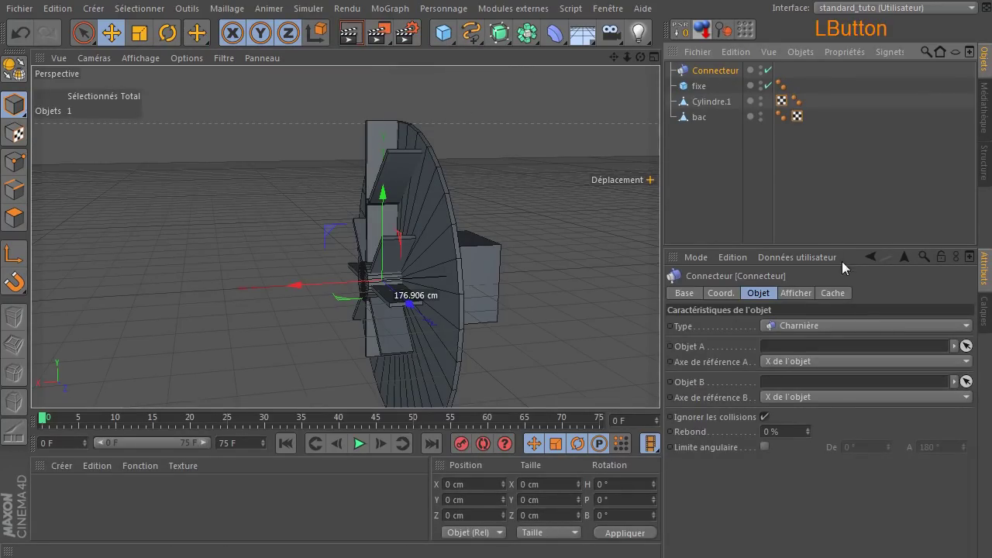
Move the connector along X to about -65.4 cm, into the gap between the disc and the fixed cube
left_click_drag(640, 57, 609, 59)
scroll(398, 310, "up", 6)
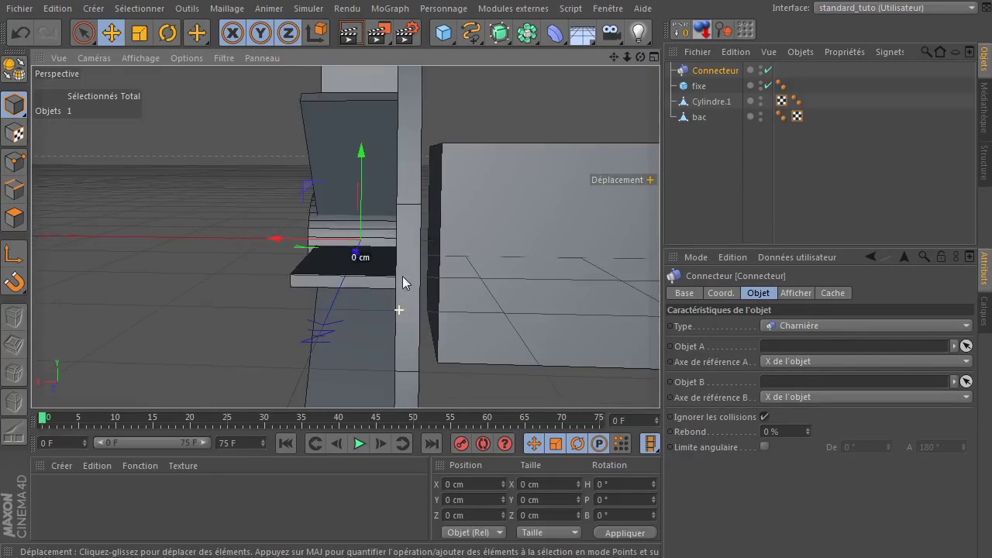
left_click_drag(271, 238, 338, 248)
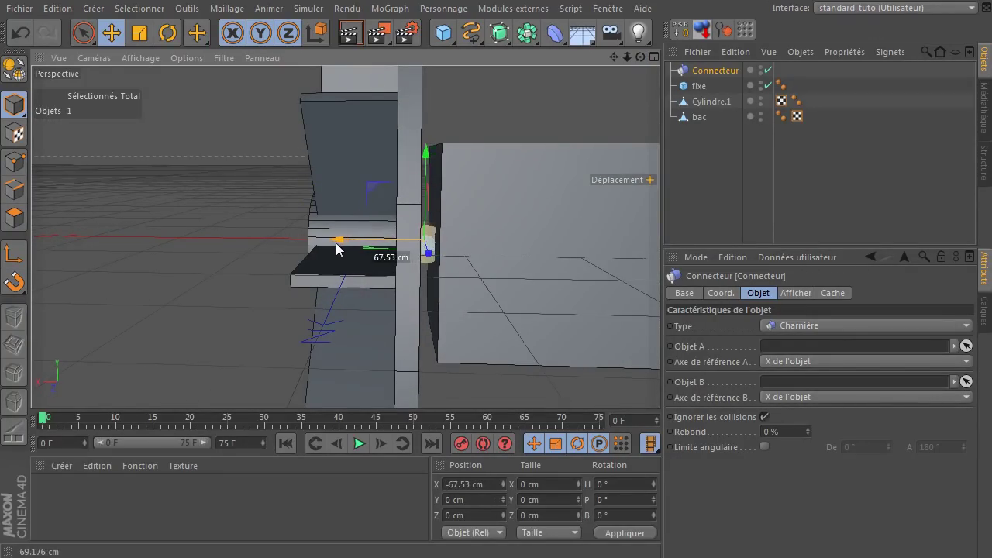
left_click_drag(640, 57, 624, 61)
left_click_drag(344, 234, 342, 237)
Rotate the connector's heading to 90° and shift it to about X -58.7 cm so it lines up with the wheel axis
left_click(167, 33)
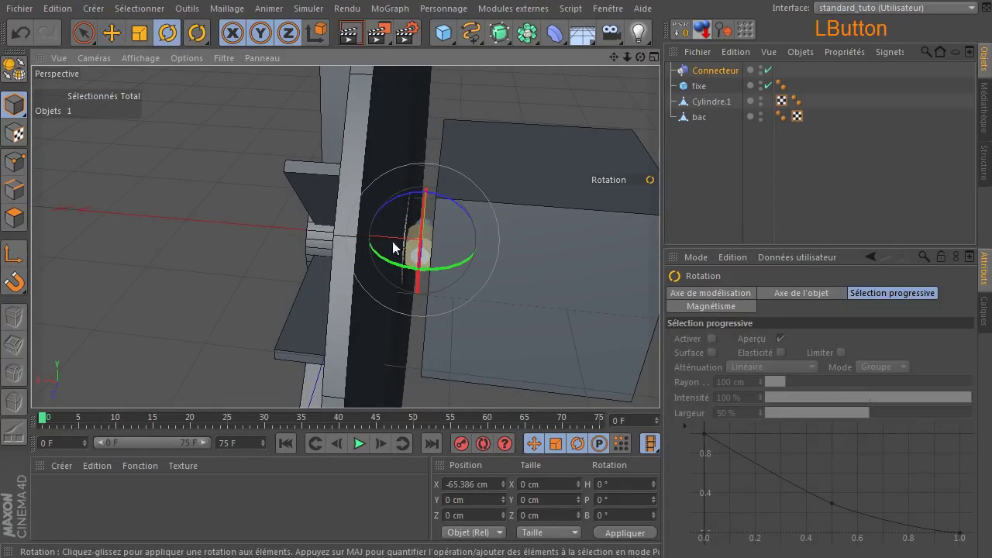
left_click_drag(384, 263, 459, 271)
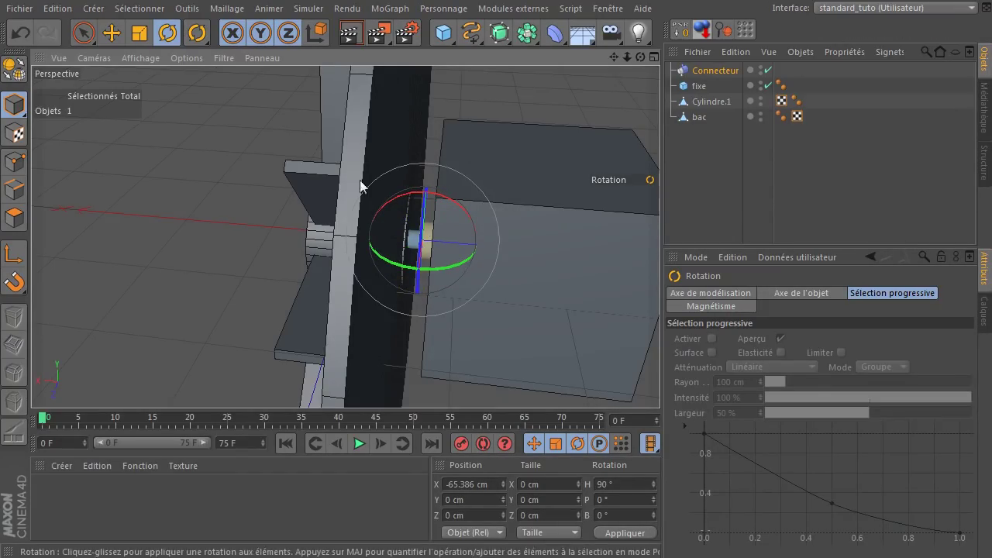
left_click(111, 33)
left_click_drag(506, 250, 431, 233)
left_click(535, 203)
left_click(702, 70)
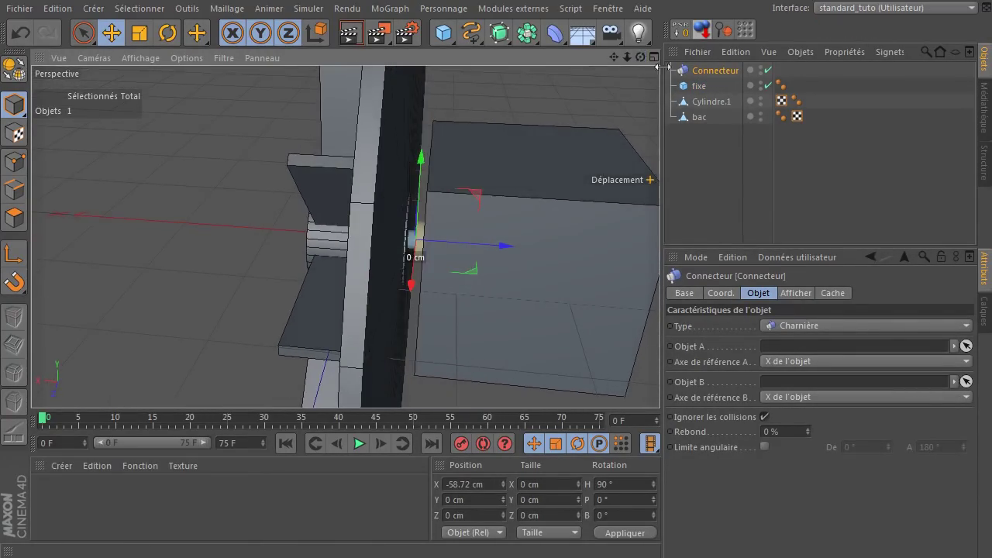
Reorder the object list to bac, fixe, Connecteur, Cylindre.1, with the connector between the cube and the wheel
left_click_drag(700, 86, 697, 135)
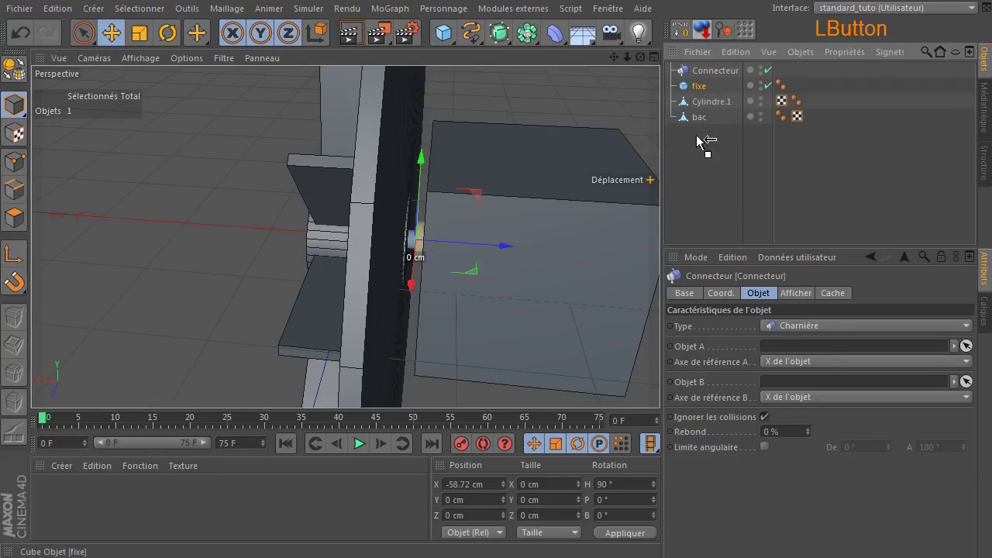
left_click_drag(709, 202, 709, 203)
left_click_drag(713, 71, 723, 184)
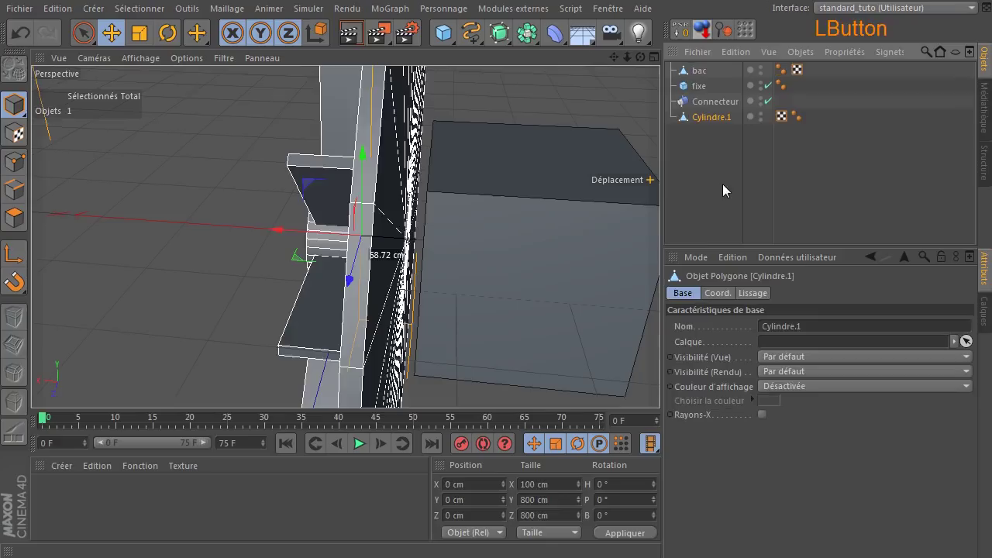
Rename the merged wheel object Cylindre.1 as roue
double_click(711, 118)
type("ro")
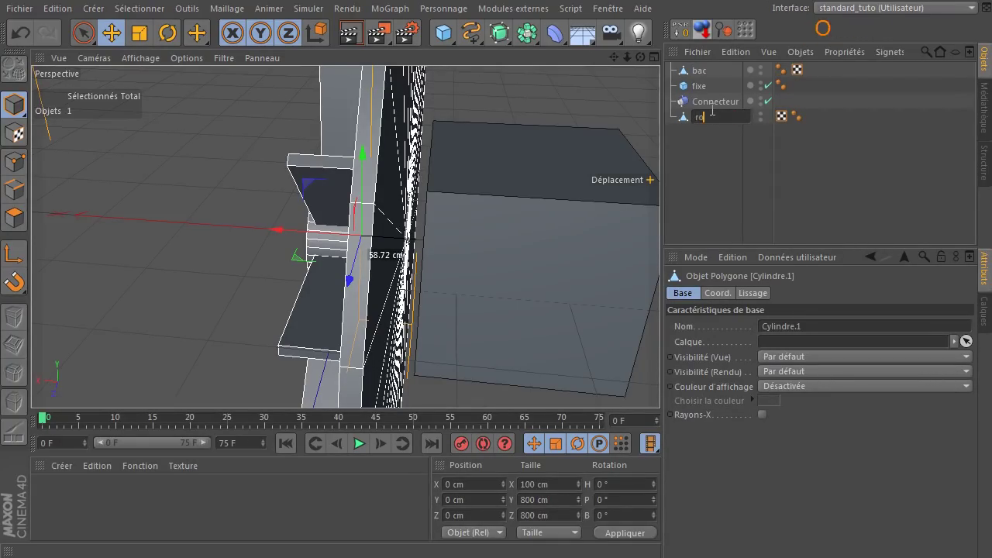
type("ue")
key("Return")
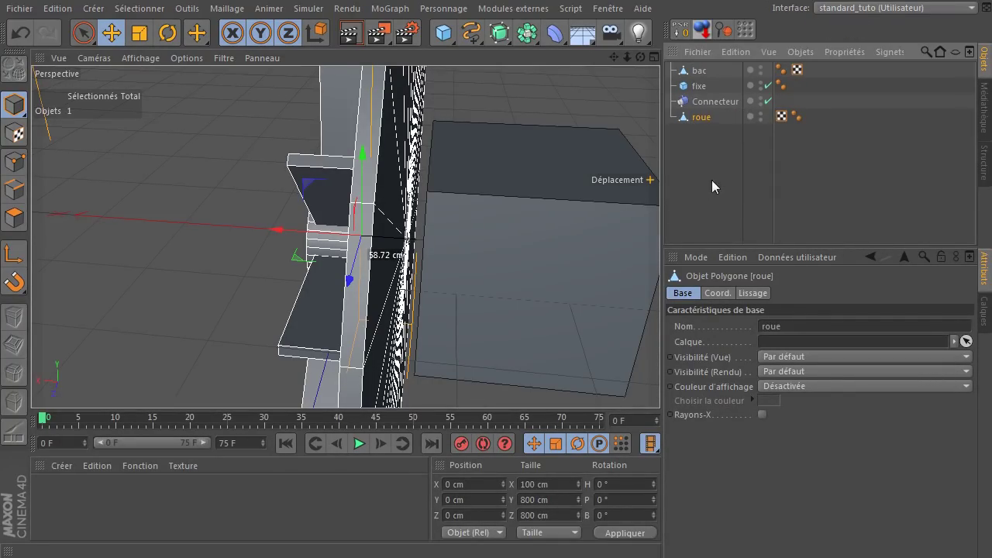
Enable Toujours visible for the connector and show its object properties
left_click(721, 101)
left_click(797, 293)
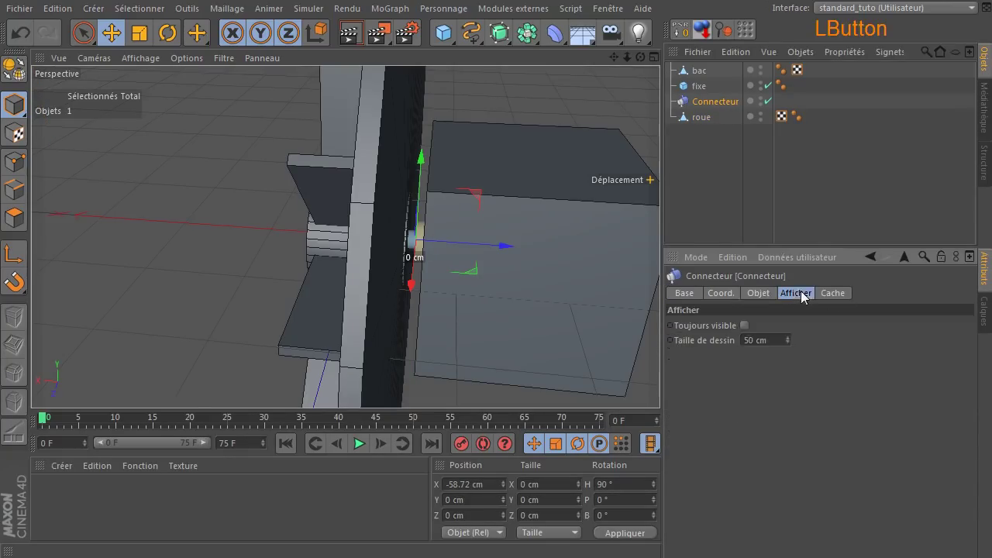
left_click(743, 325)
left_click(709, 108)
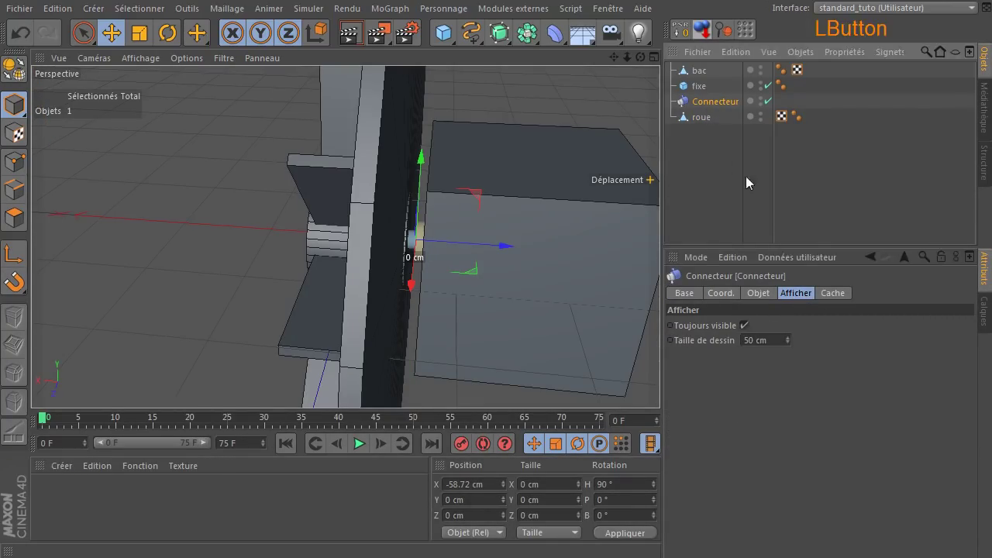
left_click(758, 293)
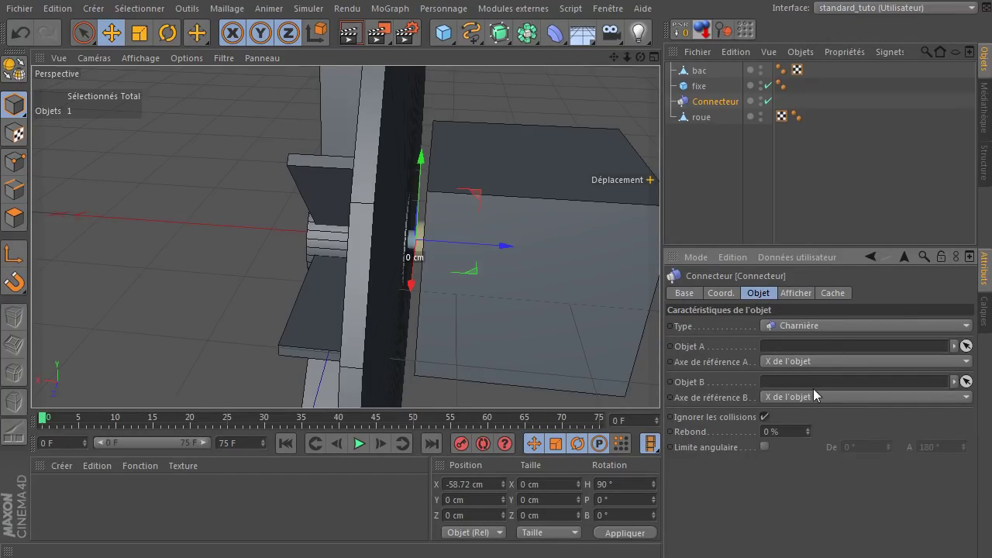
Assign fixe as Objet A and roue as Objet B of the wheel's hinge connector
left_click_drag(699, 87, 848, 318)
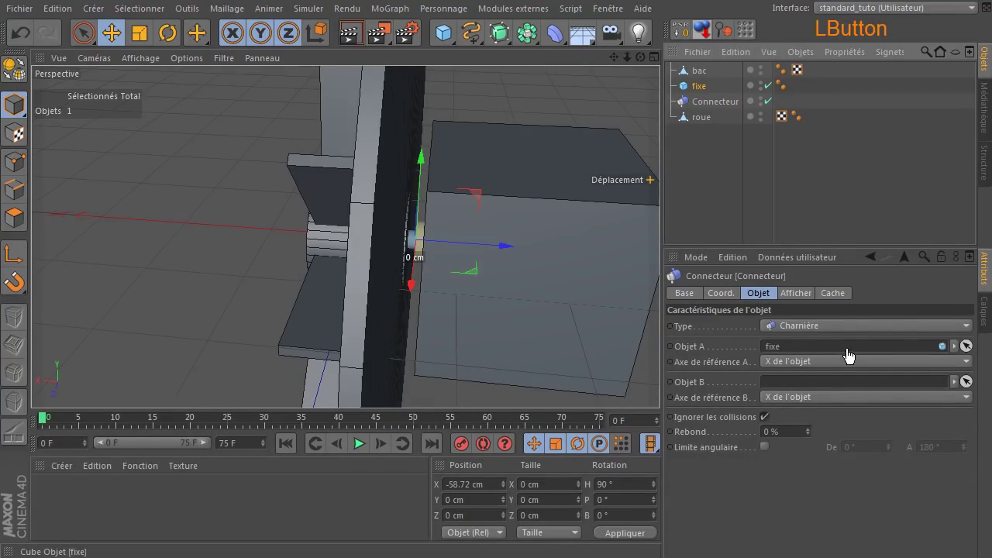
left_click(687, 116)
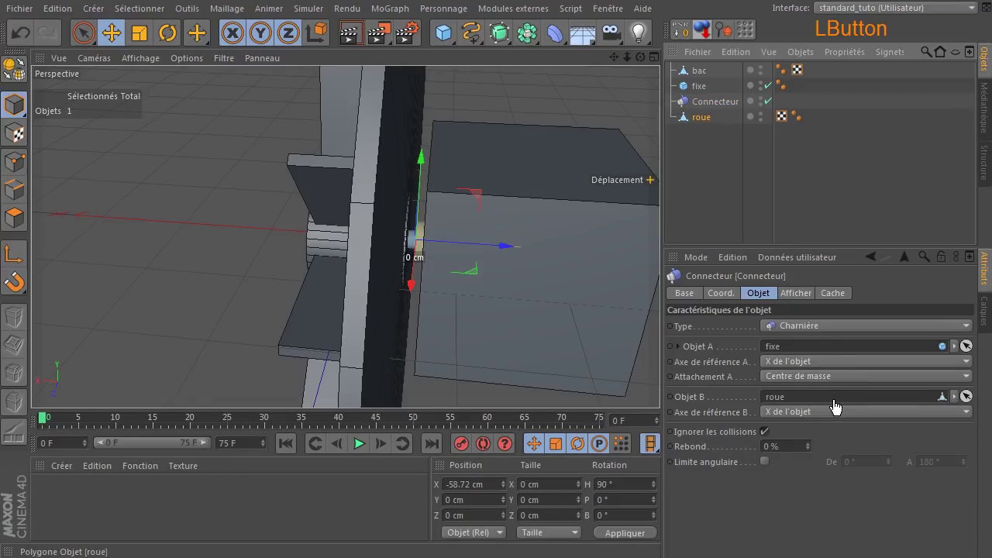
left_click_drag(834, 401, 827, 398)
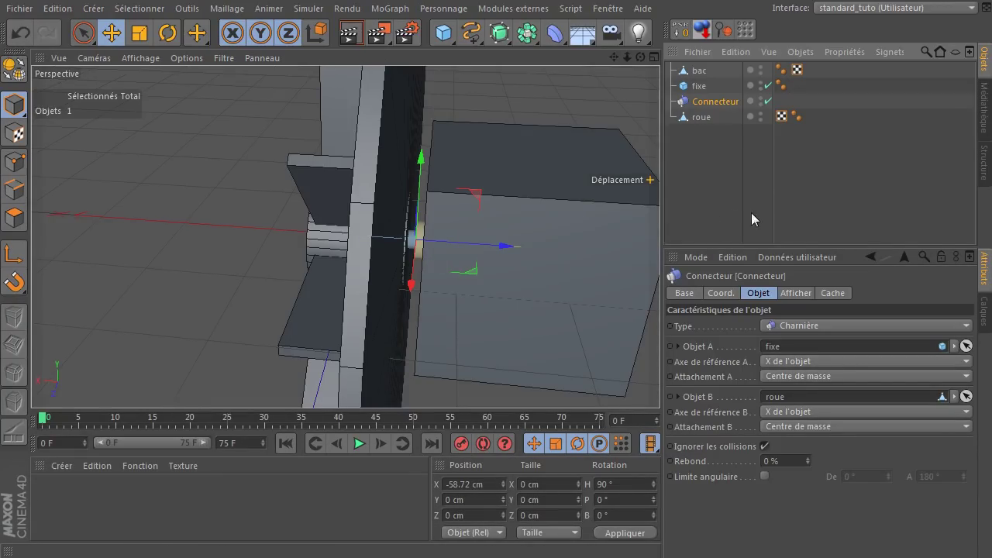
left_click(725, 172)
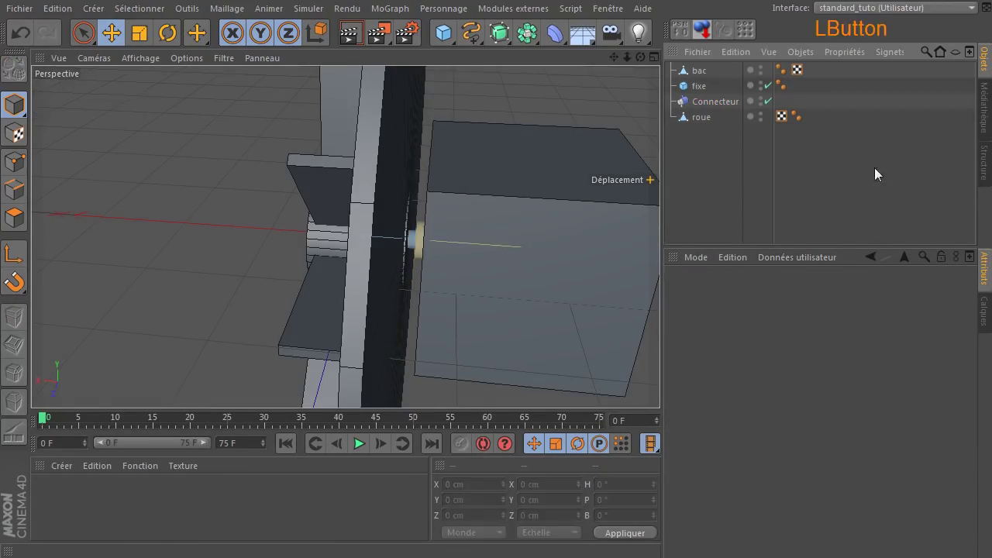
Convert the fixe cube to an editable polygon object and give it a Corps collision simulation property
left_click(702, 87)
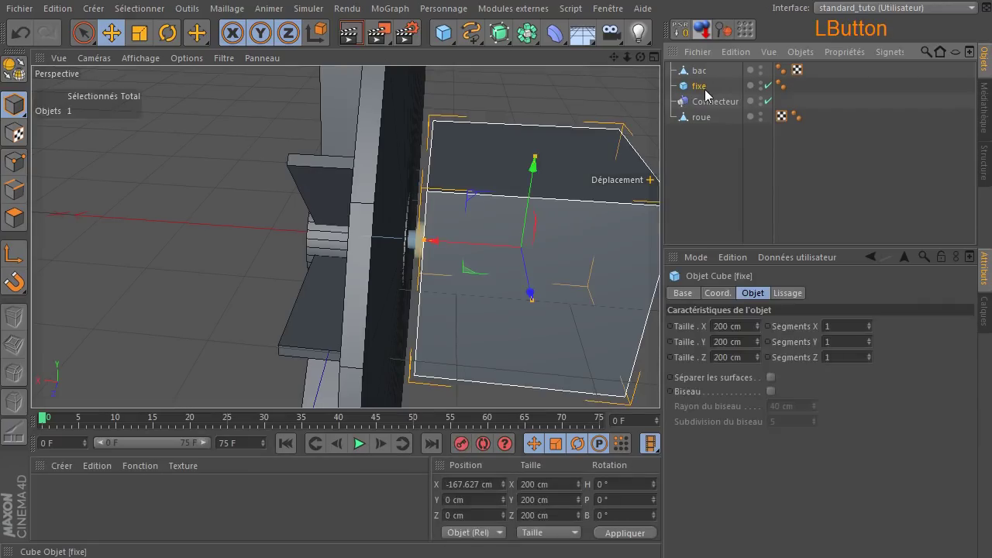
right_click(700, 91)
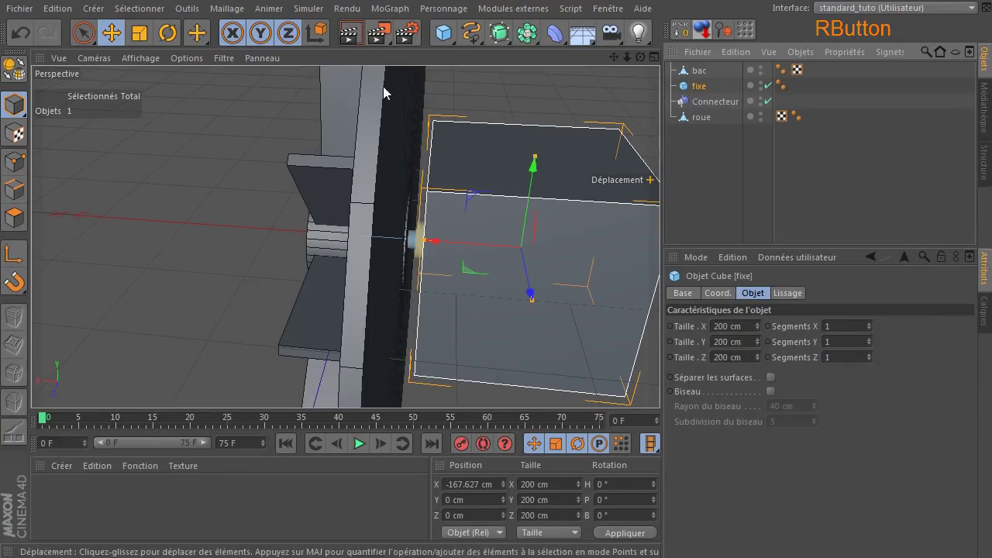
left_click(8, 71)
right_click(685, 95)
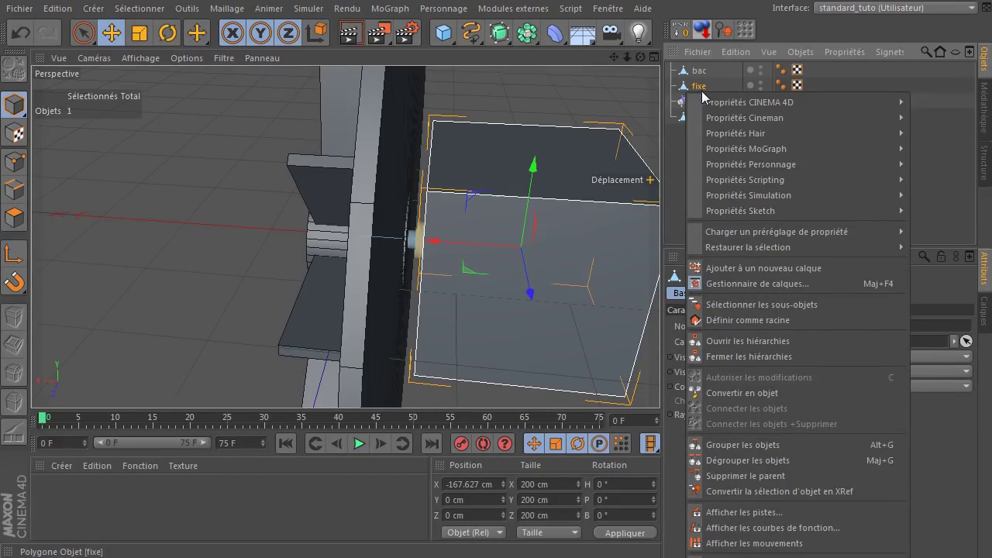
mouse_move(730, 116)
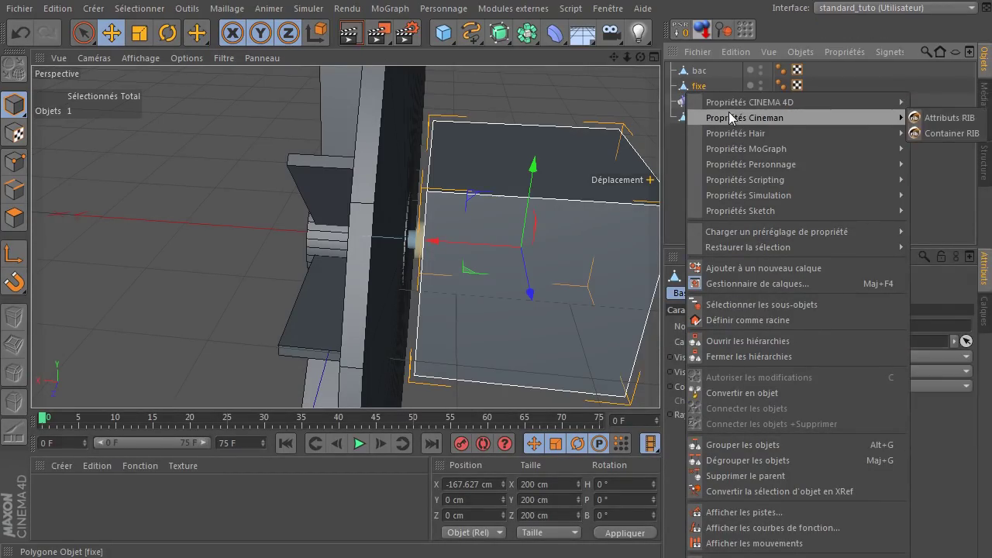
mouse_move(749, 199)
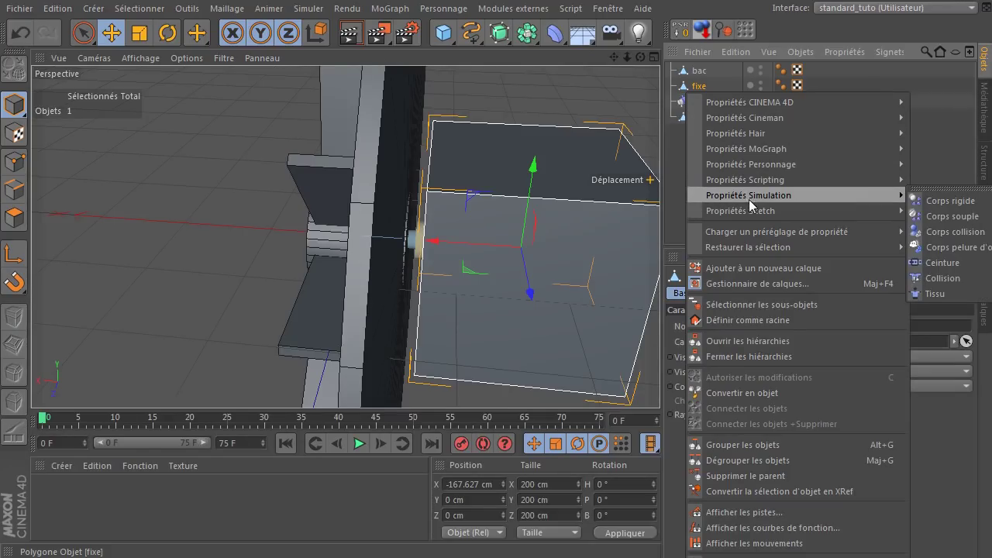
left_click(935, 233)
left_click(840, 173)
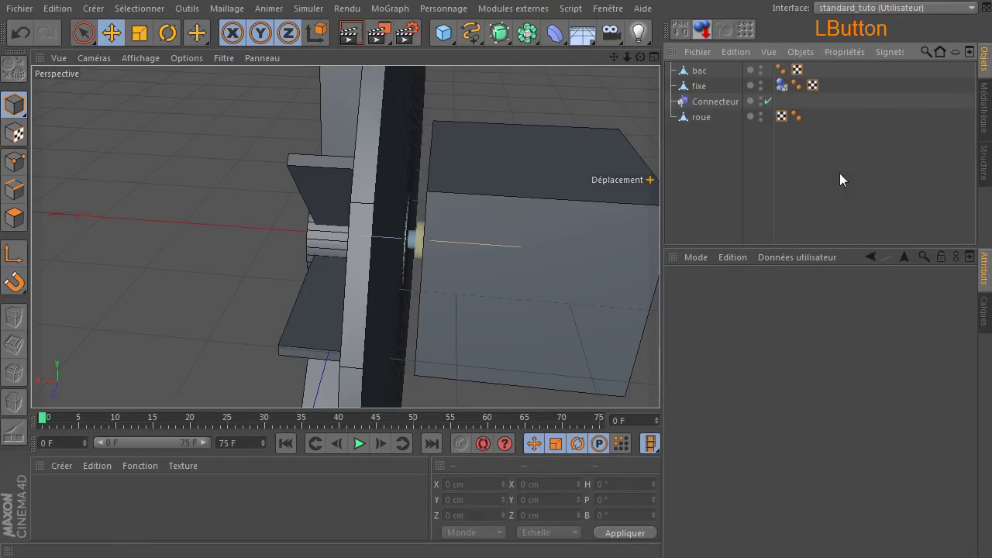
Give the roue object a Corps rigide simulation property
left_click(706, 119)
right_click(706, 119)
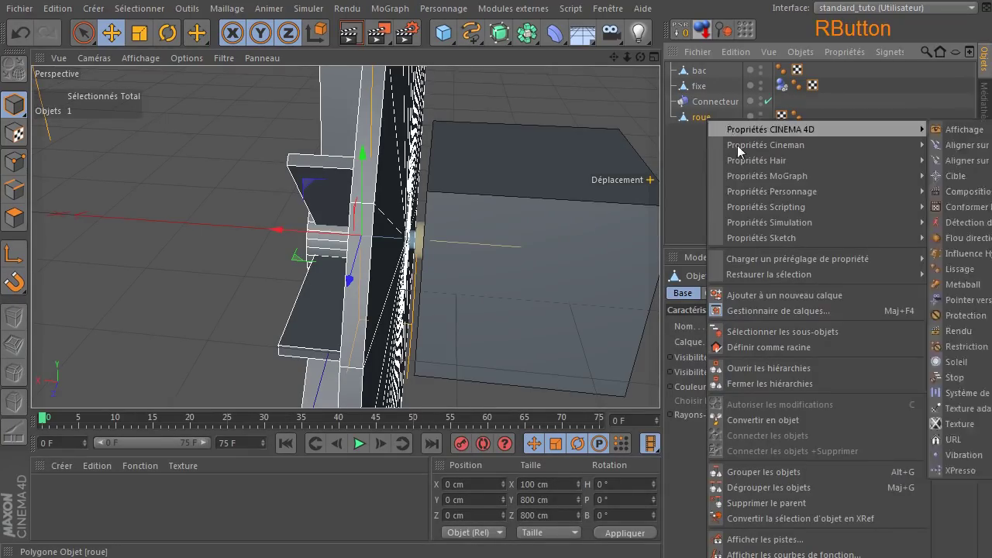
mouse_move(751, 222)
left_click(942, 223)
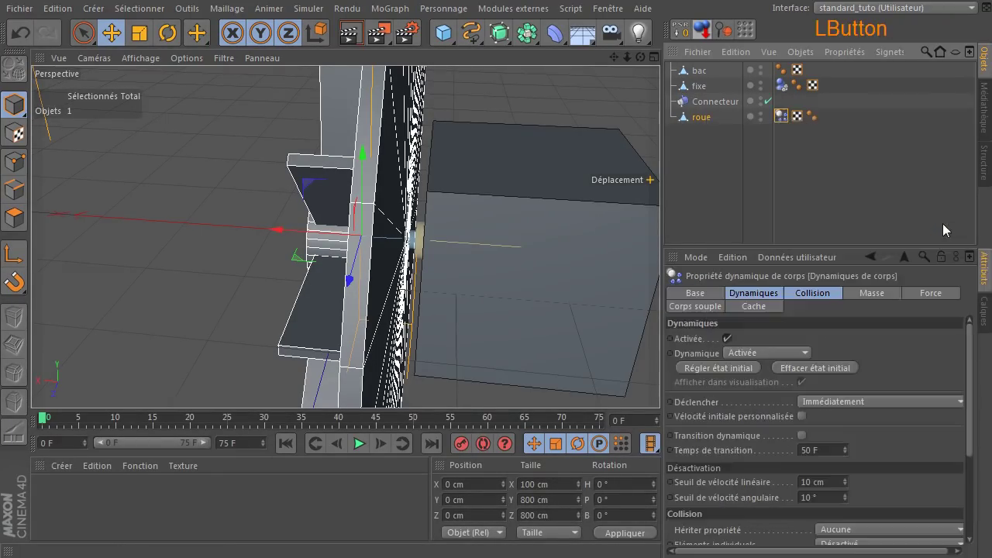
left_click(718, 178)
Add a second Charnière connector and raise it to about Y 201.6 cm, at the joint between the bucket and the wheel's vertical paddle
left_click_drag(639, 56, 744, 62)
mouse_move(361, 235)
left_mouse_down()
mouse_move(649, 57)
mouse_move(344, 233)
mouse_move(620, 54)
mouse_move(346, 233)
left_mouse_up()
left_click_drag(613, 57, 365, 364)
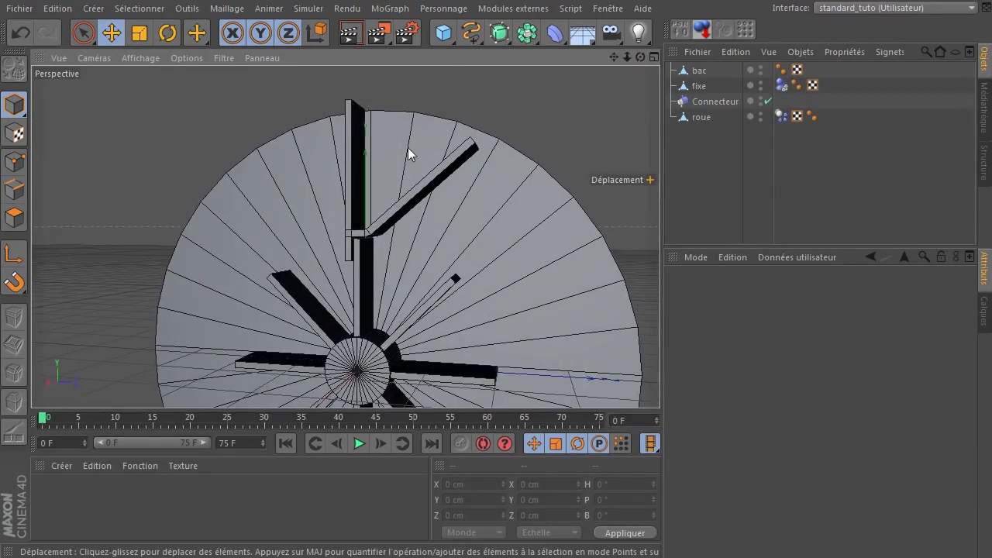
scroll(328, 248, "up", 5)
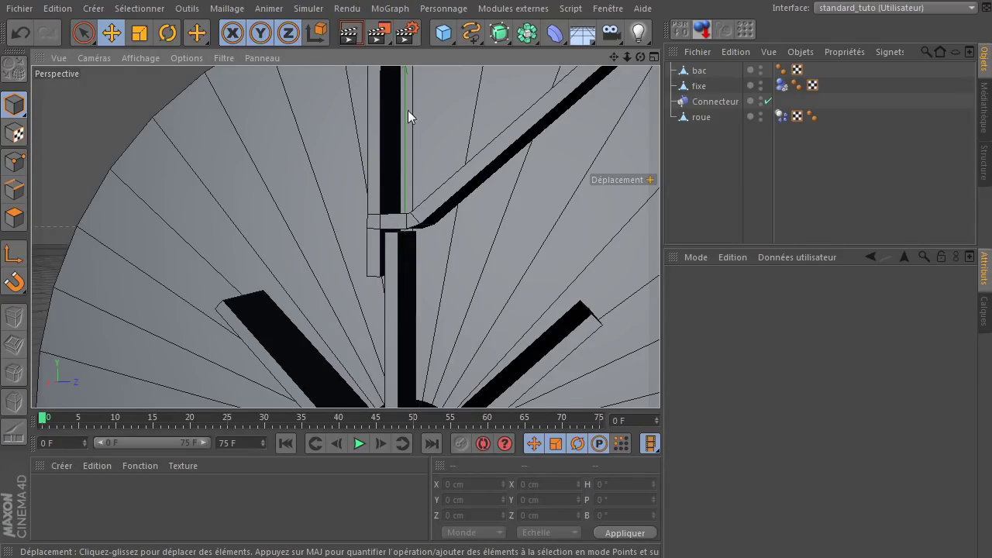
scroll(476, 194, "down", 3)
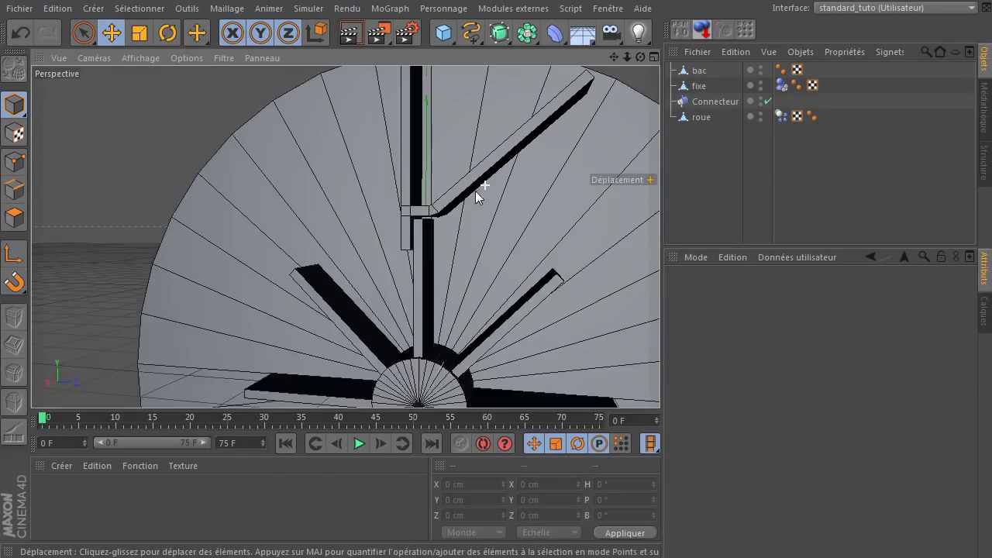
left_click(307, 8)
mouse_move(330, 50)
left_click(419, 51)
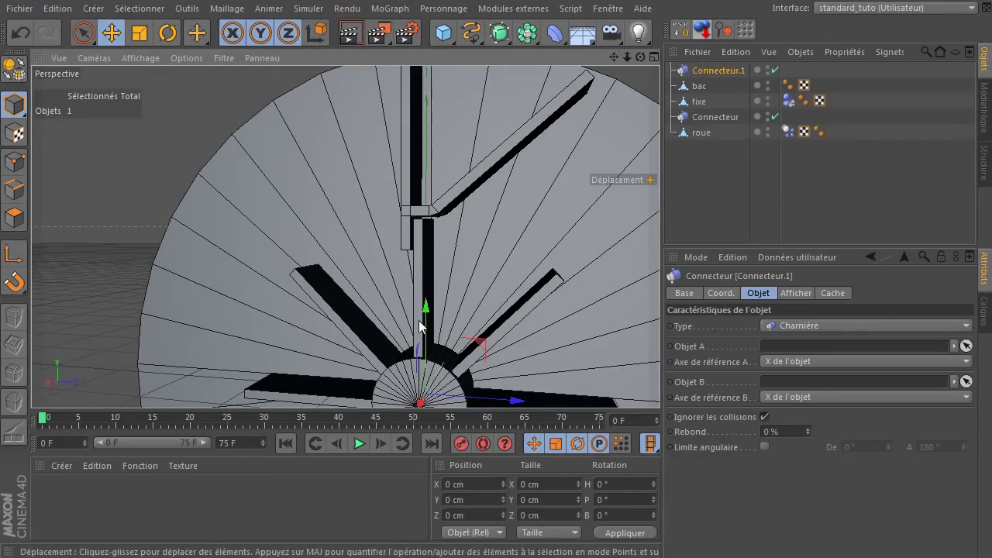
left_click_drag(426, 310, 457, 128)
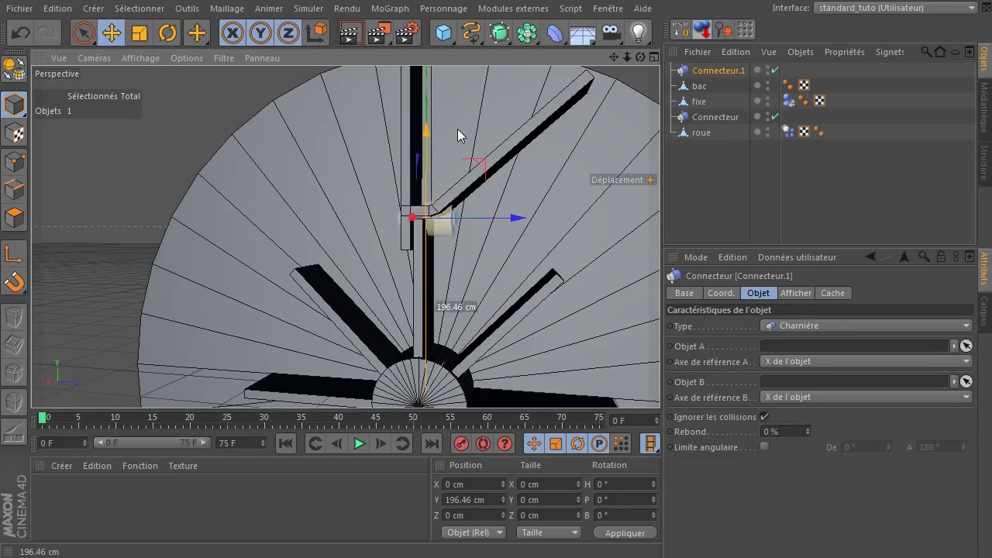
Rotate the new connector's heading to 90° so its hinge axis runs parallel to the wheel axis
left_click(167, 33)
scroll(462, 229, "up", 2)
scroll(465, 226, "up", 2)
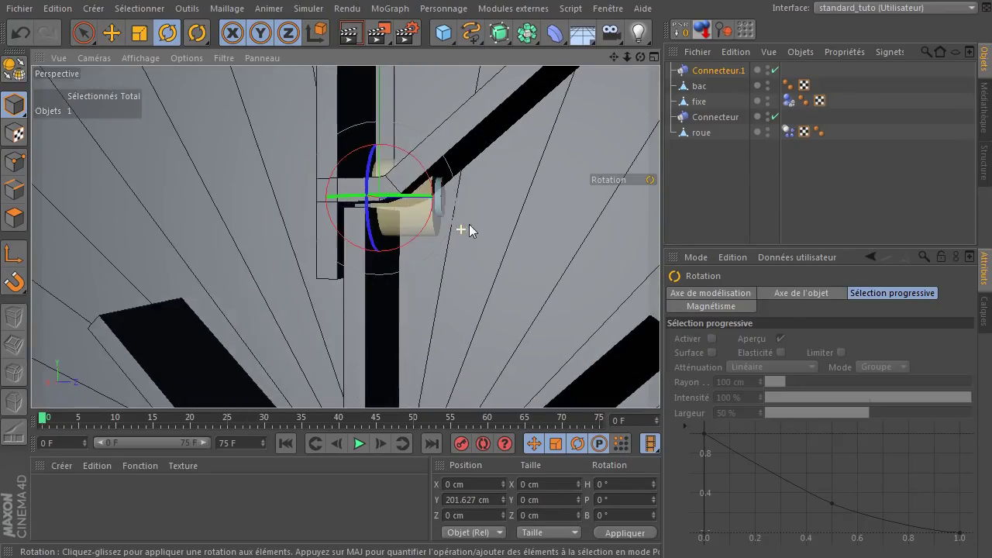
left_click_drag(641, 59, 601, 97)
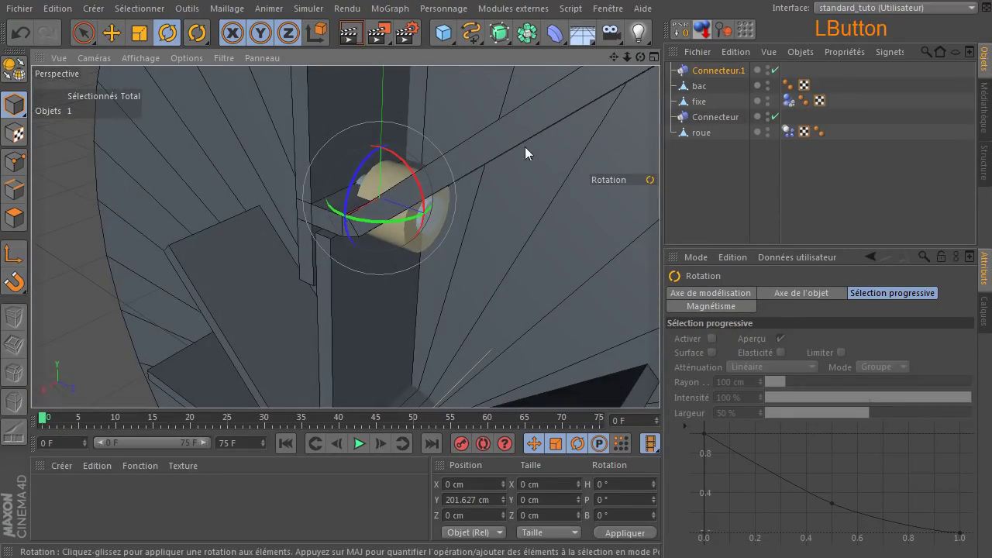
left_click_drag(363, 223, 431, 206)
Shift the new connector to about Y 197.2 cm and Z -5.2 cm, close to the bucket's underside
left_click(116, 37)
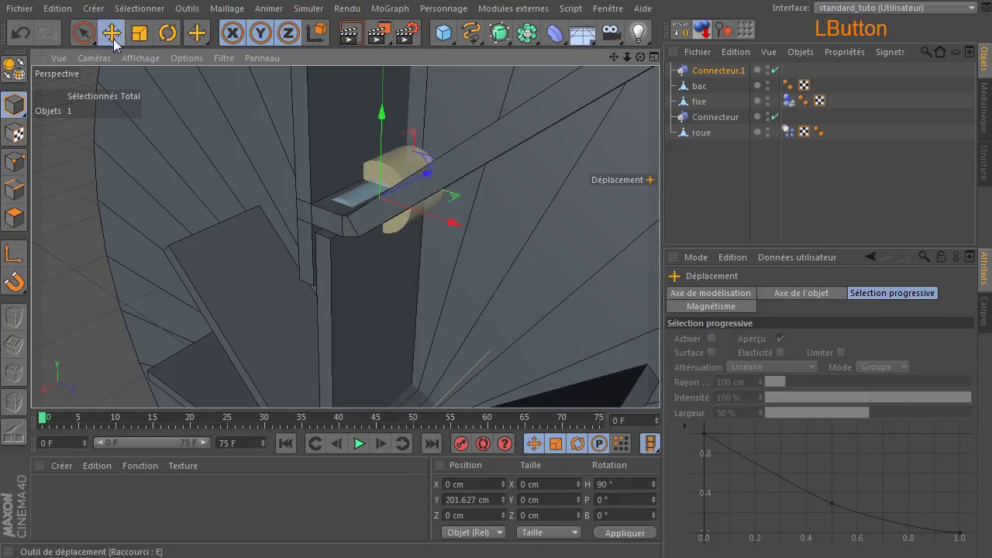
left_click_drag(642, 59, 574, 77)
left_click_drag(381, 104, 383, 118)
left_click_drag(474, 207, 463, 211)
left_click_drag(634, 61, 472, 212)
Fine-tune the new connector in the Droite view to about Y 196.5 cm and Z -1.8 cm, between the bucket and the paddle tip
middle_click(471, 213)
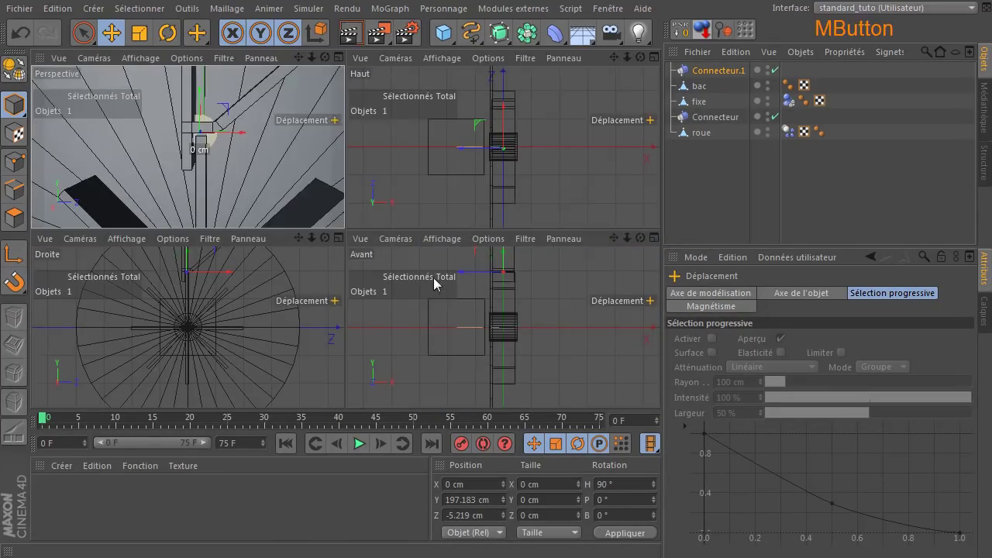
middle_click(213, 339)
scroll(378, 119, "up", 2)
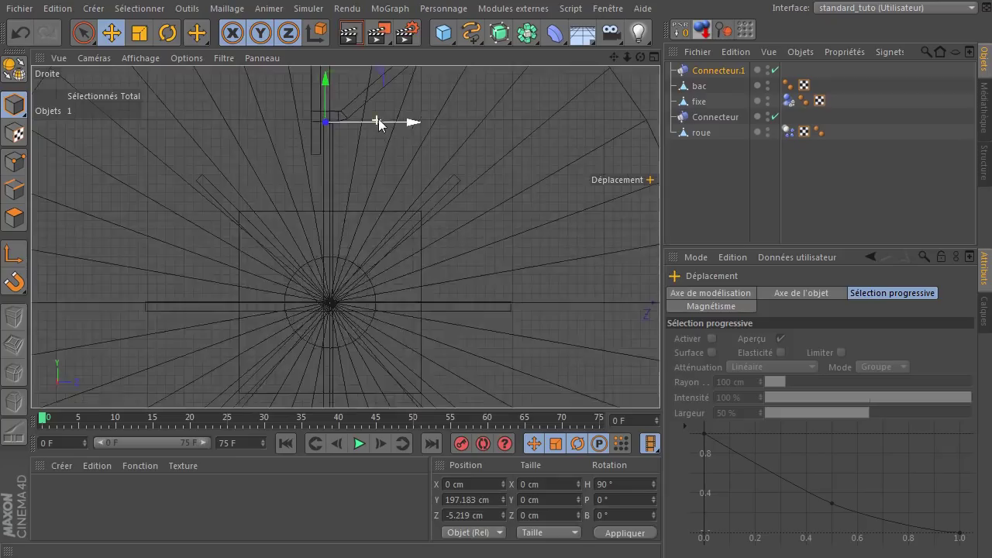
scroll(378, 119, "up", 2)
left_click_drag(613, 56, 395, 259)
left_click_drag(328, 351, 349, 346)
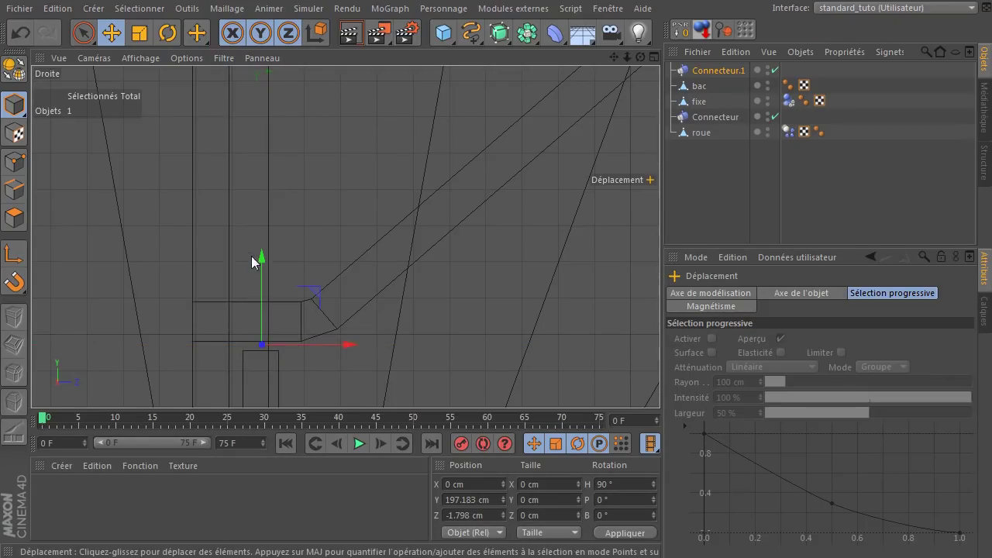
left_click_drag(262, 258, 263, 259)
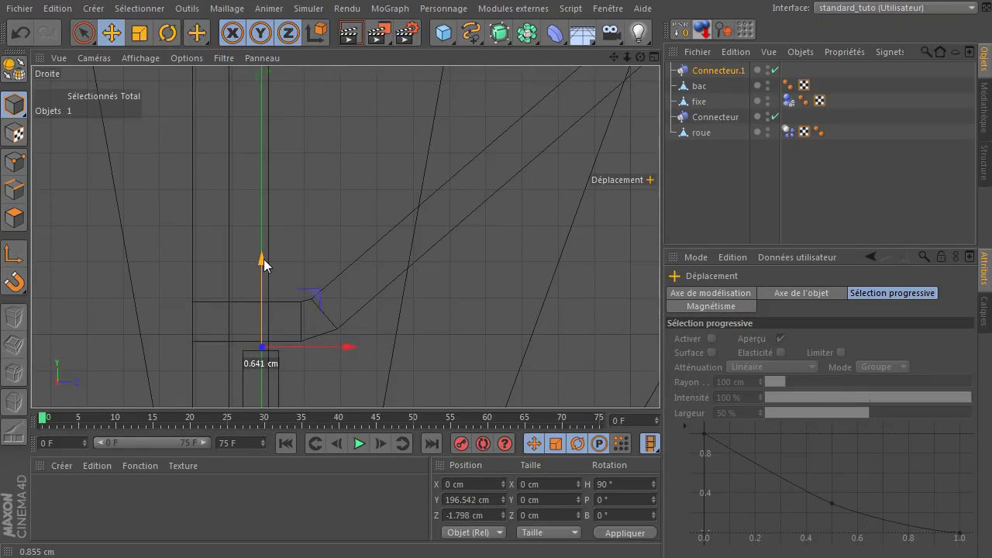
scroll(352, 227, "down", 3)
Enable Toujours visible for Connecteur.1 back in the perspective view, and show its object properties
middle_click(350, 220)
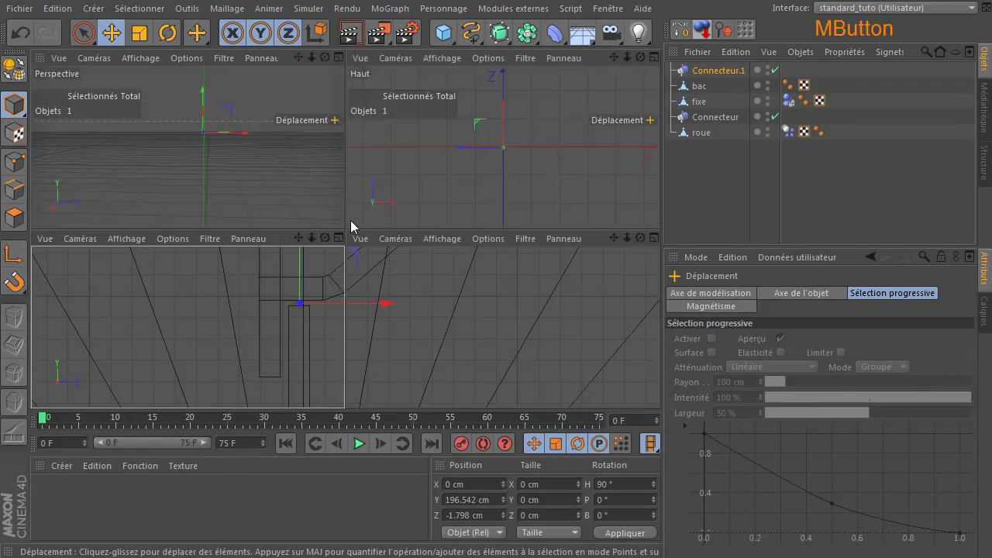
middle_click(232, 128)
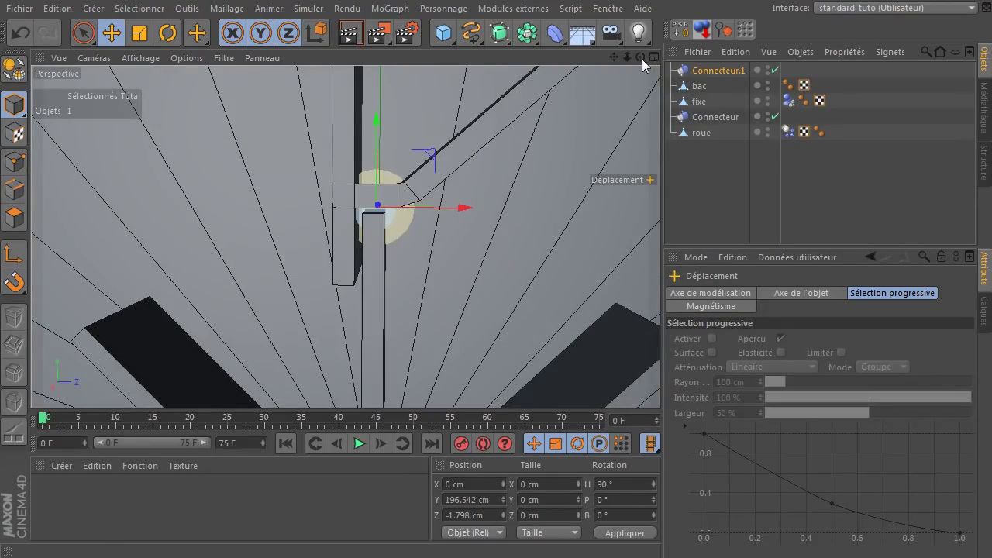
left_click_drag(642, 59, 535, 63)
left_click(735, 71)
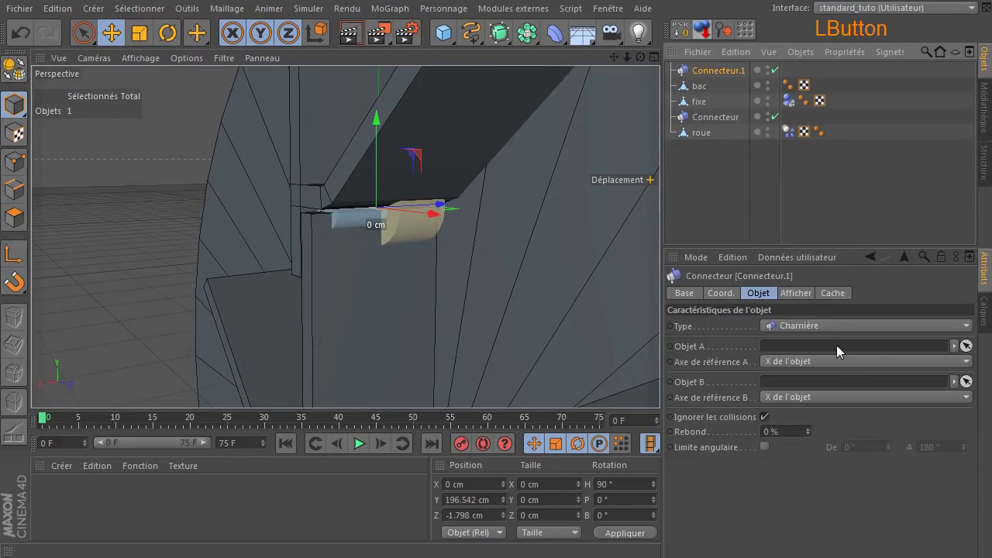
left_click(806, 293)
left_click(744, 325)
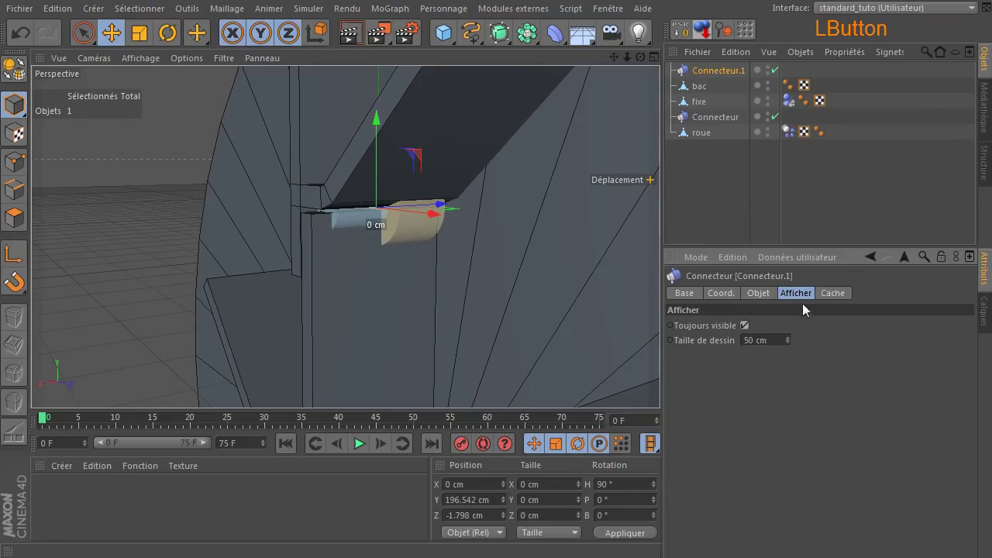
left_click(758, 293)
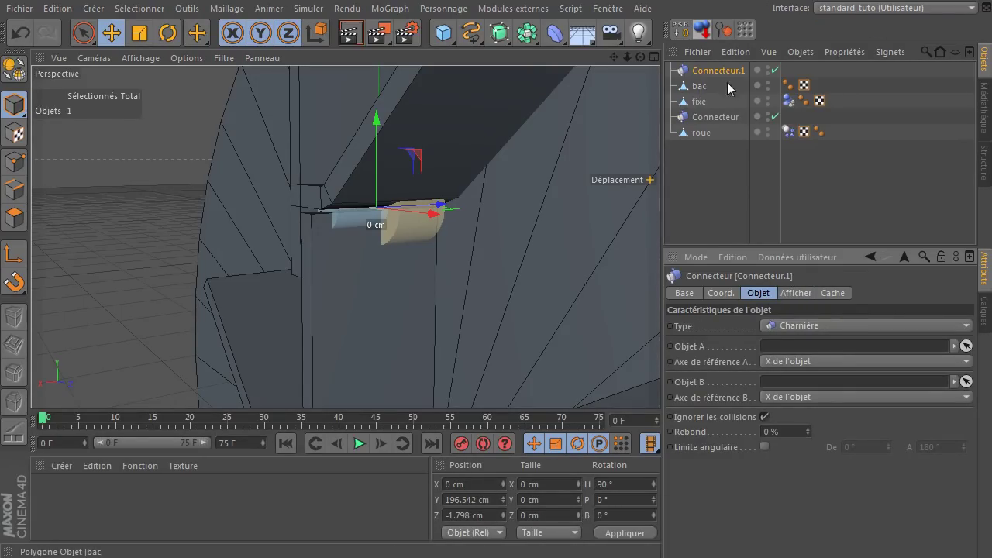
Reorder the object list so Connecteur.1 follows roue and bac comes last
left_click_drag(733, 75, 737, 181)
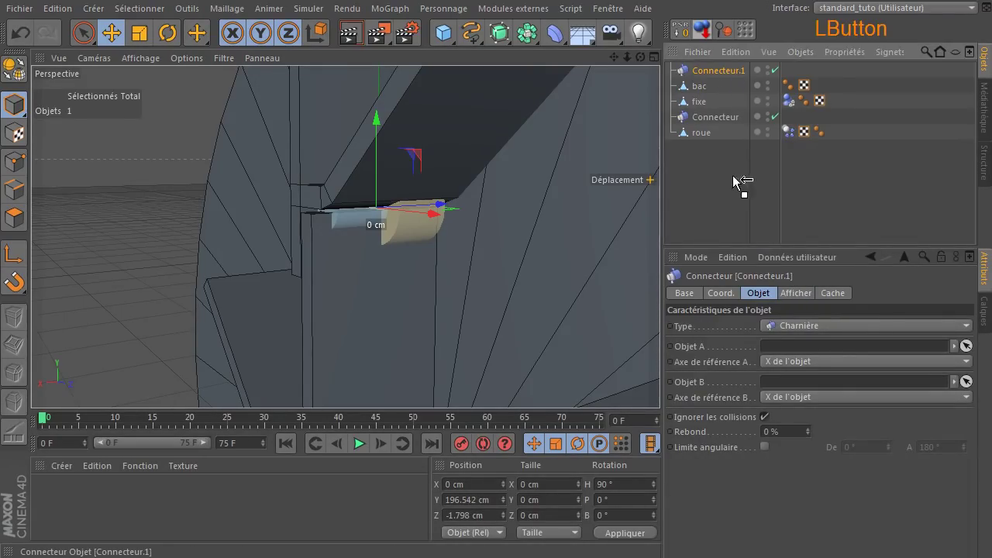
left_click(697, 71)
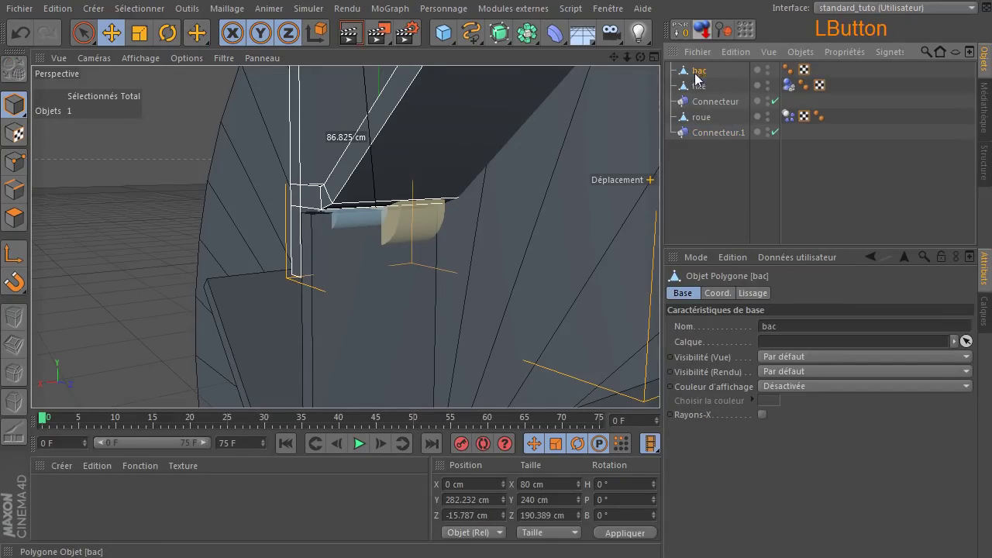
left_click_drag(695, 74, 716, 178)
left_click_drag(627, 57, 589, 59)
left_click_drag(345, 236, 352, 144, "alt")
mouse_move(640, 56)
left_mouse_down()
mouse_move(682, 58)
mouse_move(644, 56)
left_mouse_up()
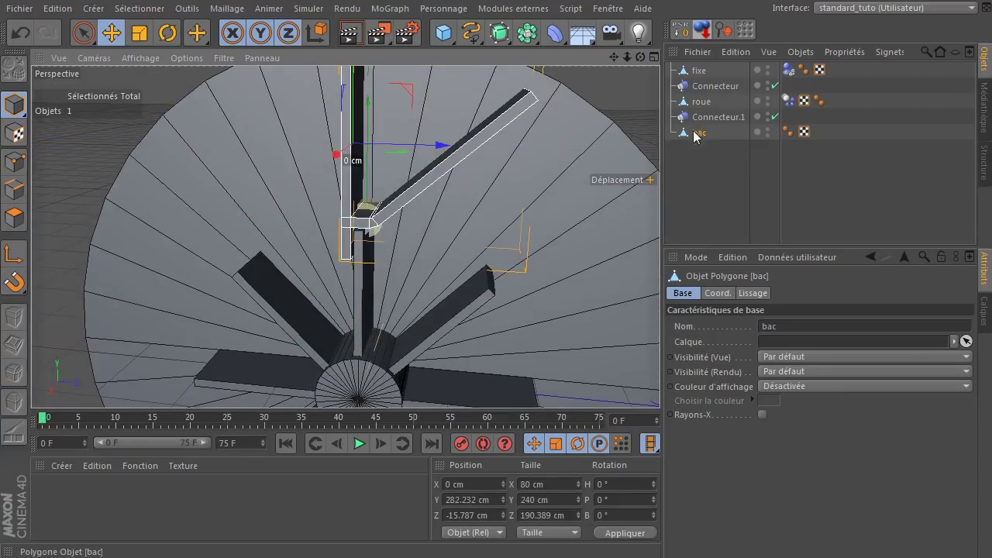
Assign roue as Objet A of Connecteur.1
left_click(706, 122)
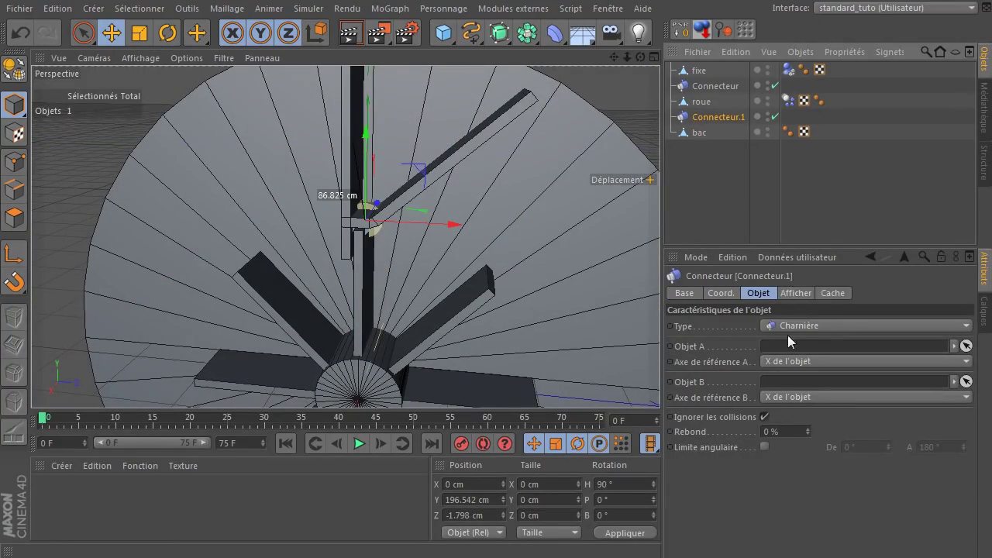
left_click_drag(703, 103, 803, 239)
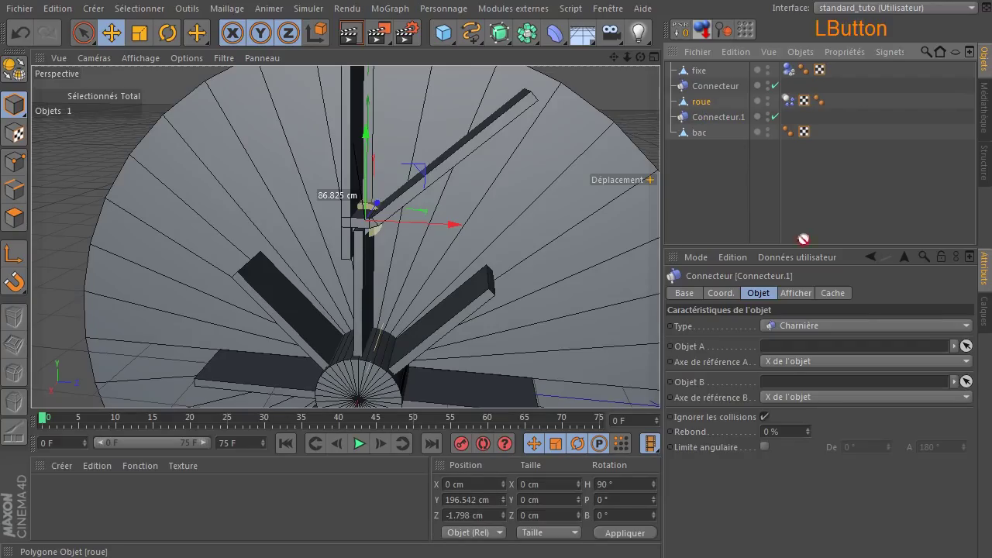
left_click_drag(804, 346, 799, 342)
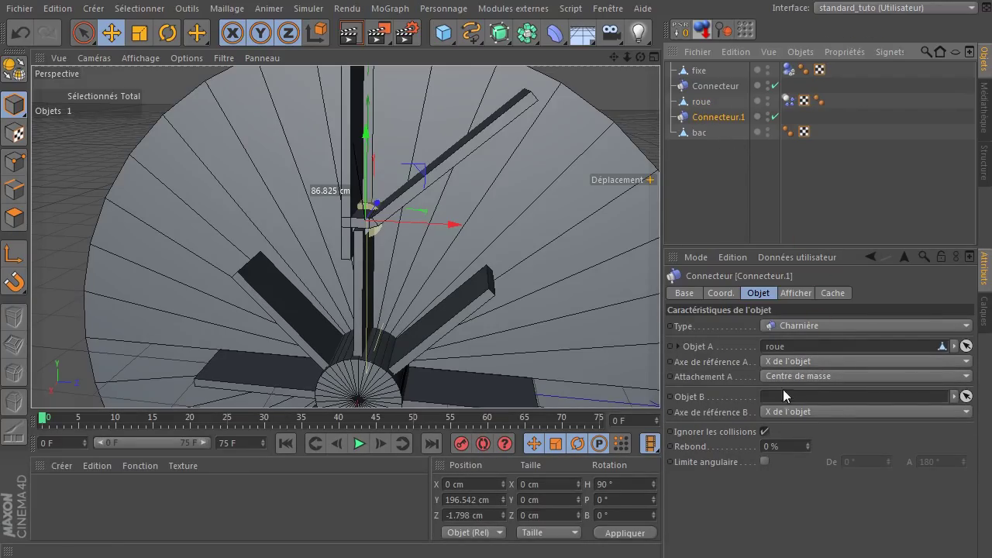
Assign bac as Objet B of Connecteur.1 and give bac a Corps rigide simulation tag
left_click_drag(697, 135, 726, 188)
left_click_drag(805, 398, 804, 401)
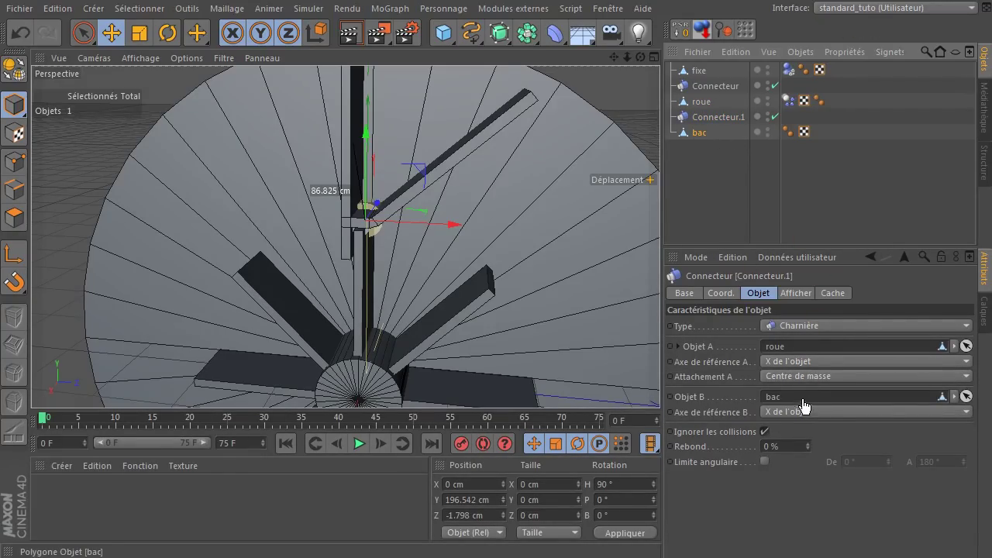
left_click(704, 133)
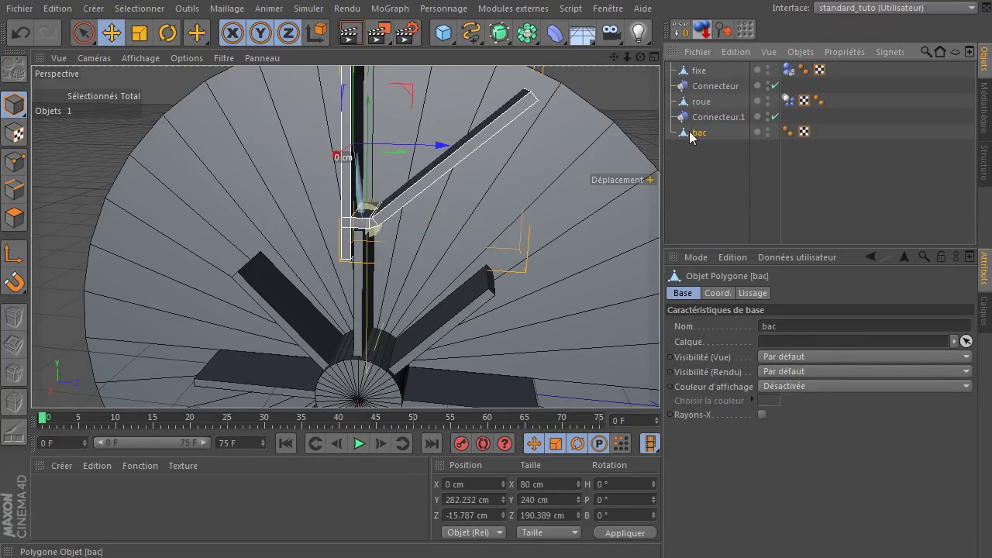
right_click(690, 136)
mouse_move(767, 234)
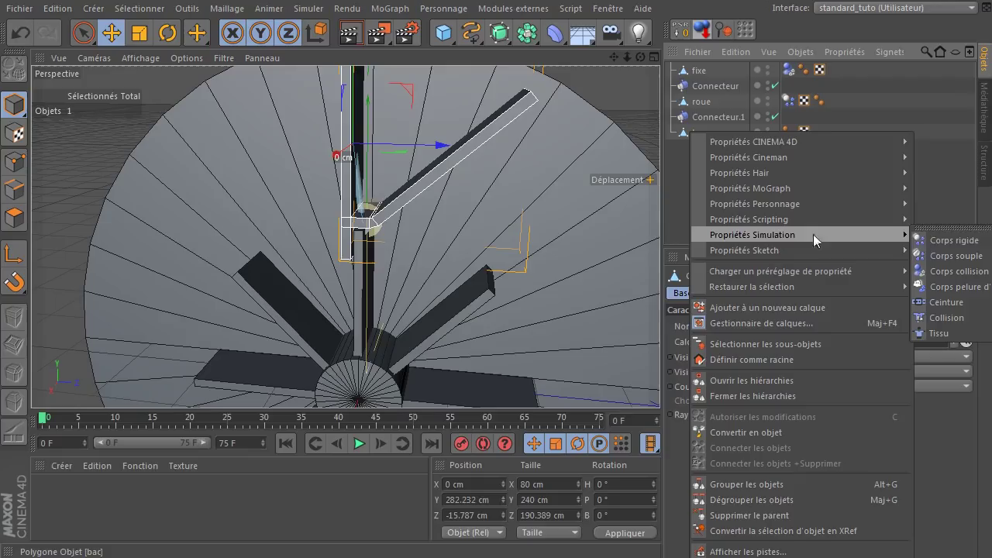
left_click(938, 241)
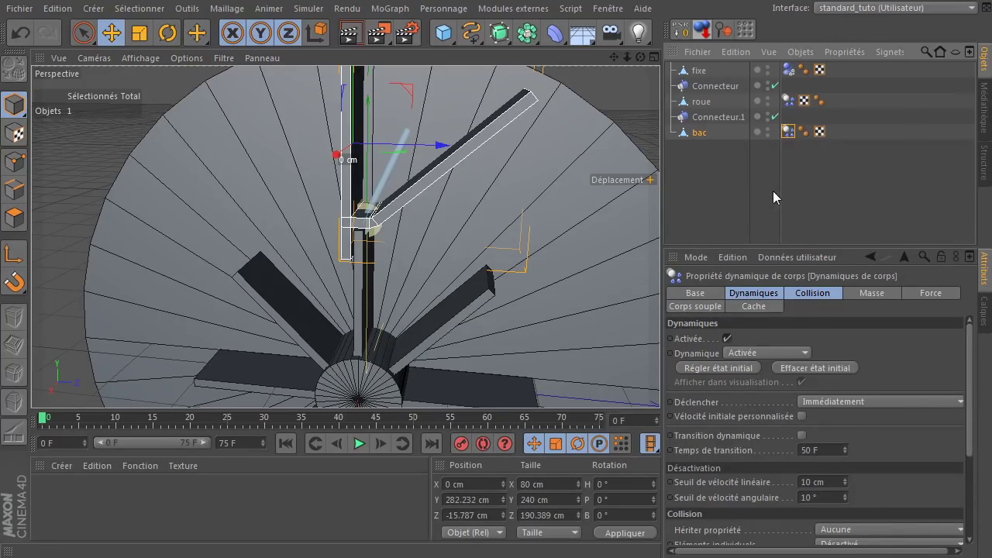
Extend the animation length to 150 F and widen the visible timeline range to the full length
left_click_drag(640, 58, 574, 77)
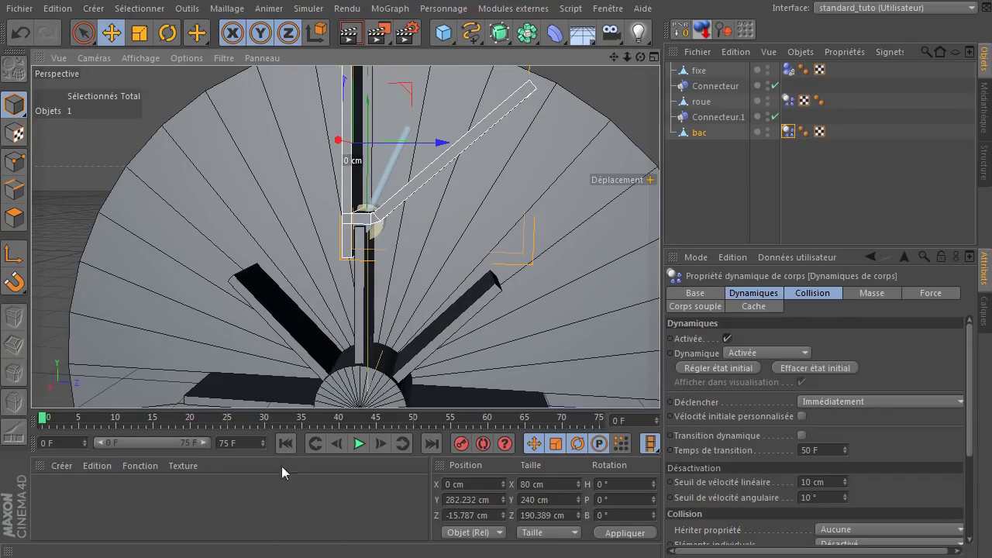
left_click(248, 443)
type("150")
key("Return")
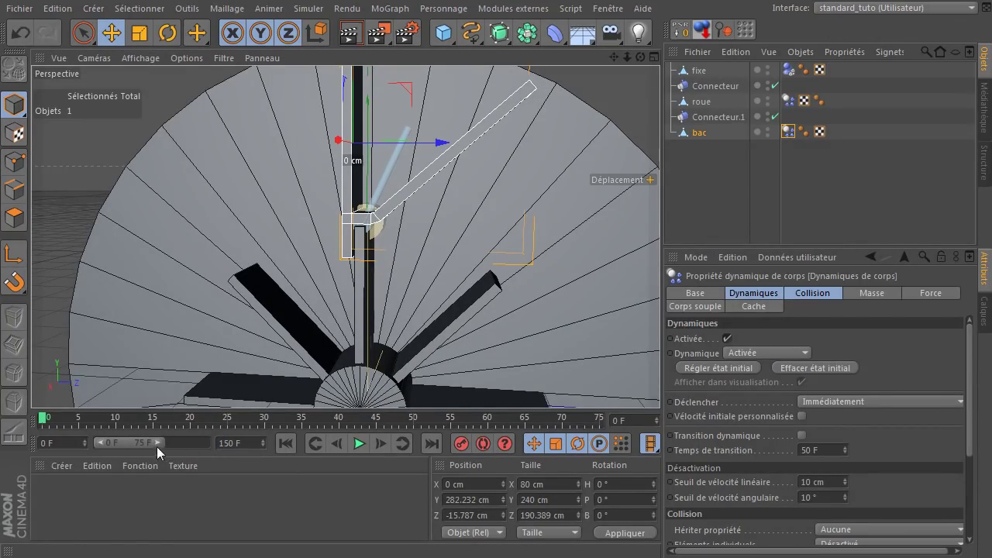
left_click_drag(157, 443, 331, 442)
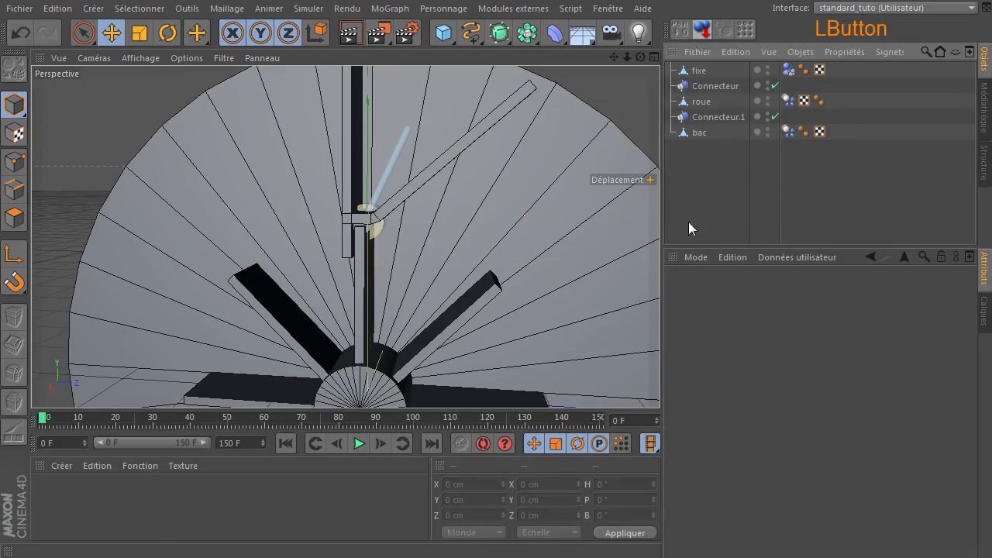
Play the simulation to check how bac swings on its hinge, and return to the first frame
left_click(359, 443)
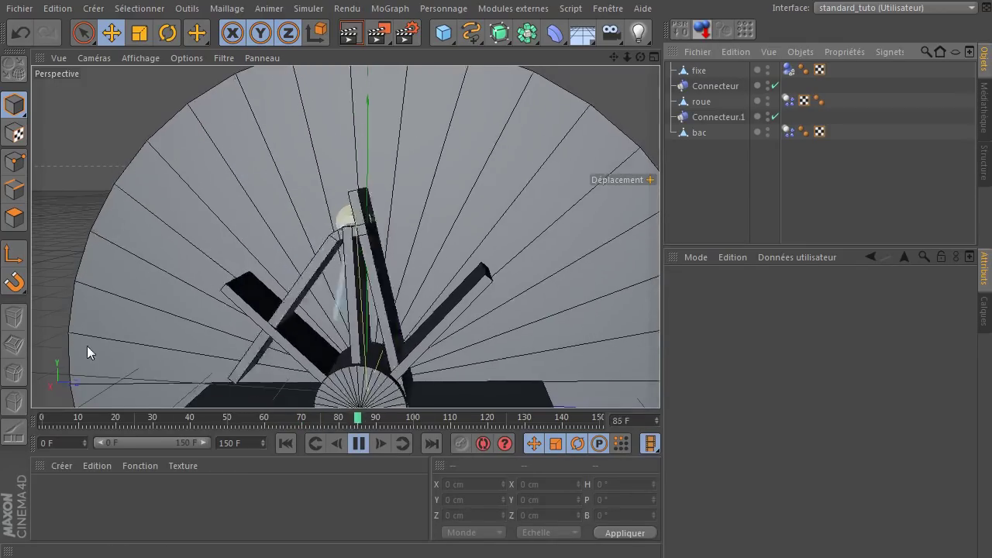
left_click(358, 444)
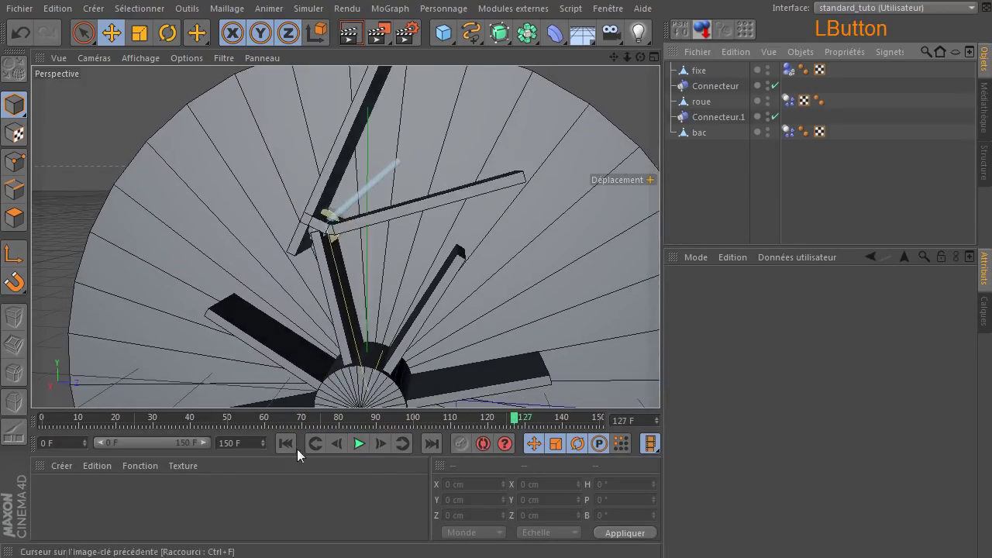
left_click(287, 445)
Disable Ignorer les collisions for Connecteur.1
left_click(700, 119)
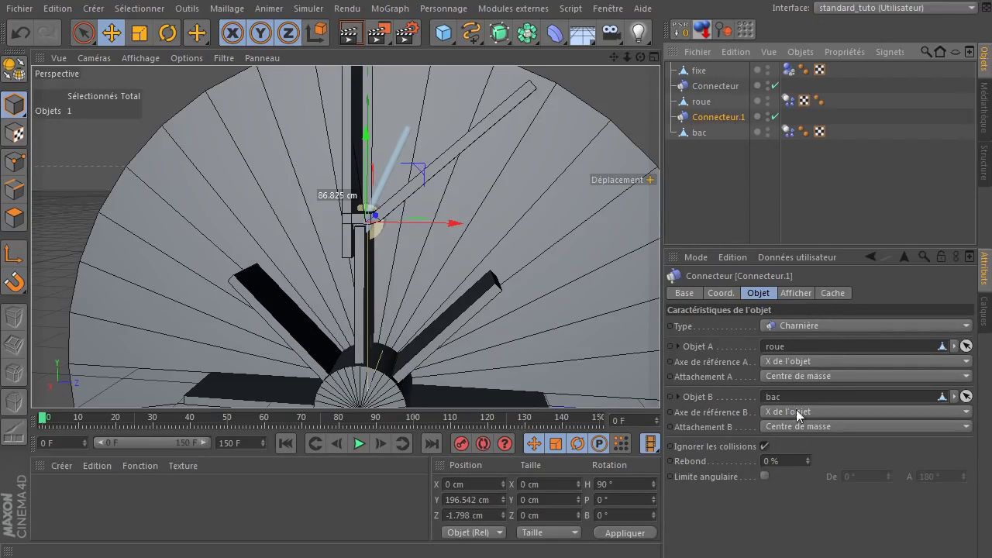
left_click(765, 447)
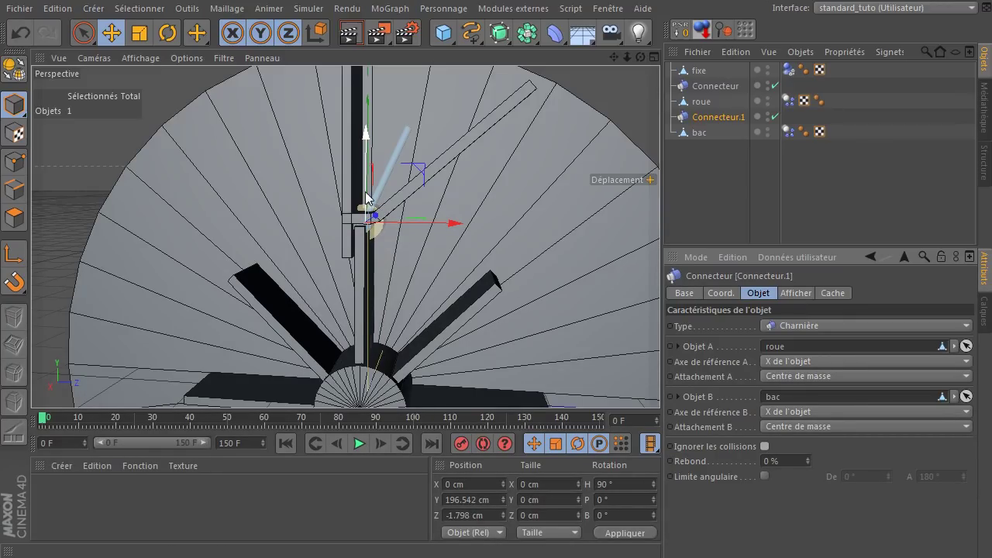
scroll(363, 227, "up", 5)
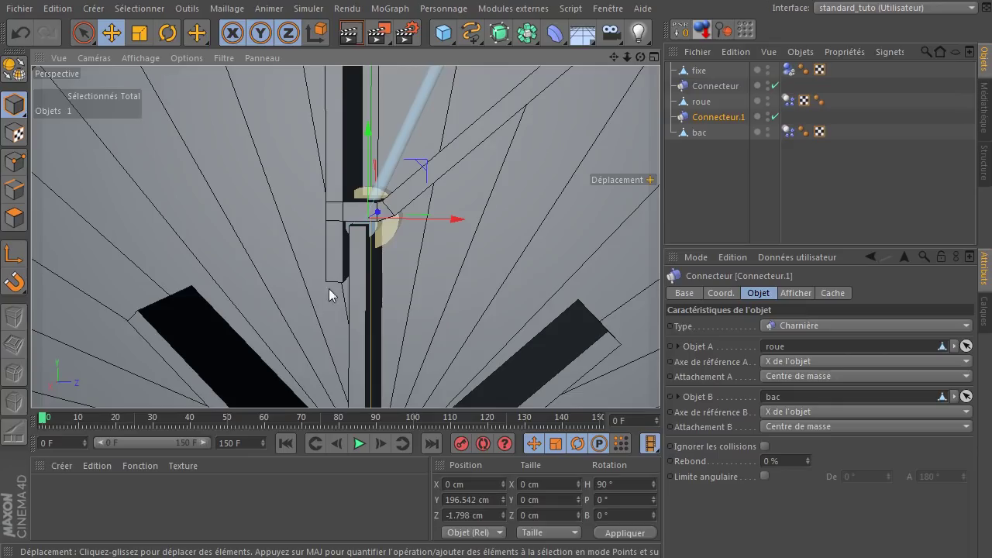
Examine bac and roue around the hinge, test the simulation with connector collisions considered, and return to the first frame
left_click(699, 133)
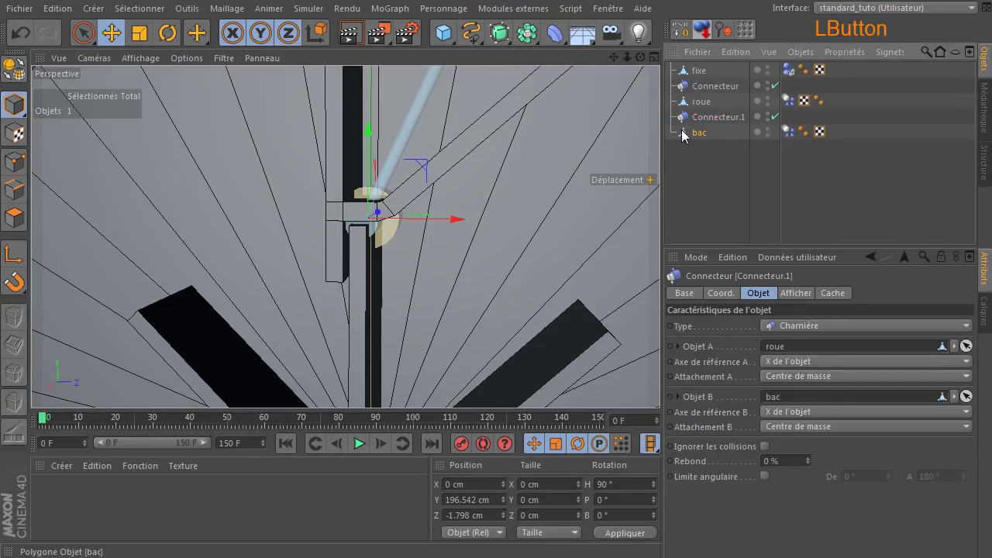
scroll(324, 297, "down", 2)
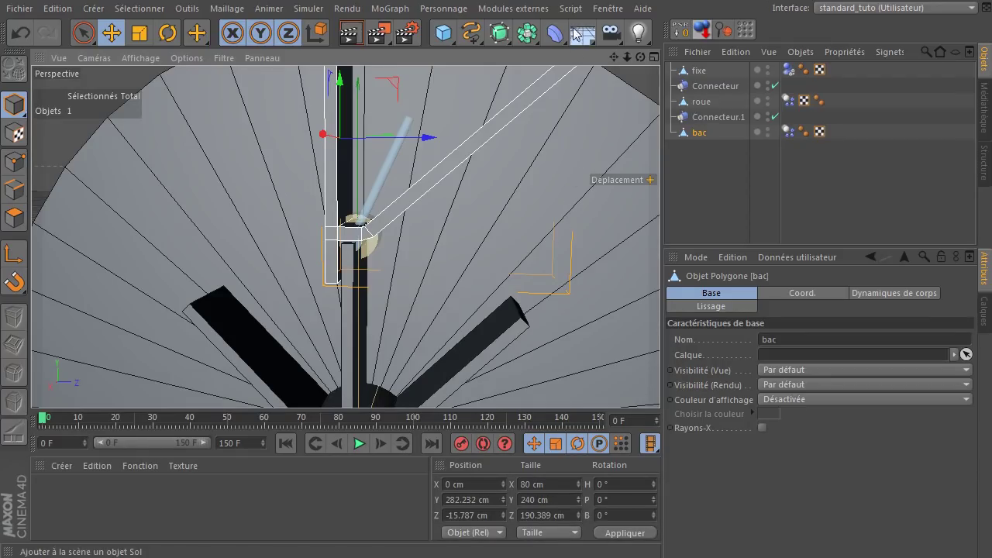
left_click(702, 101)
scroll(277, 255, "down", 5)
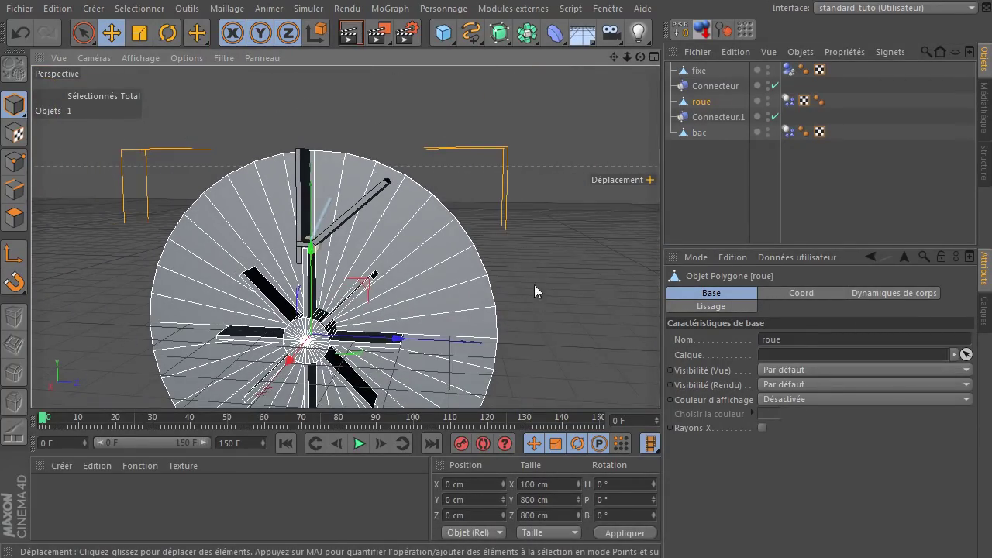
left_click(359, 443)
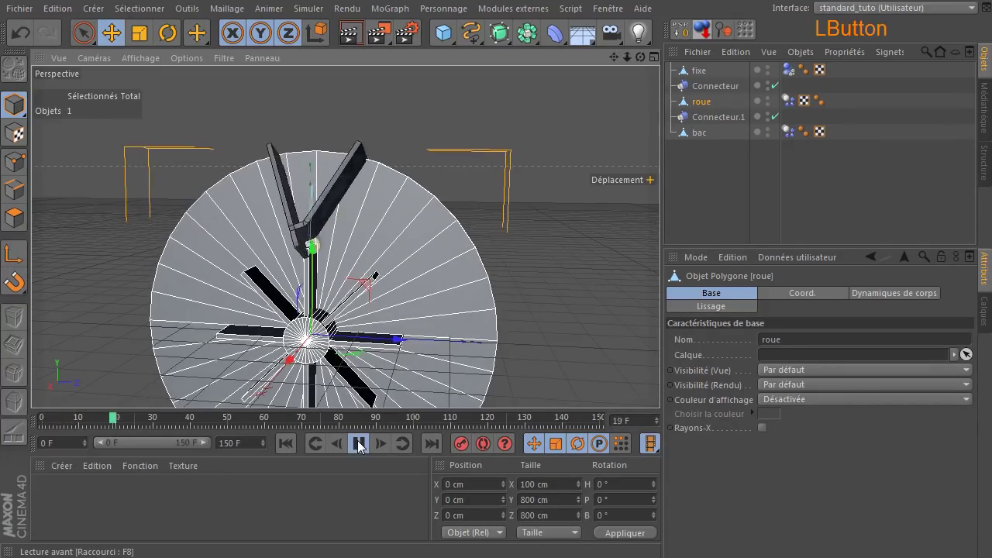
left_click(359, 443)
left_click(285, 444)
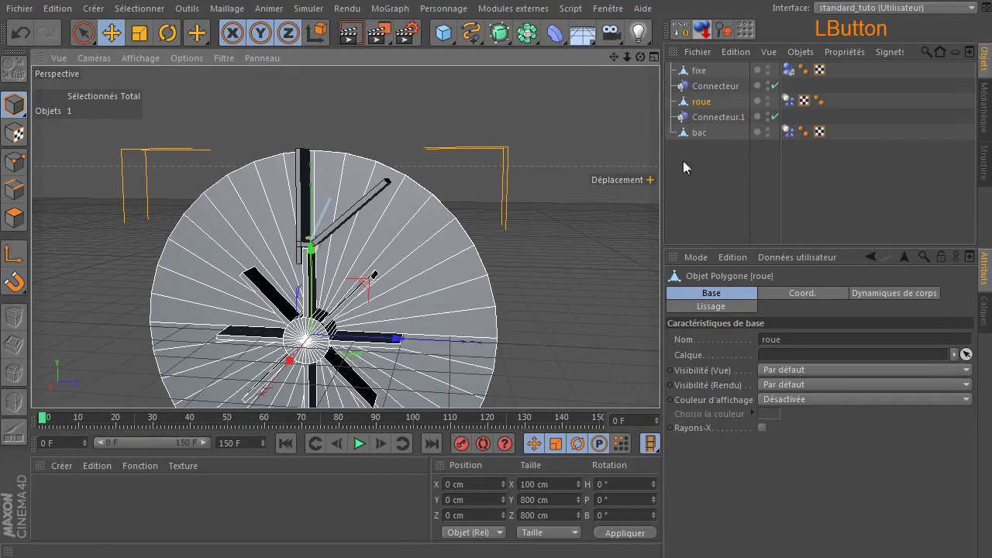
Set the collision Forme of both the roue and bac dynamics tags to Maillage en déplacement
left_click(702, 170)
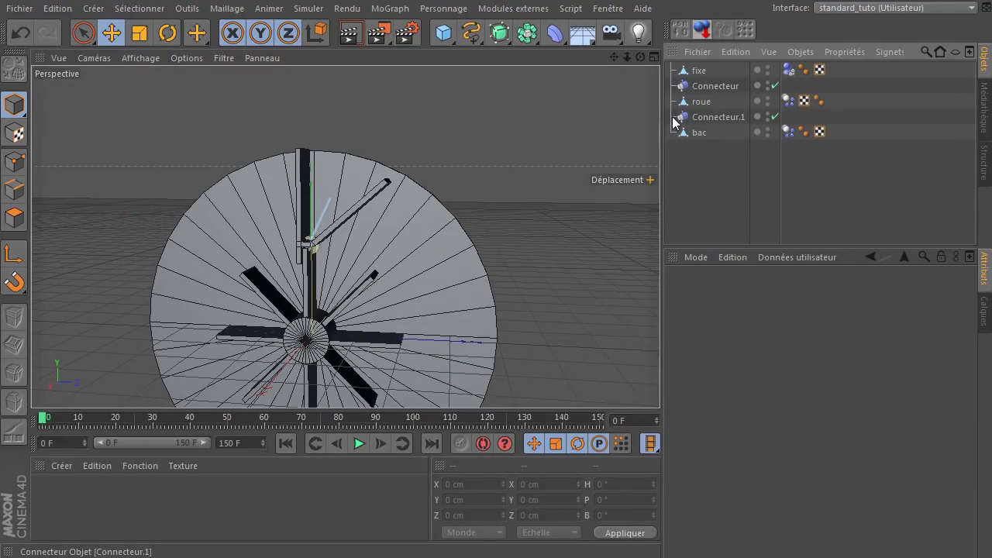
left_click(787, 101)
left_click(788, 131, "ctrl")
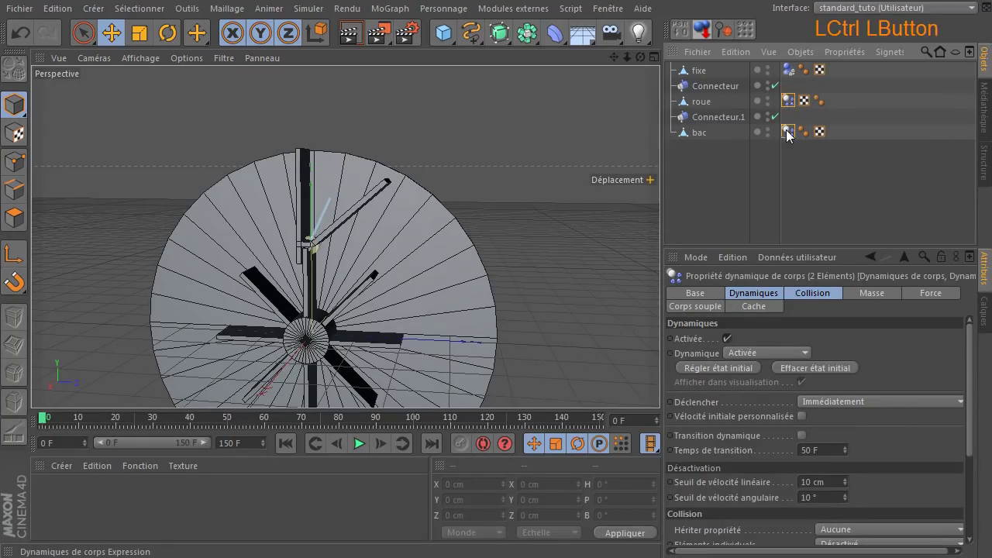
left_click_drag(808, 249, 813, 189)
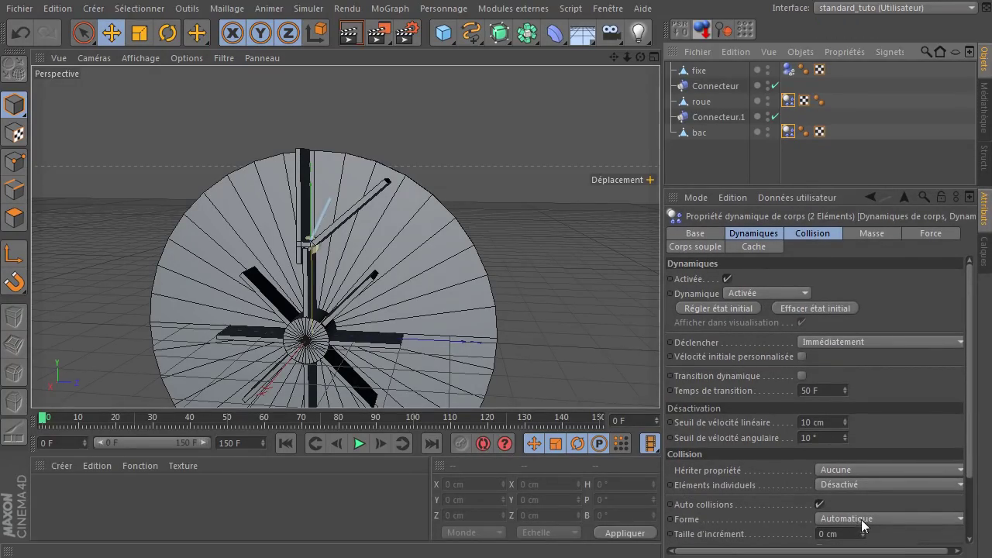
left_click(811, 234)
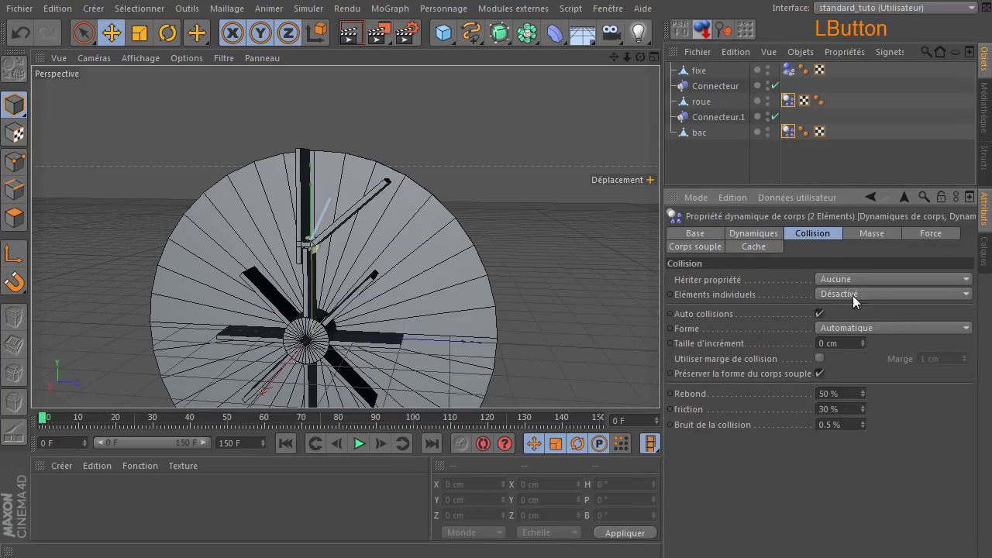
left_click(876, 327)
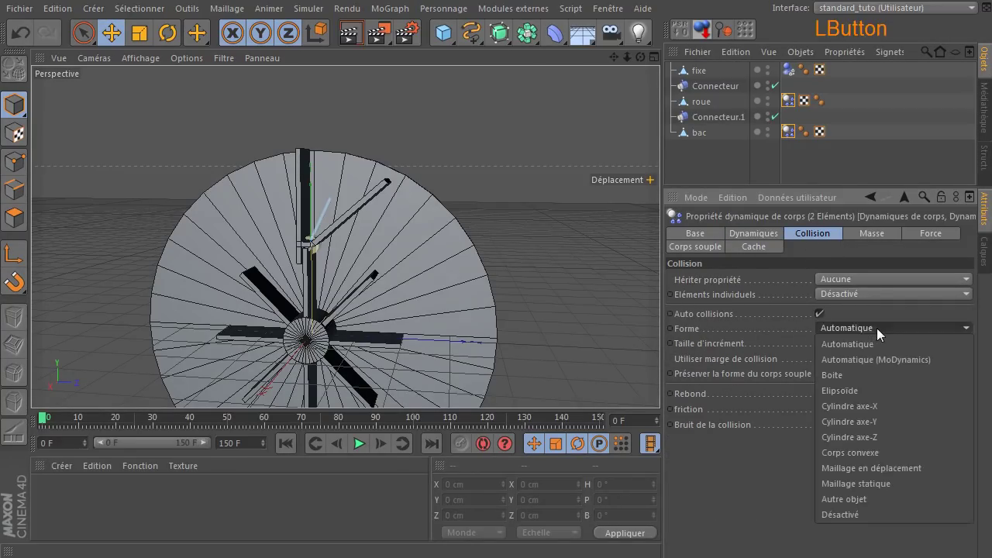
left_click(877, 468)
left_click(705, 161)
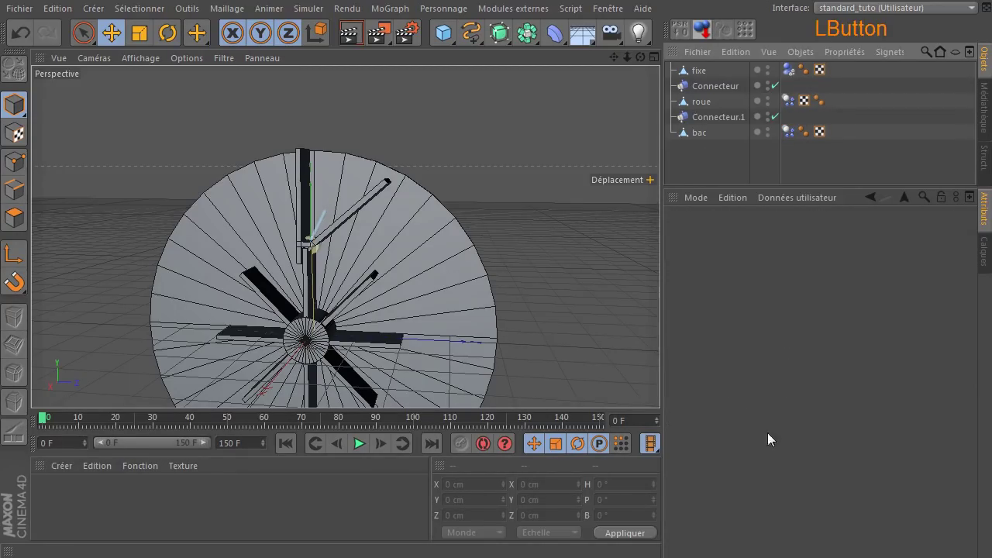
Test the simulation with the new collision shapes, and extend the animation and visible timeline range to 250 F
left_click(359, 443)
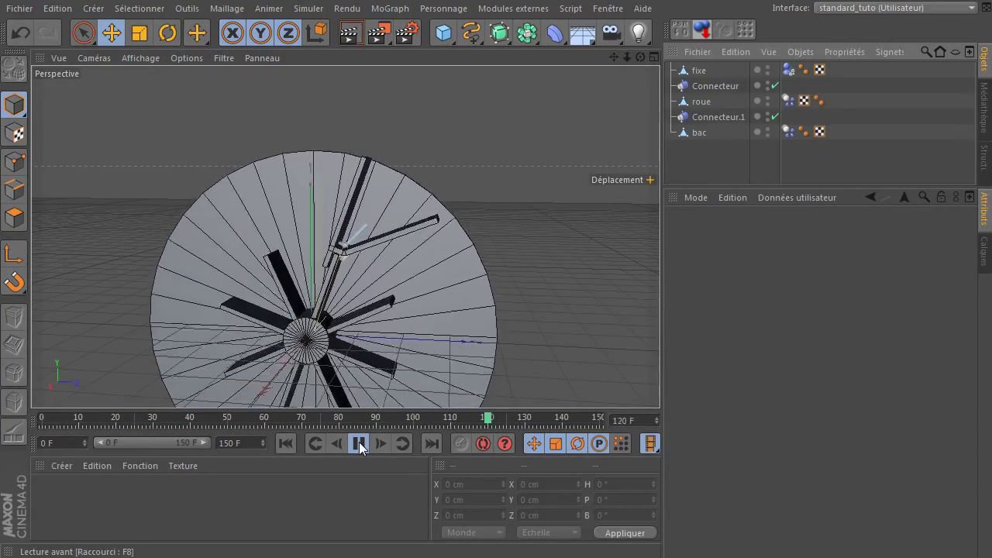
left_click(359, 442)
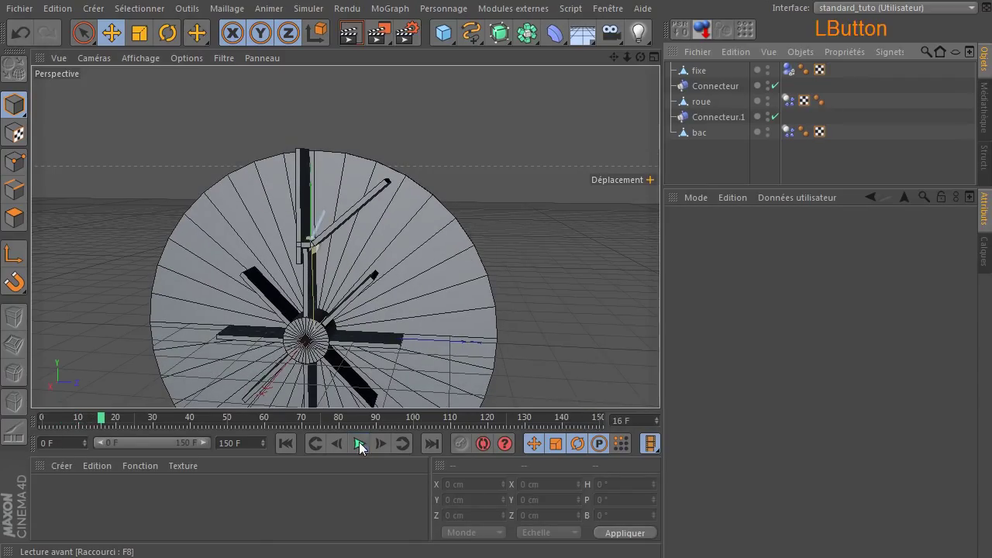
double_click(249, 443)
type("250")
key("Return")
double_click(166, 443)
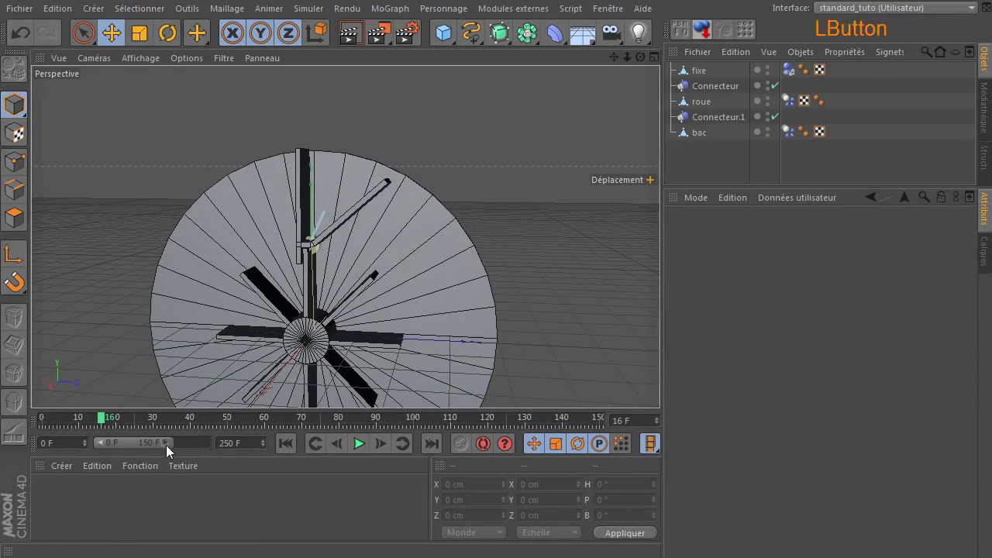
Play the longer simulation, pause it as the wheel turns, and inspect the contact between bac and the paddle up close
left_click(359, 443)
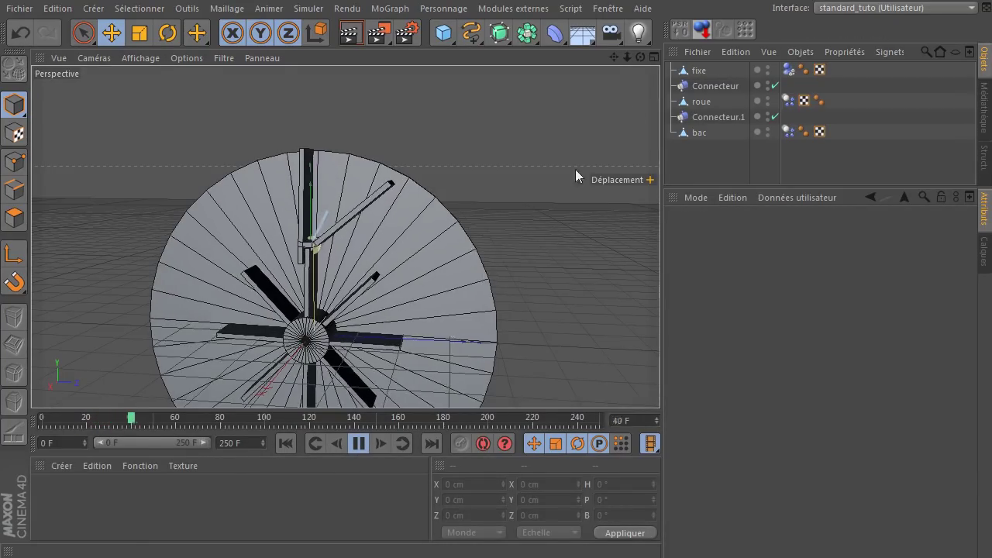
mouse_move(641, 57)
left_mouse_down()
mouse_move(681, 59)
mouse_move(642, 61)
left_mouse_up()
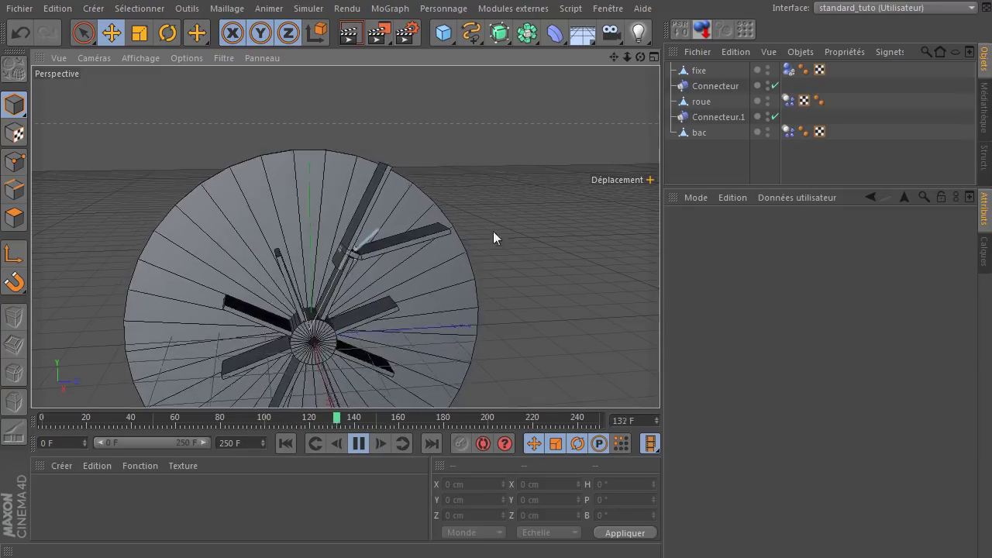
left_click(359, 444)
scroll(392, 322, "up", 8)
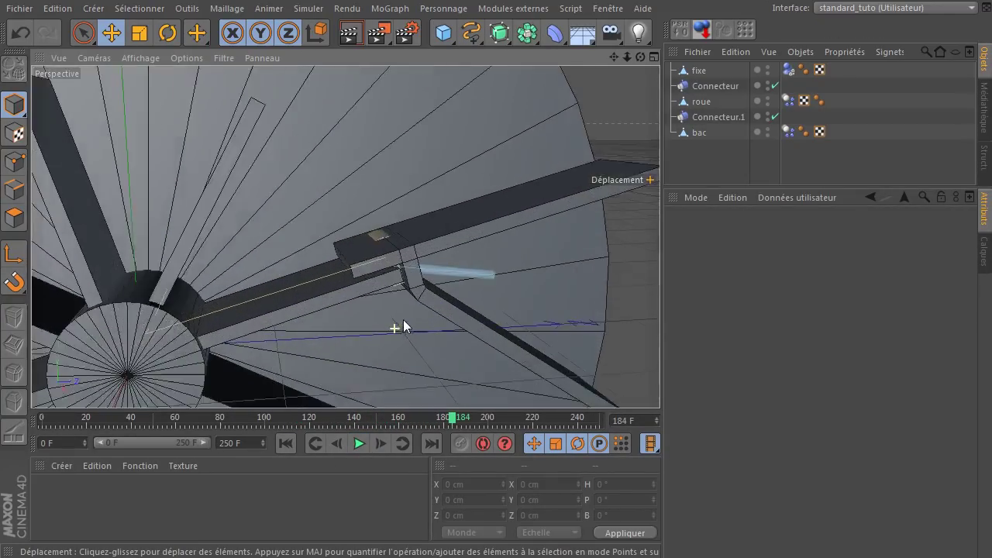
left_click_drag(640, 57, 621, 139)
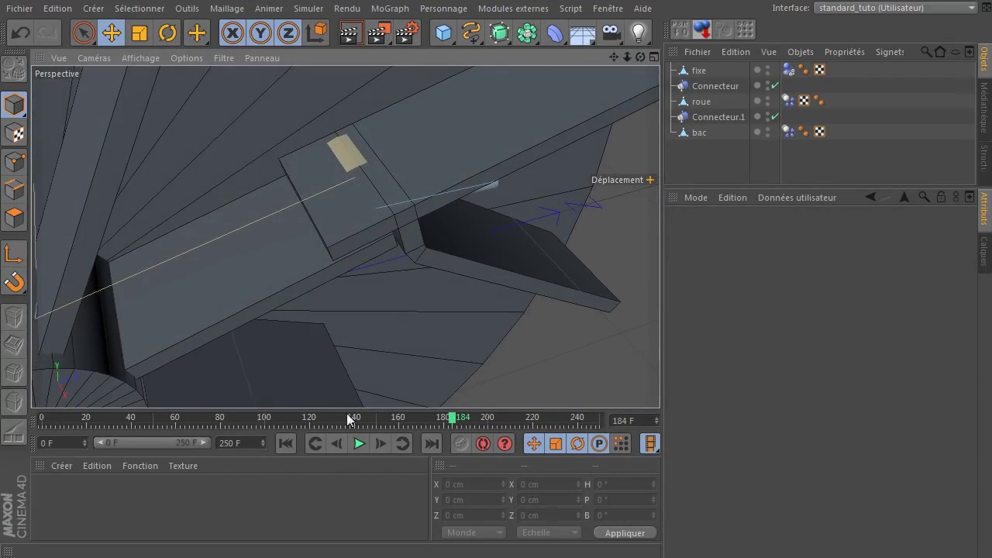
Return to the first frame and scale bac along X to 74.45 cm so it clears the wheel disc
left_click(285, 443)
scroll(277, 374, "down", 8)
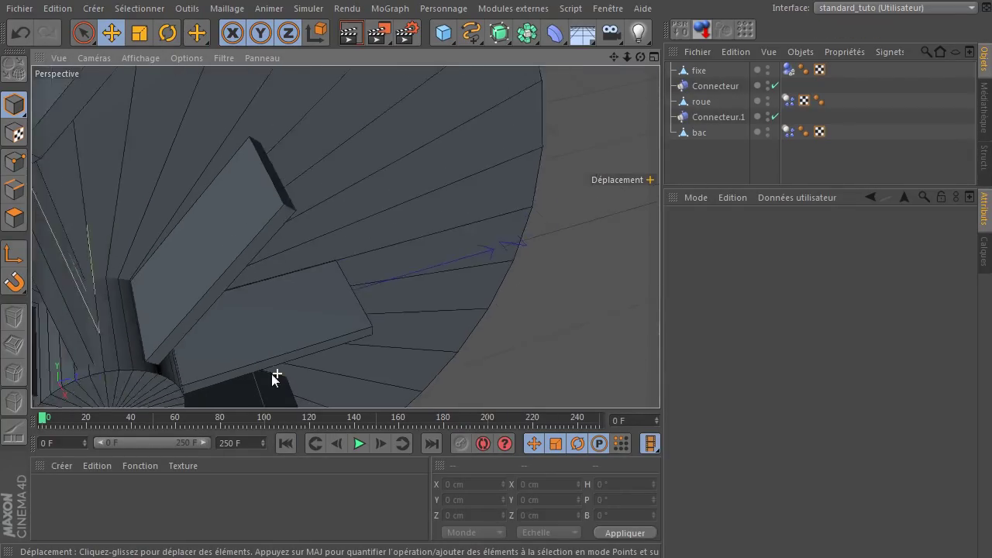
left_click_drag(640, 57, 690, 93)
scroll(96, 149, "up", 8)
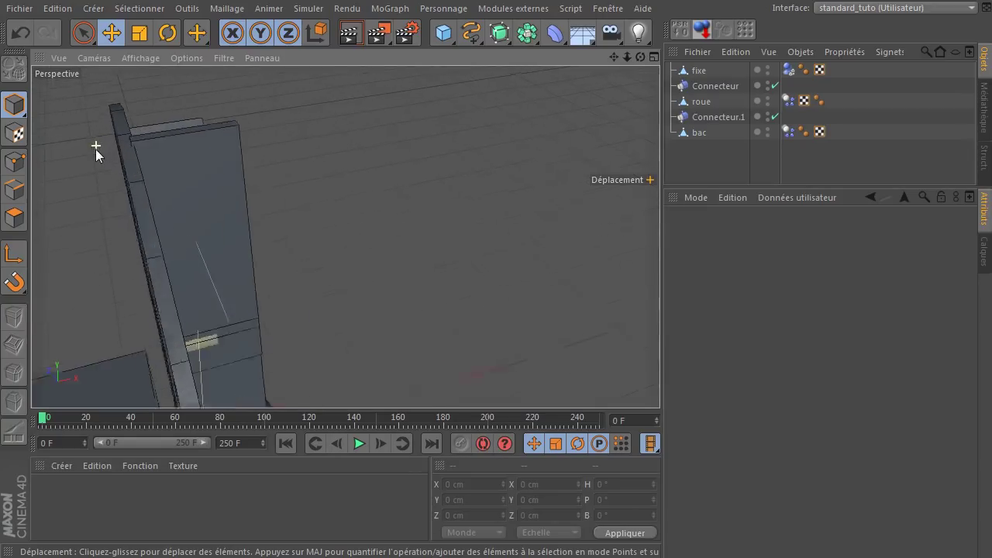
left_click(695, 134)
left_click(140, 32)
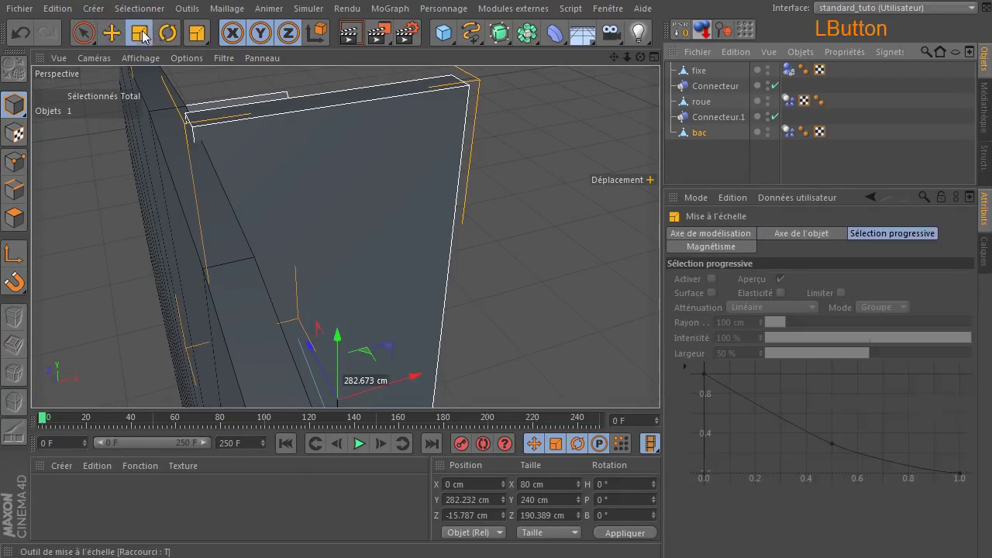
left_click_drag(424, 374, 411, 379)
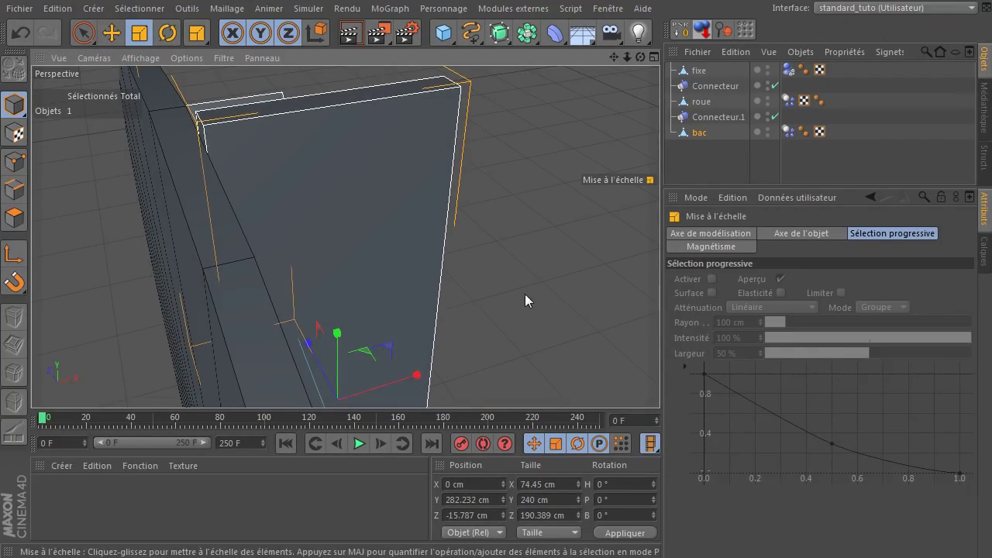
Replay the simulation with the whole wheel in view to check the narrowed bac
left_click(572, 210)
left_click_drag(642, 57, 488, 62)
left_click_drag(627, 58, 496, 62)
left_click(355, 447)
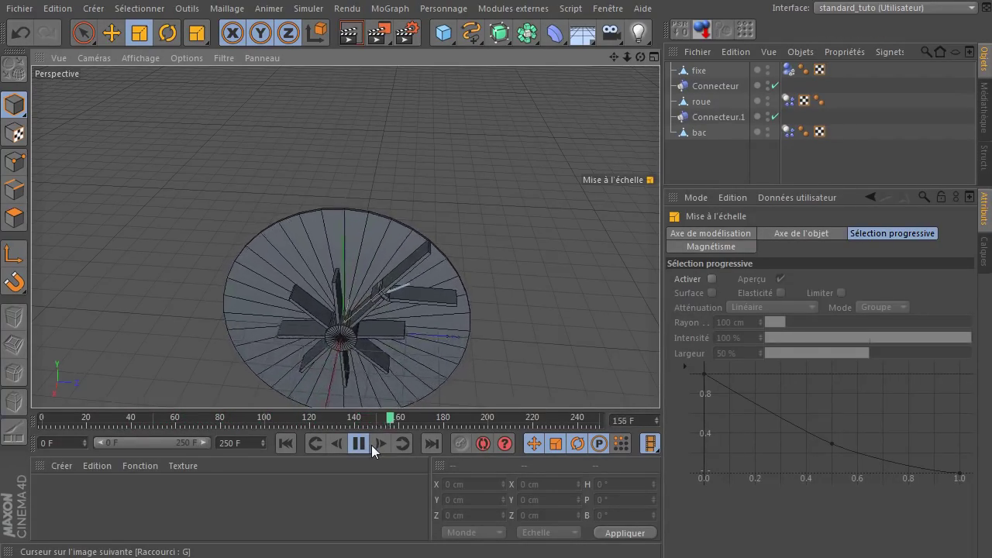
Pause the simulation at frame 187 and inspect the contact between bac and the paddle up close
left_click(358, 443)
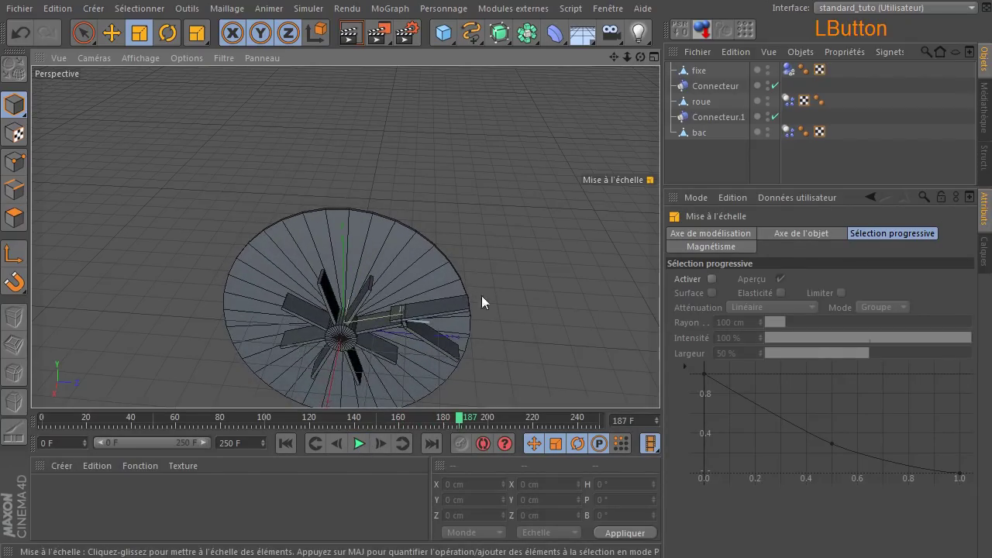
scroll(481, 301, "up", 10)
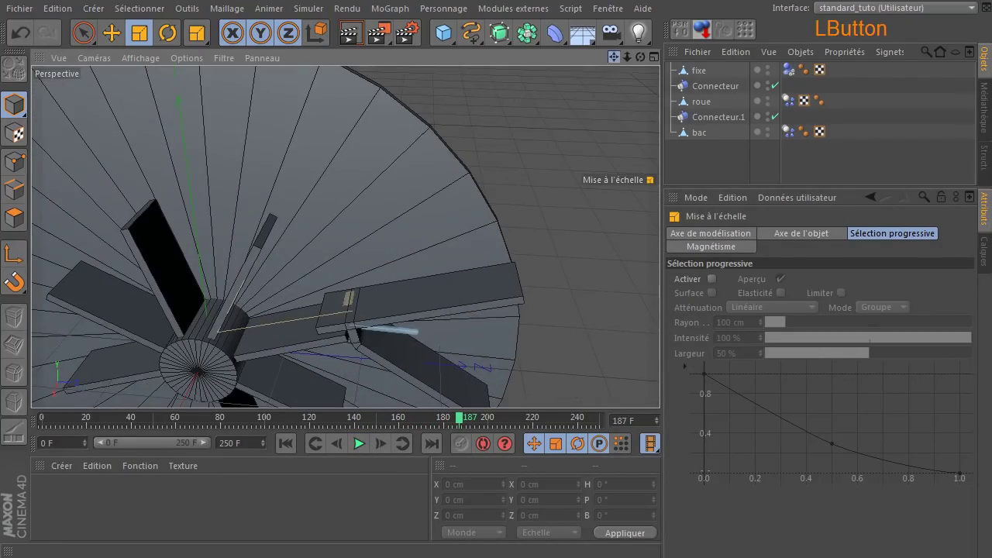
left_click_drag(614, 57, 590, 2)
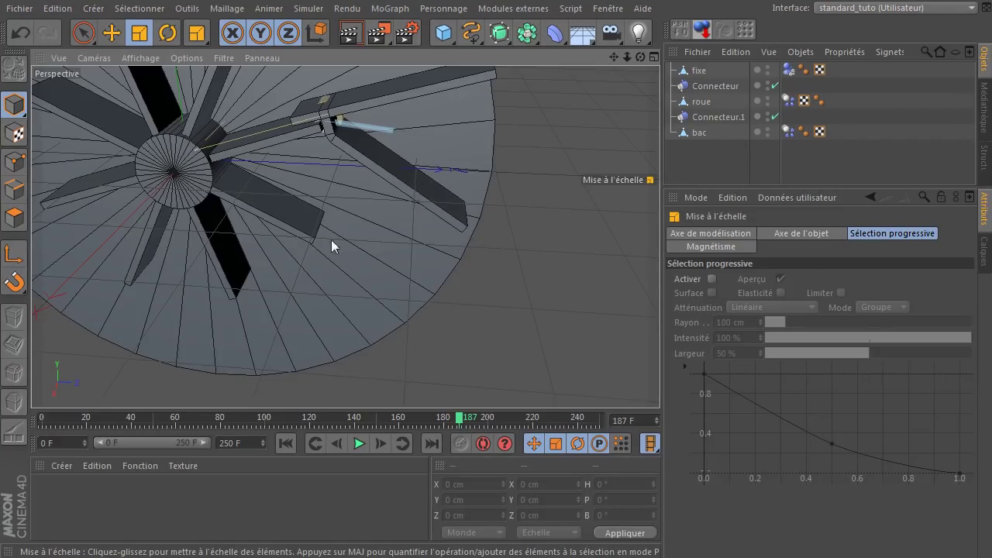
scroll(269, 200, "up", 3)
left_click_drag(610, 56, 642, 55)
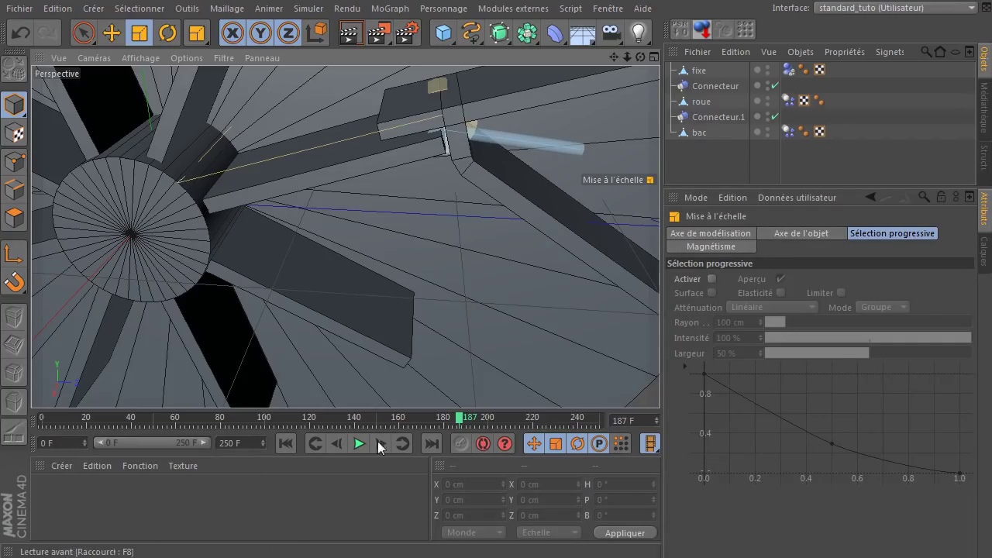
Return to the first frame and raise bac slightly along Y to 287.566 cm above the vertical paddle
left_click(286, 443)
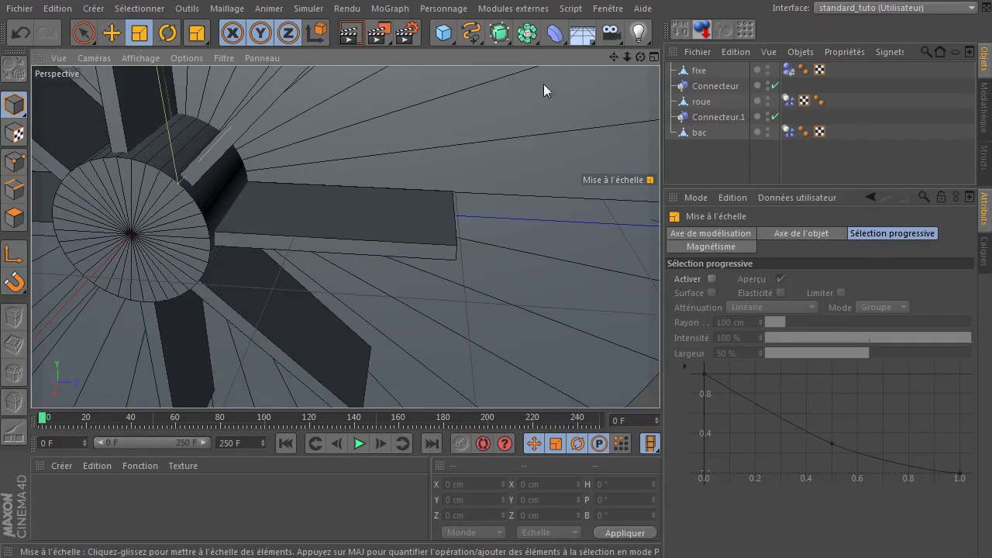
left_click_drag(614, 57, 658, 71)
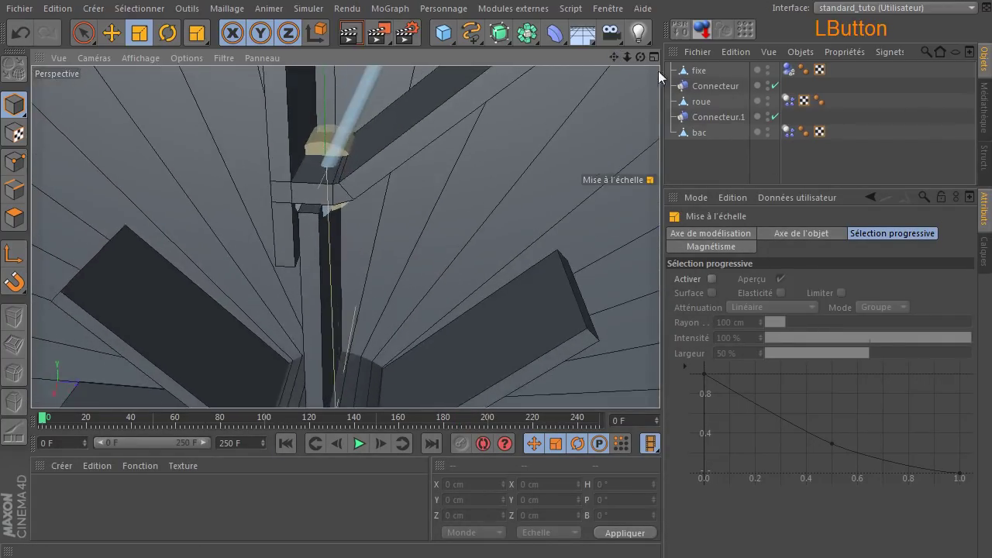
left_click(677, 132)
left_click(112, 33)
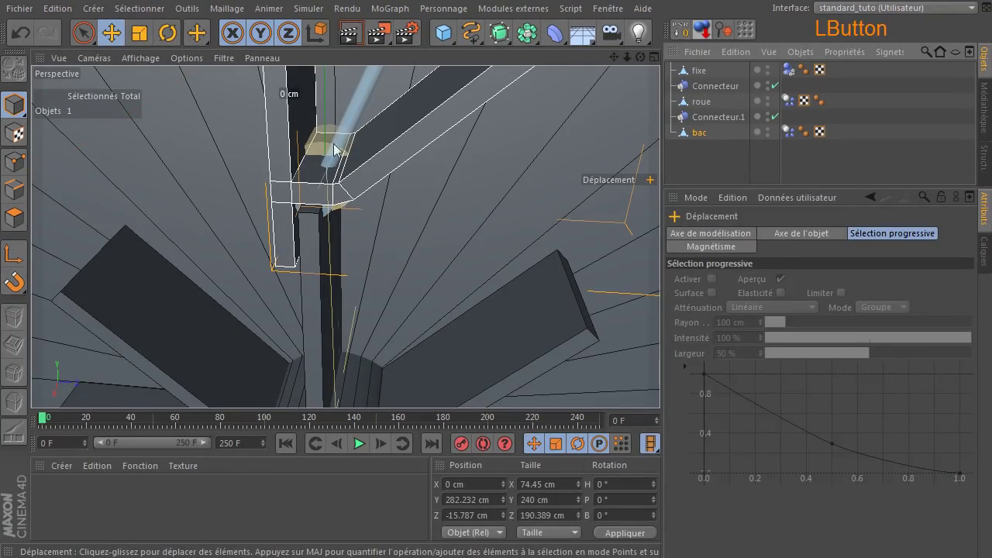
scroll(353, 159, "down", 8)
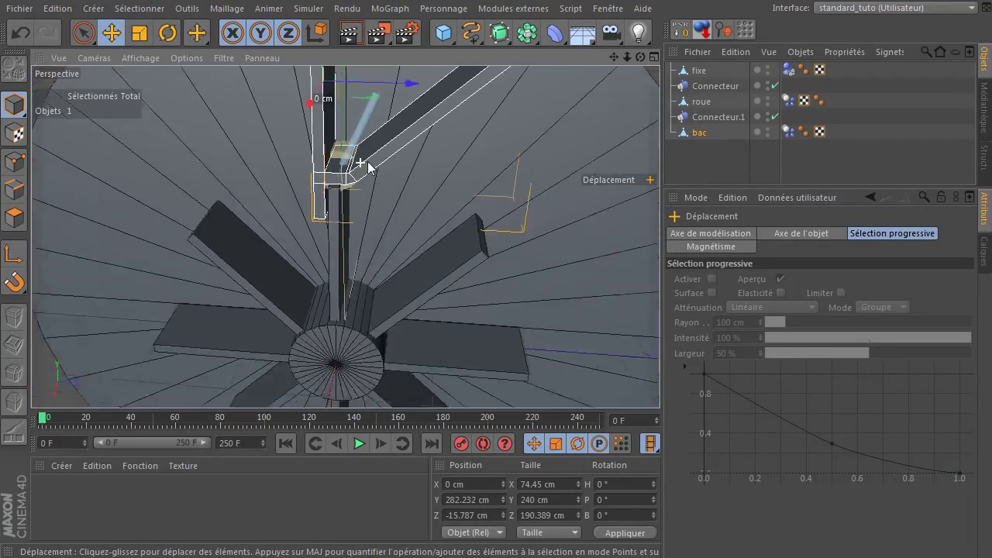
left_click_drag(613, 58, 645, 98)
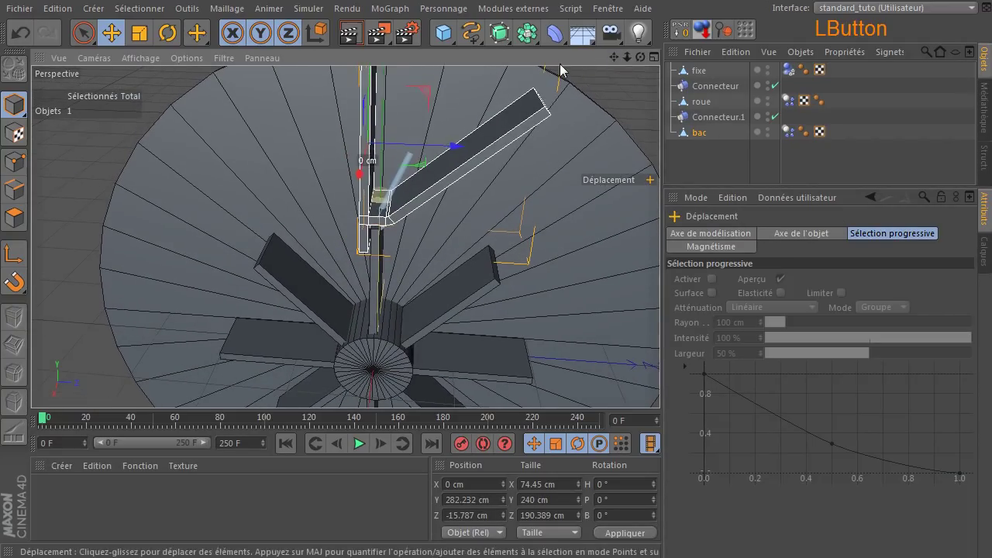
left_click_drag(373, 108, 372, 100)
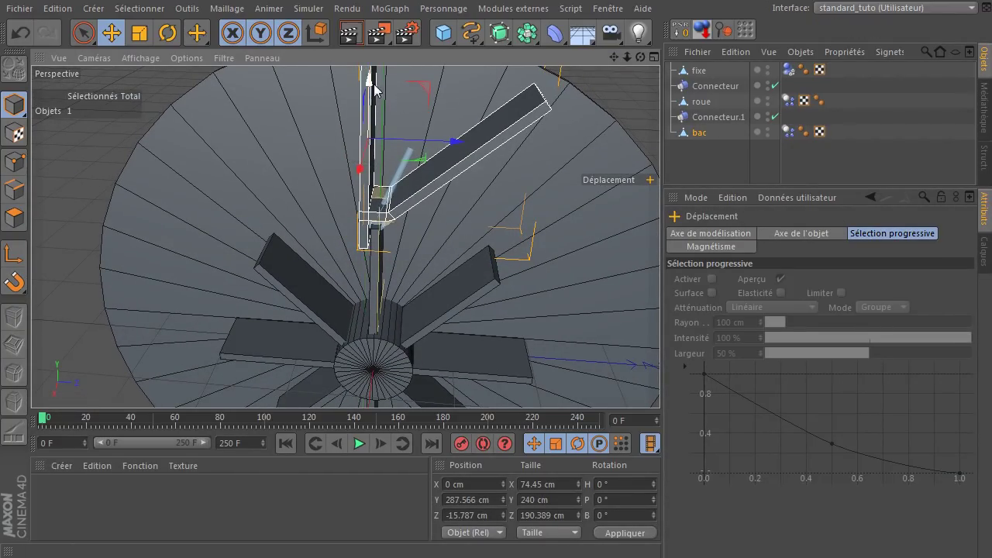
Move only bac's axis down to the hinge near the paddle tip, at Y 196.75 cm and Z -3.069 cm
left_click(14, 256)
left_click_drag(369, 83, 354, 182)
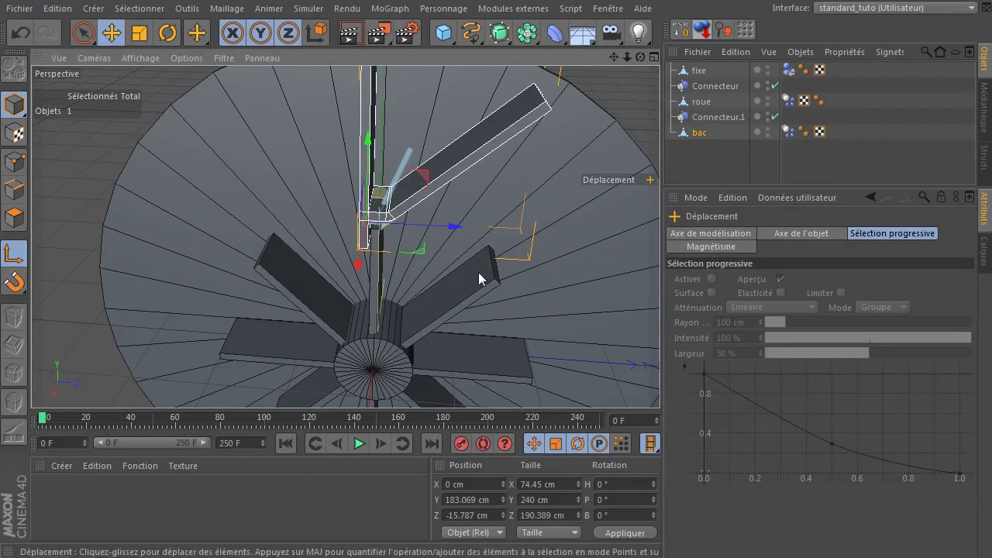
left_click_drag(462, 235, 468, 240)
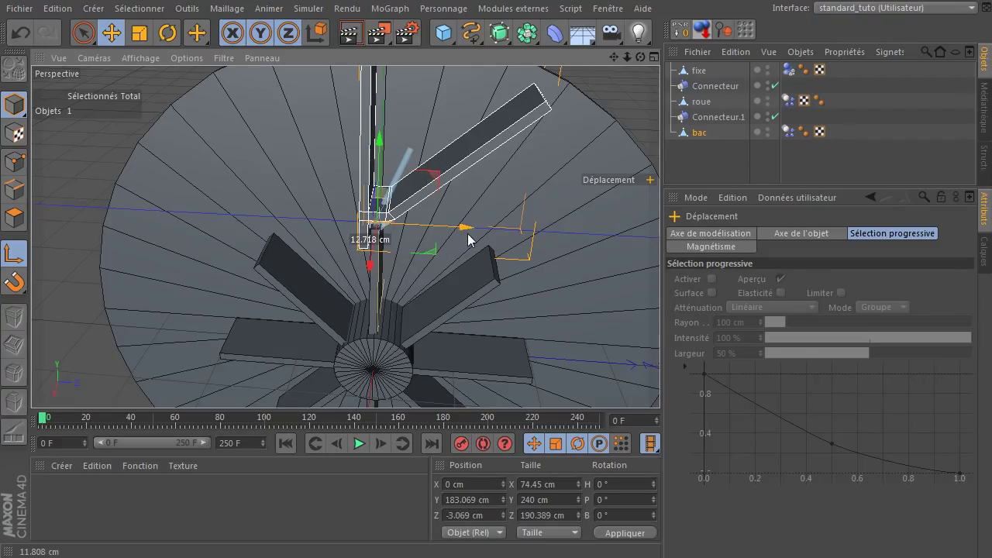
left_click_drag(641, 59, 635, 23)
left_click_drag(379, 135, 389, 122)
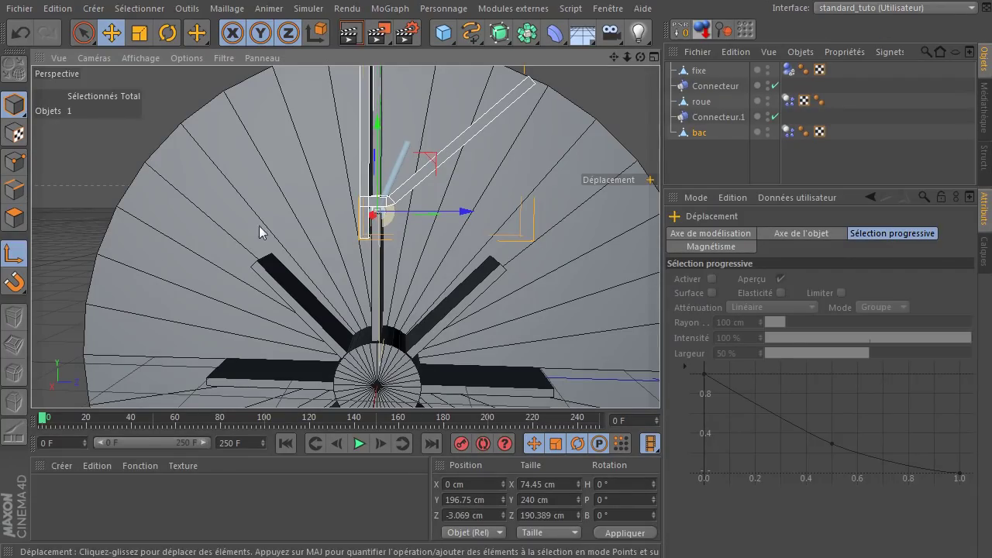
left_click(21, 258)
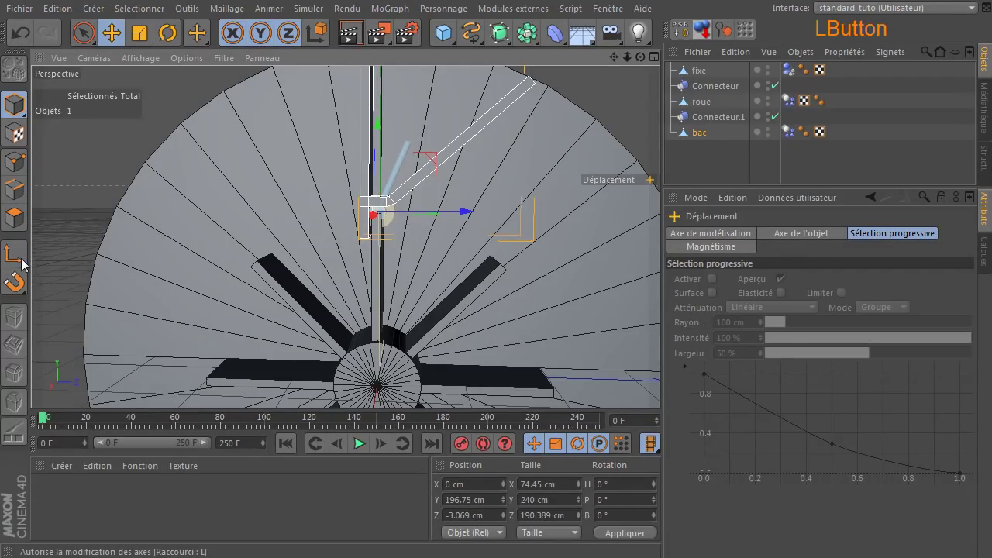
Set Attachement B of Connecteur.1 to Point de polygone with index 9, a point on bac near the hinge
left_click(718, 117)
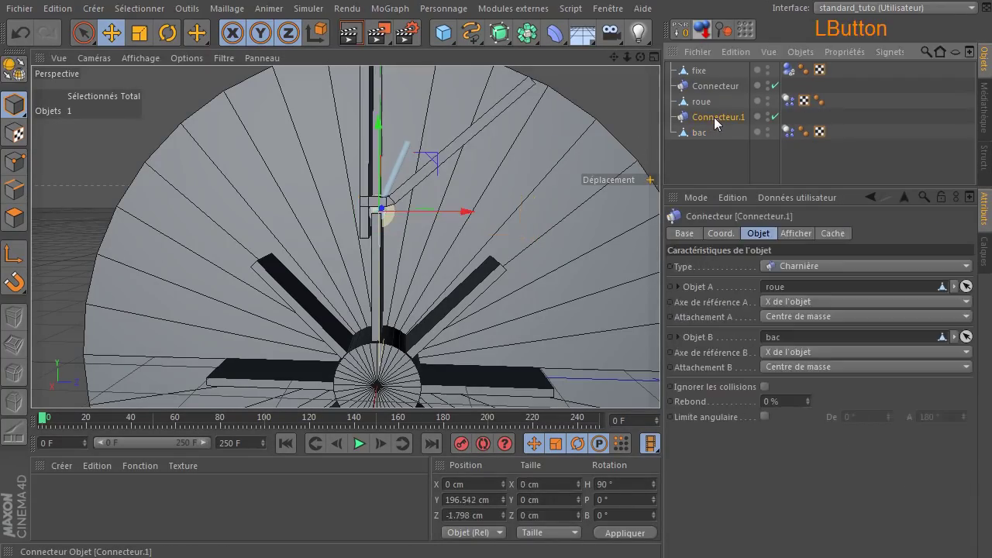
left_click(823, 367)
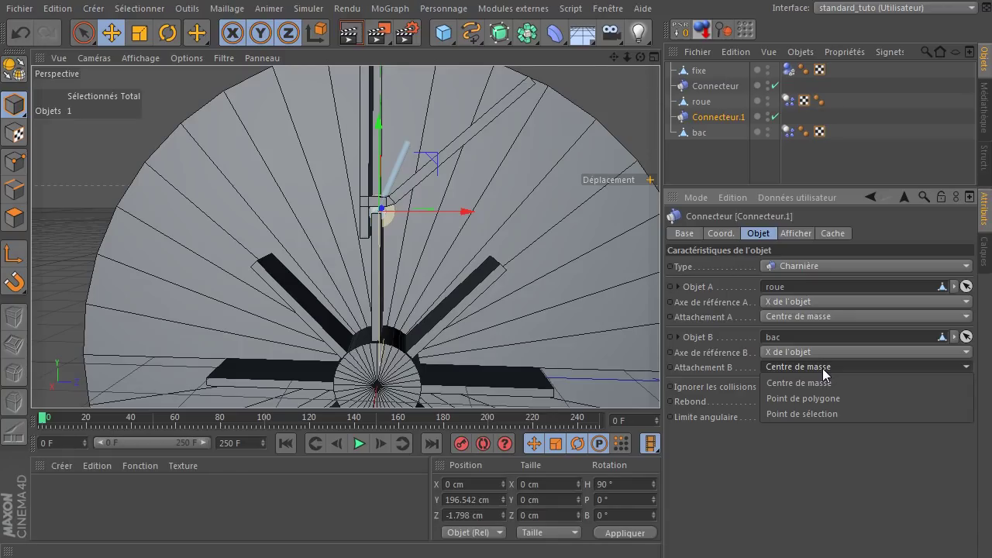
left_click(820, 383)
left_click(803, 368)
left_click(800, 394)
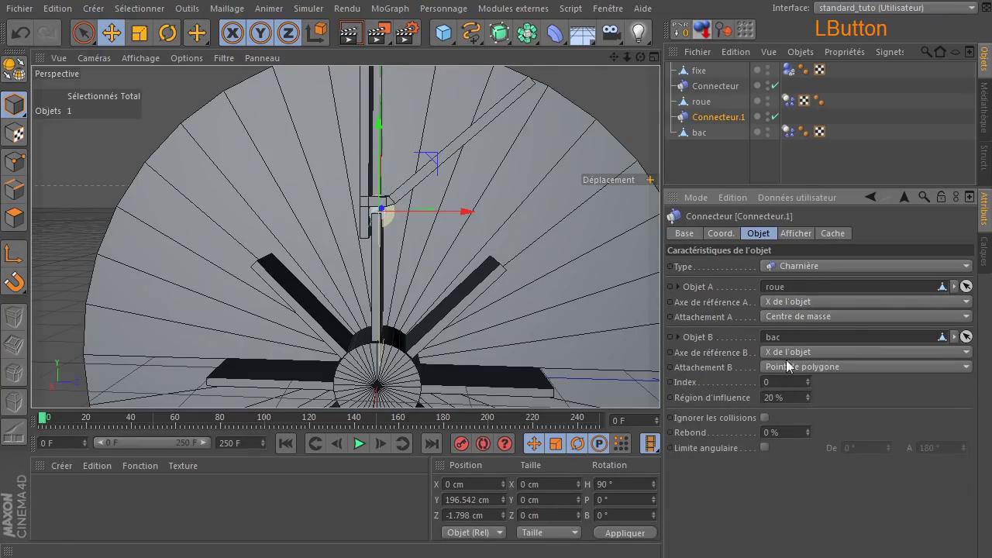
scroll(379, 212, "up", 5)
left_click_drag(379, 211, 558, 255, "alt")
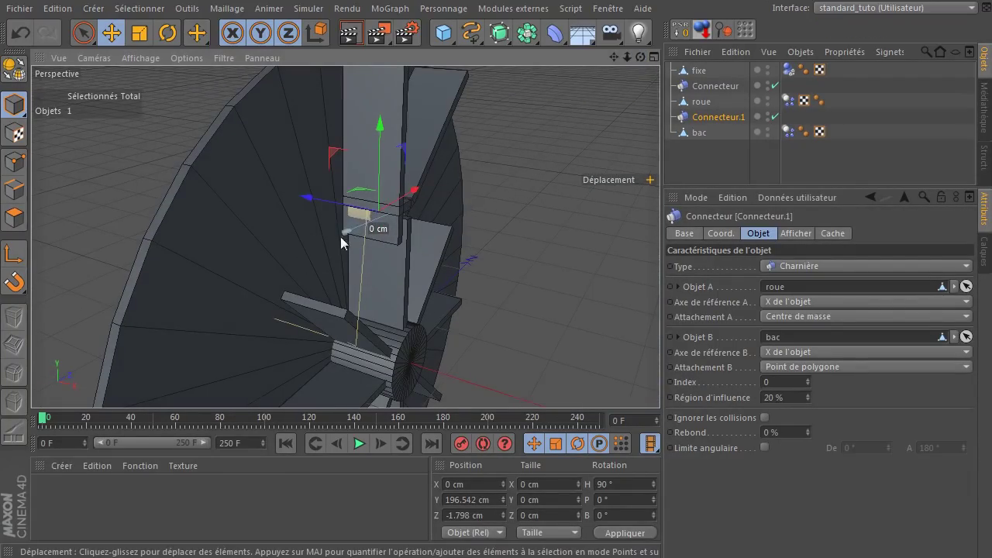
left_click(808, 379)
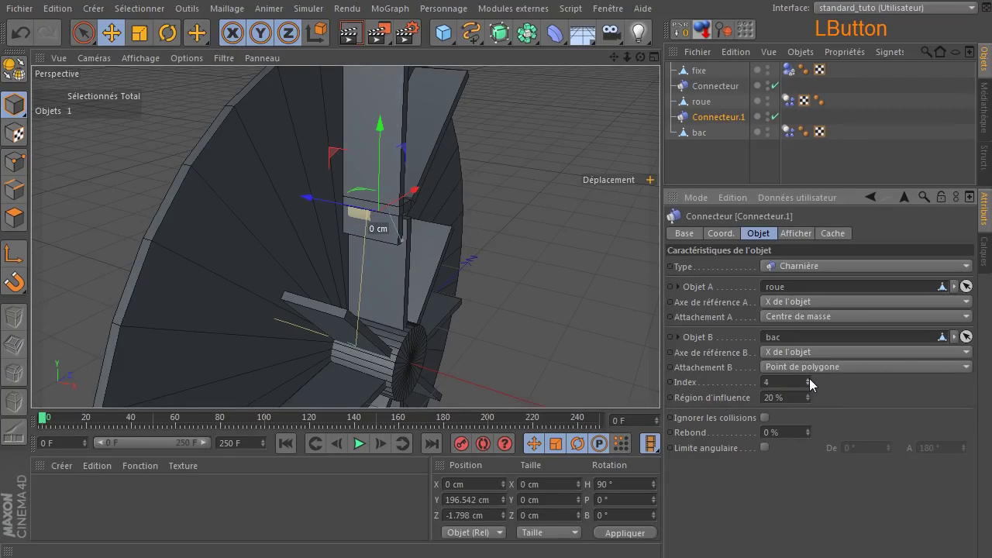
left_click(807, 379)
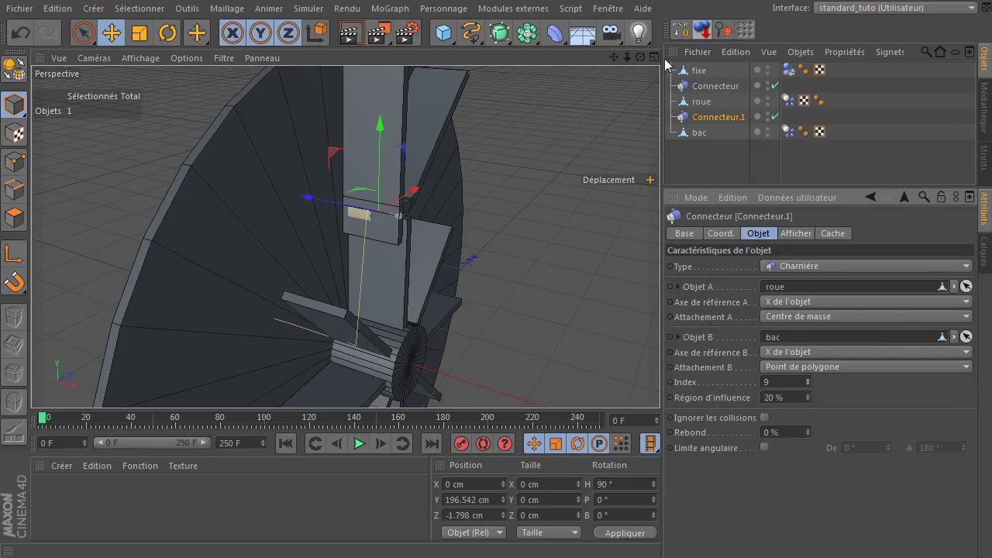
Play the simulation, pause it at frame 155 and inspect how bac sits on the paddle and against the disc
left_click_drag(640, 56, 535, 39)
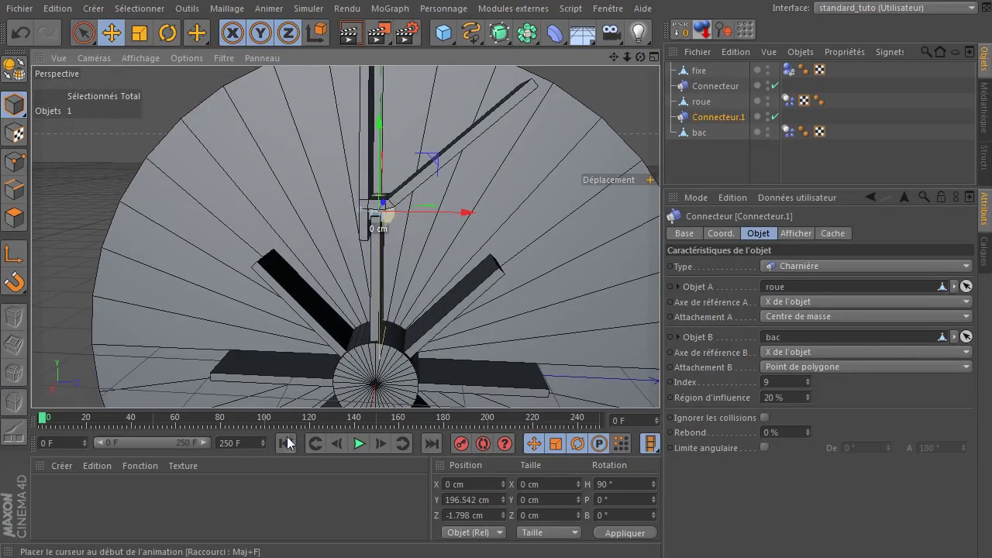
left_click(360, 444)
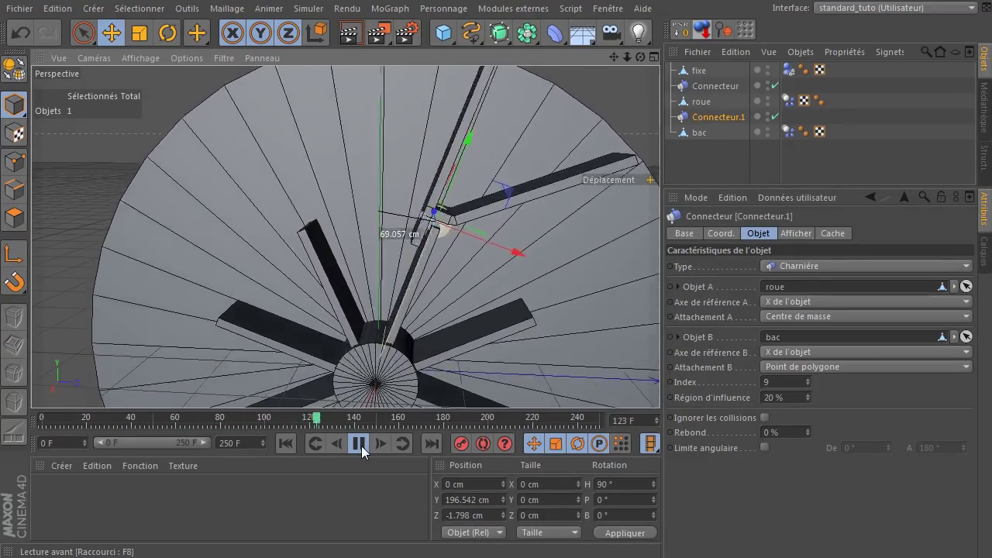
left_click(358, 443)
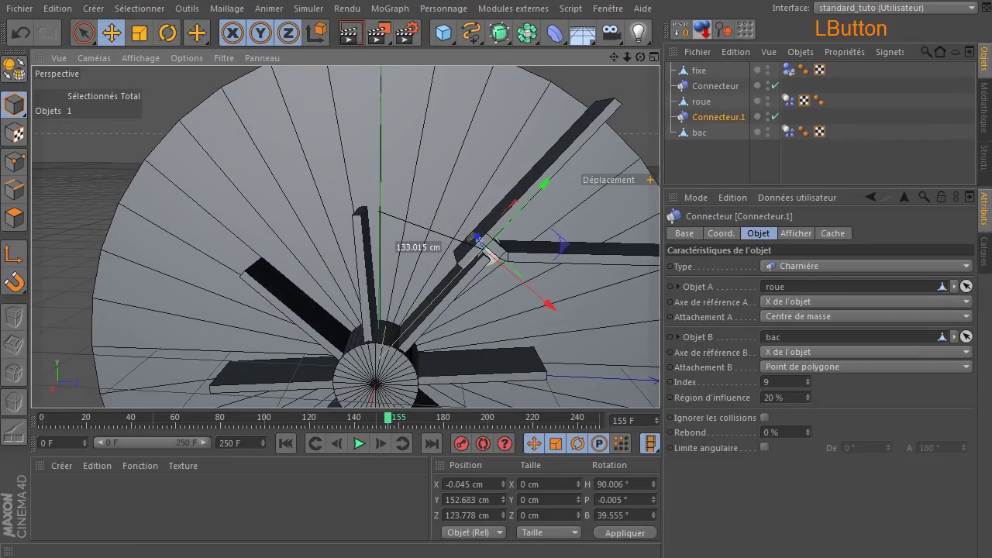
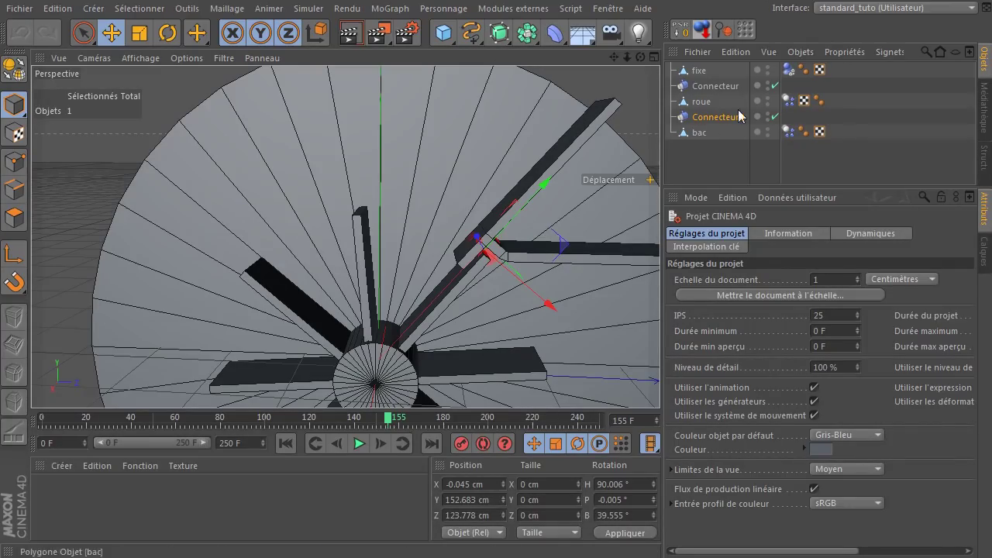
left_click_drag(640, 57, 876, 85)
left_click(701, 133)
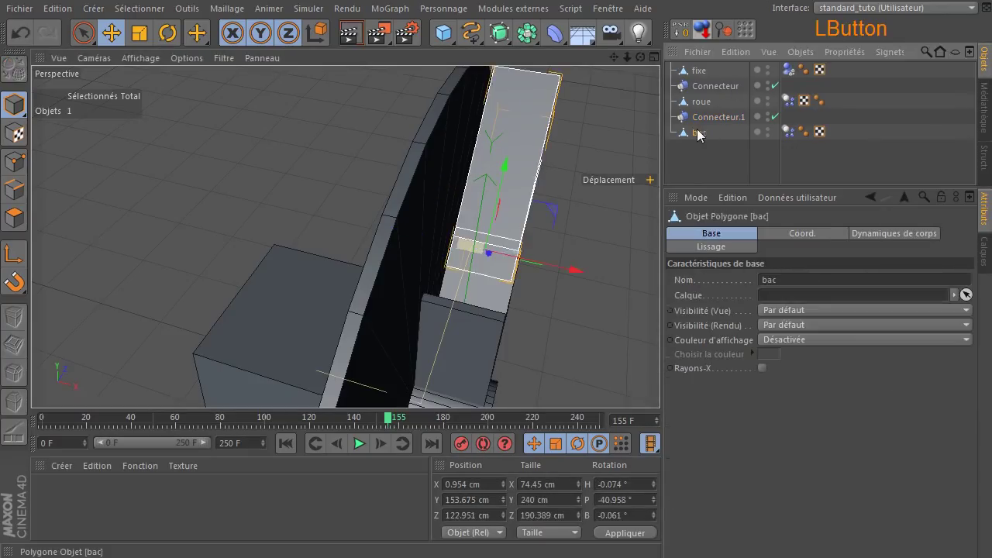
scroll(471, 212, "up", 8)
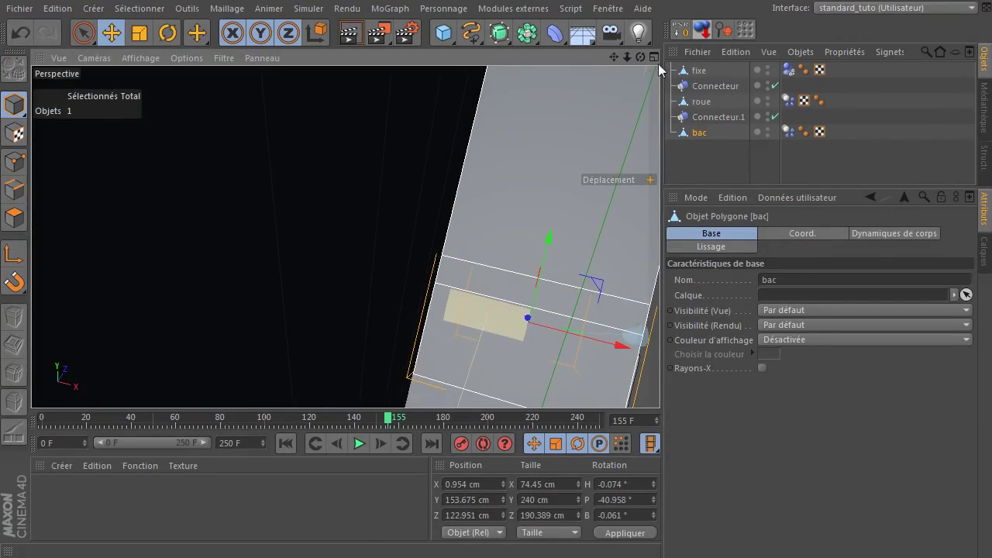
left_click_drag(640, 58, 626, 81)
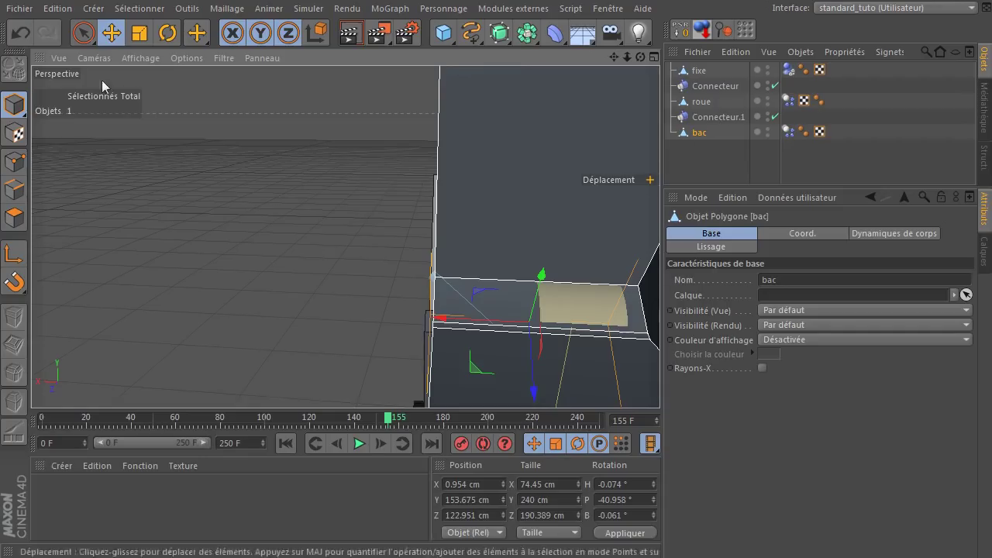
left_click(451, 324)
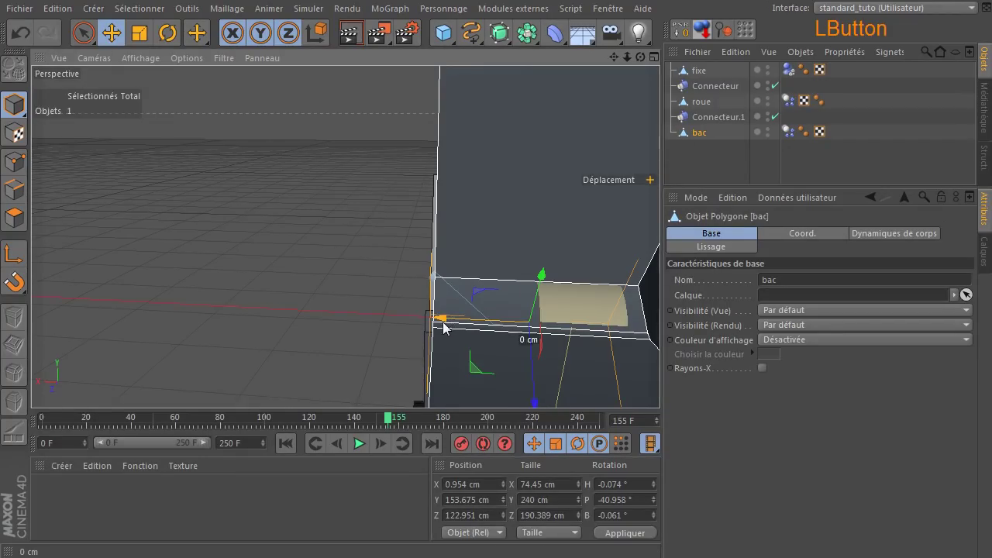
left_click(443, 323)
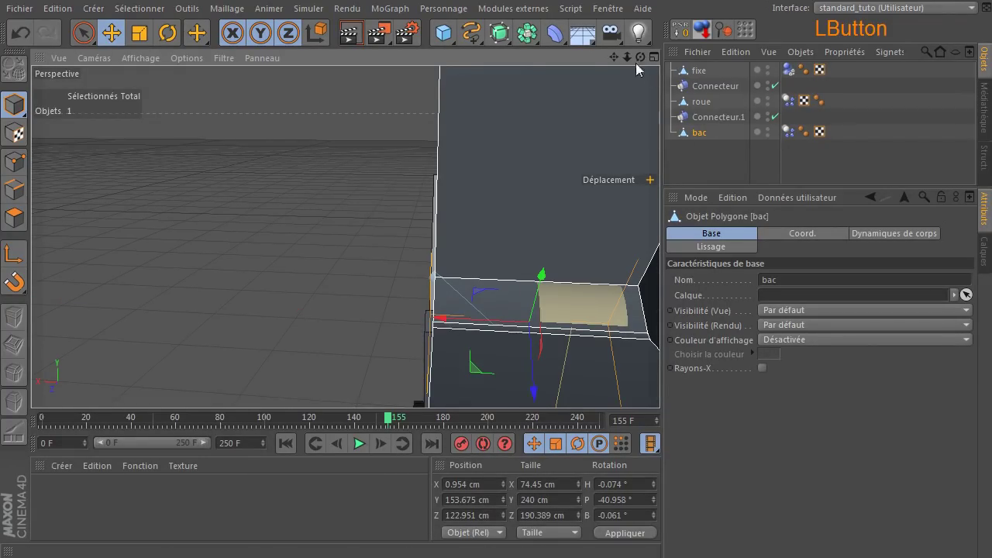
left_click_drag(609, 58, 466, 472)
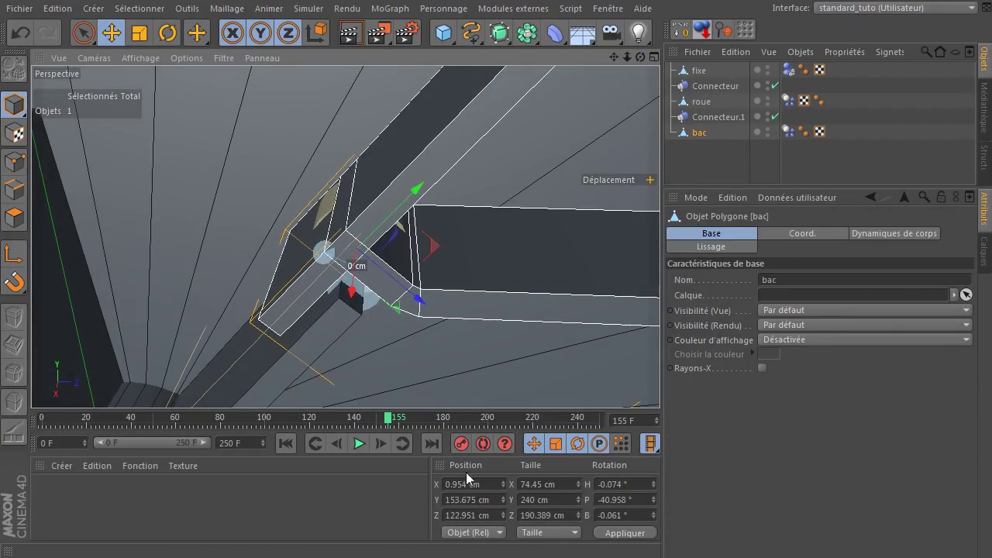
Return to the first frame, then narrow bac along X to 69.695 cm and shift it to X 4.068 cm
left_click(286, 442)
left_click_drag(613, 58, 613, 61)
left_click_drag(172, 187, 166, 186)
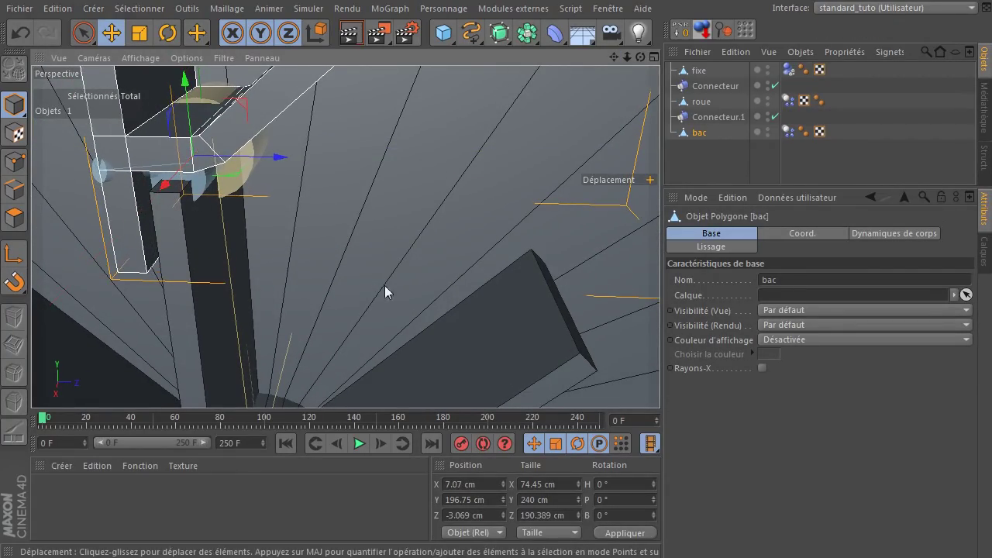
left_click_drag(640, 57, 345, 40)
left_click(147, 33)
mouse_move(98, 163)
left_mouse_down()
mouse_move(96, 155)
mouse_move(110, 167)
left_mouse_up()
left_click(112, 33)
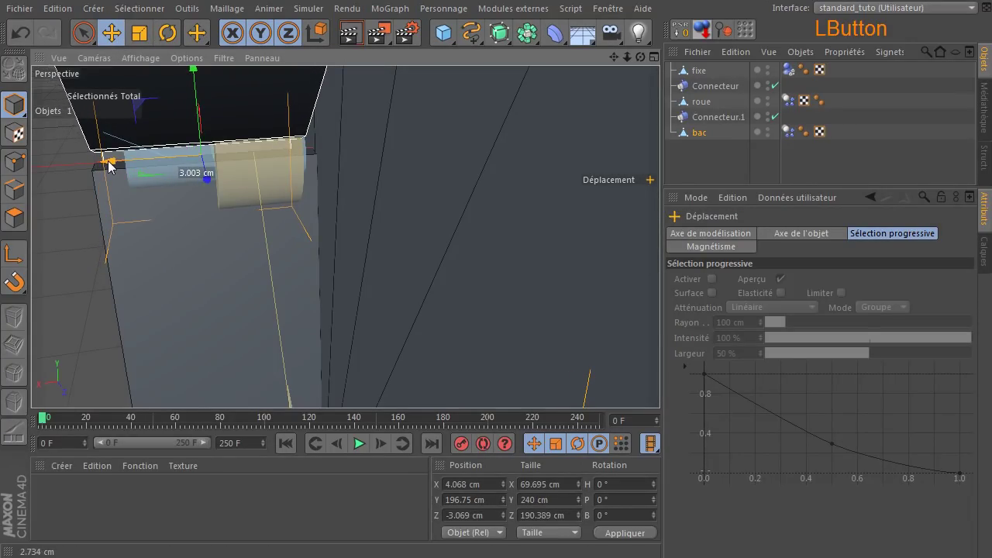
Clear Objet B of Connecteur.1 and assign bac to it again to refresh the hinge link
left_click(717, 117)
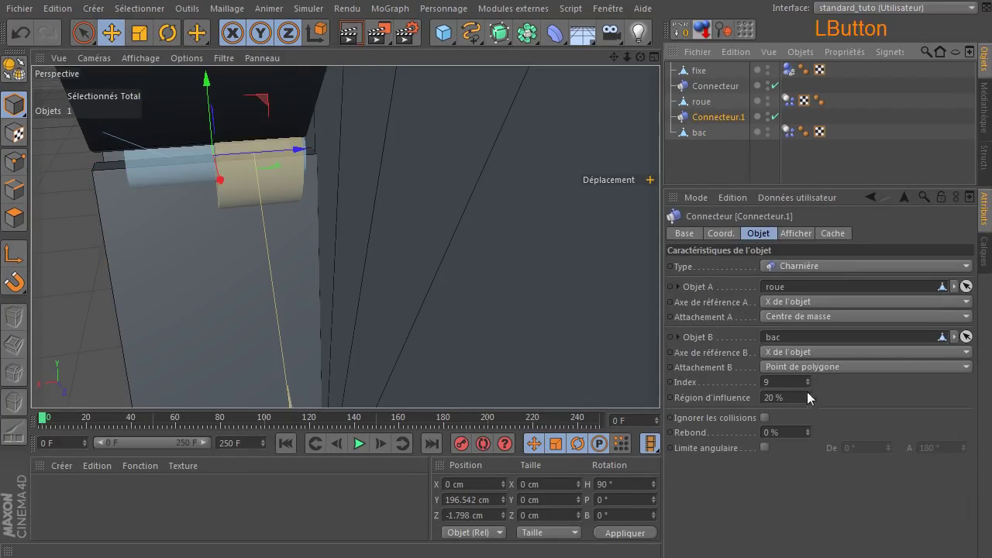
left_click(953, 338)
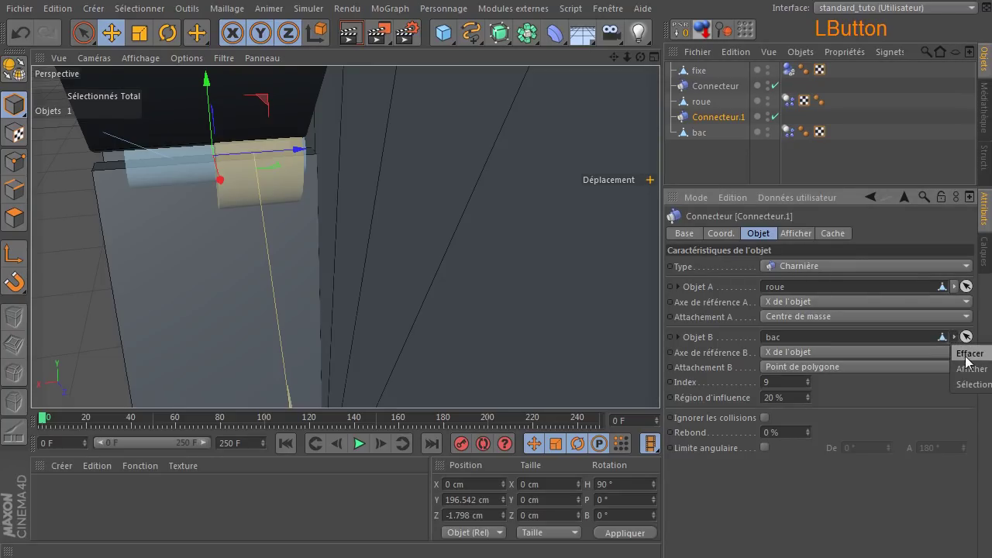
left_click(969, 354)
left_click_drag(695, 140, 858, 348)
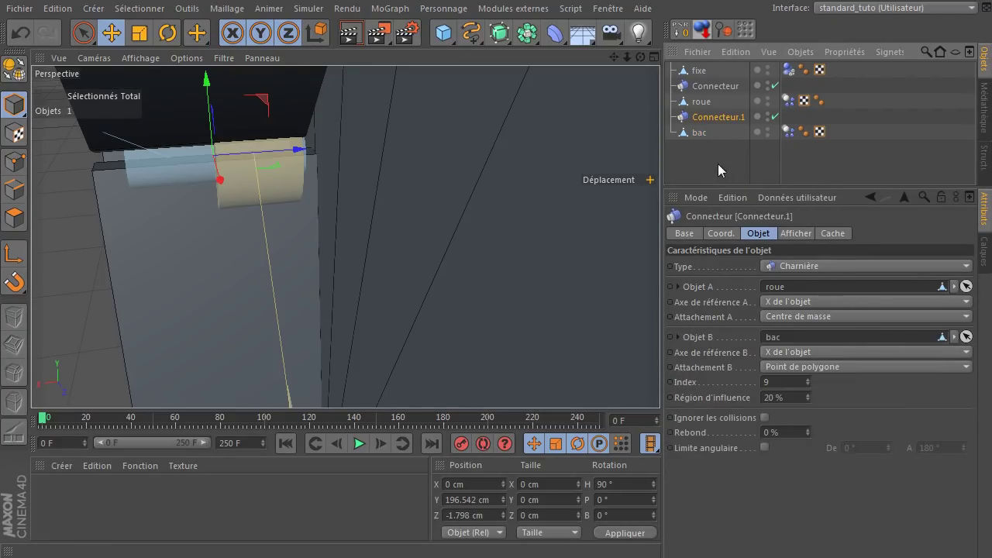
Set Attachement B of Connecteur.1 to Centre de masse, then clear the object selection
left_click(855, 369)
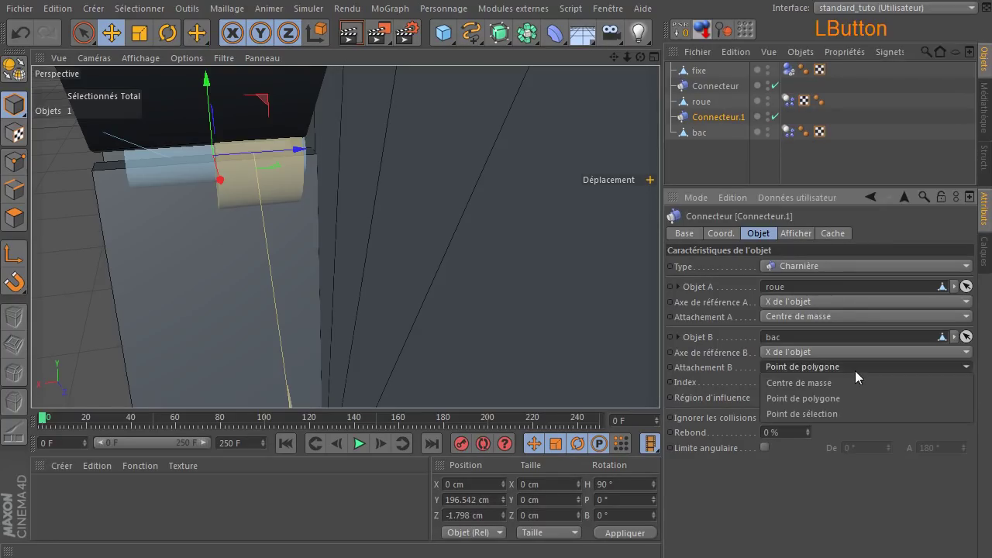
left_click(842, 383)
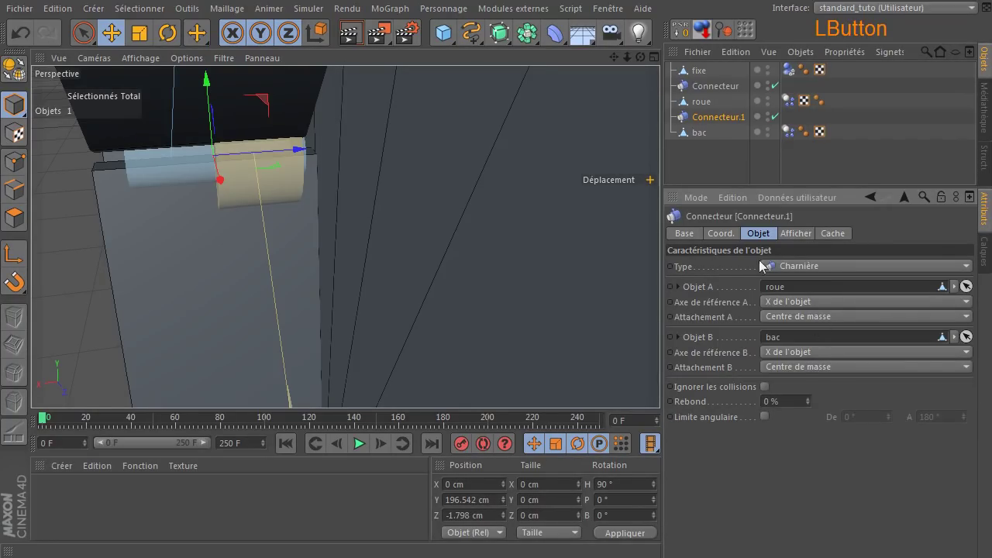
left_click(731, 163)
Play the simulation to check how bac swings on its hinge, then return to the first frame
left_click_drag(642, 58, 763, 68)
scroll(256, 401, "down", 3)
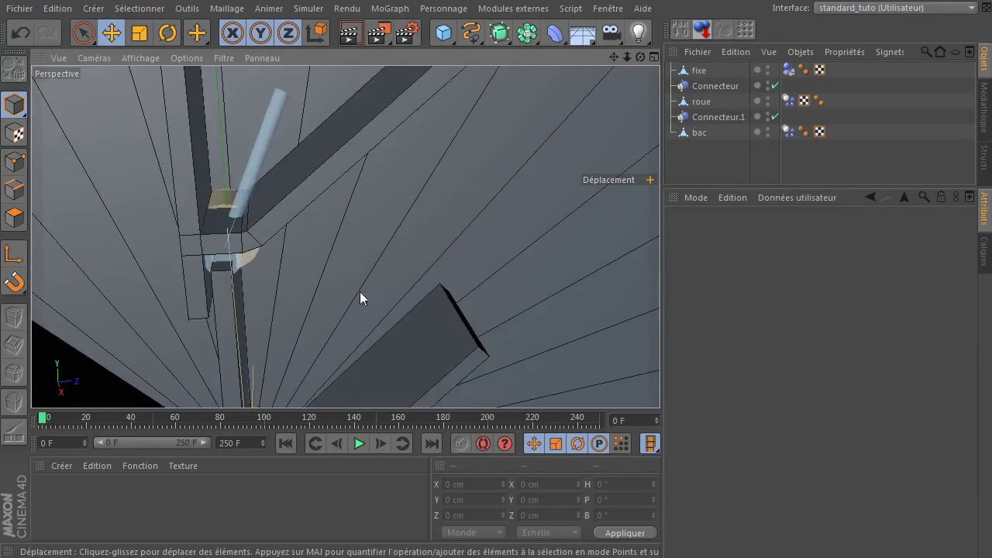
scroll(339, 316, "down", 7)
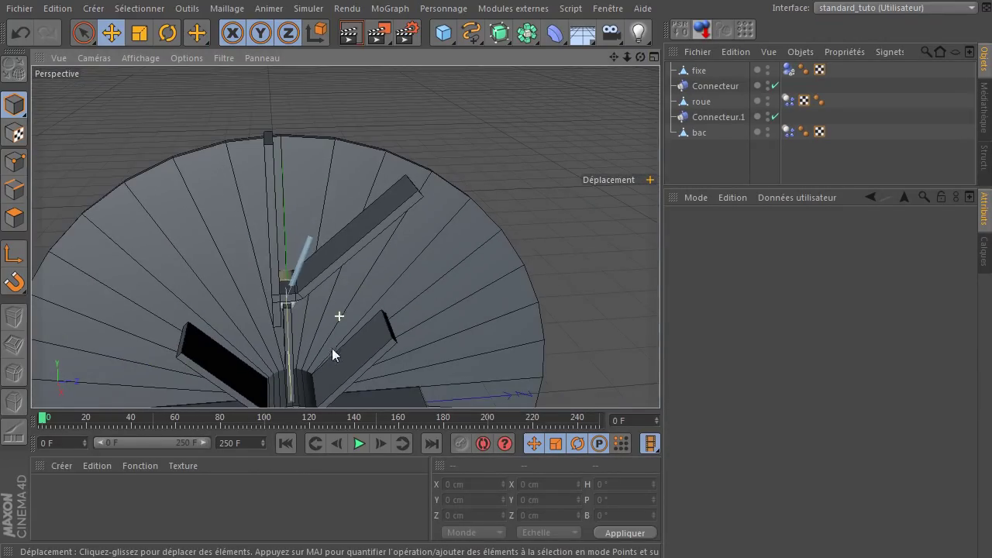
left_click(362, 448)
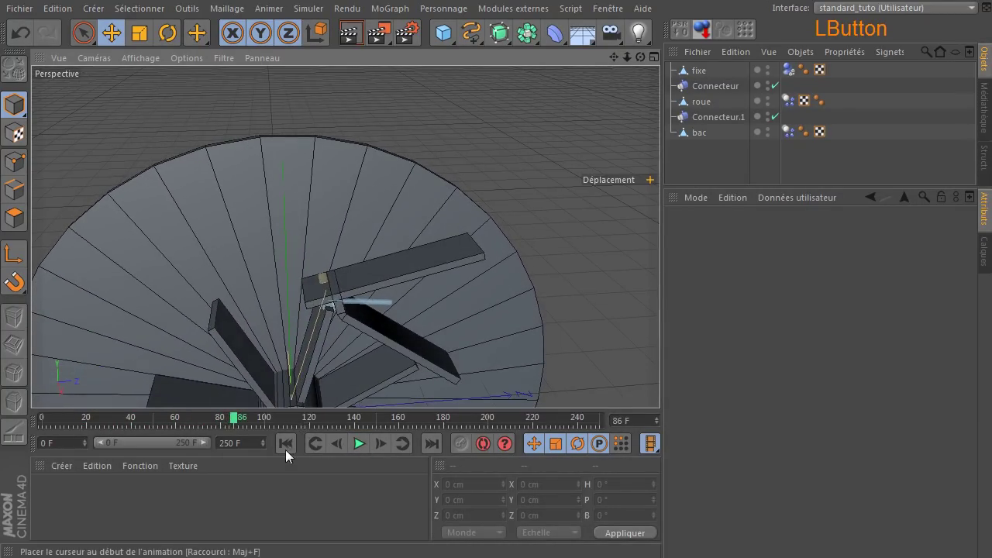
left_click(284, 446)
Shift bac about 3 cm along X toward the disc, to X 1.104 cm
left_click_drag(614, 58, 351, 232)
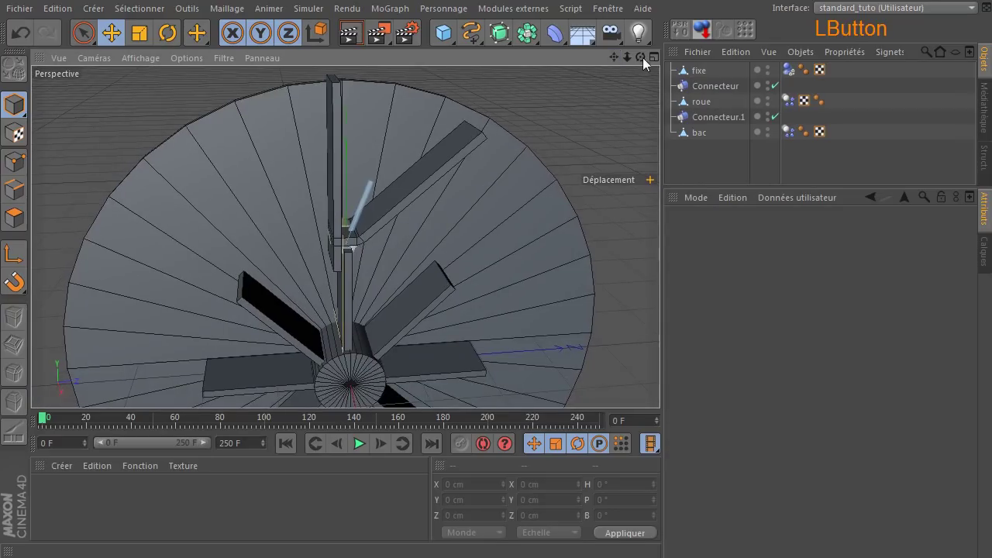
left_click_drag(642, 55, 336, 201)
scroll(364, 276, "up", 3)
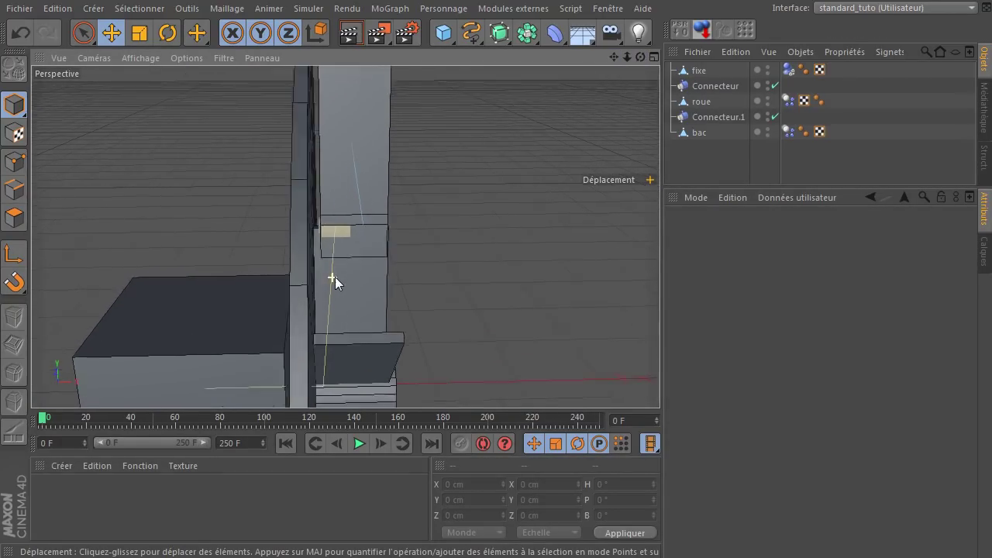
left_click(386, 178)
left_click_drag(442, 220, 438, 223)
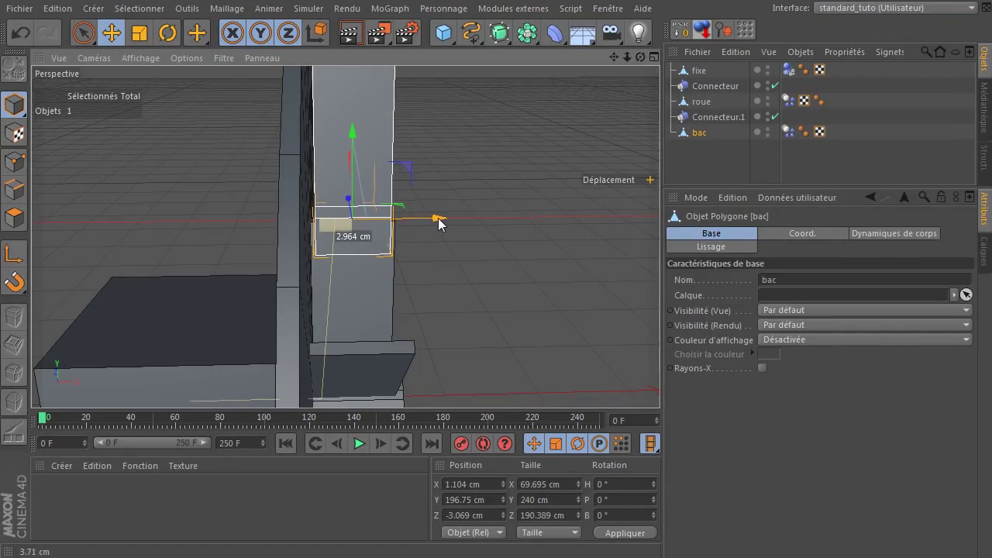
Play the simulation again, return to the first frame and inspect the clearance between bac and the disc
left_click(358, 444)
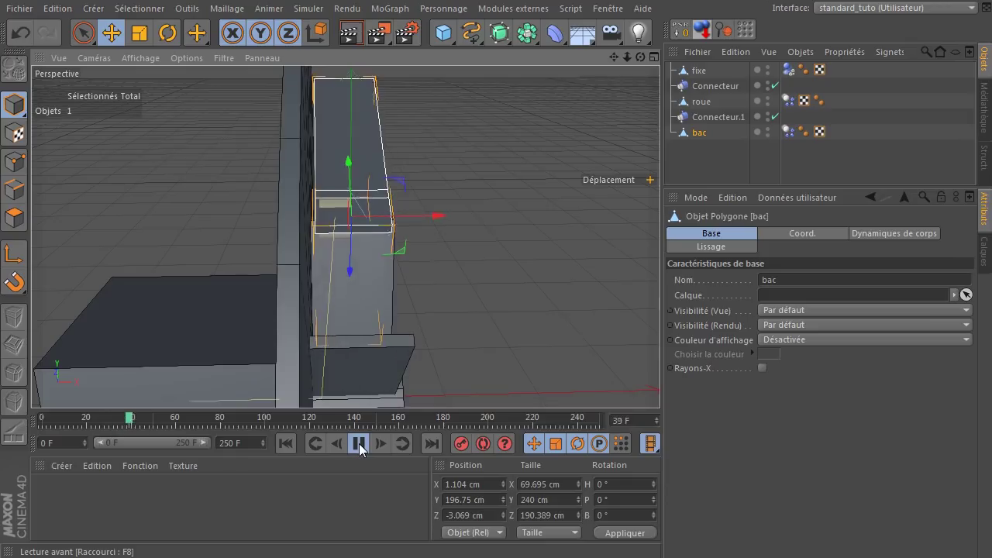
left_click(359, 443)
left_click(286, 443)
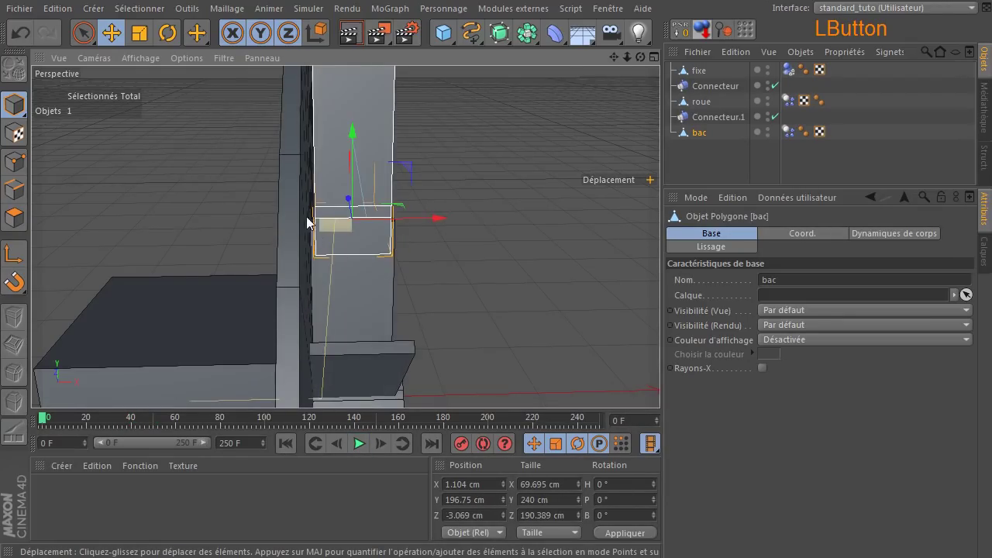
scroll(307, 219, "up", 5)
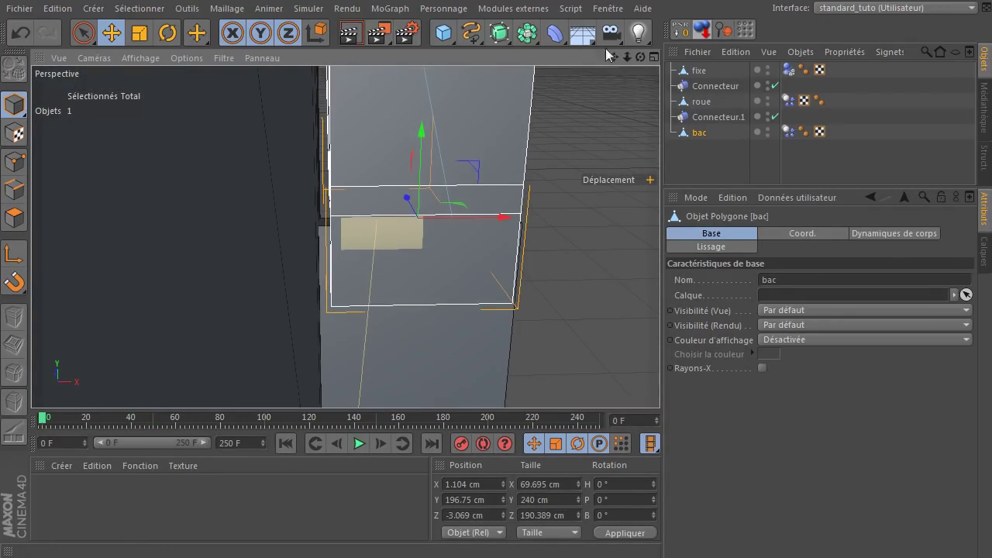
left_click_drag(643, 59, 530, 65)
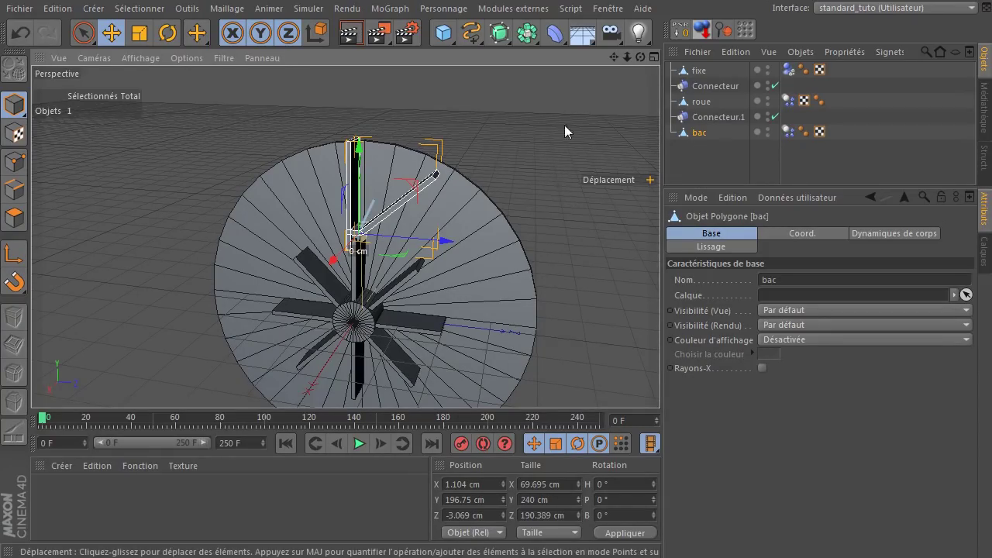
left_click(286, 443)
Select bac and Connecteur.1 together and show the whole wheel in the Droite view
left_click_drag(640, 56, 456, 183)
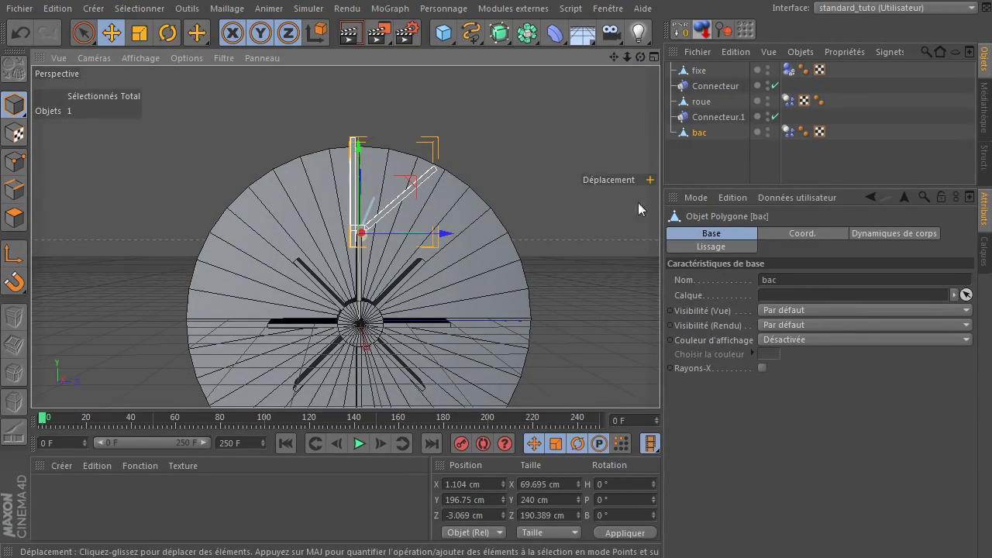
left_click_drag(699, 133, 702, 108)
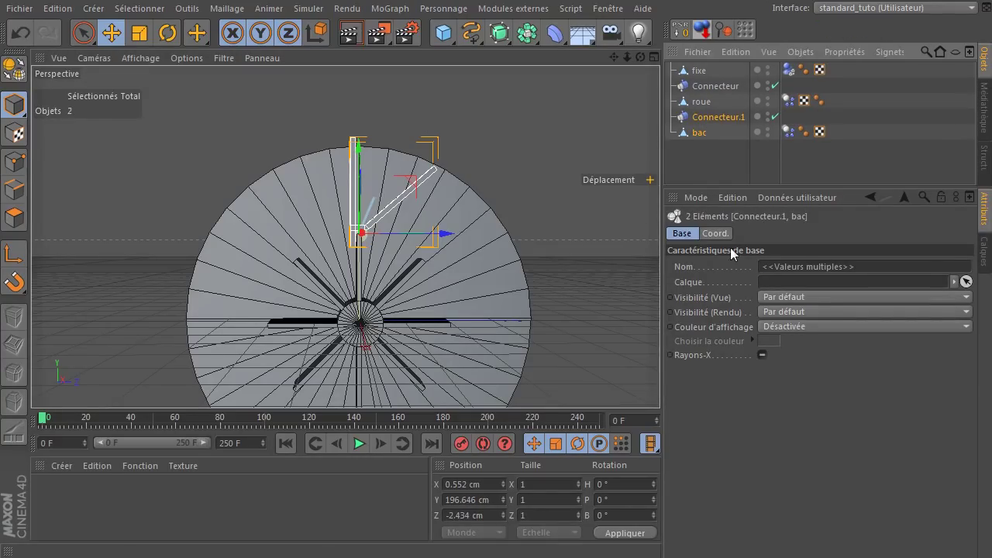
scroll(470, 239, "down", 2)
left_click_drag(613, 57, 563, 18)
middle_click(432, 276)
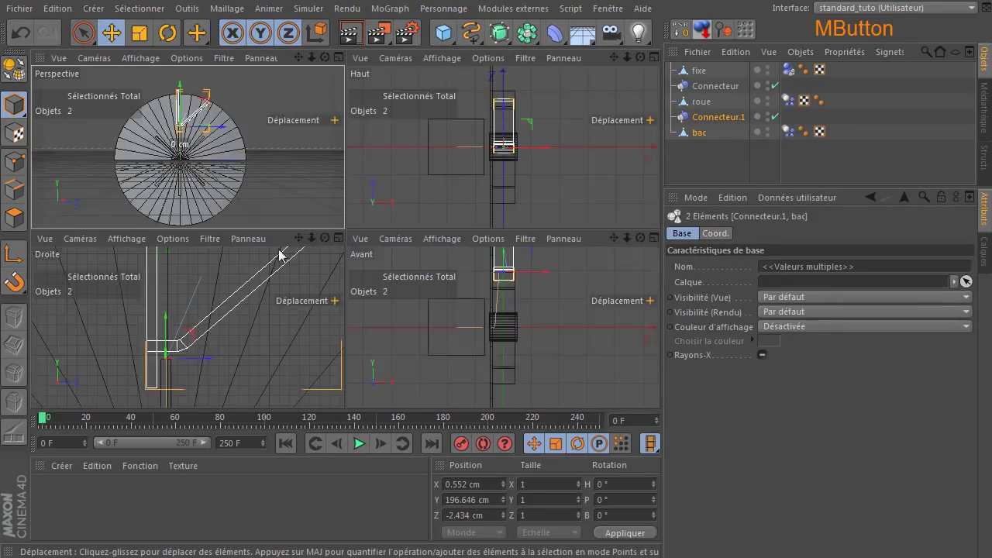
middle_click(264, 304)
scroll(263, 304, "down", 5)
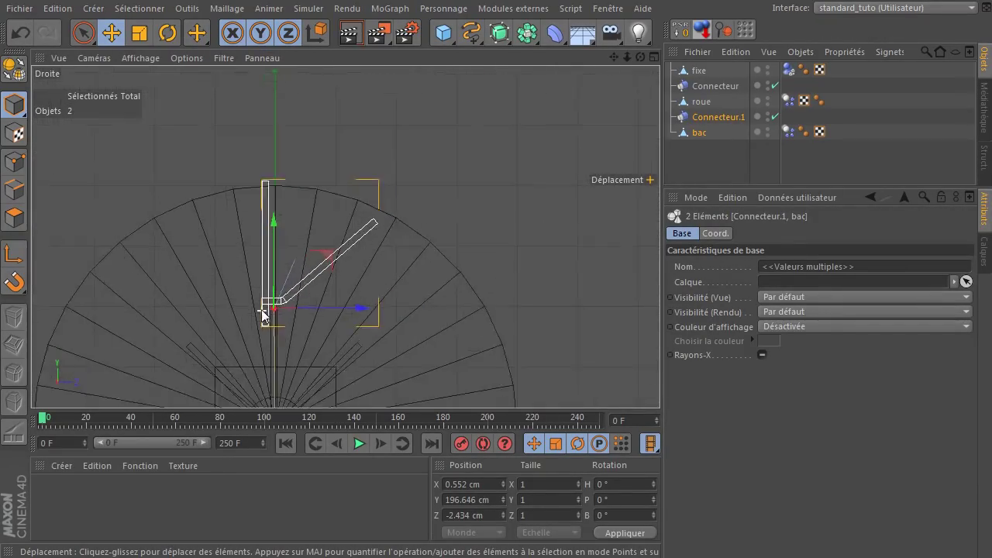
left_click_drag(616, 60, 558, 51)
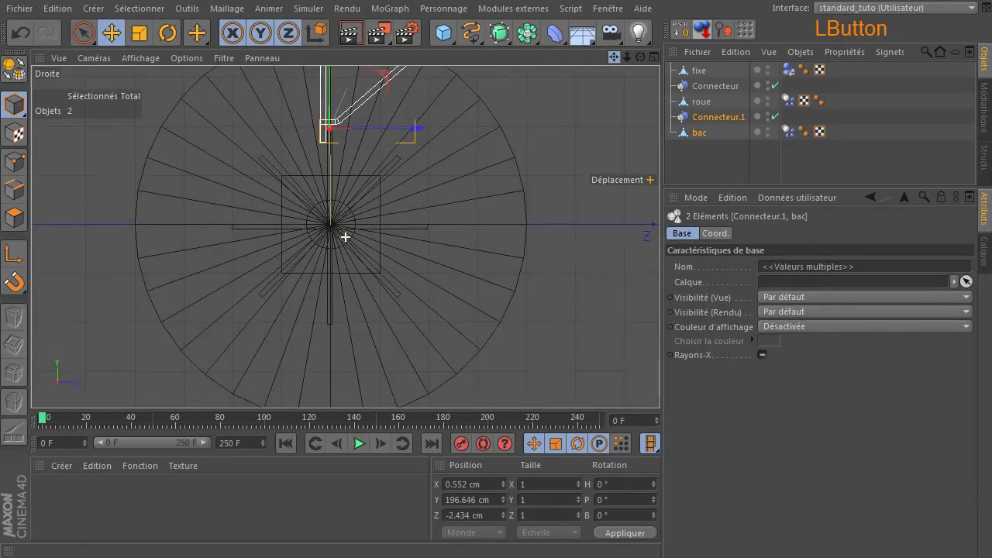
Duplicate Connecteur.1 and bac together, and move the copied pair near the tip of the wheel's upper-right diagonal spoke
middle_click(452, 175)
middle_click(229, 149)
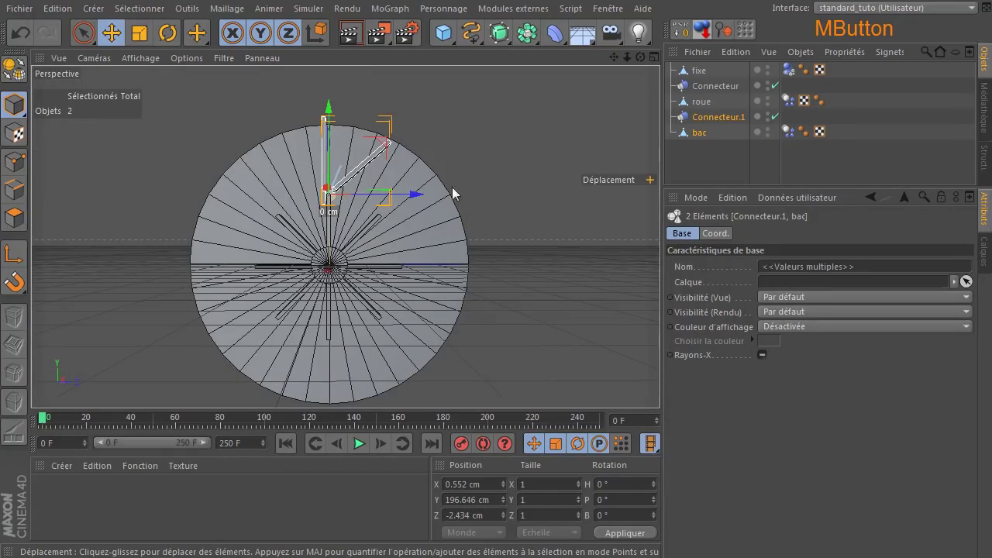
left_click(706, 125, "ctrl")
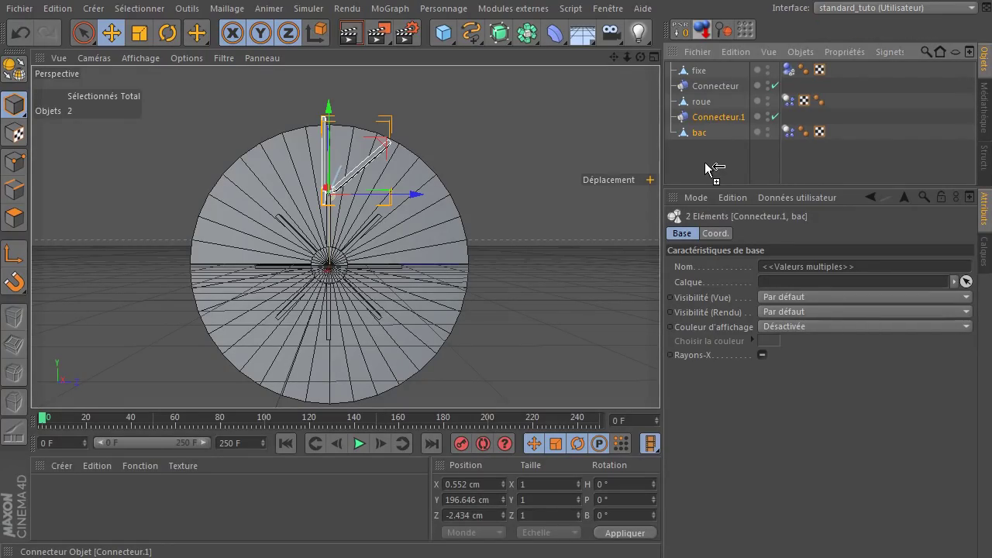
left_click_drag(706, 168, 706, 165, "ctrl")
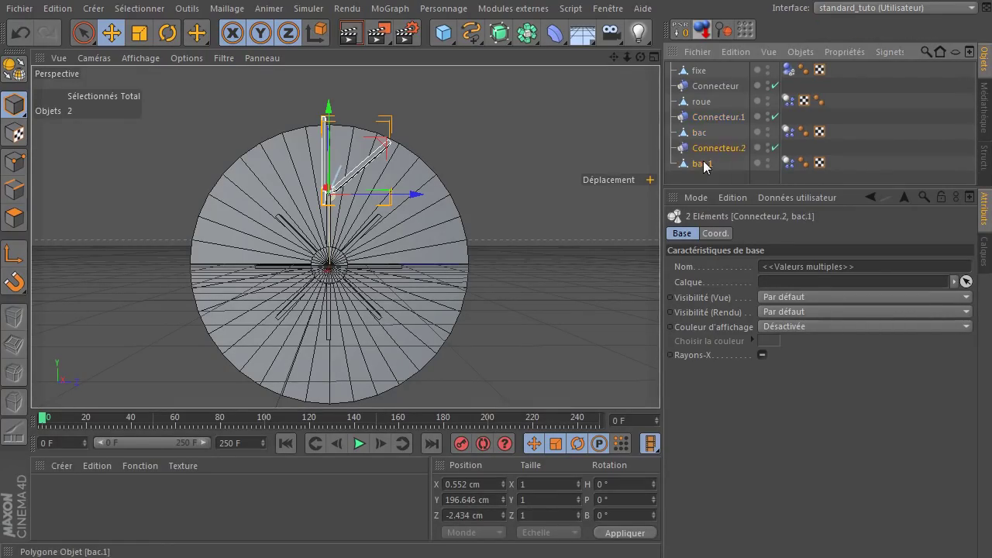
scroll(447, 206, "up", 4)
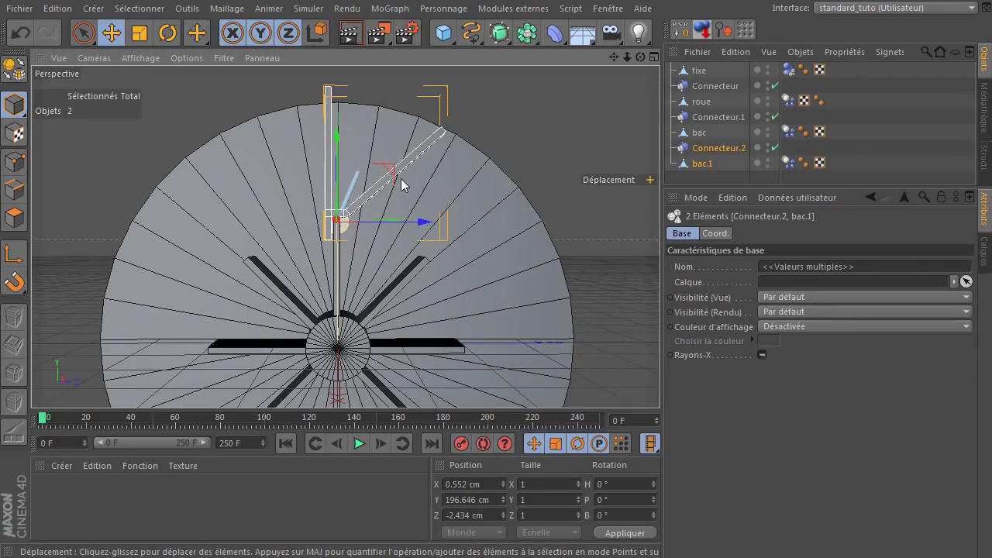
left_click_drag(393, 172, 483, 203)
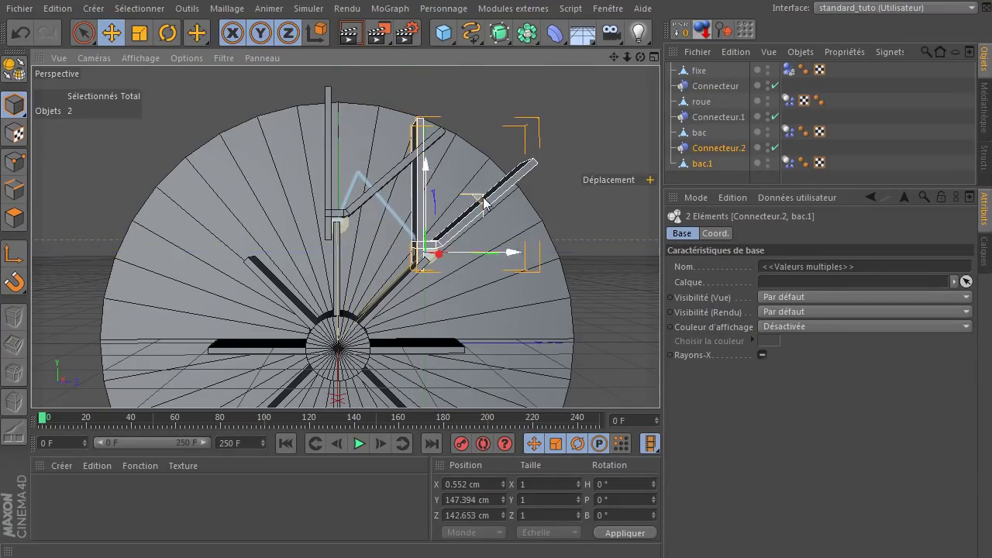
Rotate the copied connector and bucket clockwise to align with the upper-right diagonal spoke, and seat them at its tip, about Y 139.5 cm, Z 141.3 cm
left_click(168, 32)
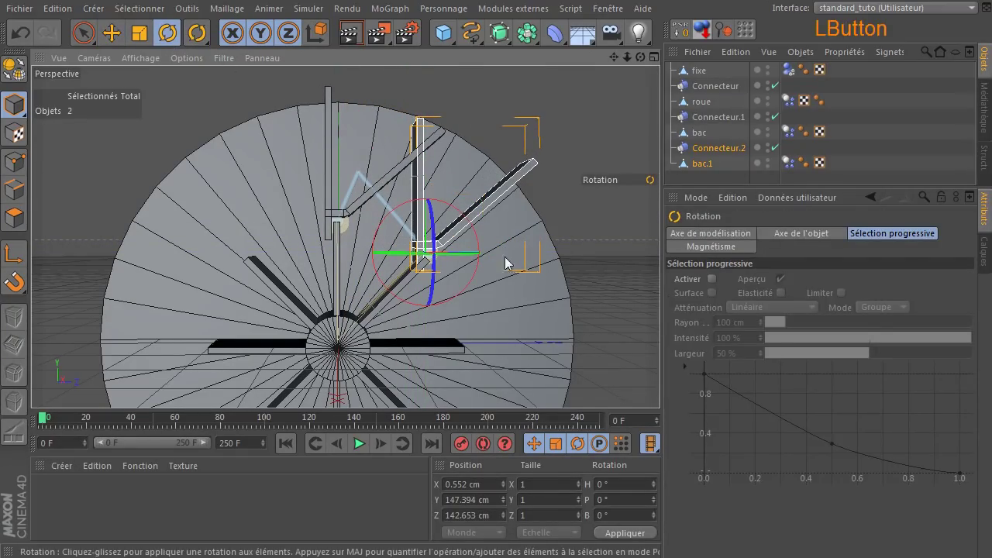
left_click_drag(478, 282, 457, 278)
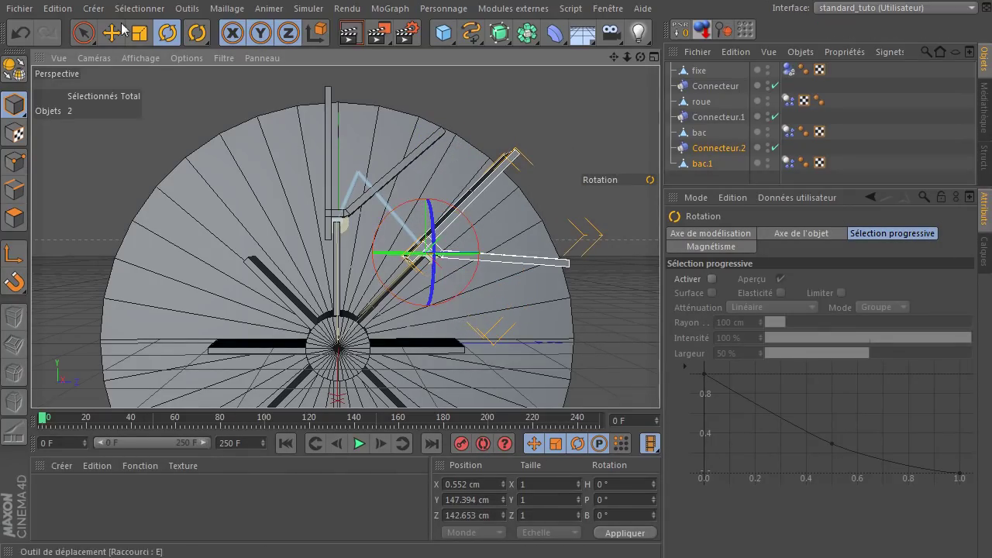
left_click(109, 35)
left_click_drag(640, 58, 613, 57)
scroll(404, 272, "up", 5)
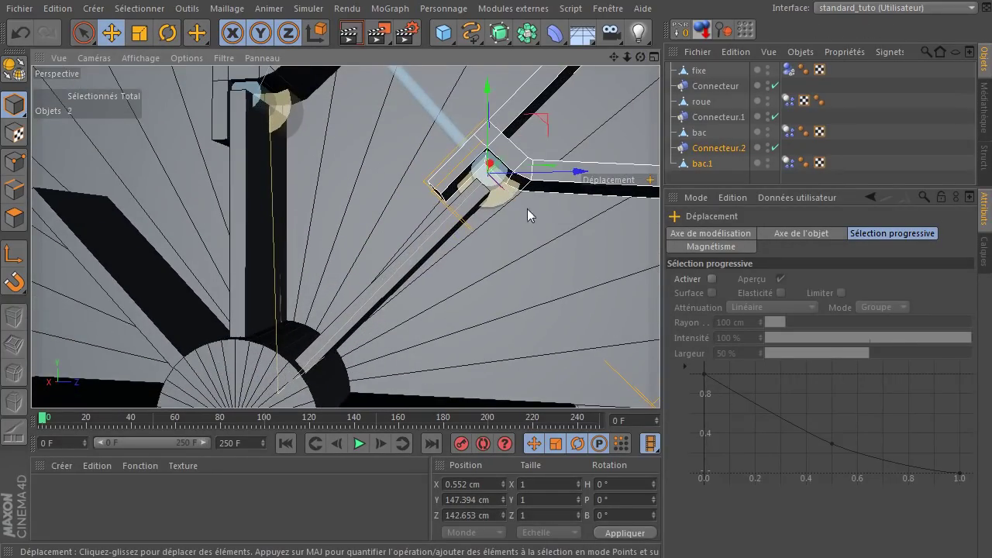
left_click_drag(542, 117, 542, 134)
scroll(488, 195, "down", 5)
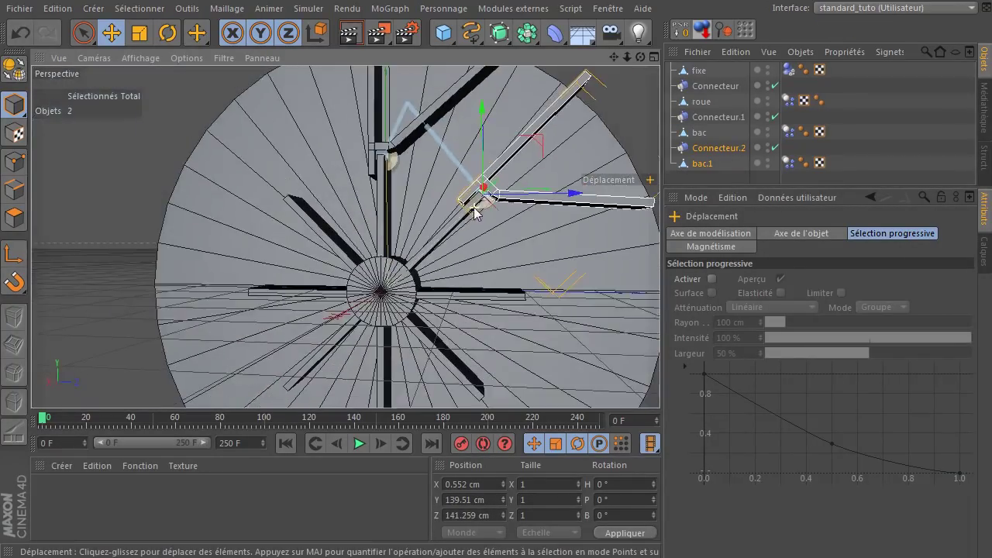
scroll(524, 247, "down", 2)
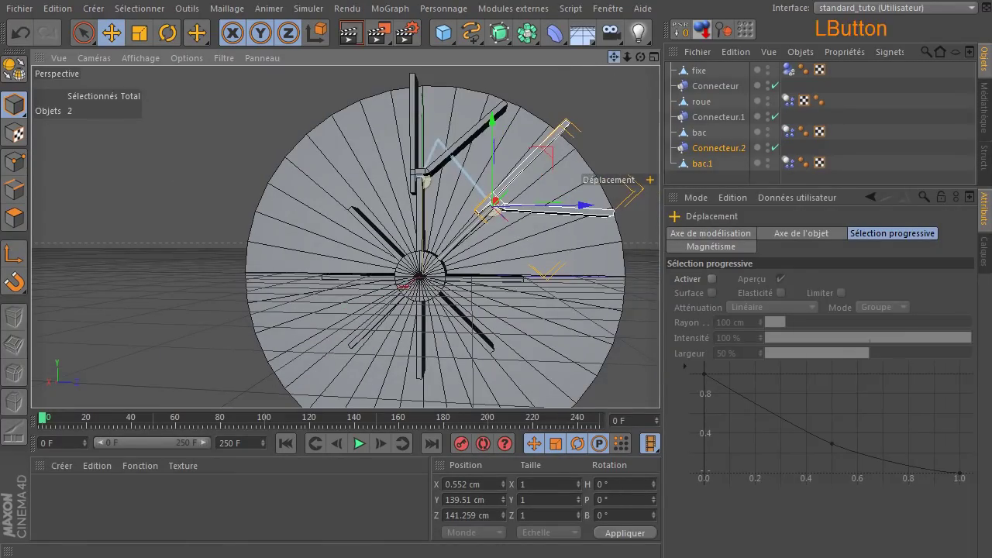
Enlarge the object list area and duplicate Connecteur.2 with bac.1 for the next spoke
left_click_drag(614, 58, 535, 12)
left_click(709, 197)
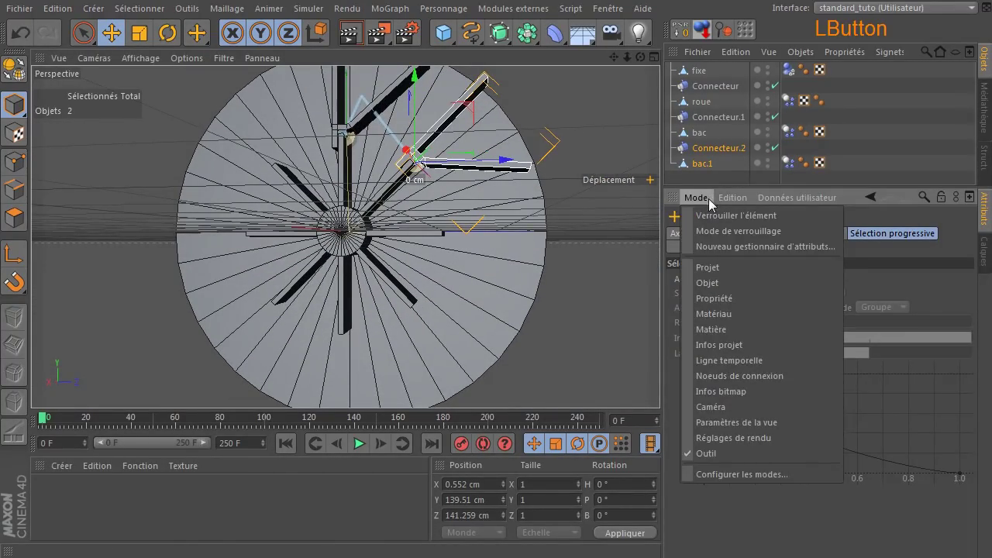
left_click_drag(723, 186, 730, 375)
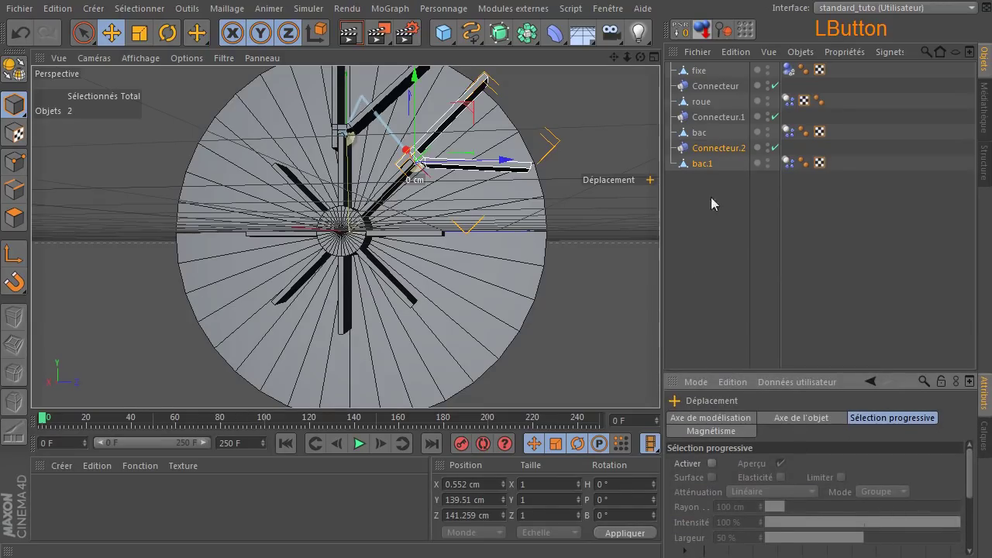
left_click_drag(713, 154, 696, 228, "ctrl")
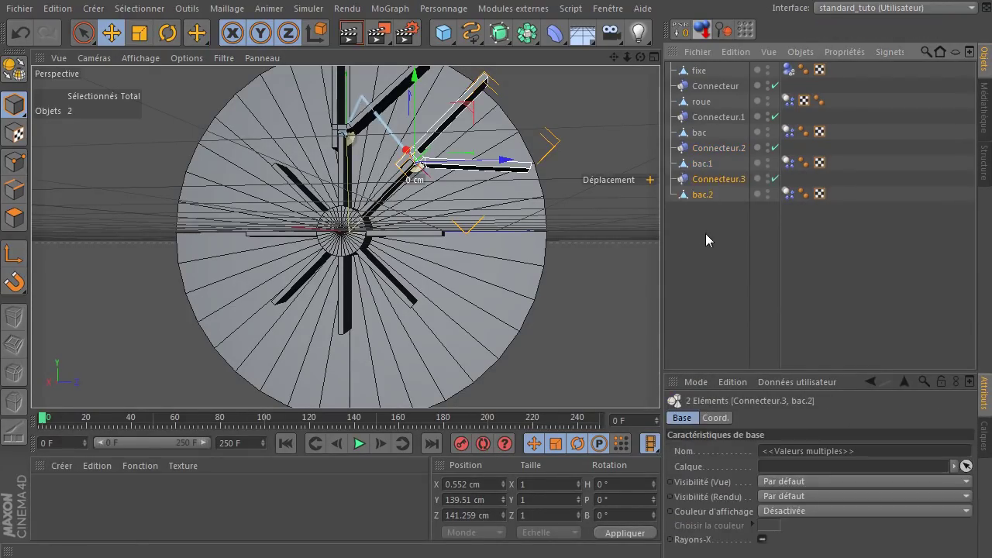
Rotate the Connecteur.3 and bac.2 pair clockwise to match the right horizontal spoke, and move it near that spoke's tip
left_click(169, 33)
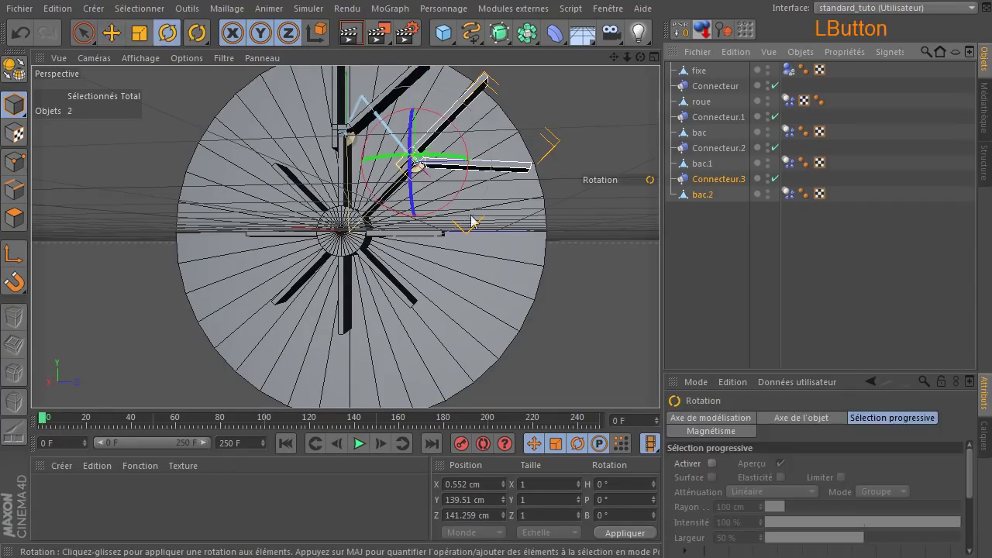
left_click_drag(461, 203, 432, 273)
left_click(112, 33)
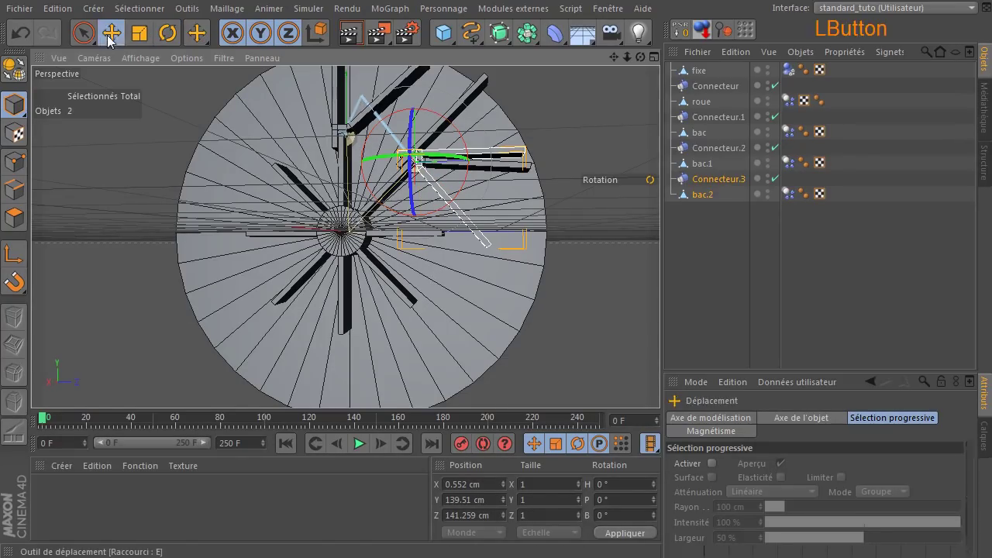
left_click_drag(467, 104, 467, 186)
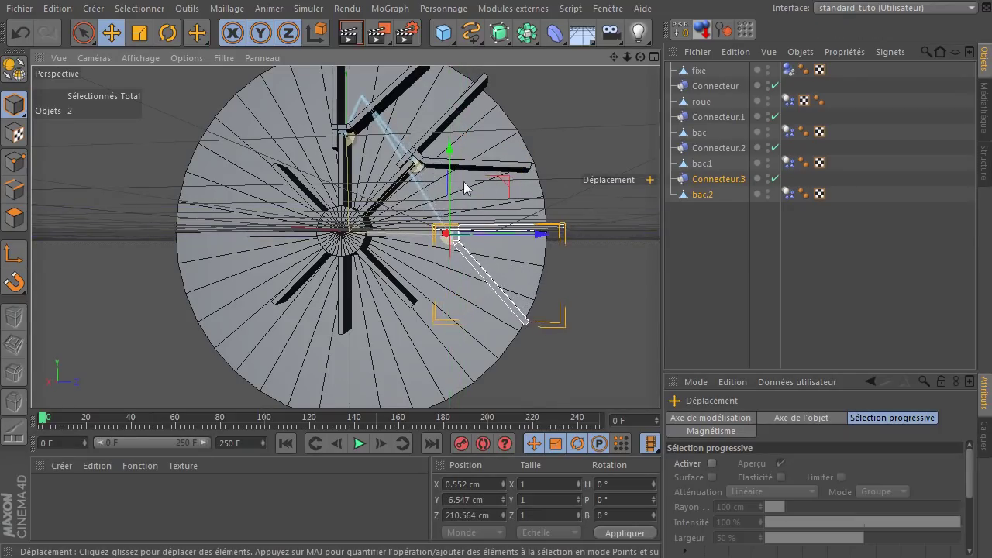
Fine-tune the Connecteur.3 and bac.2 pair against the right horizontal spoke's tip, at about Y -4.2 cm, Z 201 cm
scroll(387, 238, "up", 5)
left_click_drag(583, 157, 583, 151)
left_click_drag(654, 237, 640, 230)
middle_click(468, 251)
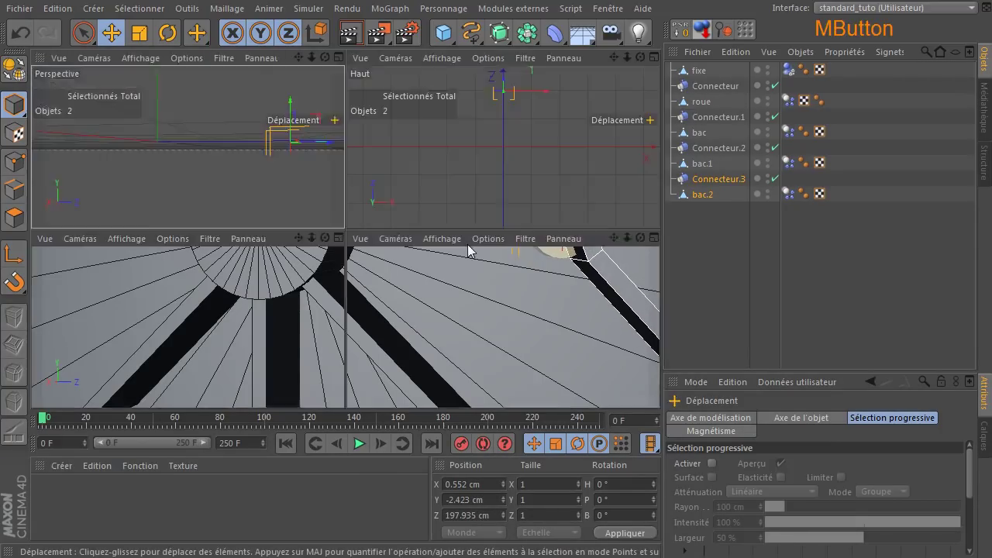
middle_click(213, 292)
scroll(452, 218, "up", 4)
scroll(438, 221, "up", 5)
left_click_drag(408, 261, 387, 213)
left_click_drag(345, 171, 354, 174)
scroll(303, 199, "down", 5)
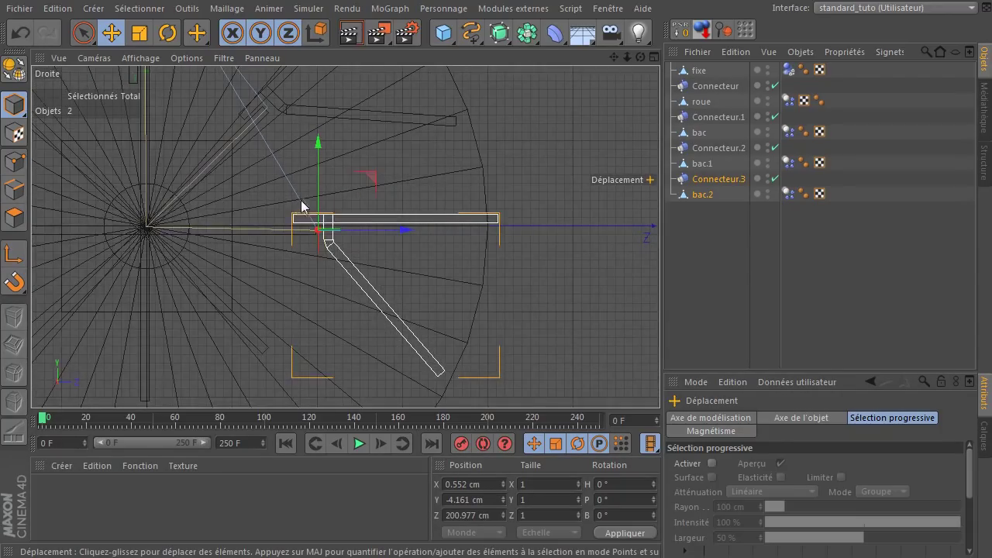
Duplicate Connecteur.3 with bac.2 and rotate the copied pair clockwise to match the wheel's lower-right diagonal spoke
middle_click(438, 150)
scroll(256, 177, "down", 4)
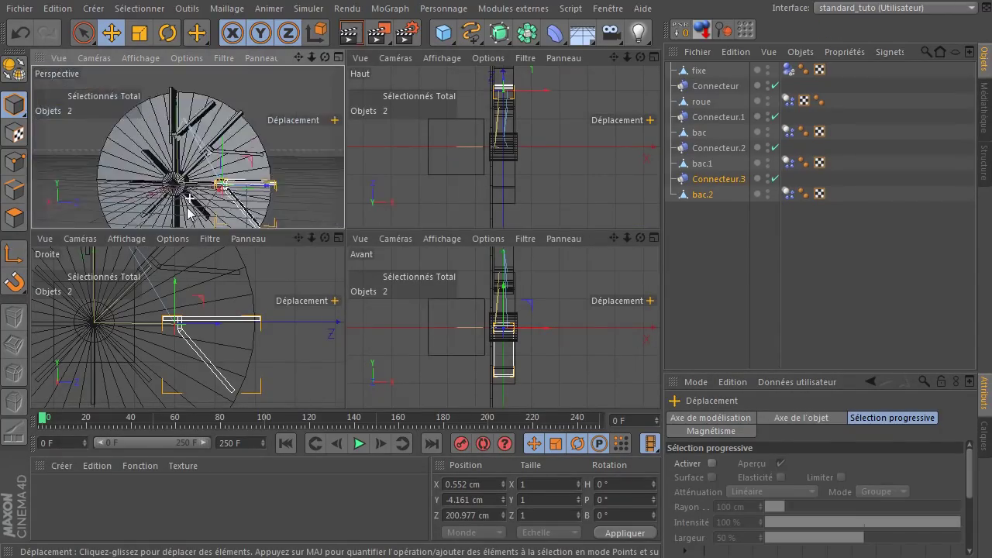
middle_click(256, 177)
left_click_drag(613, 56, 618, 0)
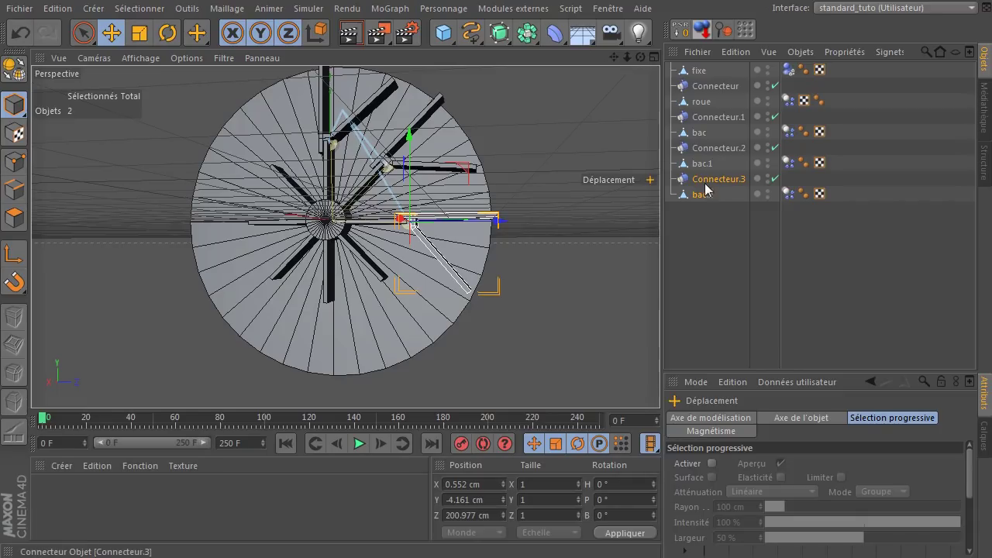
left_click_drag(707, 185, 705, 267, "ctrl")
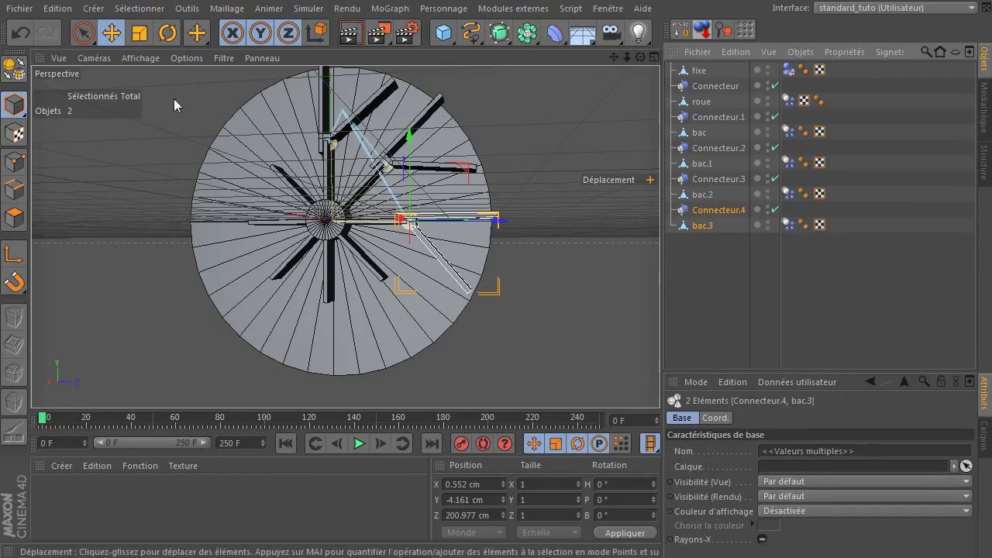
left_click(167, 33)
left_click_drag(454, 260, 419, 303)
left_click(112, 32)
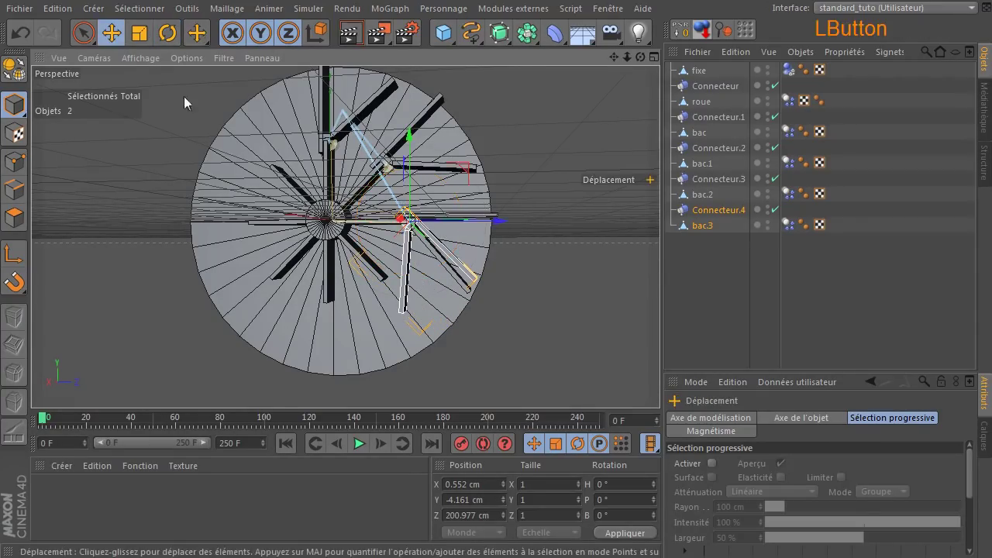
Move the Connecteur.4 and bac.3 pair onto the lower-right diagonal spoke's tip, at about Y -148.3 cm, Z 143.7 cm
scroll(354, 243, "up", 3)
left_click_drag(641, 59, 469, 257)
scroll(402, 316, "down", 3)
scroll(408, 305, "up", 4)
scroll(409, 310, "up", 2)
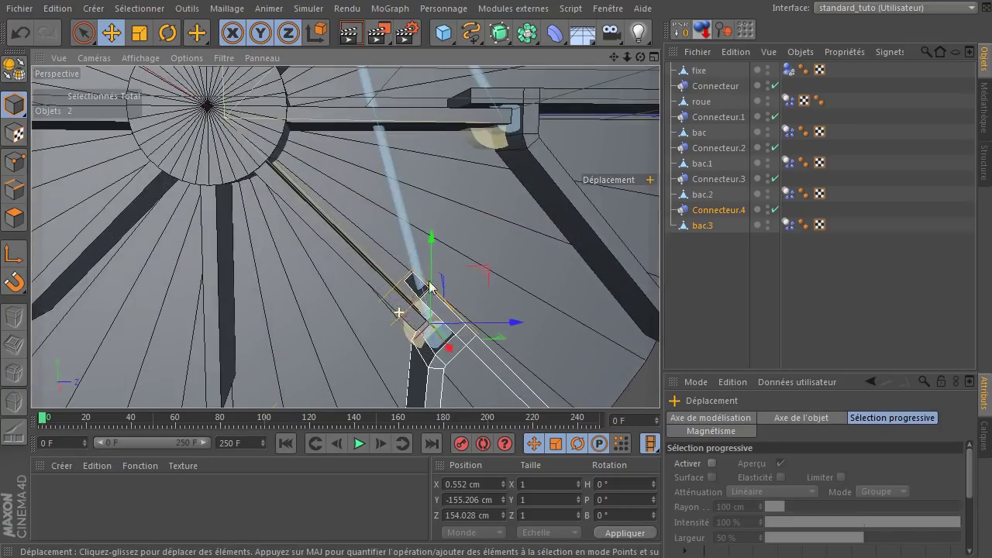
left_click_drag(641, 58, 496, 200)
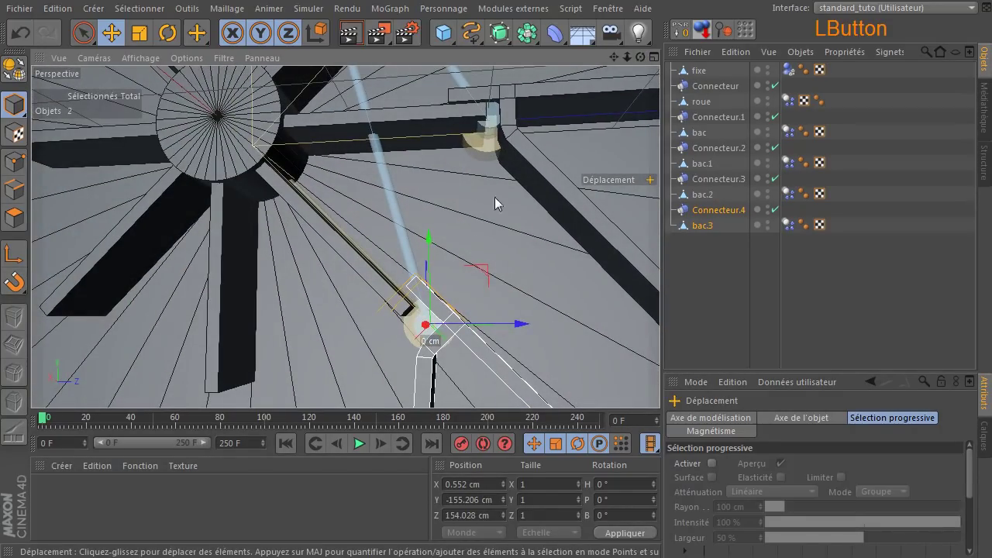
left_click_drag(480, 268, 468, 265)
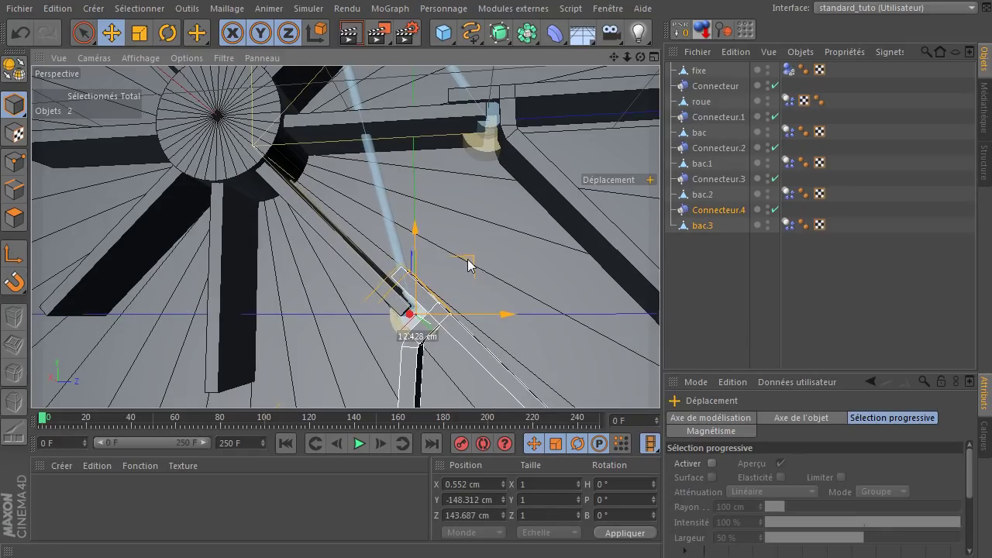
scroll(461, 233, "down", 8)
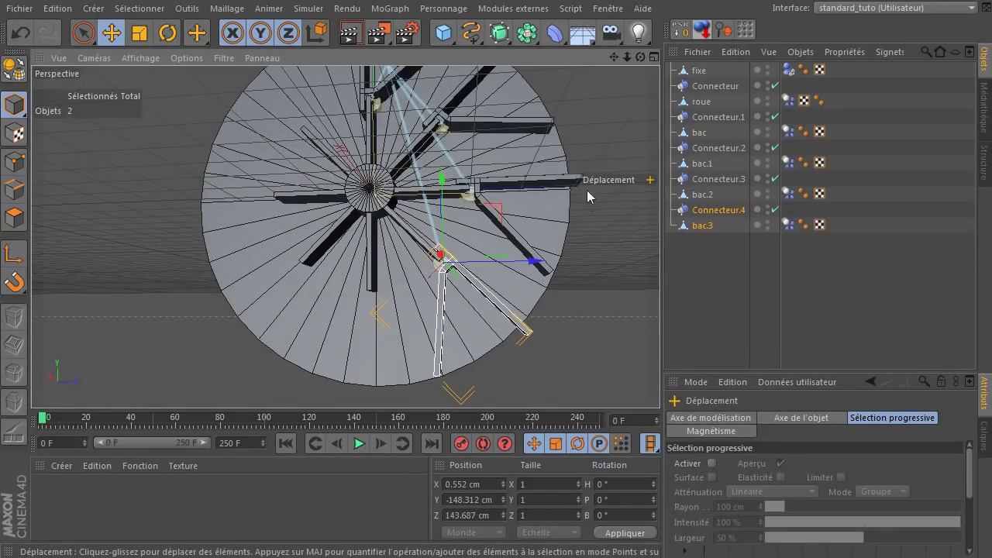
Duplicate Connecteur.4 with bac.3 and rotate the copied pair clockwise to match the wheel's bottom vertical spoke
left_click_drag(701, 220, 699, 285, "ctrl")
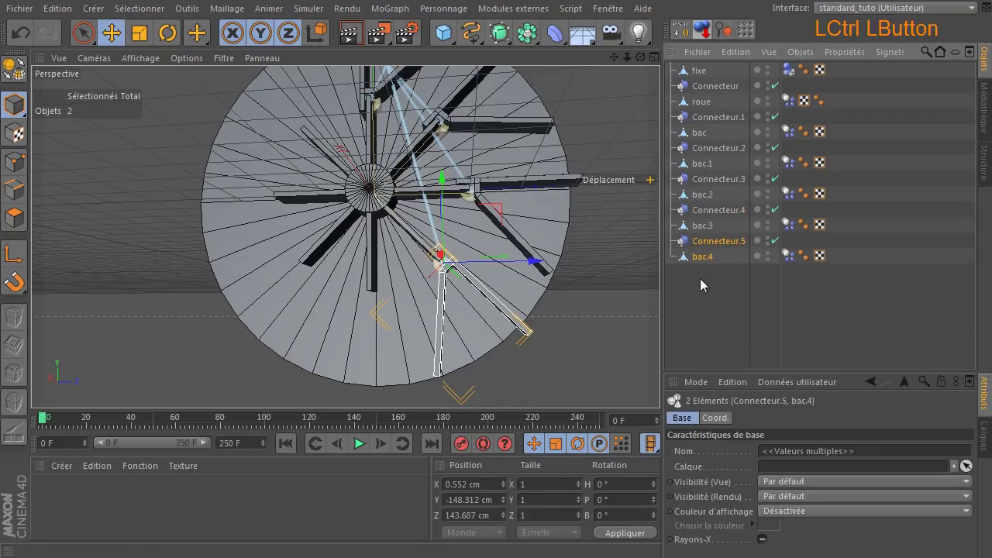
left_click(177, 35)
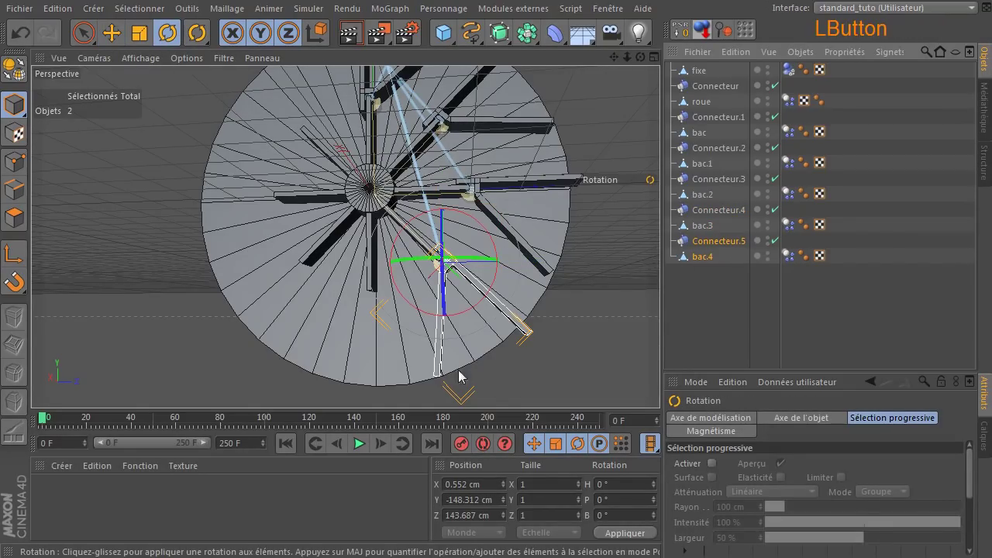
left_click_drag(489, 301, 454, 343)
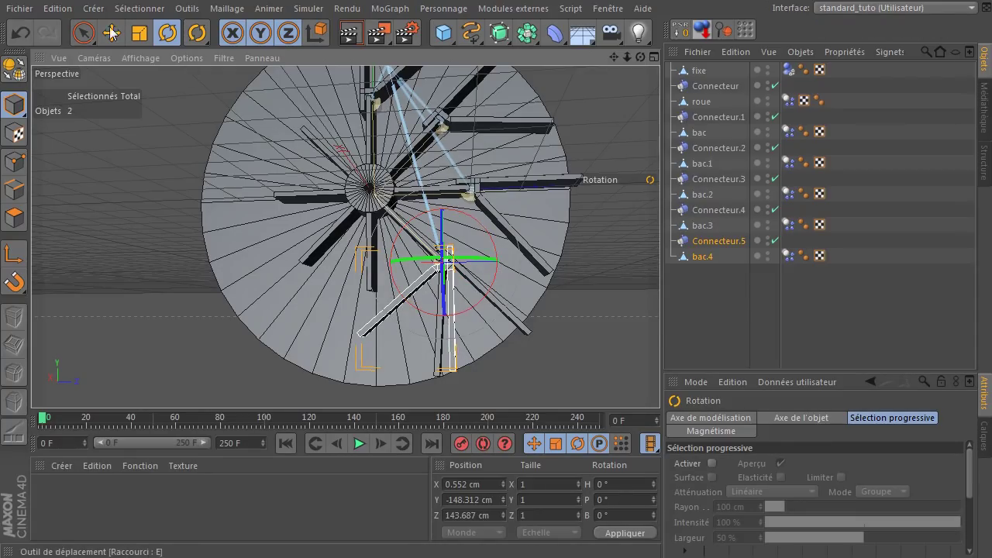
Move the Connecteur.5 and bac.4 pair onto the bottom vertical spoke's tip, at about Y -203.5 cm, Z -1.8 cm
left_click(111, 33)
left_click_drag(533, 261, 464, 273)
left_click_drag(372, 179, 341, 341)
scroll(340, 335, "up", 3)
scroll(341, 333, "up", 3)
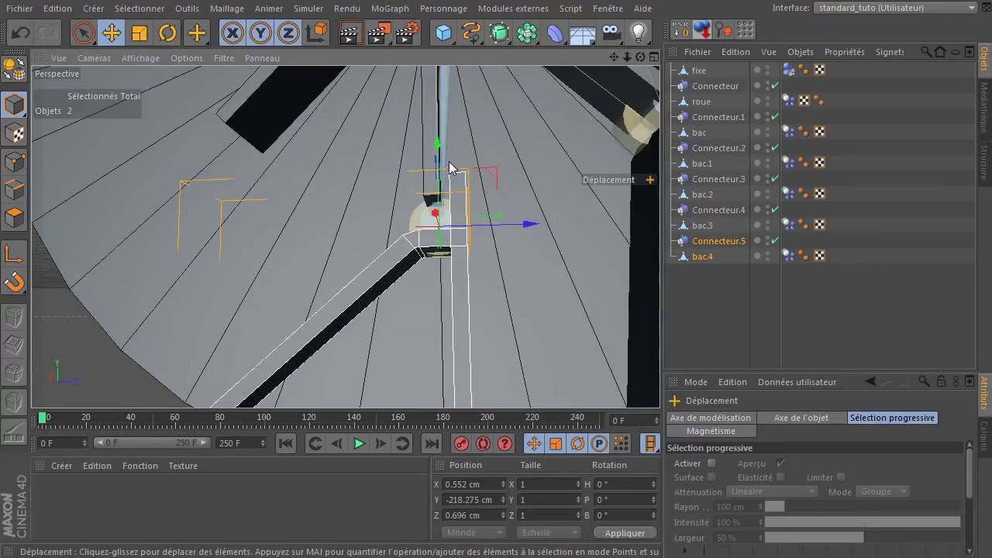
left_click_drag(436, 139, 440, 116)
left_click_drag(527, 204, 524, 202)
scroll(465, 199, "down", 5)
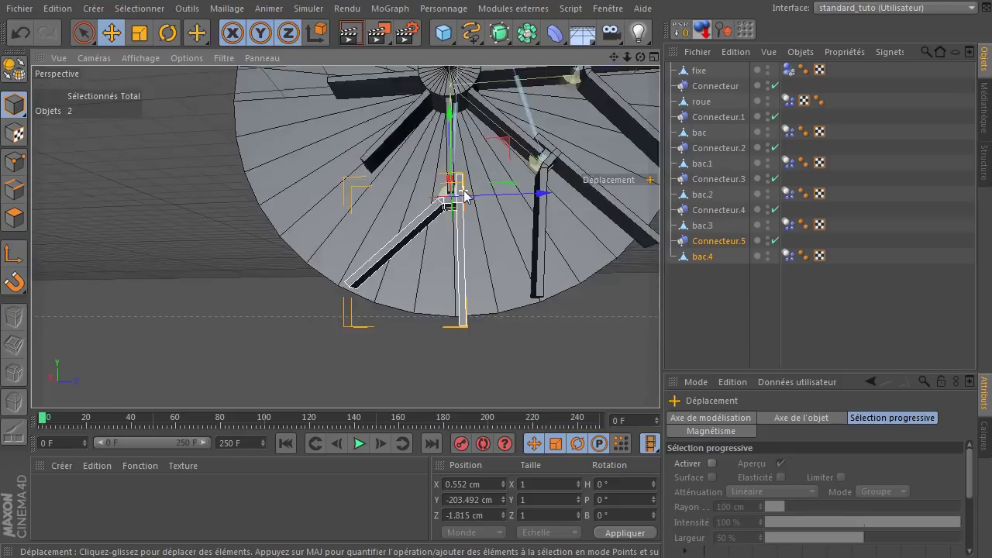
Duplicate Connecteur.5 with bac.4 and rotate the copied pair clockwise to match the wheel's lower-left diagonal spoke
left_click_drag(613, 57, 599, 140)
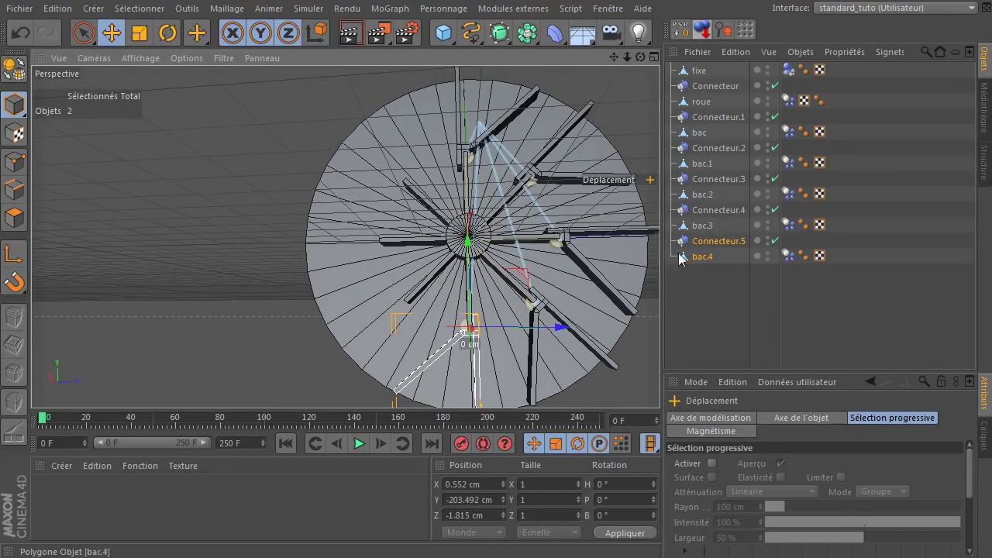
left_click_drag(705, 241, 735, 315, "ctrl")
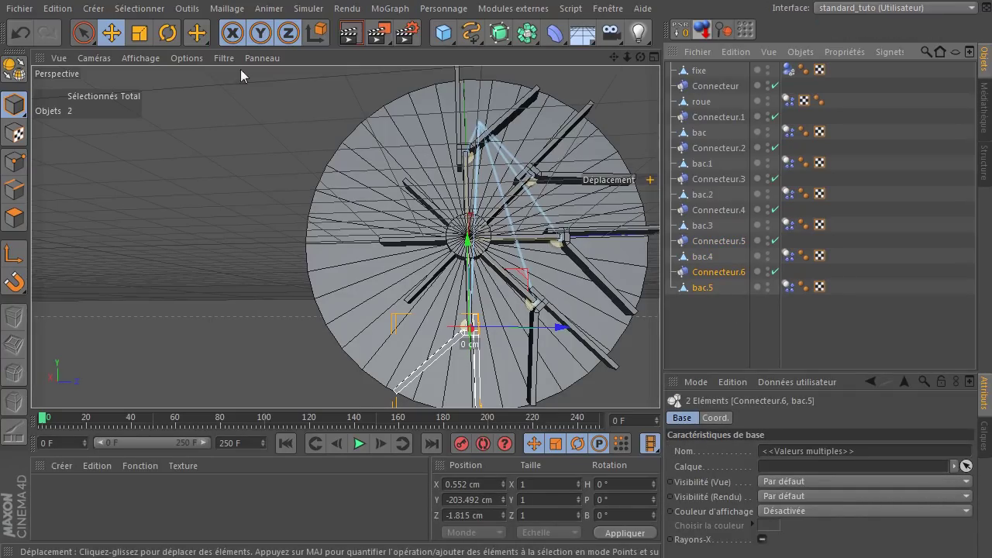
left_click(167, 33)
left_click_drag(524, 346, 489, 392)
key("ctrl+z")
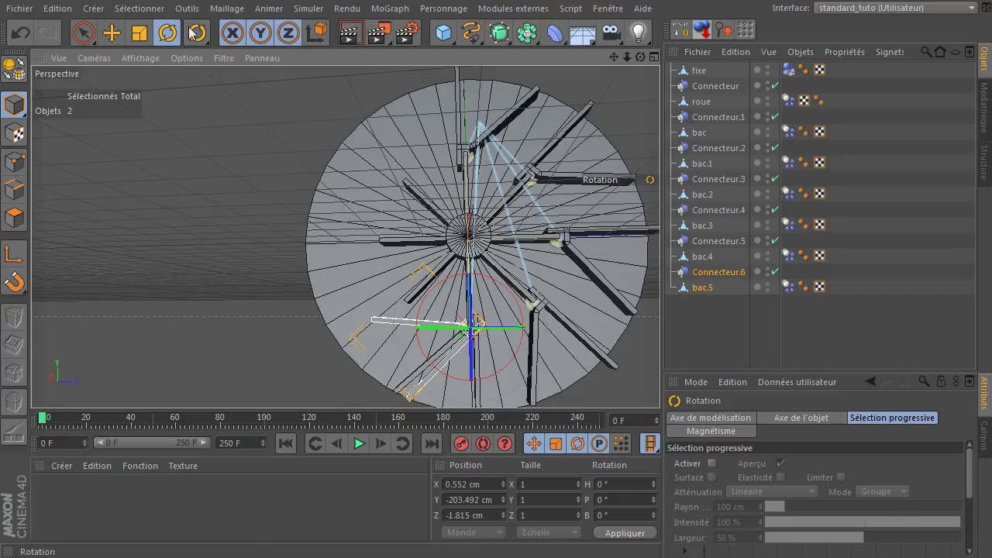
Move the Connecteur.6 and bac.5 pair onto the lower-left diagonal spoke's tip, at about Y -146.2 cm, Z -144.6 cm
left_click(112, 32)
left_click_drag(527, 289, 465, 255)
scroll(372, 306, "up", 5)
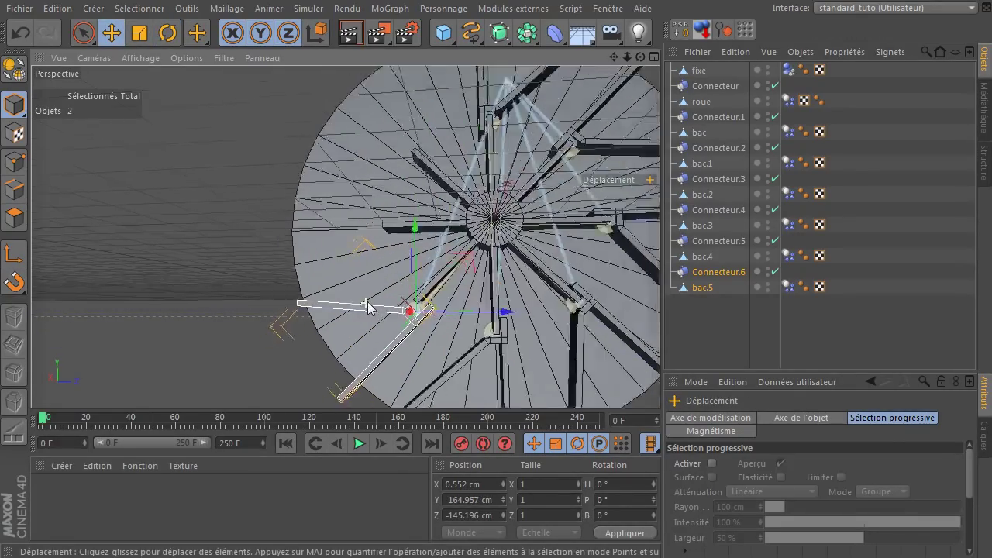
scroll(373, 306, "up", 2)
left_click_drag(553, 288, 549, 256)
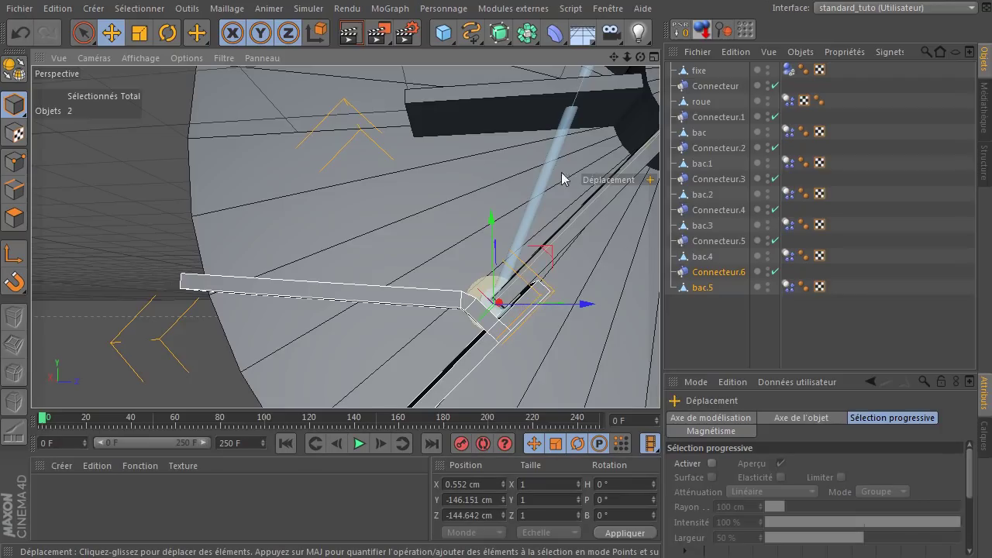
scroll(476, 248, "down", 4)
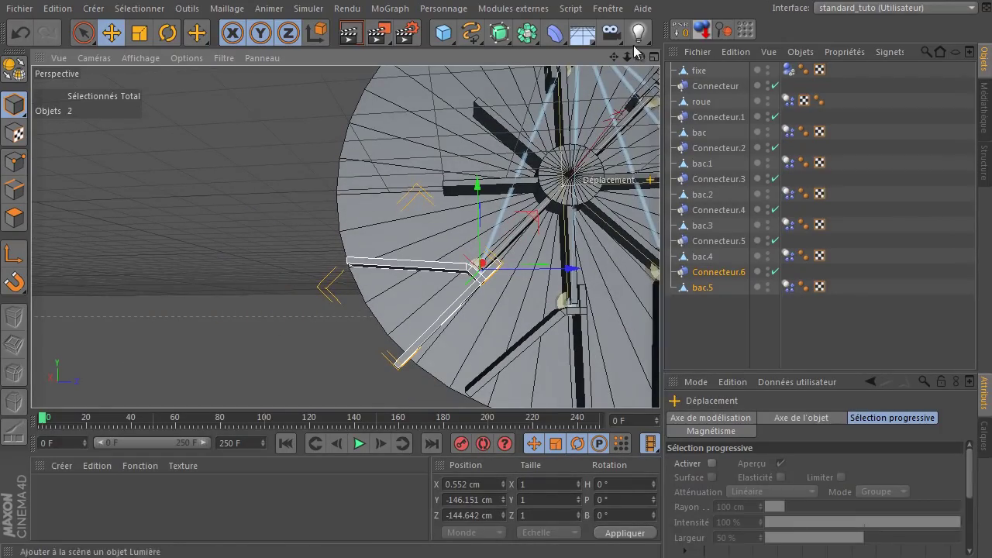
Duplicate Connecteur.6 with bac.5 and rotate the copied pair clockwise to match the wheel's left horizontal spoke
left_click_drag(615, 57, 599, 148)
left_click_drag(713, 277, 722, 332, "ctrl")
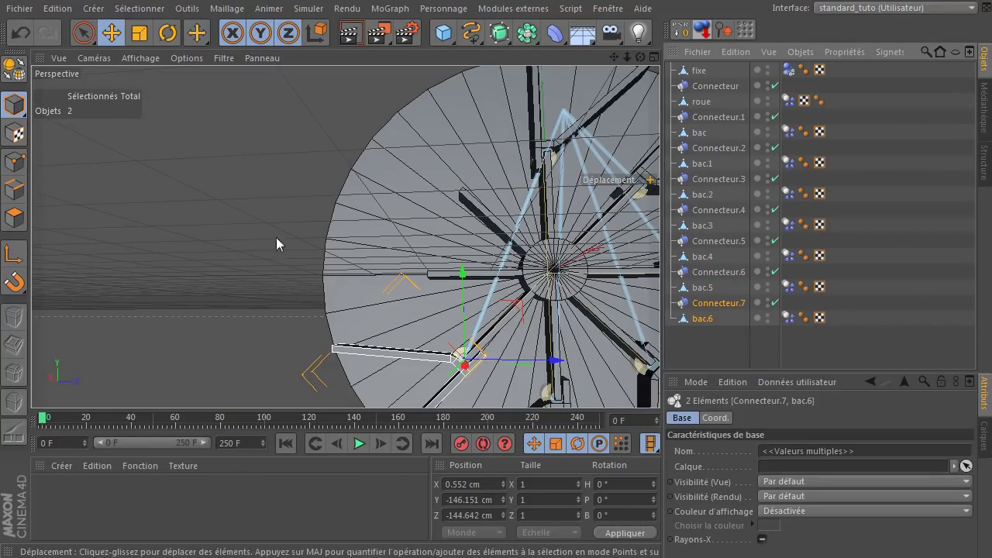
left_click(167, 33)
left_click_drag(511, 336, 469, 269)
Move the Connecteur.7 and bac.6 pair onto the left horizontal spoke's tip, at about Y -5.1 cm, Z -205.9 cm
left_click(112, 32)
scroll(417, 257, "up", 5)
left_click_drag(538, 339, 547, 337)
left_click_drag(454, 250, 461, 270)
scroll(472, 265, "down", 8)
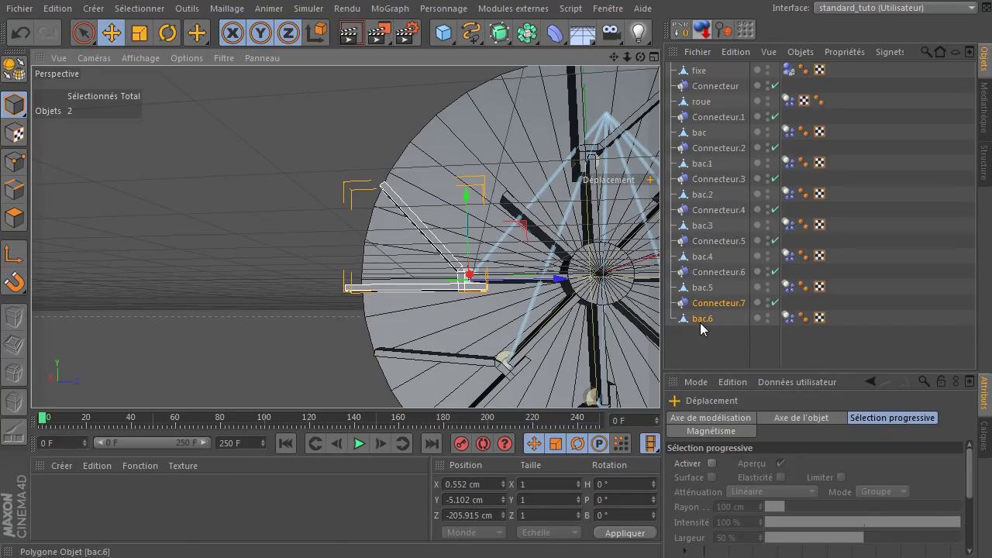
scroll(498, 249, "down", 5)
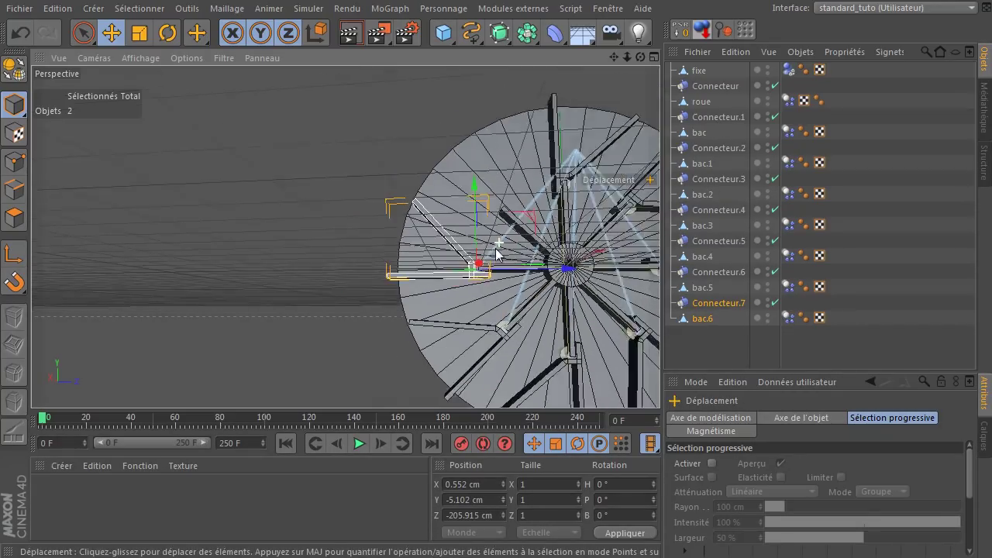
Duplicate Connecteur.7 with bac.6 and rotate the copied pair clockwise to match the wheel's upper-left diagonal spoke
left_click_drag(701, 309, 710, 344, "ctrl")
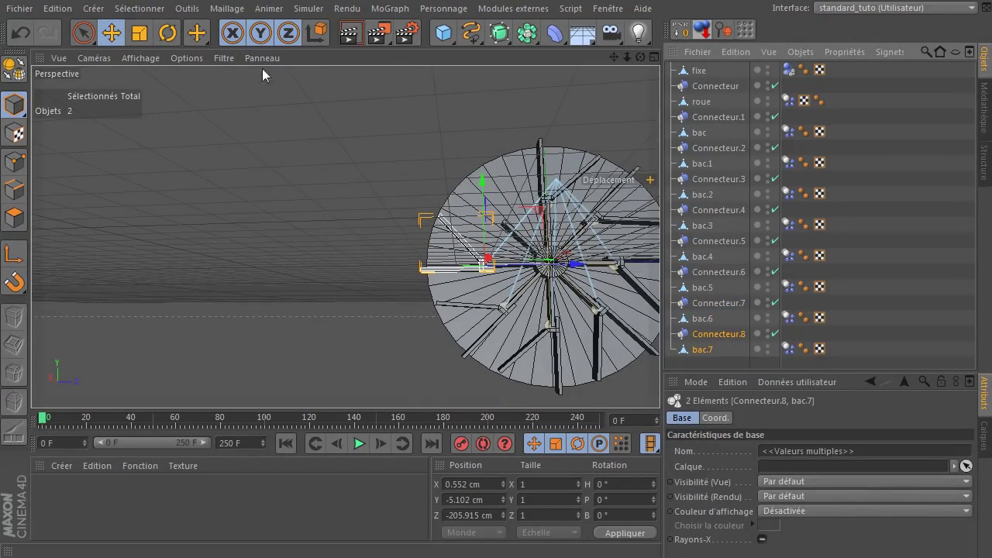
left_click(172, 33)
left_click_drag(543, 275, 504, 324)
Move the Connecteur.8 and bac.7 pair onto the upper-left diagonal spoke's tip, at about Y 140.8 cm, Z -146.3 cm, and deselect it
left_click(112, 33)
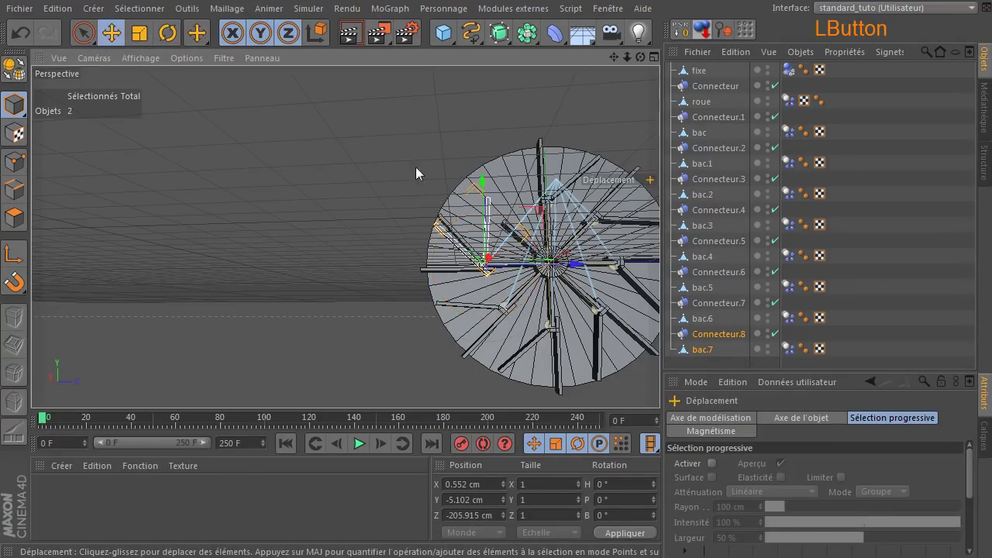
scroll(536, 220, "up", 3)
scroll(536, 221, "up", 3)
left_click_drag(395, 326, 451, 177)
scroll(374, 215, "up", 5)
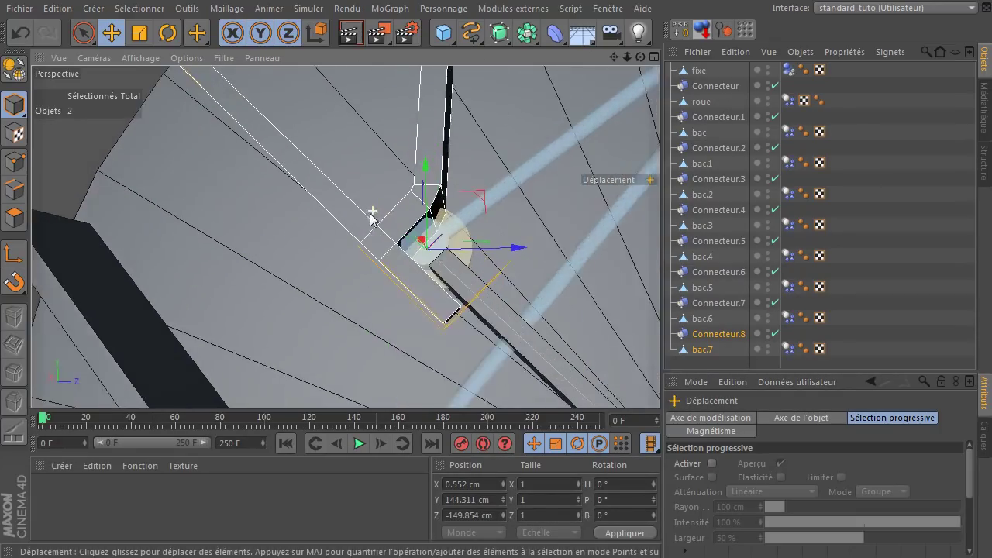
left_click_drag(498, 200, 509, 210)
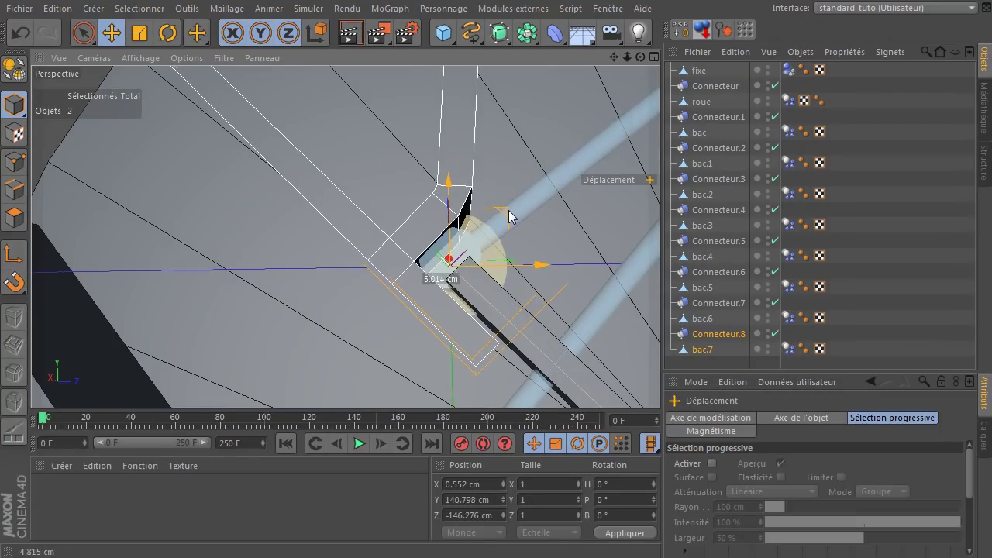
scroll(341, 245, "down", 6)
scroll(326, 248, "down", 3)
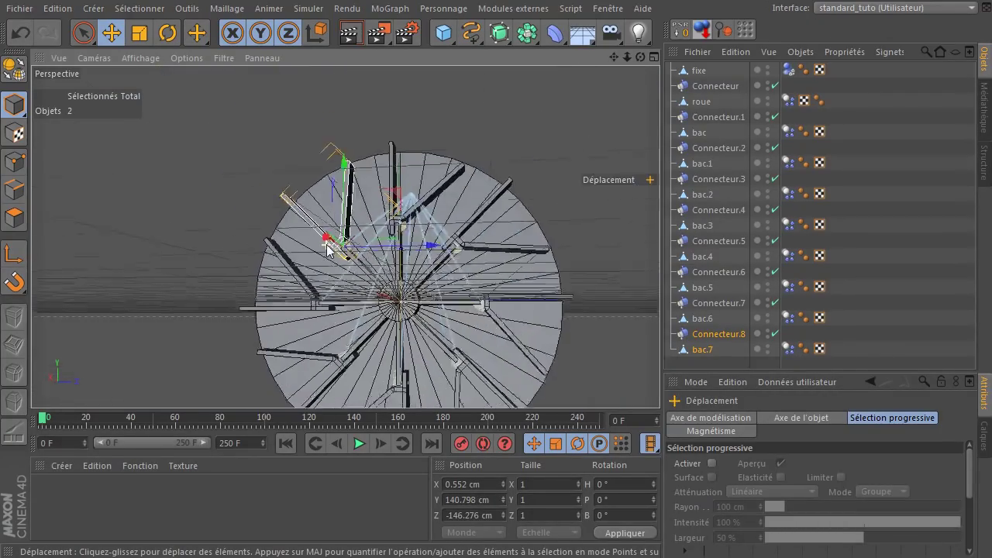
left_click(532, 157)
Examine the shared collision settings in the dynamics body tags of roue, bac, bac.1 and bac.2
scroll(498, 153, "down", 3)
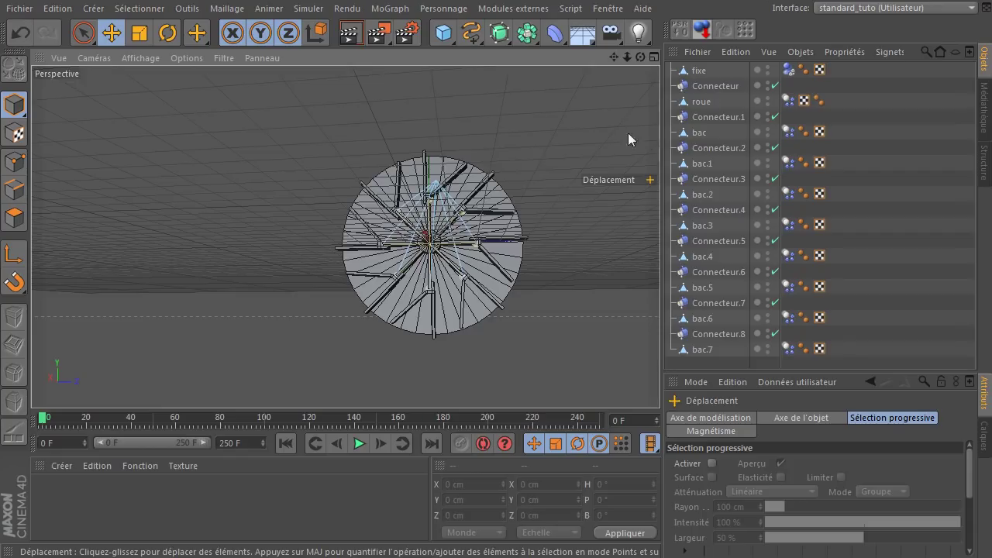
left_click_drag(640, 56, 560, 48)
scroll(382, 189, "up", 2)
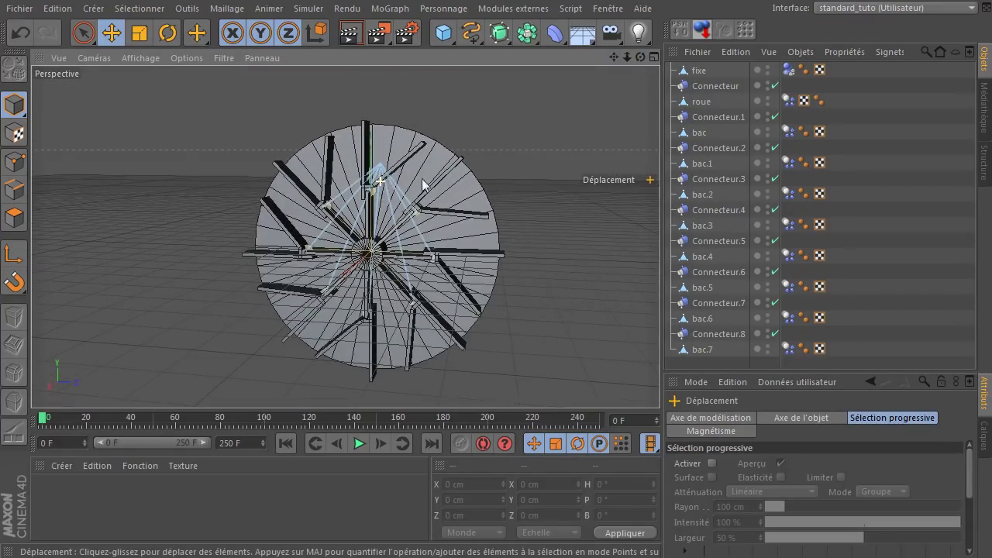
left_click(788, 101)
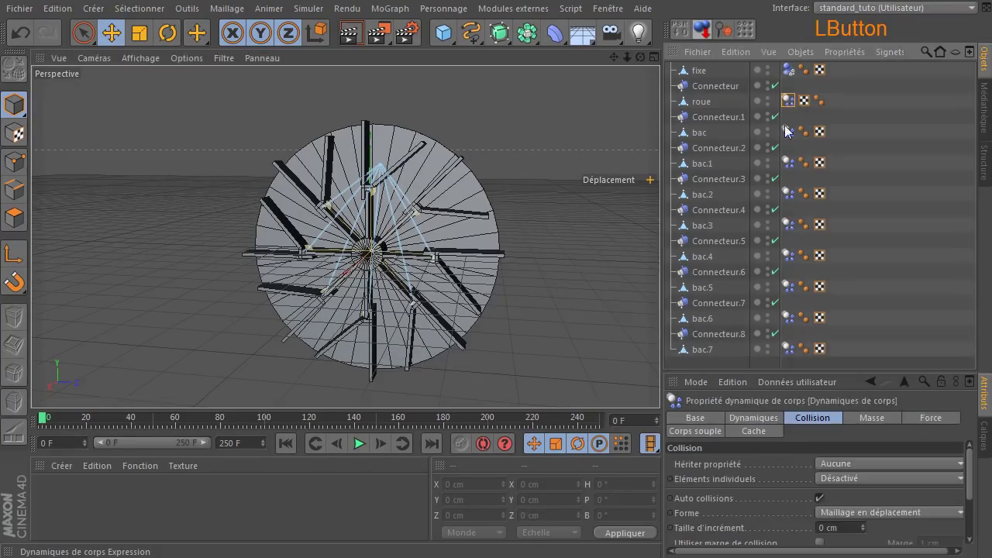
left_click(788, 132, "ctrl")
left_click(787, 162, "ctrl")
left_click(787, 194, "ctrl")
left_click_drag(833, 372, 831, 200)
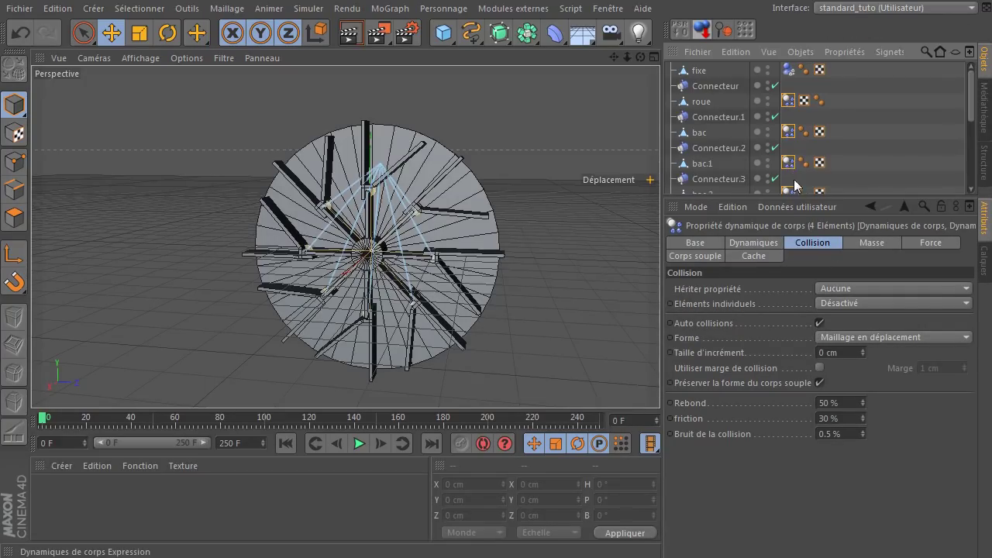
left_click(806, 160)
Compare which objects Connecteur, Connecteur.1, Connecteur.2 and Connecteur.3 link as Objet A and Objet B, and their collision option
left_click(714, 86)
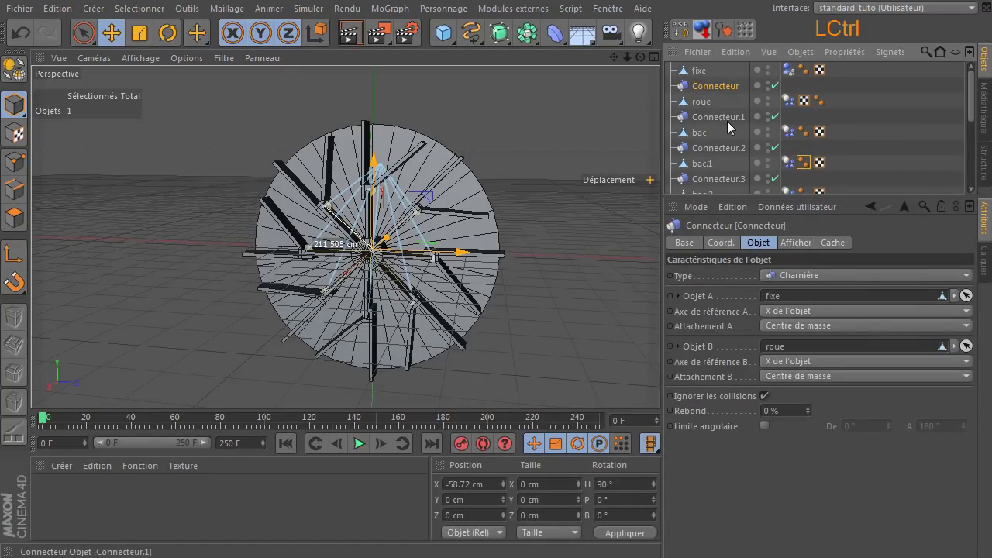
left_click(725, 118, "ctrl")
left_click(718, 147, "ctrl")
left_click(708, 180, "ctrl")
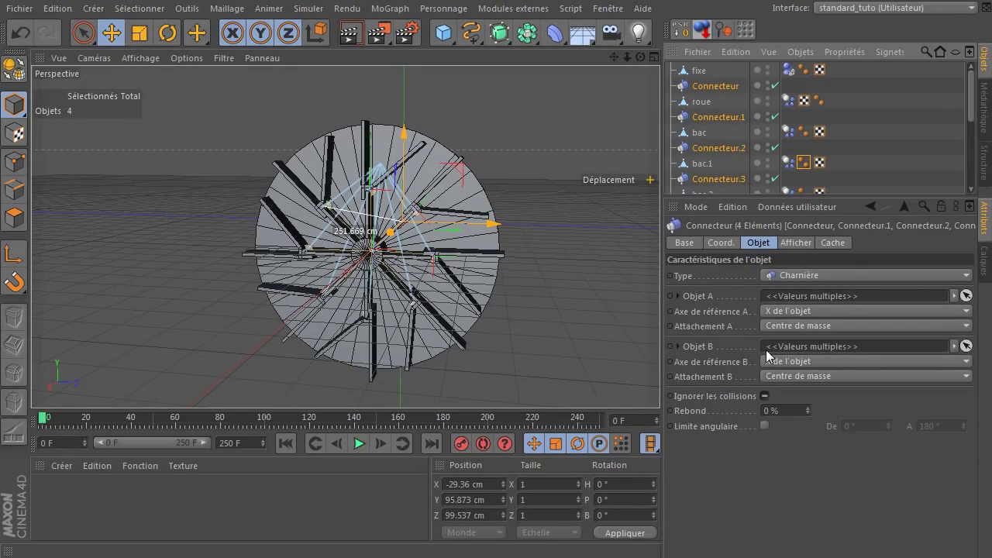
left_click_drag(771, 198, 771, 283)
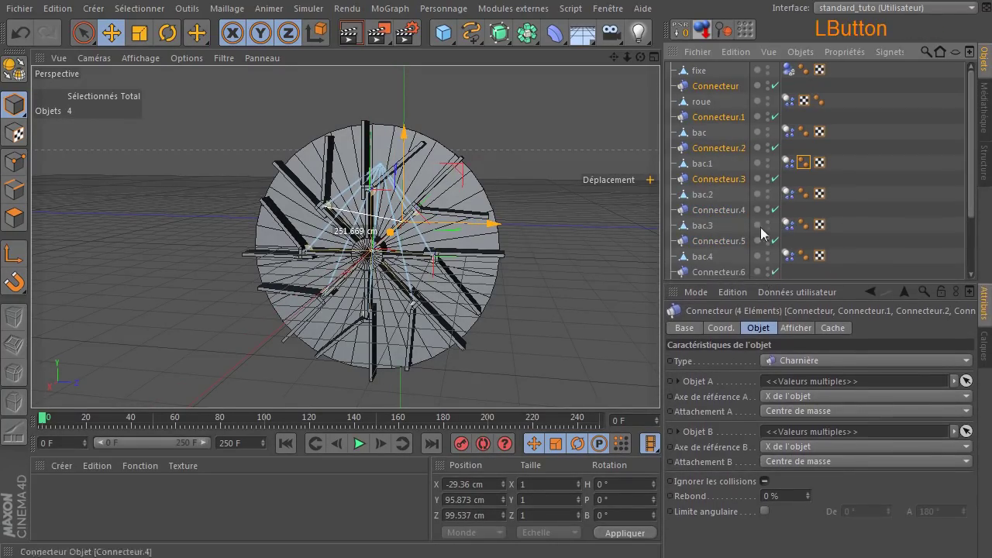
left_click(707, 116)
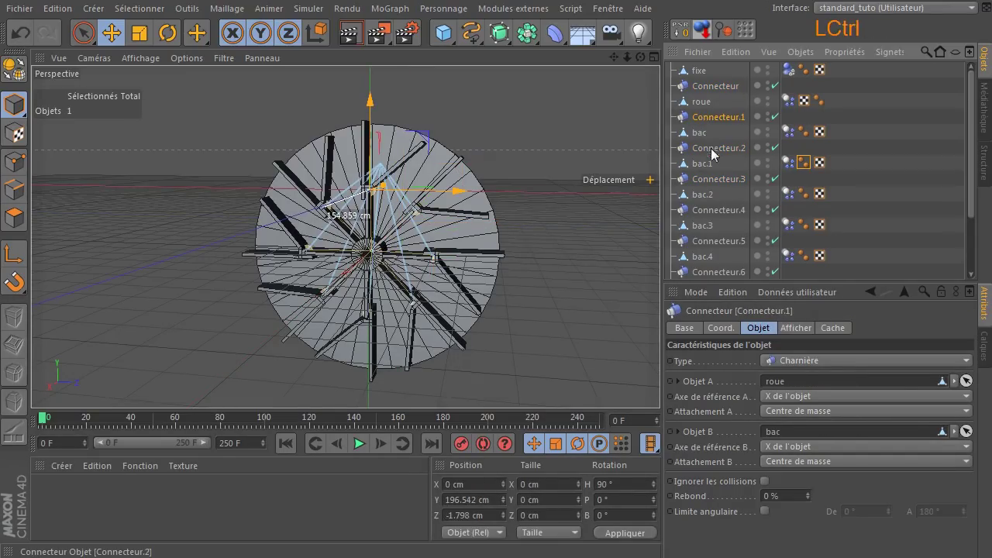
left_click(718, 148, "ctrl")
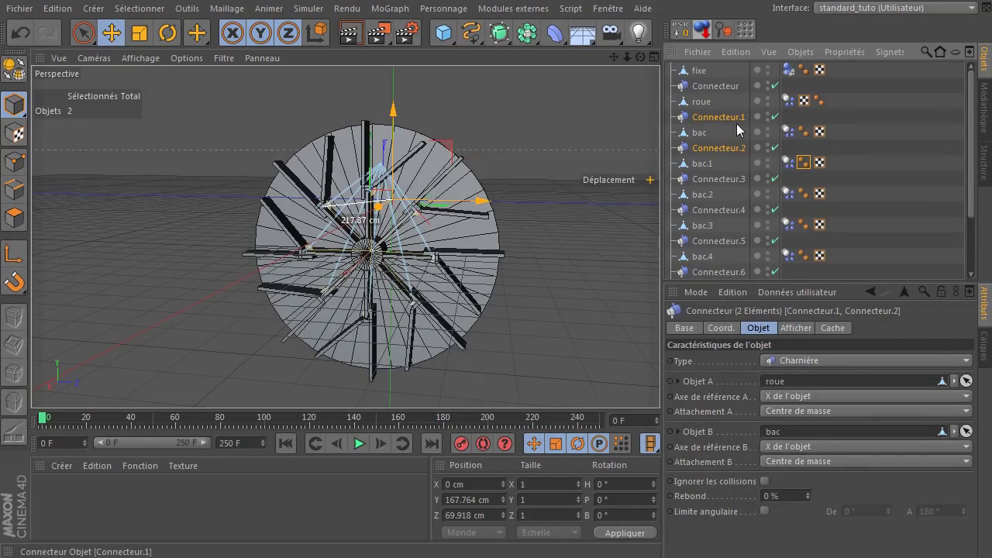
left_click(716, 87)
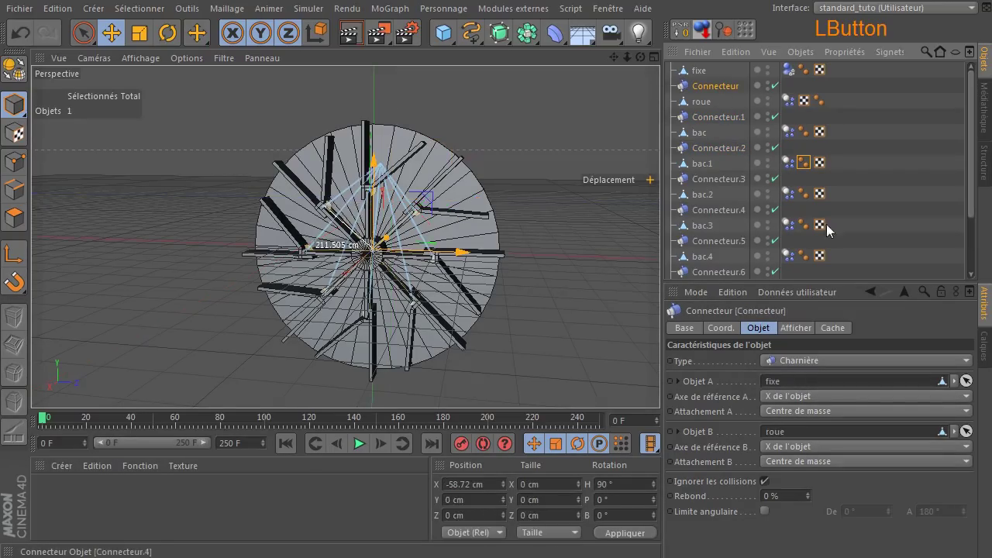
left_click(716, 117)
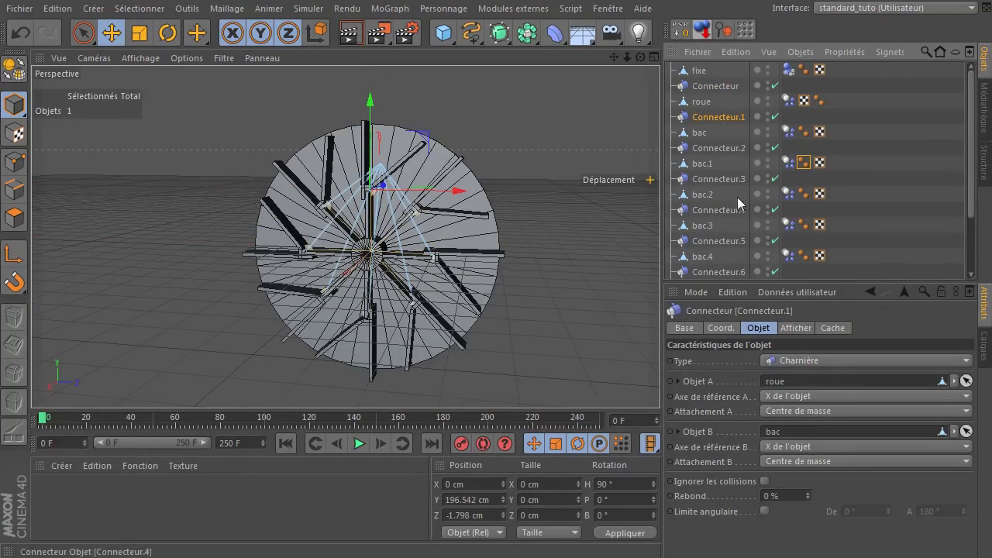
Assign bac.1 as Objet B of Connecteur.2 and bac.2 as Objet B of Connecteur.3
left_click(713, 152)
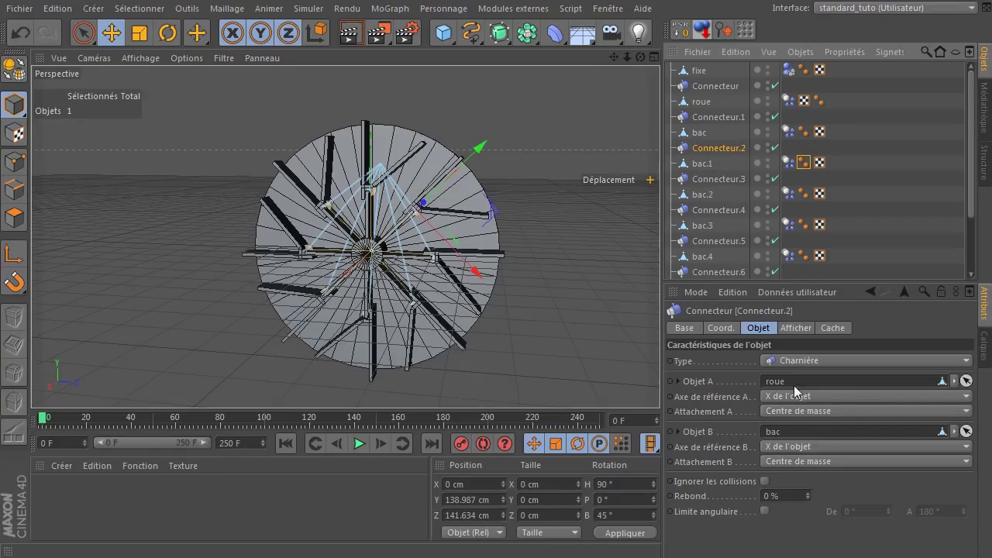
left_click_drag(706, 168, 750, 210)
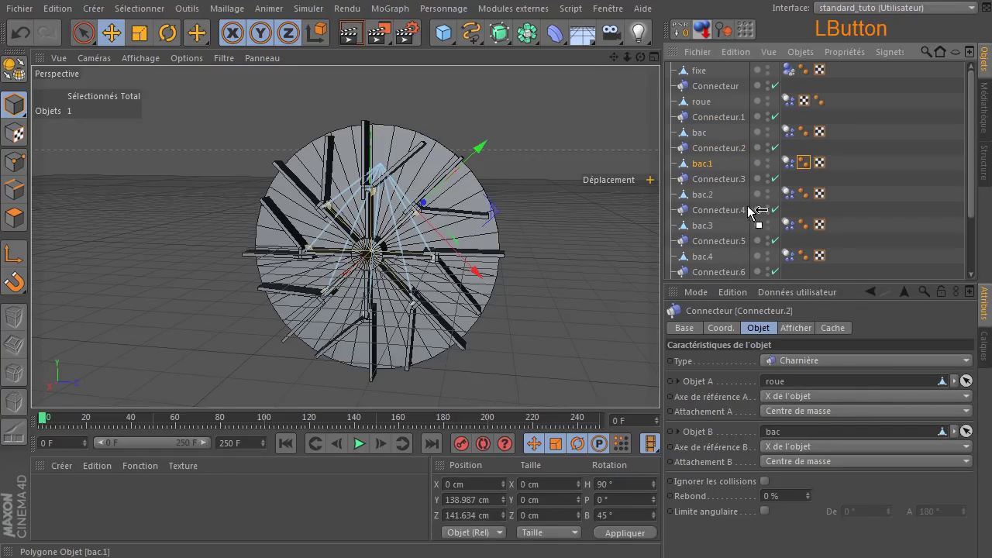
left_click_drag(828, 414, 806, 433)
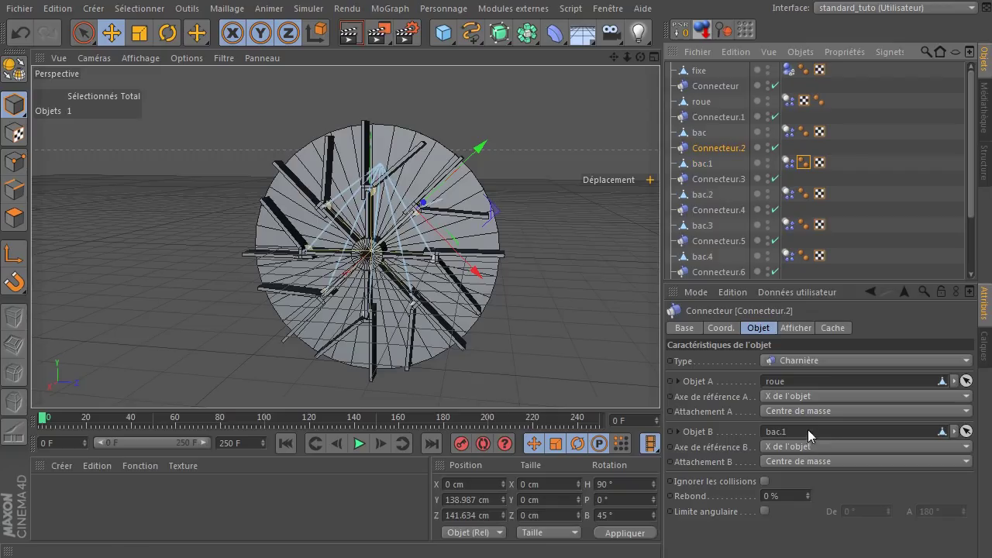
left_click(721, 177)
left_click_drag(709, 194, 788, 335)
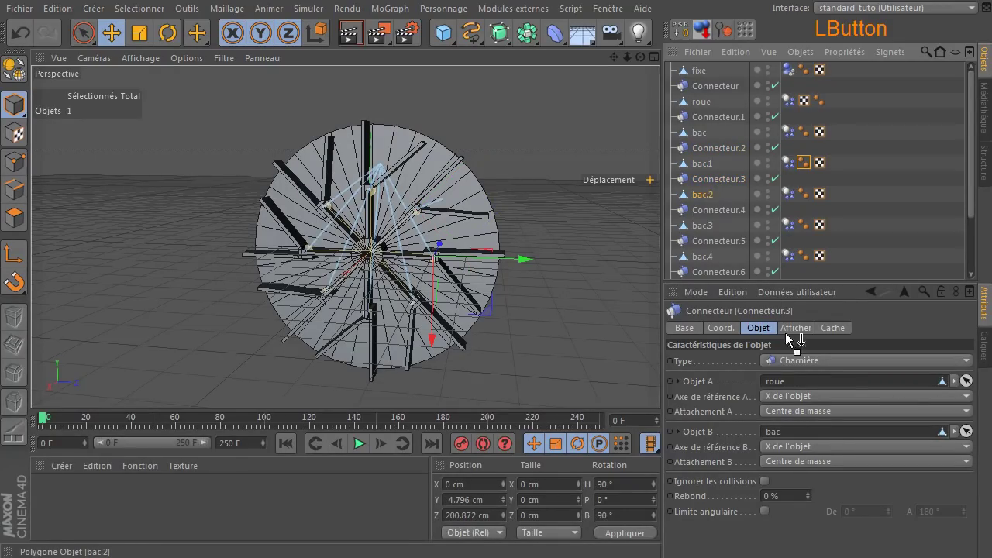
left_click_drag(781, 422, 780, 426)
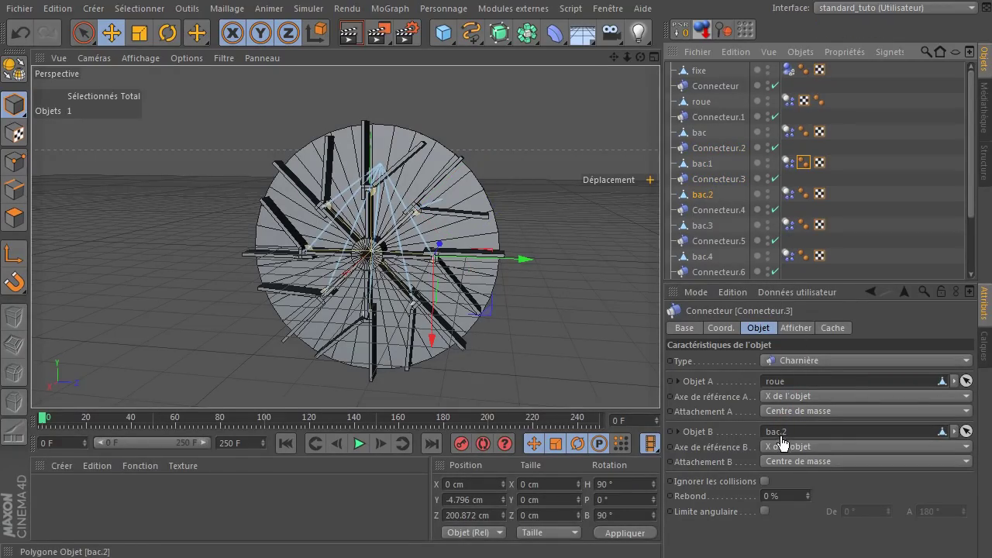
Assign bac.3 as Objet B of Connecteur.4 and check the links of Connecteur.3 and Connecteur.4
left_click(724, 211)
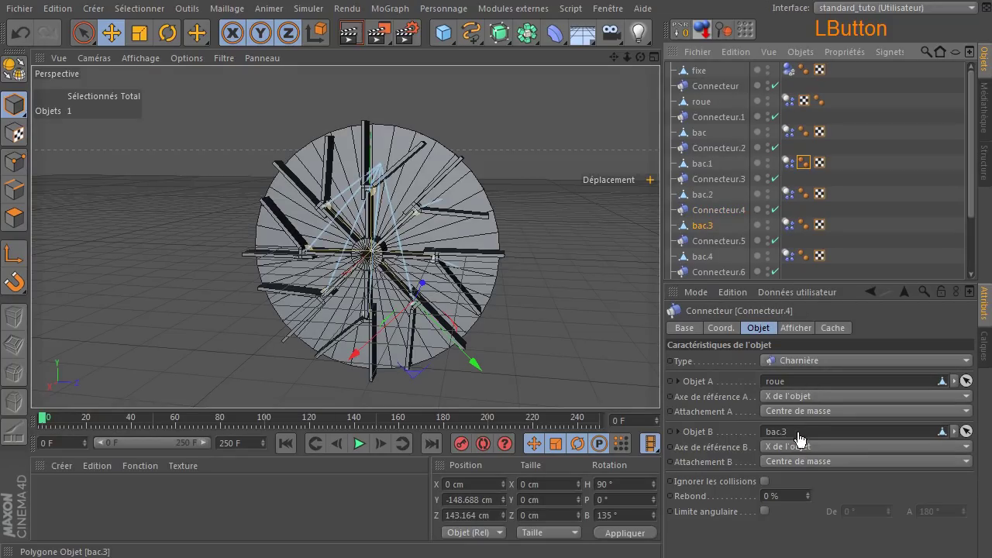
left_click_drag(799, 434, 799, 431)
left_click(731, 179)
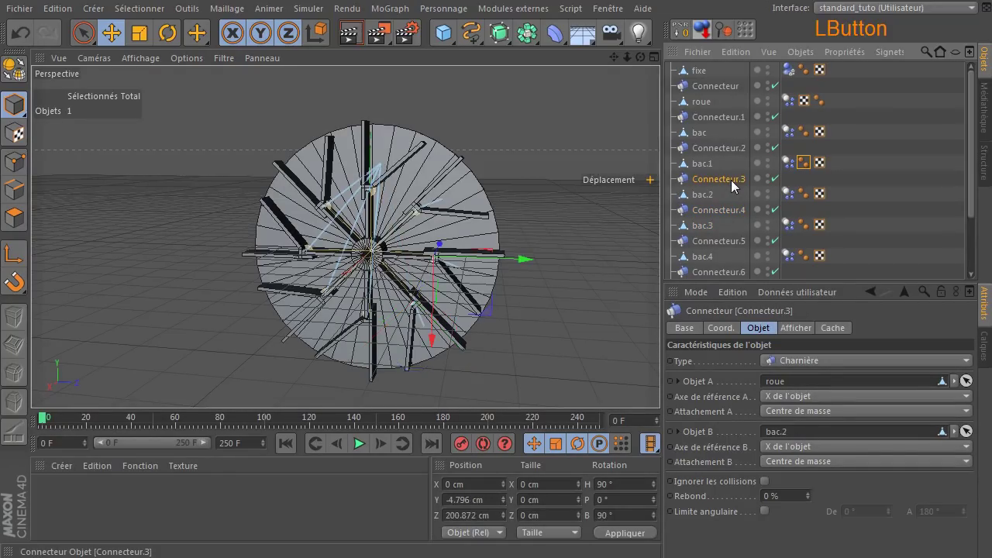
left_click(724, 209)
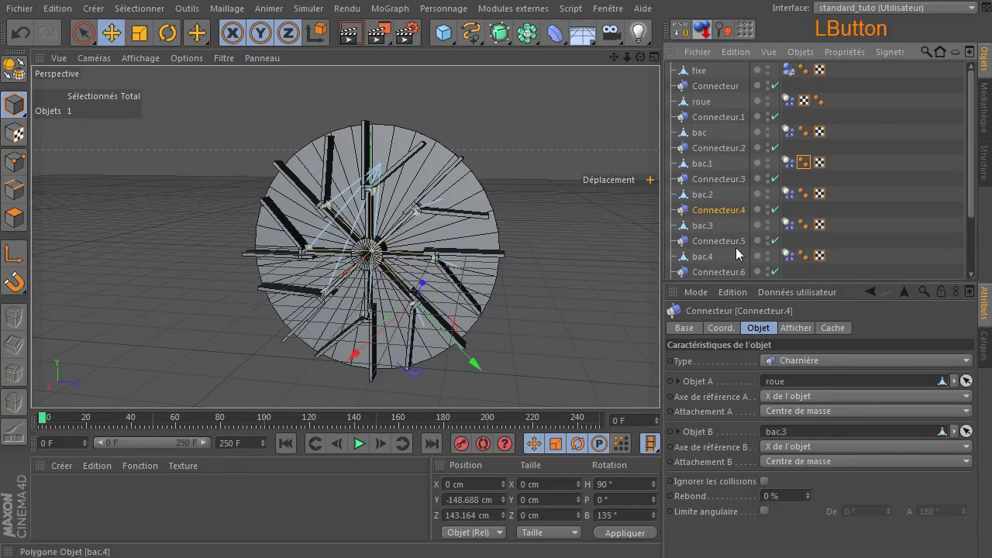
Assign bac.4 as Objet B of Connecteur.5
scroll(736, 233, "down", 3)
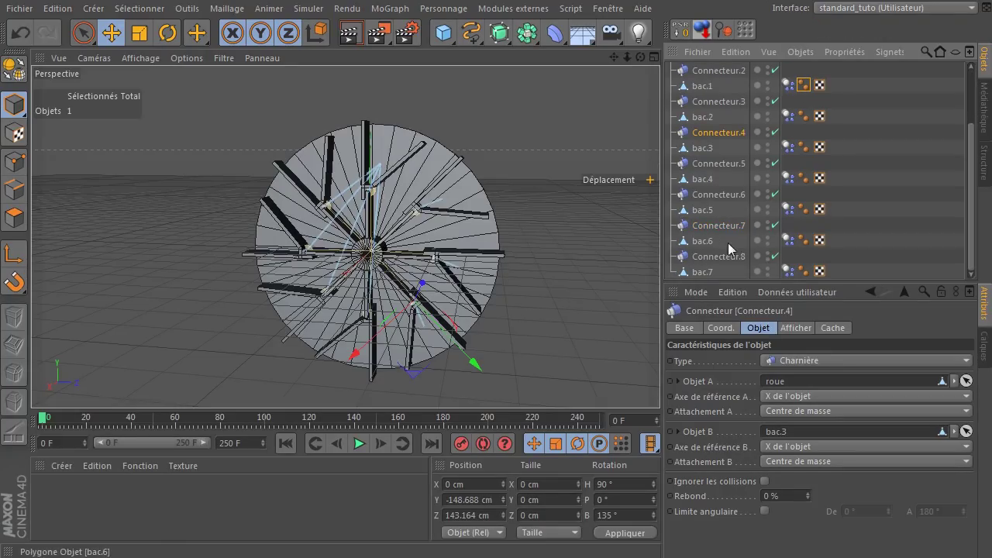
left_click(718, 165)
left_click(697, 185)
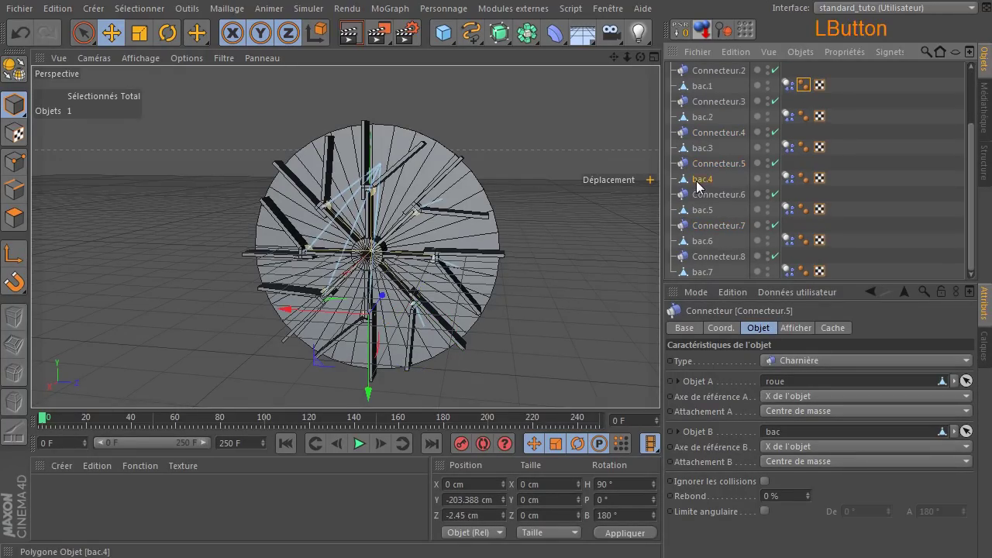
left_click_drag(846, 419, 823, 434)
Assign bac.5 as Objet B of Connecteur.6 and bac.6 as Objet B of Connecteur.7
left_click(718, 194)
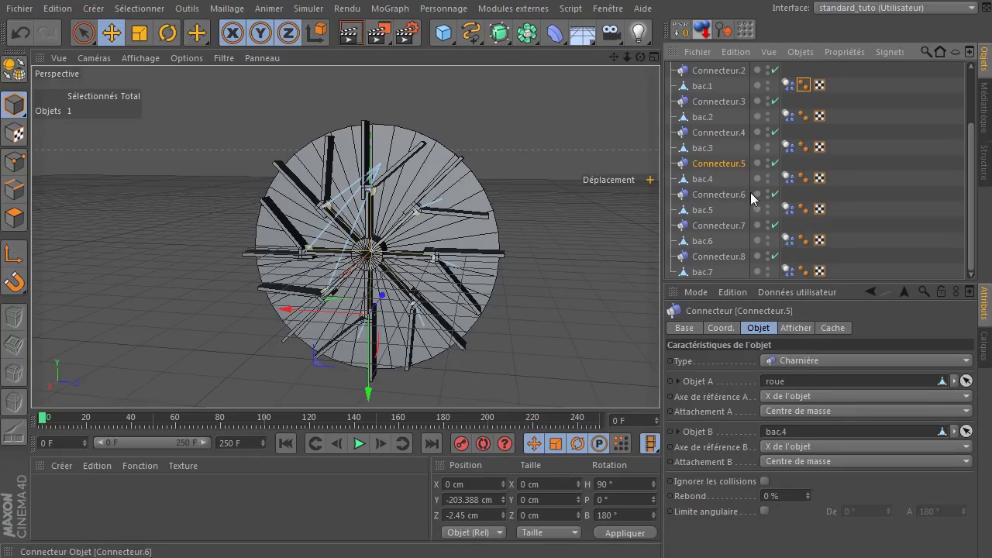
left_click_drag(806, 444, 804, 433)
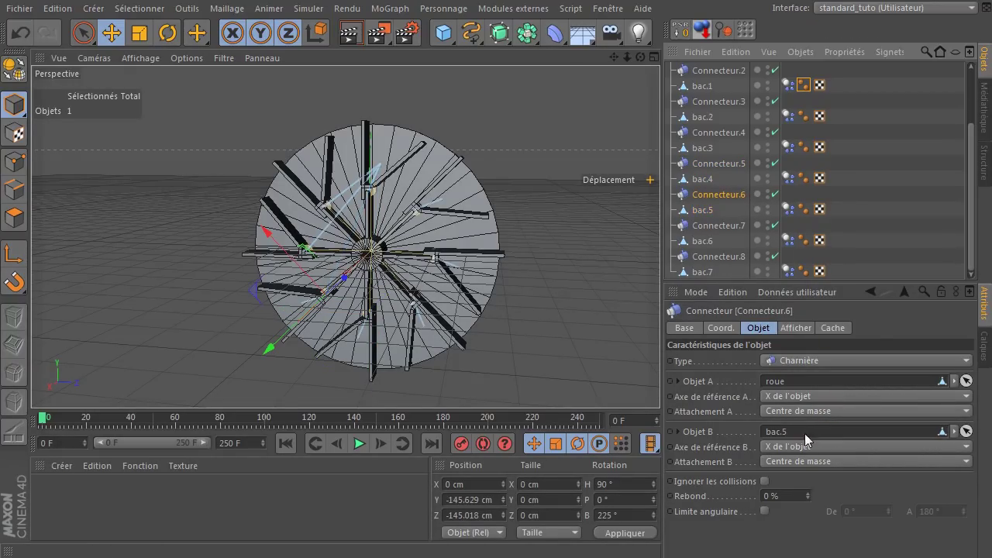
left_click(728, 226)
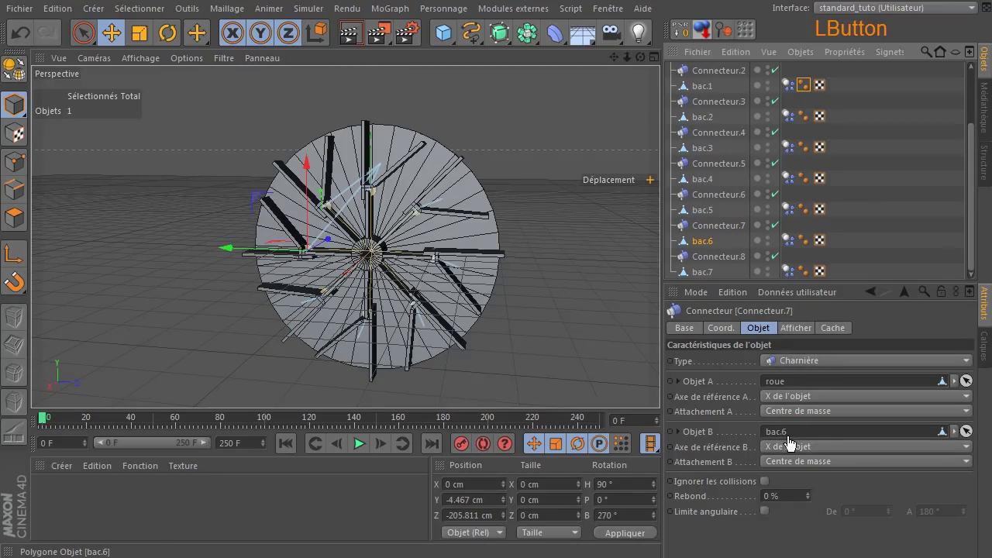
Assign bac.7 as Objet B of Connecteur.8 and clear the selection
left_click_drag(788, 442, 786, 438)
left_click(729, 256)
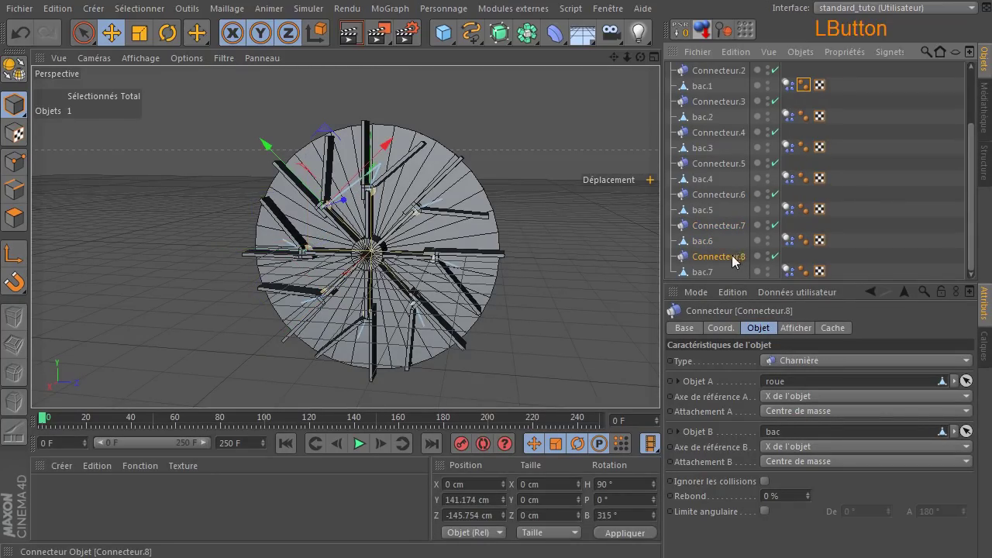
left_click_drag(702, 272, 758, 332)
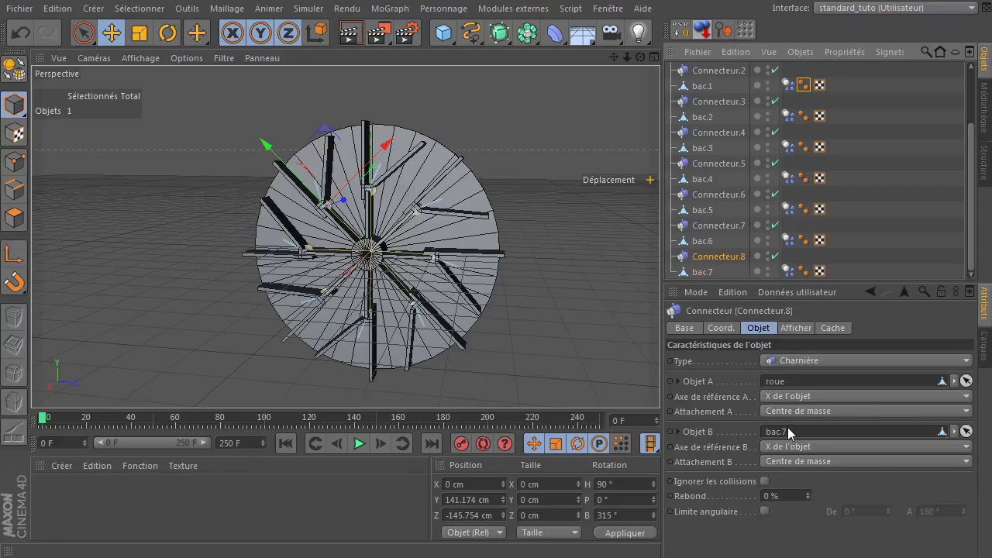
left_click(572, 268)
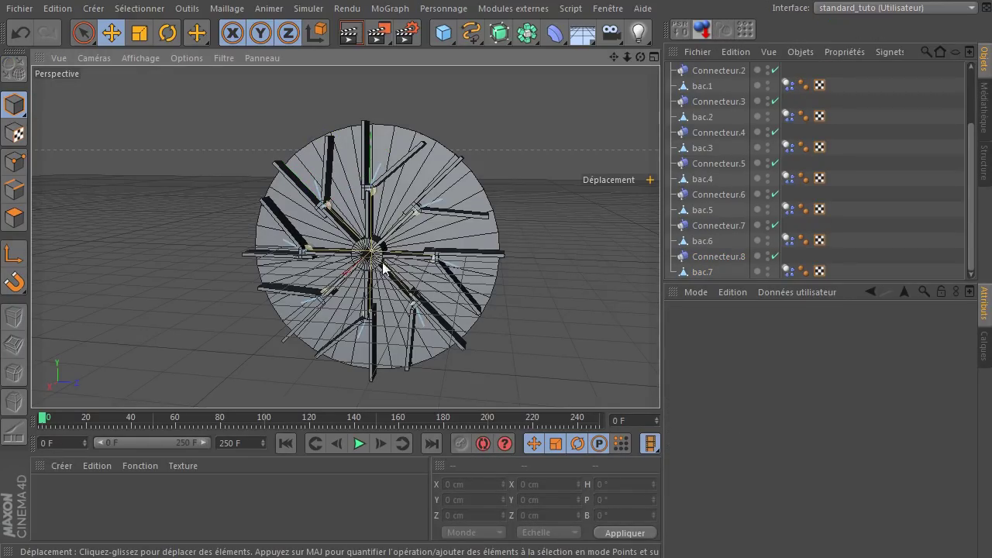
Extend the animation length and the preview range to 750 frames
double_click(243, 442)
type("750")
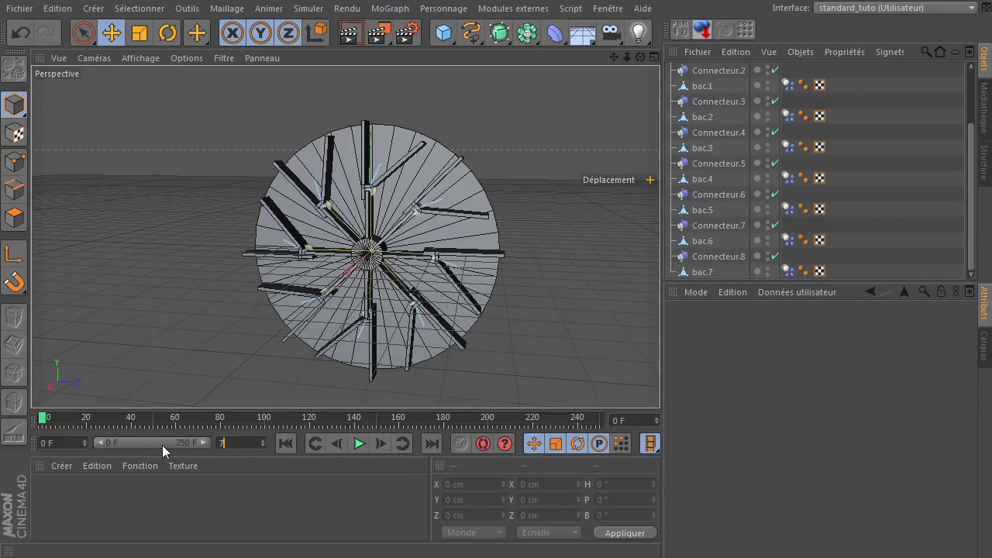
key("Return")
left_click_drag(142, 438, 207, 442)
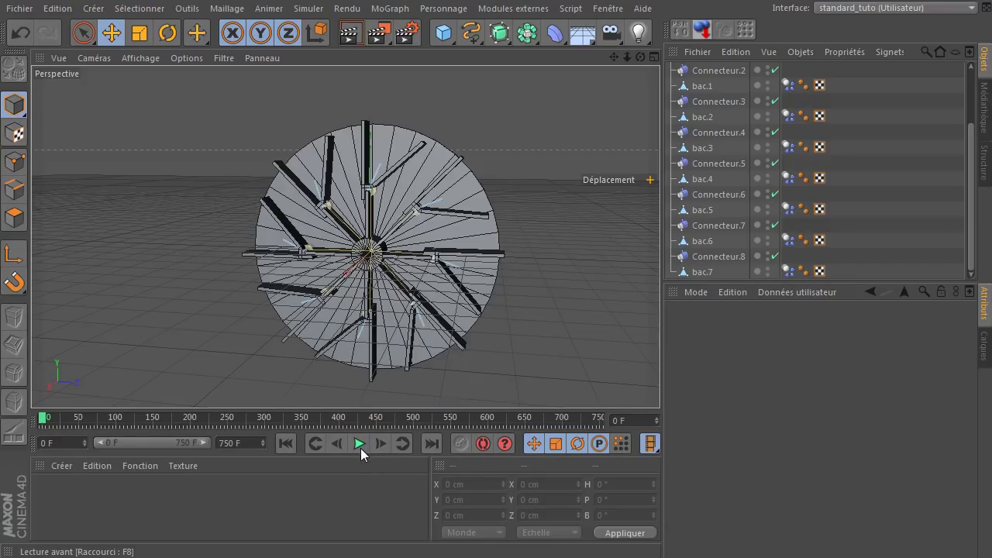
Play the wheel simulation twice from frame 0 to check how the buckets swing
left_click(359, 444)
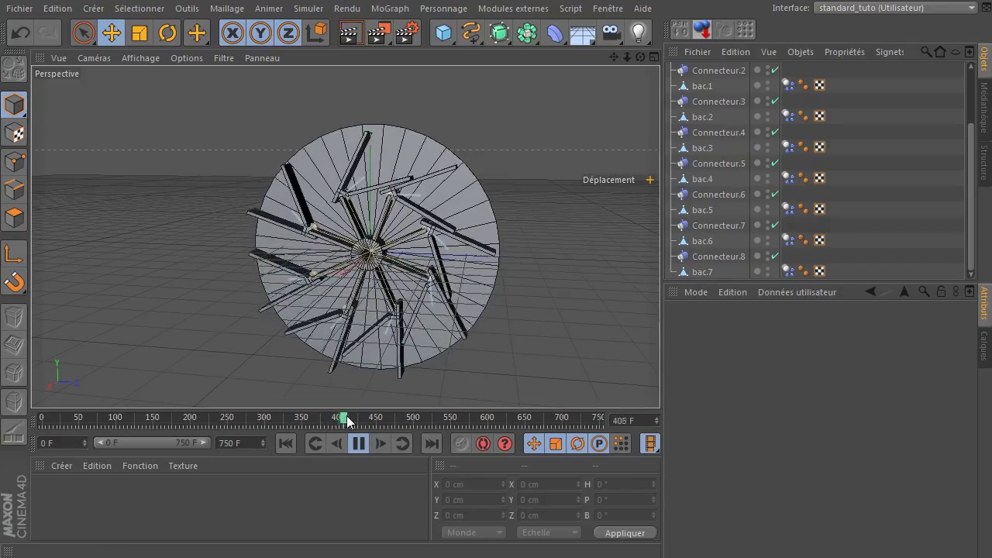
left_click(357, 444)
left_click(283, 442)
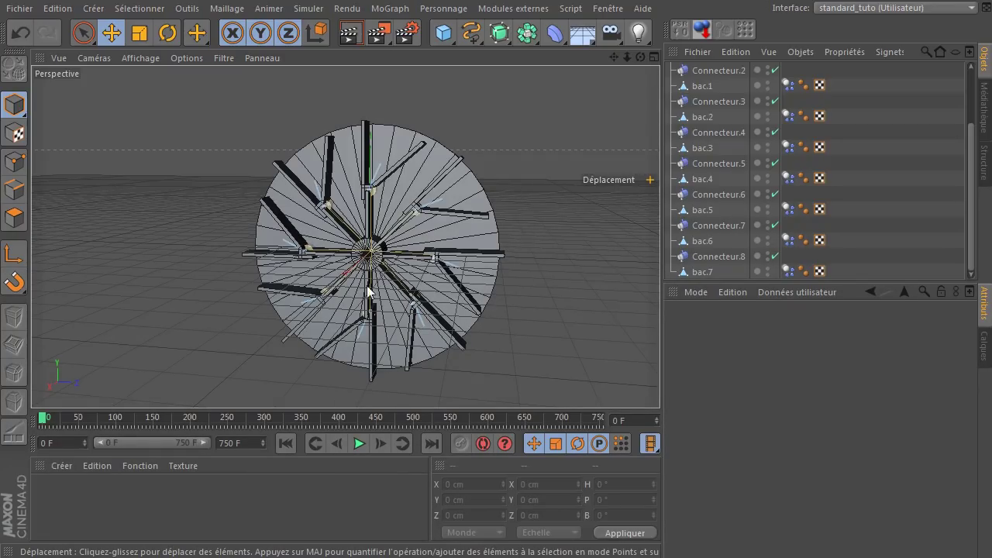
left_click(357, 443)
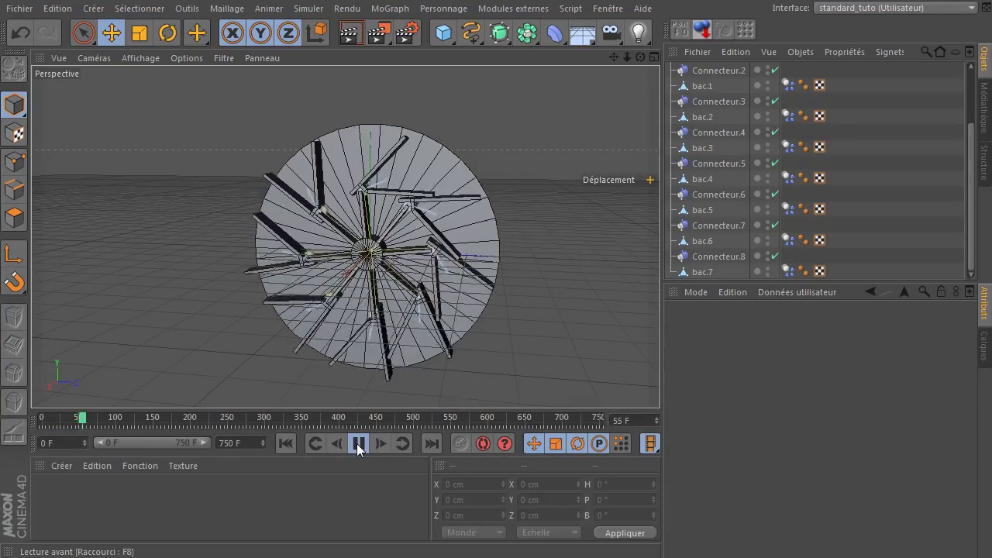
left_click(356, 443)
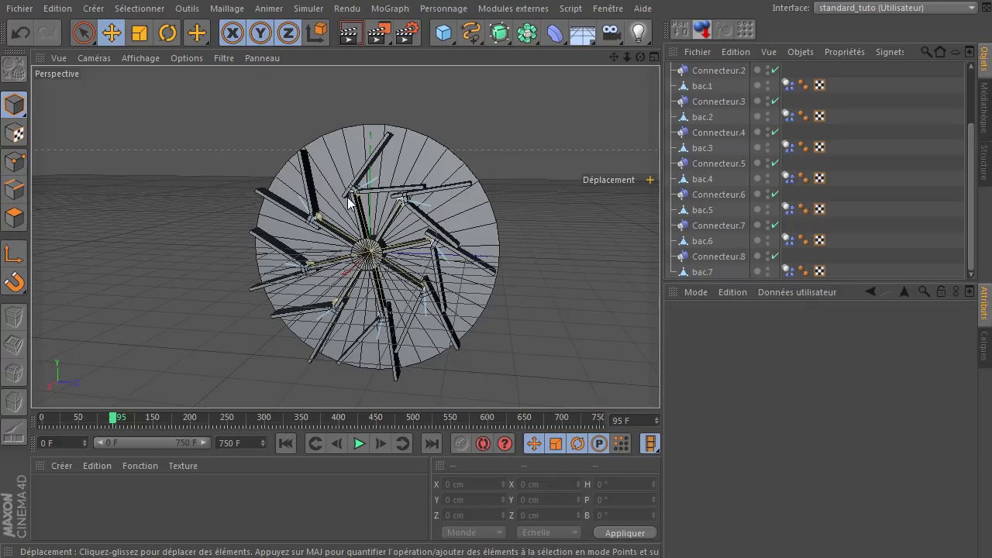
Enlarge the object list and run the simulation from frame 0 until about frame 65
left_click_drag(817, 283, 836, 375)
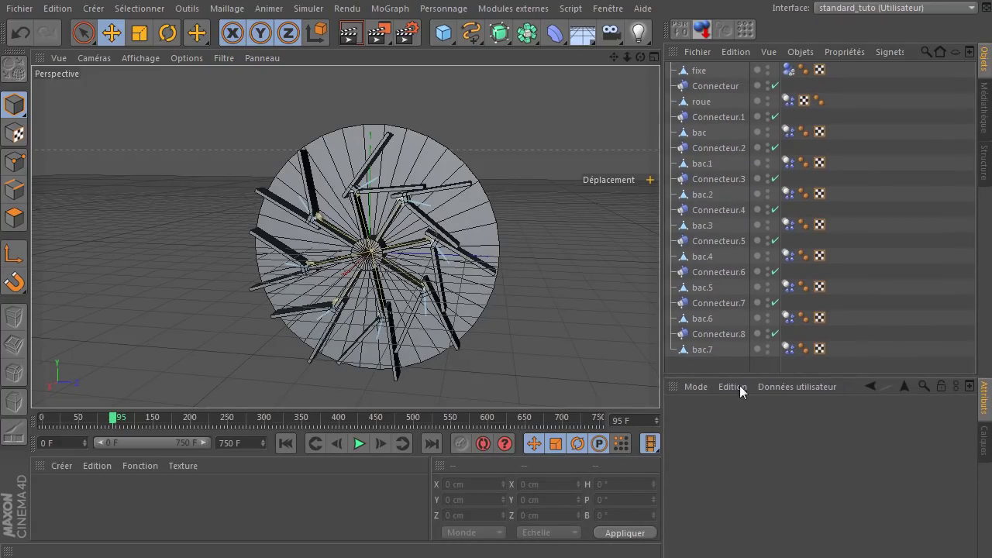
left_click(286, 448)
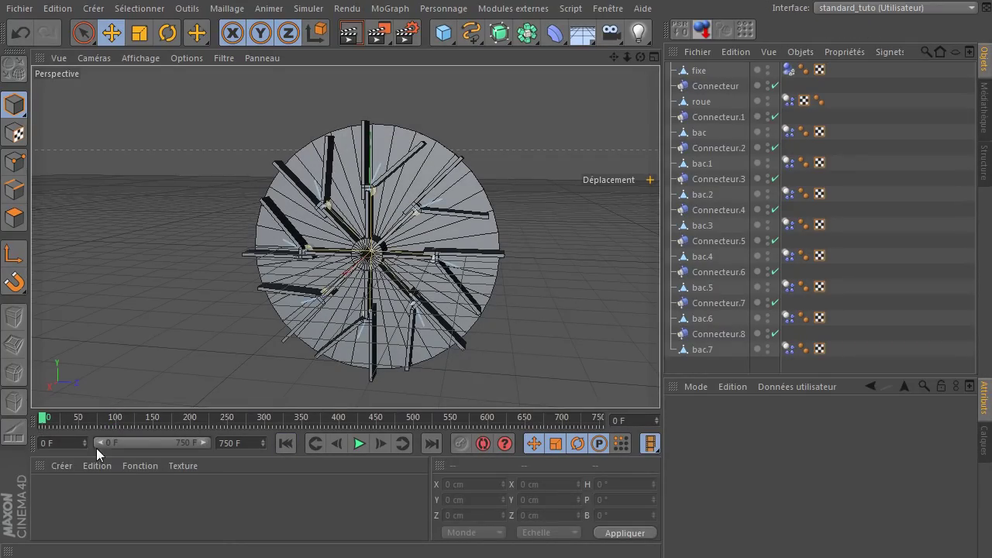
left_click(57, 446)
left_click(359, 443)
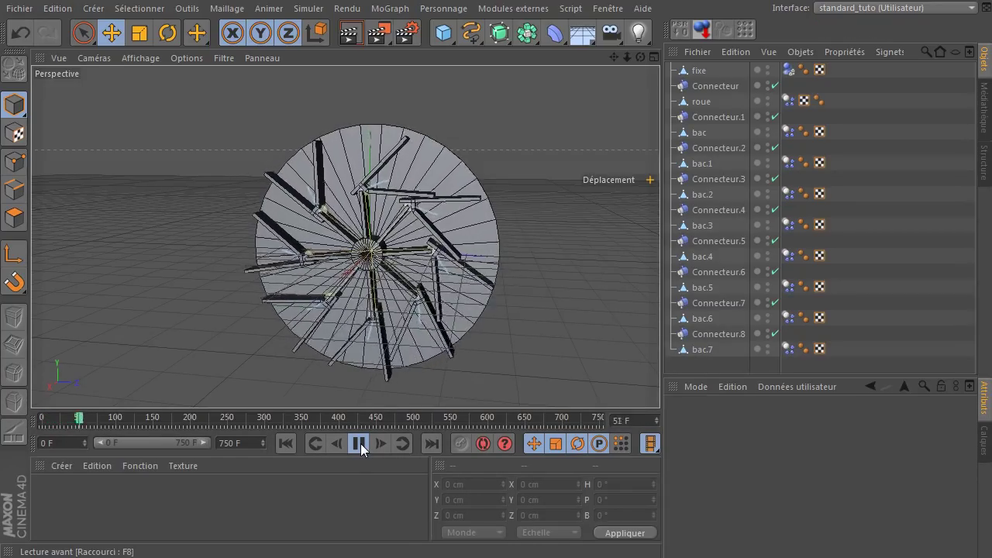
left_click(360, 443)
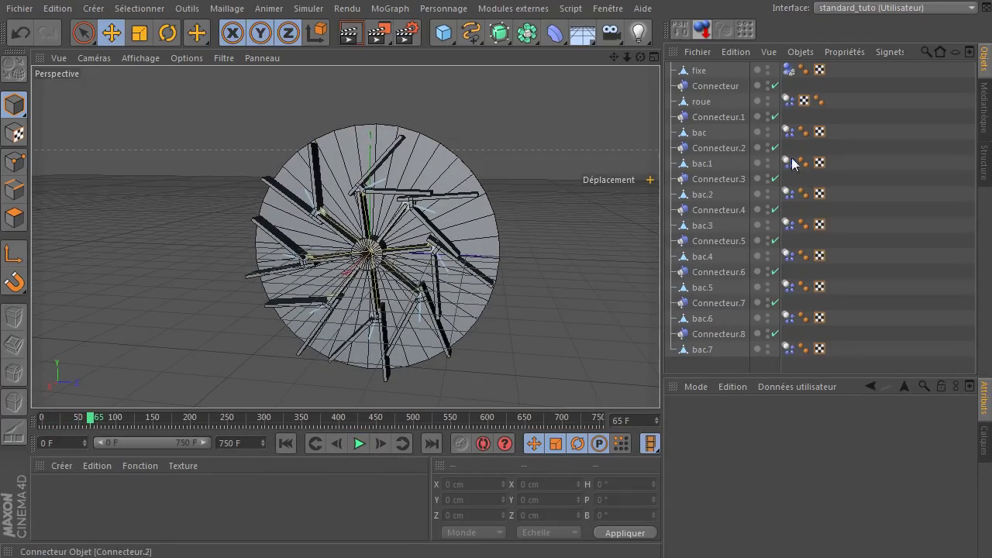
Set the current pose as the initial state for the dynamics body tags of roue and every bucket from bac to bac.7
left_click(788, 69)
left_click(789, 101)
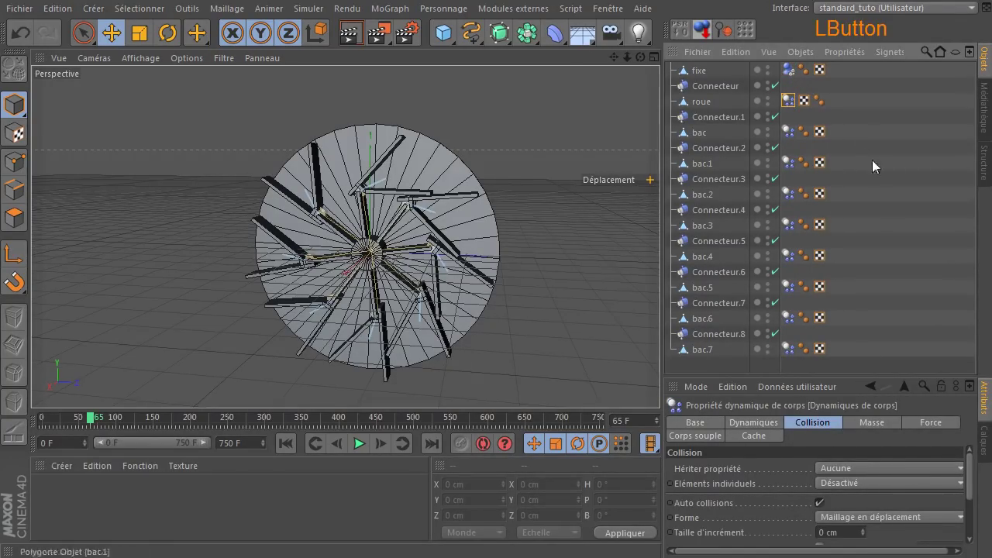
left_click(791, 134, "ctrl")
left_click(788, 163, "ctrl")
left_click(788, 193, "ctrl")
left_click(788, 256, "ctrl")
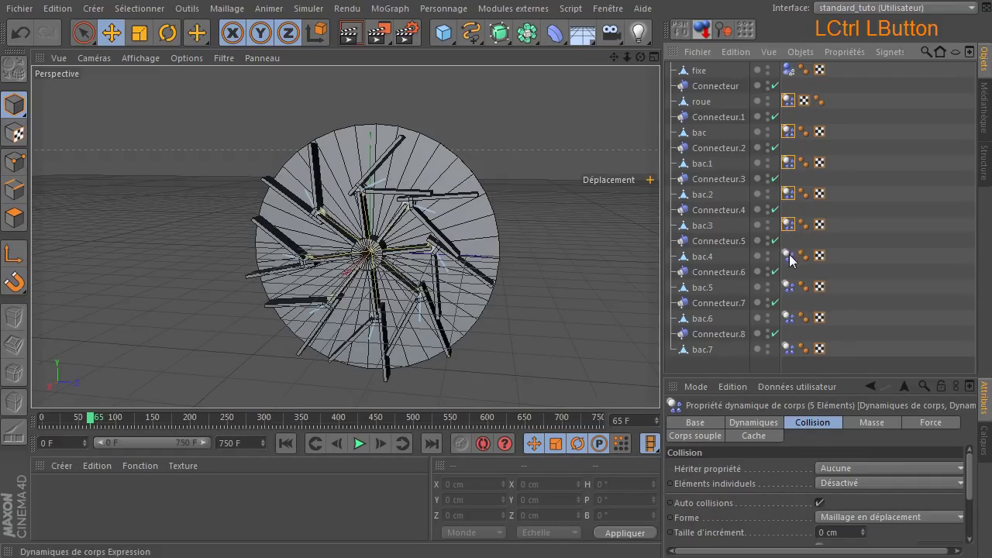
left_click(788, 286, "ctrl")
left_click(788, 318, "ctrl")
left_click(788, 348, "ctrl")
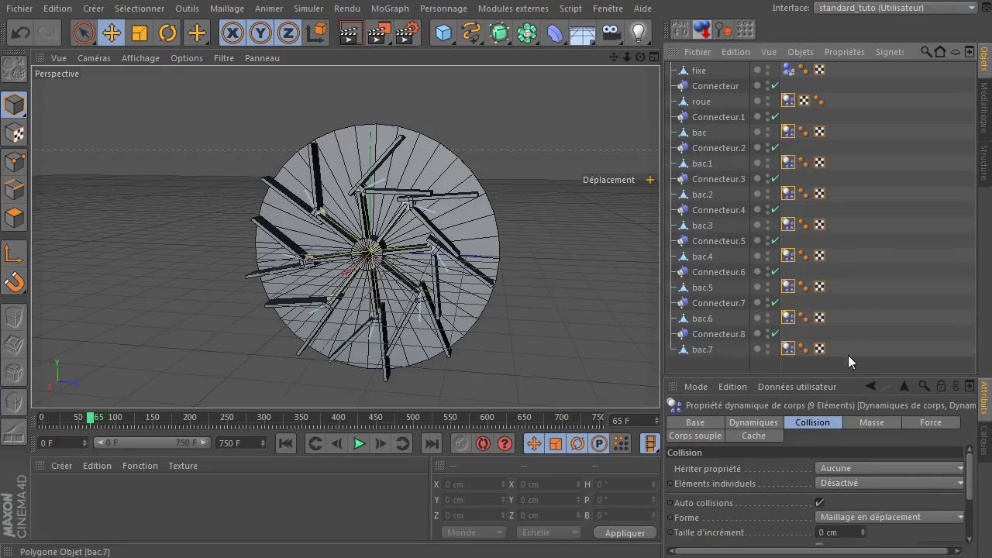
left_click_drag(821, 375, 833, 189)
left_click(777, 237)
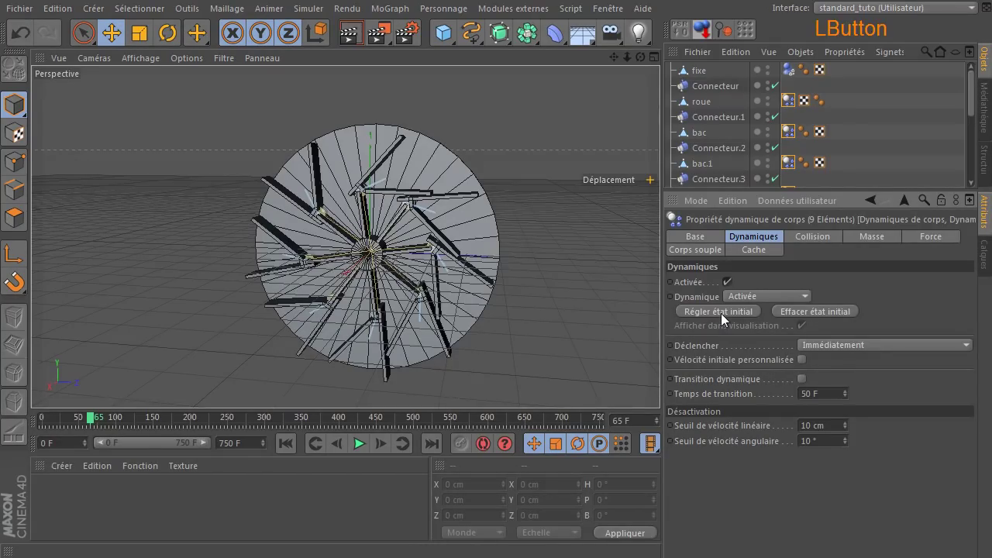
left_click(546, 265)
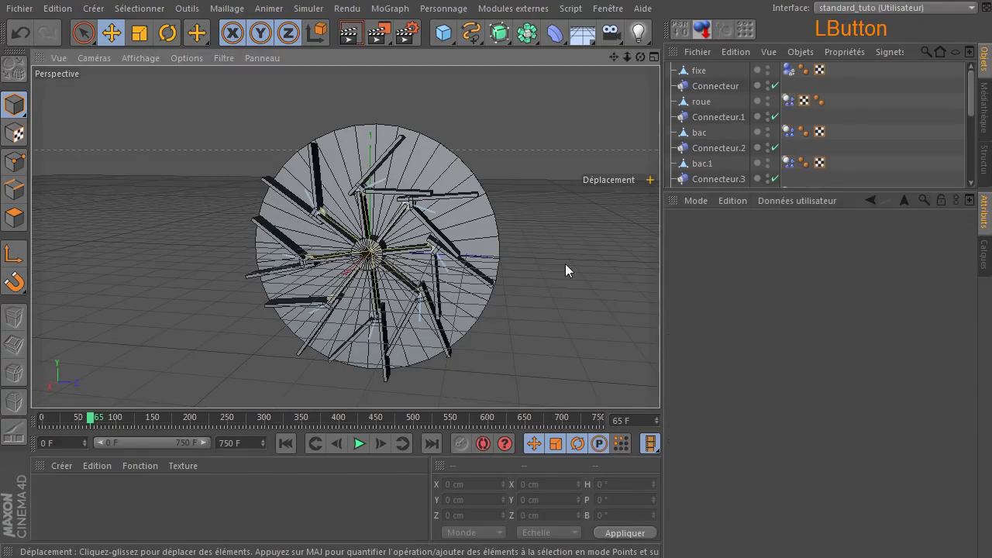
Play the simulation from frame 0 to check the new initial state, and return to the start
left_click(289, 444)
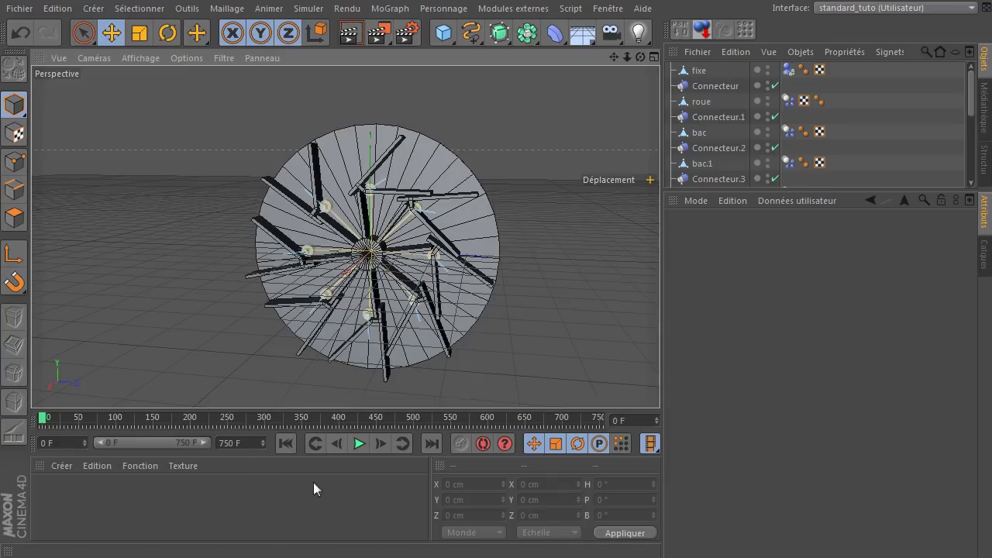
left_click(359, 444)
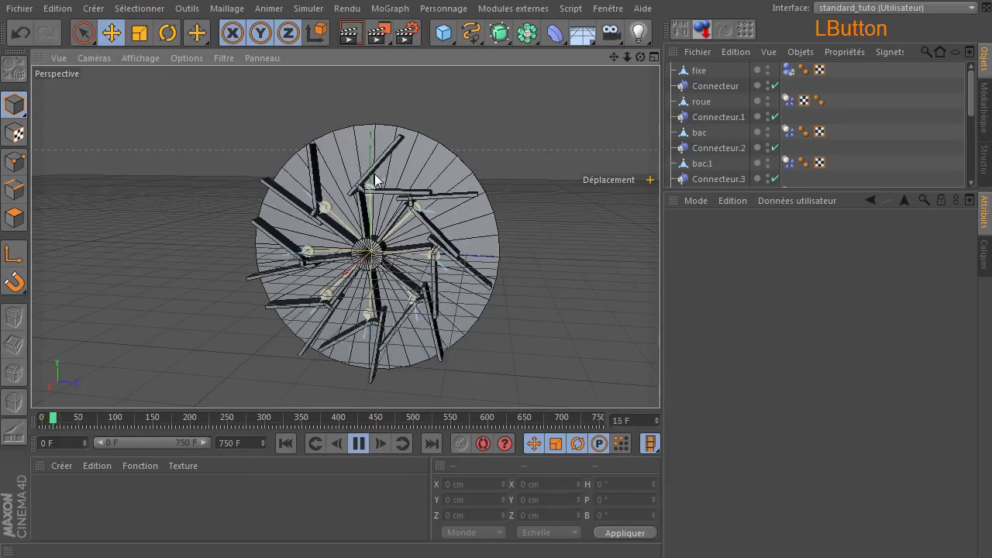
left_click(359, 443)
left_click(284, 443)
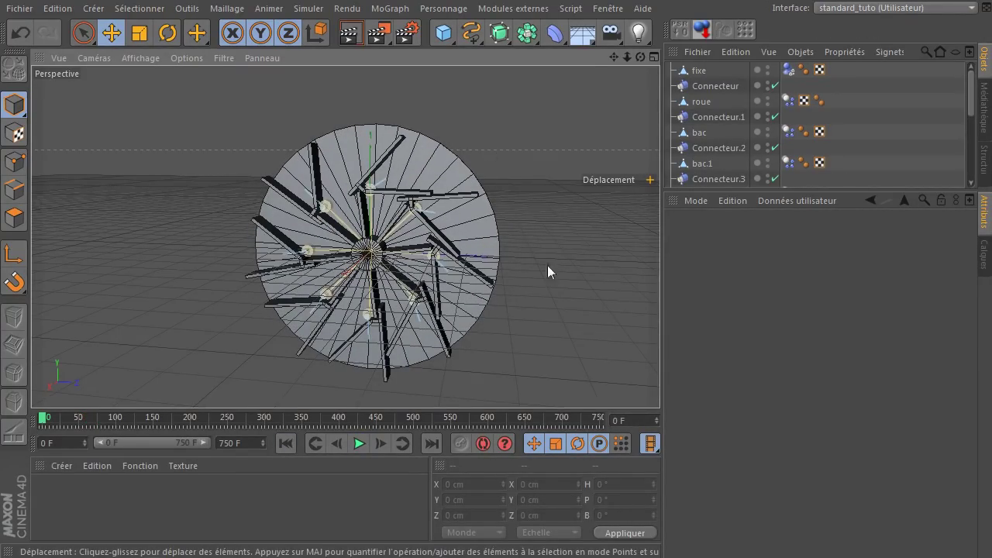
Add a cylinder at the wheel's centre and orient it along +X
scroll(571, 241, "down", 2)
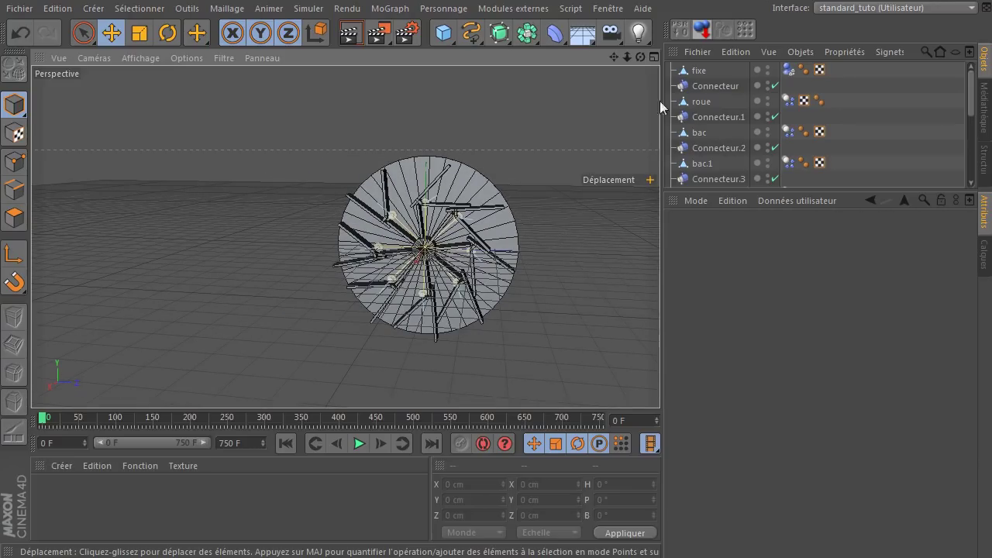
left_click_drag(640, 56, 603, 115)
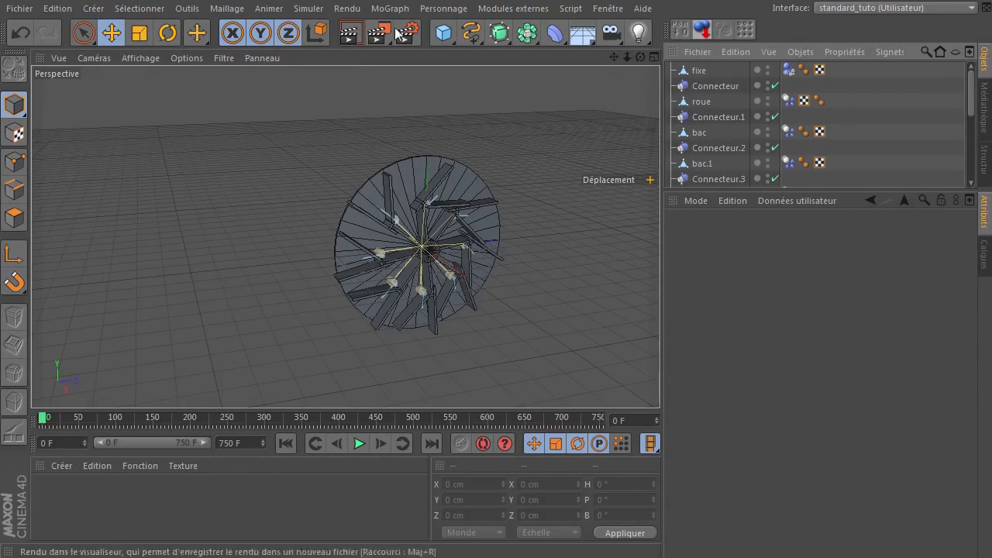
left_click(435, 32)
left_click_drag(444, 35, 827, 48)
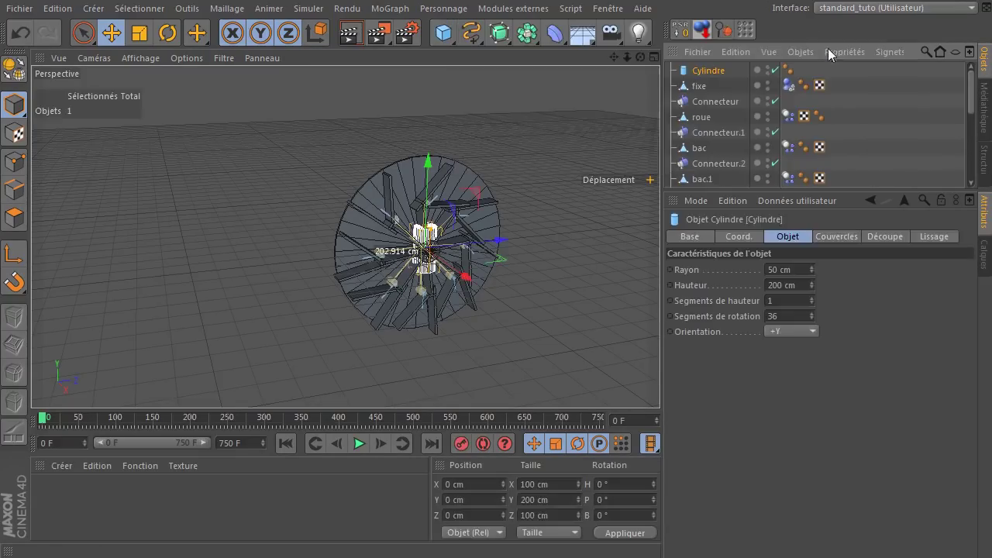
left_click(783, 332)
left_click(787, 347)
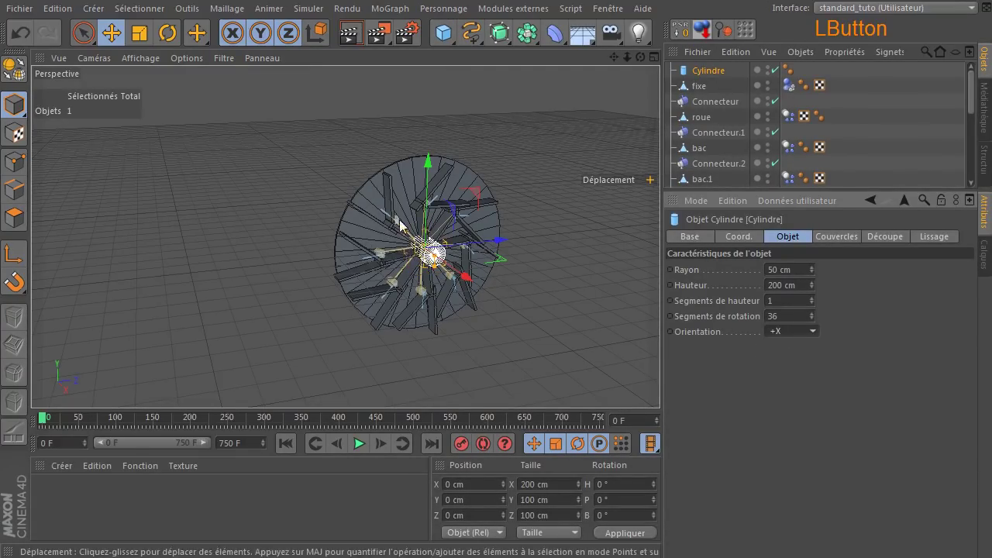
Set the cylinder's height to 10 cm and its radius to 240 cm
left_click(796, 284)
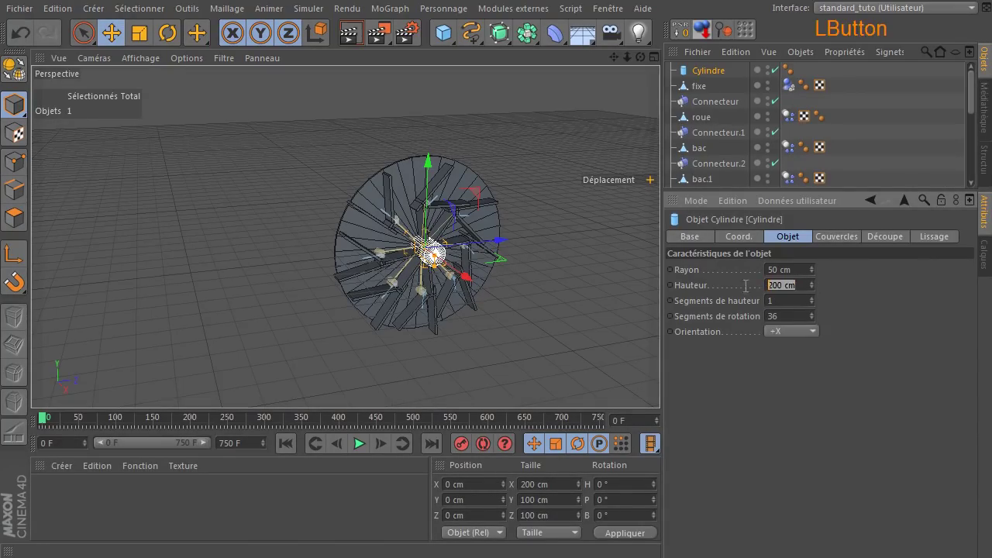
left_click(796, 269)
type("22")
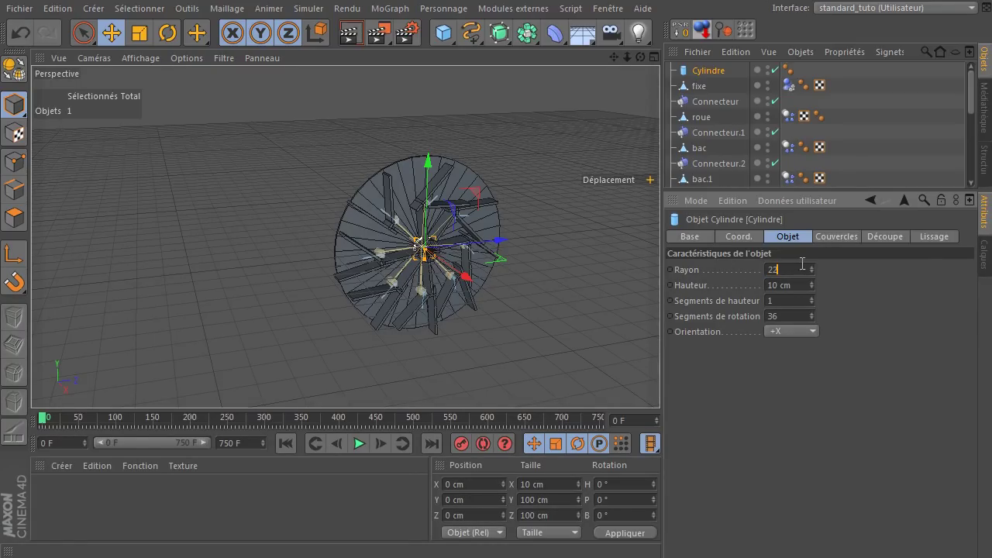
key("BackSpace")
type("40")
key("Return")
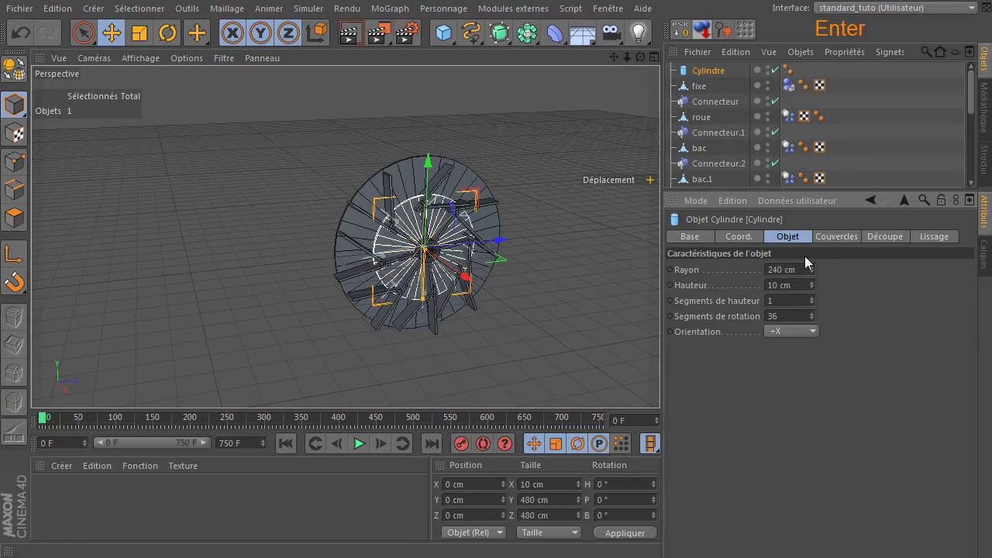
Try radii of 340 cm and 440 cm for the cylinder against the wheel's size
left_click(719, 269)
type("34")
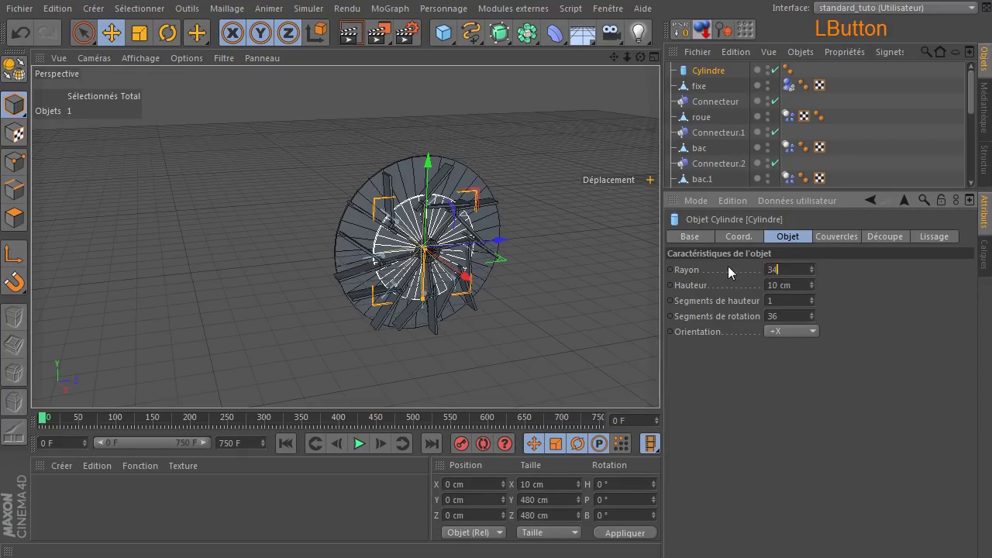
key("Return")
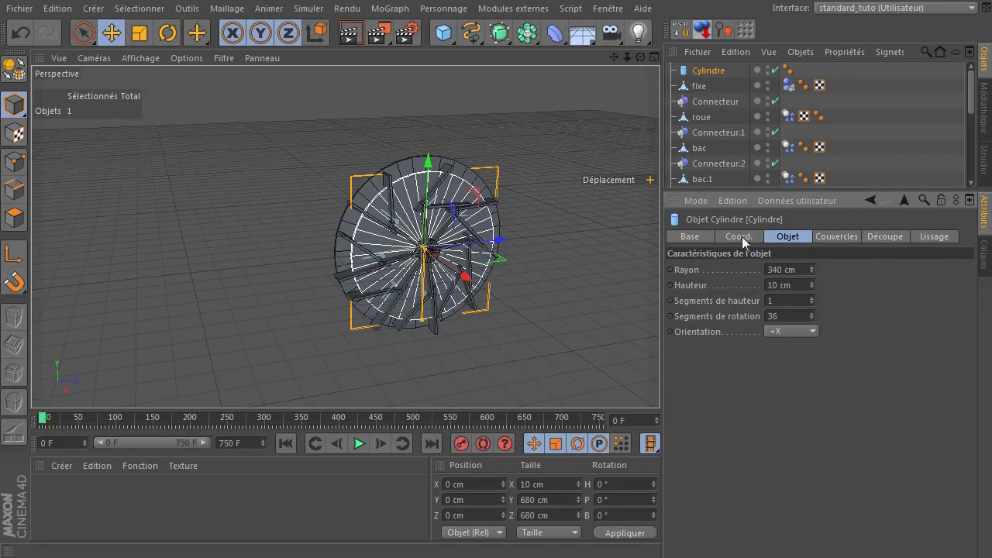
scroll(498, 155, "up", 2)
left_click_drag(640, 57, 741, 300)
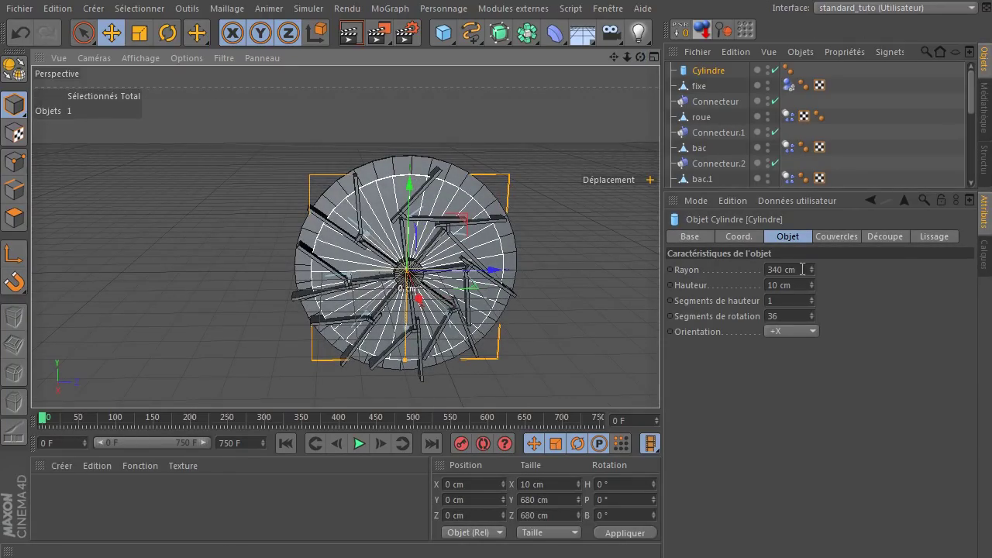
left_click_drag(802, 269, 684, 268)
type("440")
key("Return")
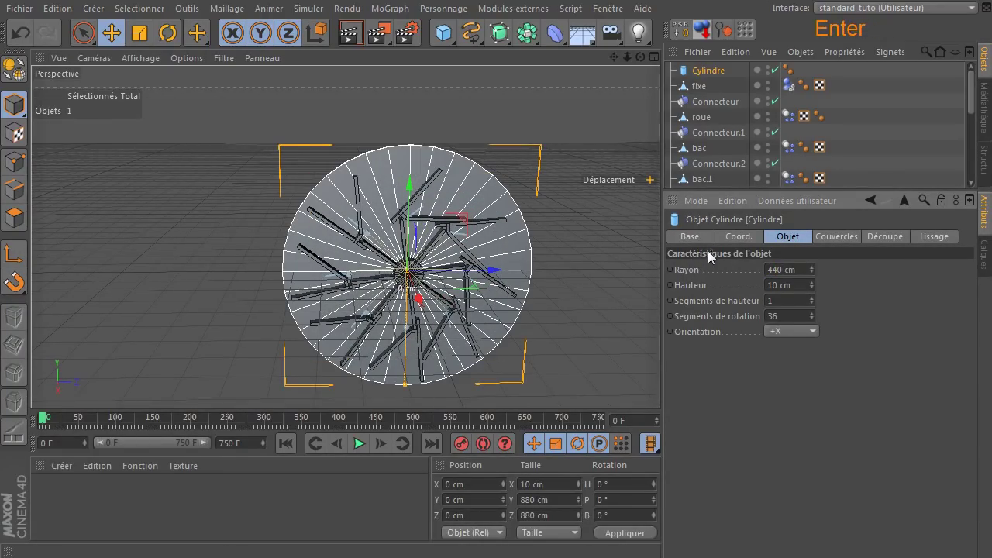
Set the cylinder's radius to 400 cm
left_click_drag(798, 267, 715, 265)
type("400")
key("Return")
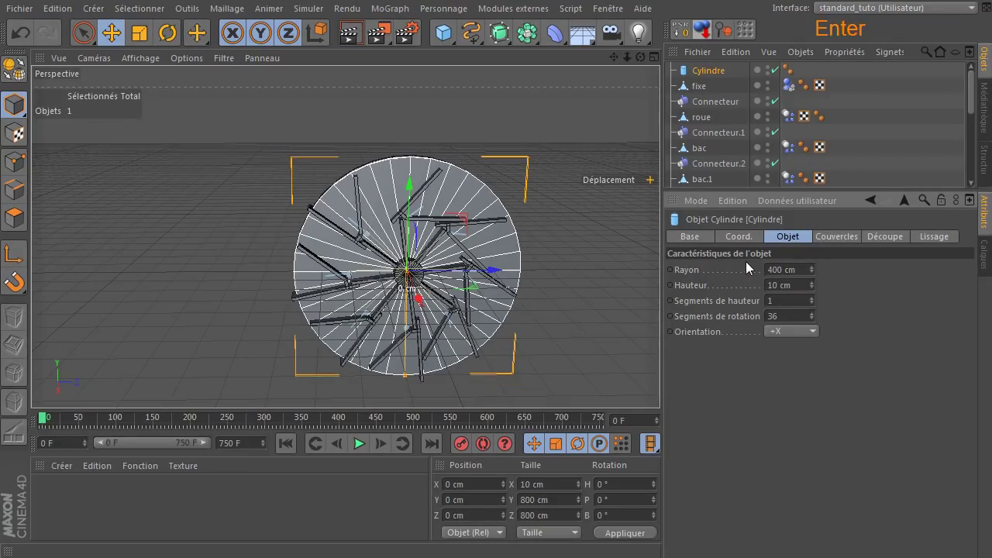
Move the cylinder along the X axis to about 45 cm, in front of the buckets
left_click_drag(640, 57, 674, 66)
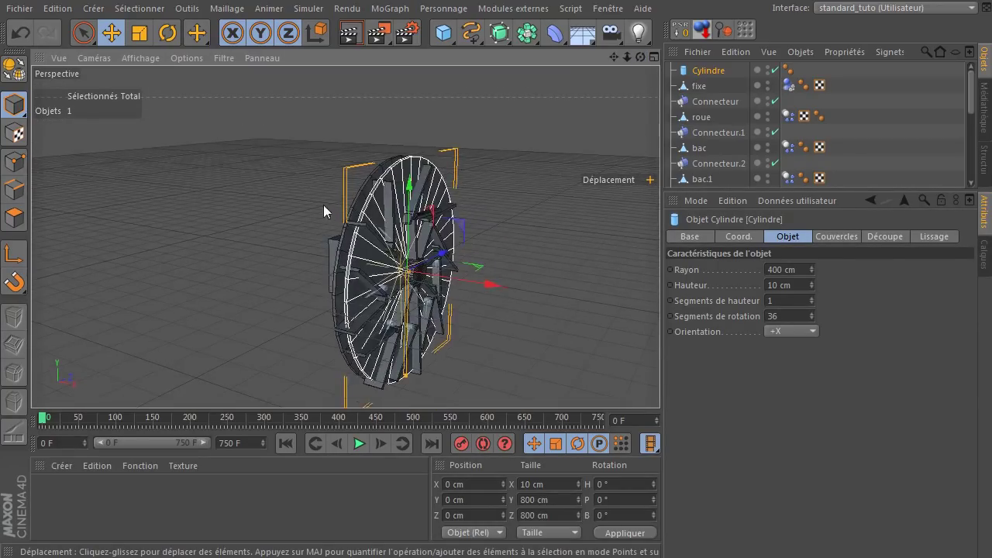
scroll(323, 205, "up", 5)
scroll(386, 237, "up", 2)
left_click_drag(563, 351, 595, 336)
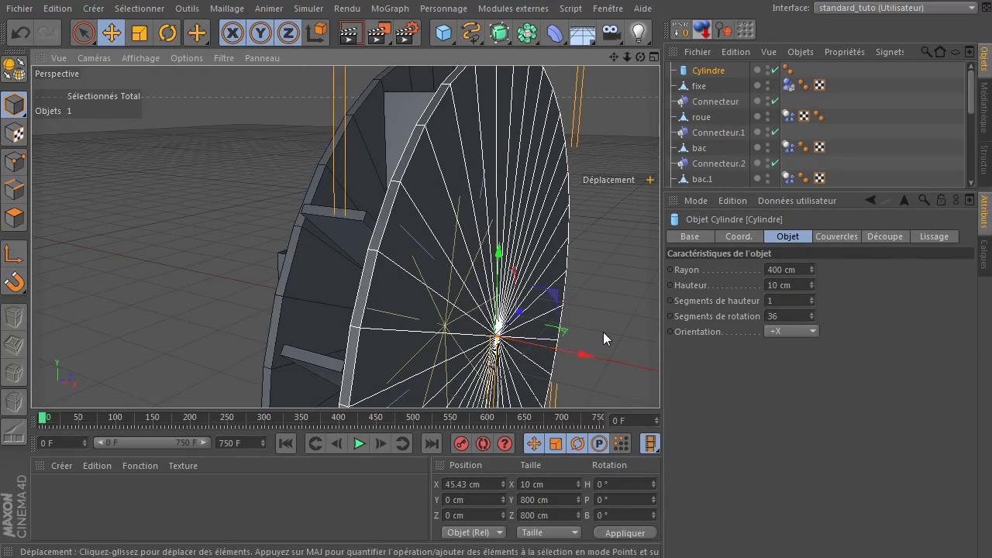
Move the cylinder along the X axis to about 43 cm, closer to the wheel
left_click_drag(639, 57, 496, 43)
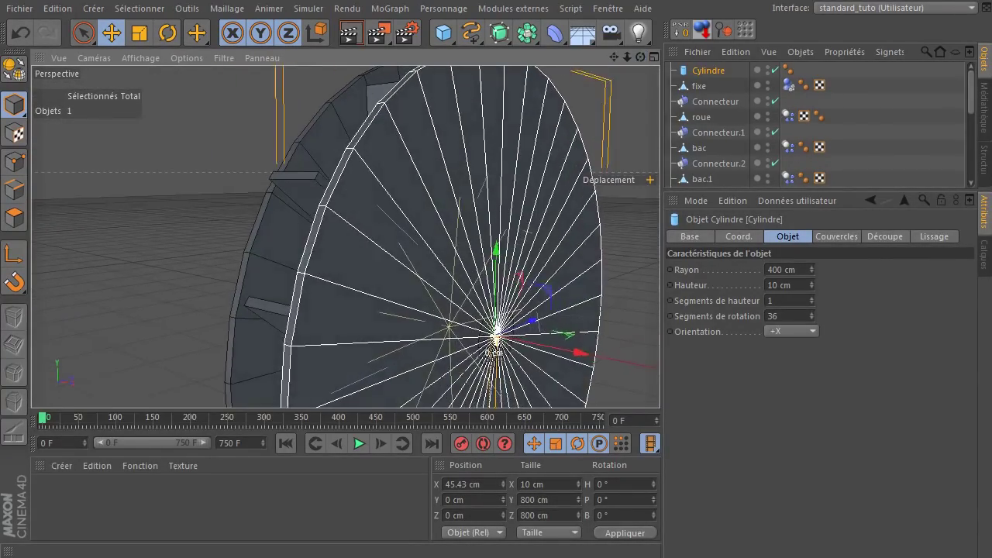
scroll(508, 355, "up", 5)
left_click_drag(563, 335, 557, 335)
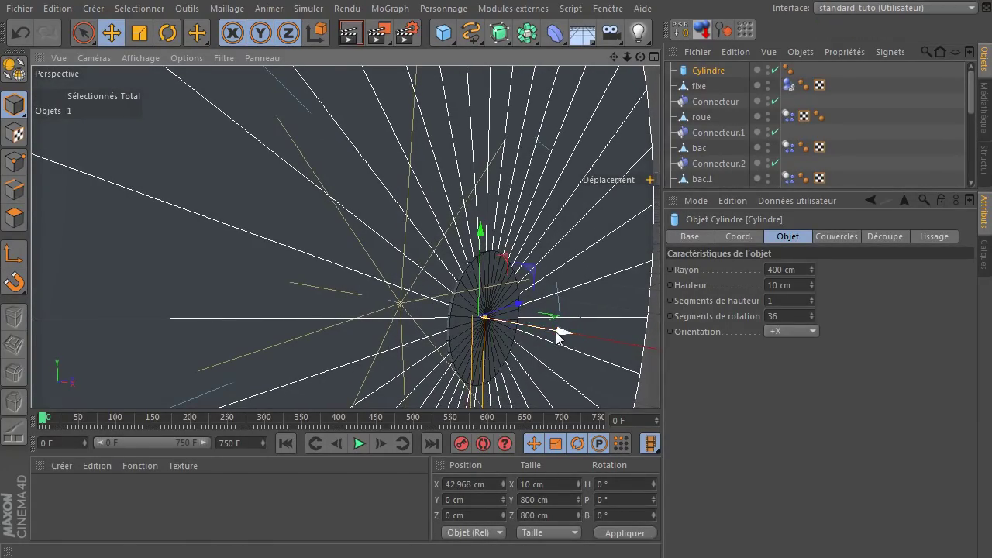
Set the cylinder's height to 5 cm after checking its gap to the buckets
scroll(569, 243, "down", 5)
left_click_drag(641, 57, 713, 71)
scroll(496, 151, "up", 3)
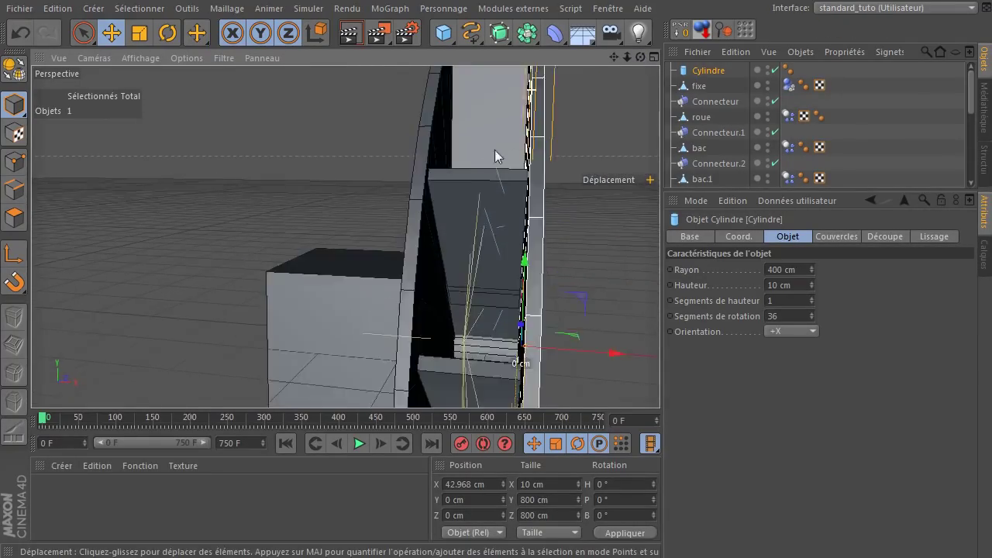
scroll(493, 155, "up", 3)
scroll(634, 142, "down", 2)
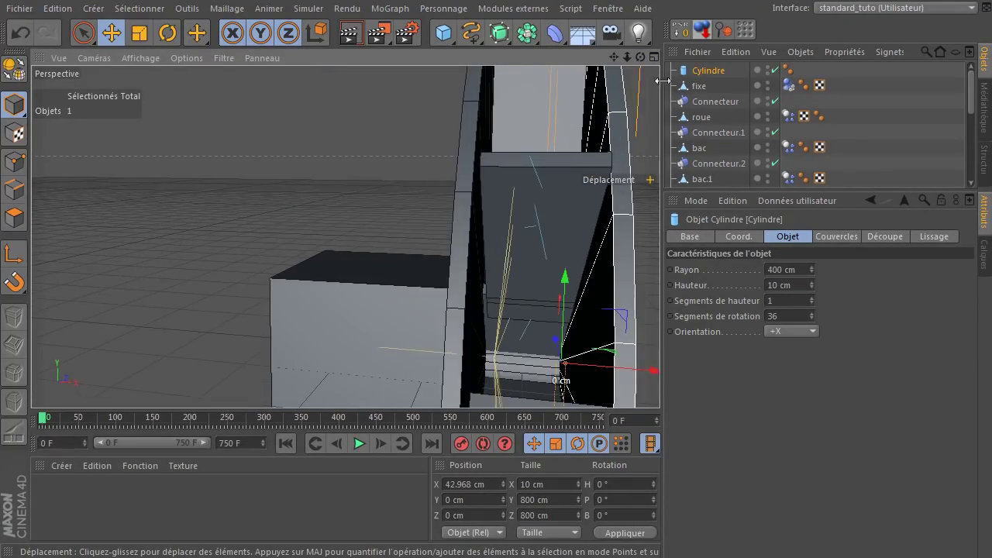
left_click(788, 285)
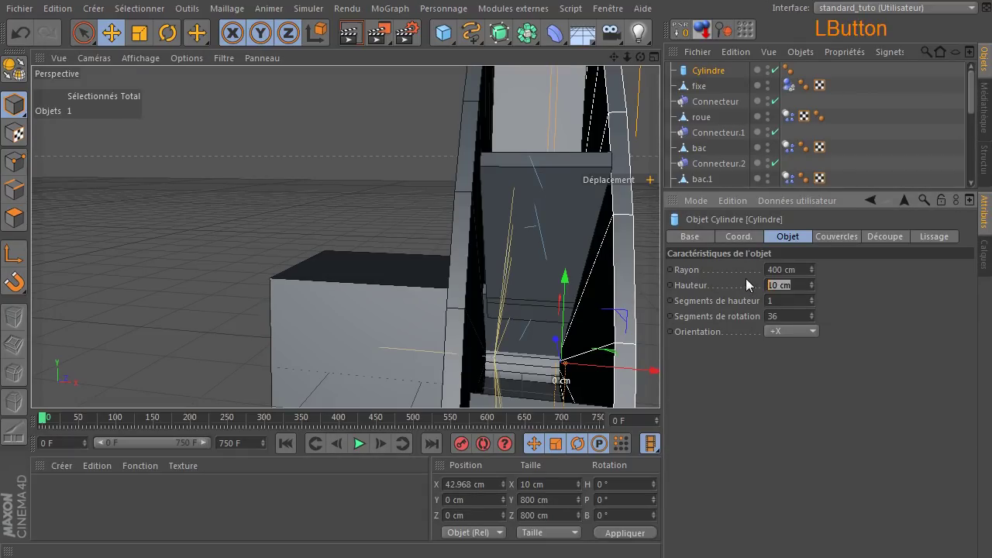
type("5")
key("Return")
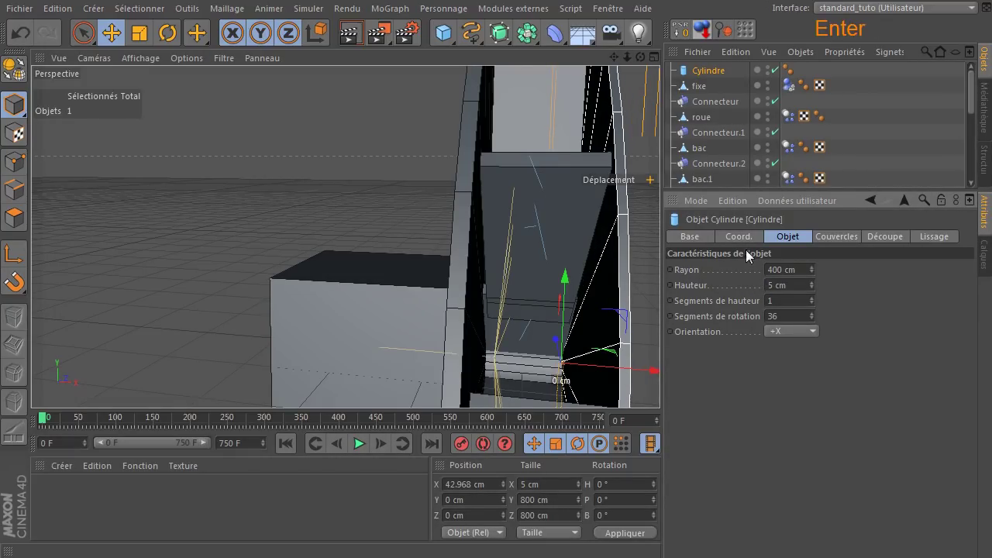
Move the cylinder along the X axis to about 53 cm so it clears the bucket edges
left_click(640, 56)
left_click_drag(640, 57, 578, 63)
left_click_drag(653, 379, 657, 372)
left_click_drag(645, 60, 527, 67)
scroll(498, 193, "down", 4)
scroll(487, 236, "down", 3)
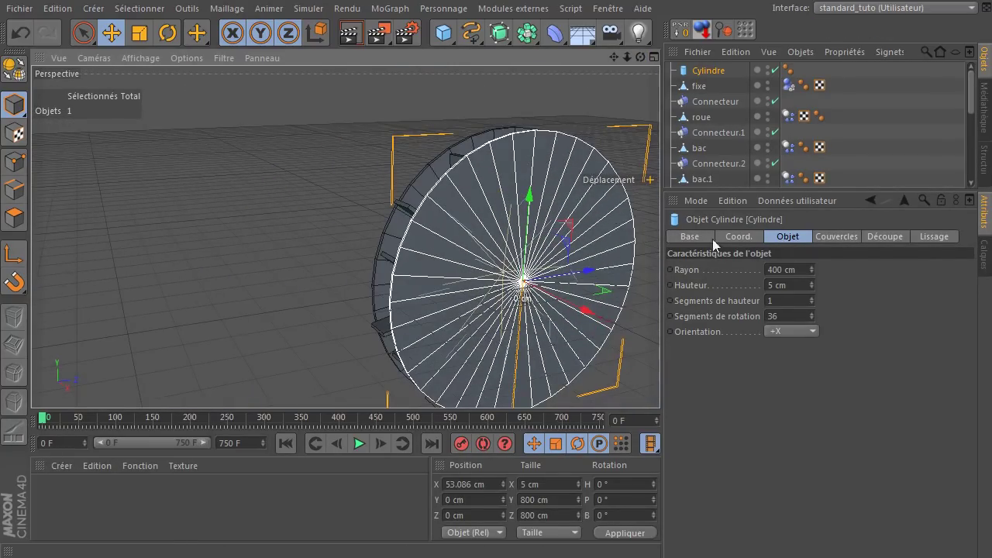
Enable X-ray display for the cylinder
left_click(702, 72)
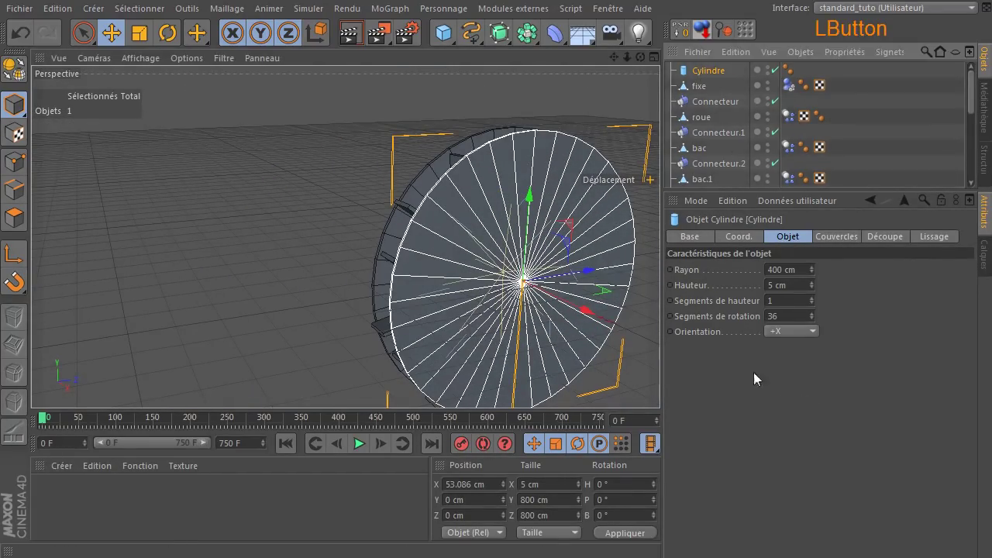
left_click(697, 237)
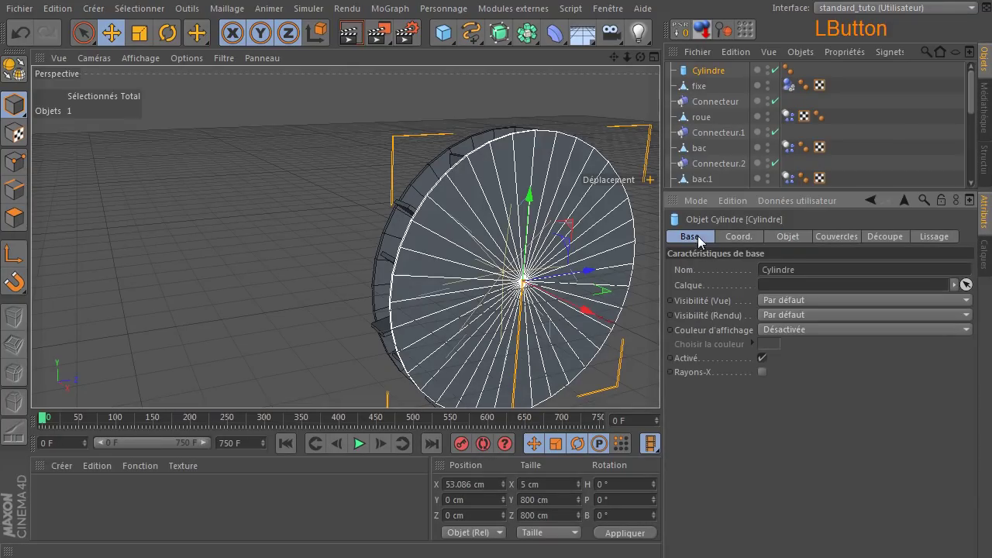
left_click(762, 373)
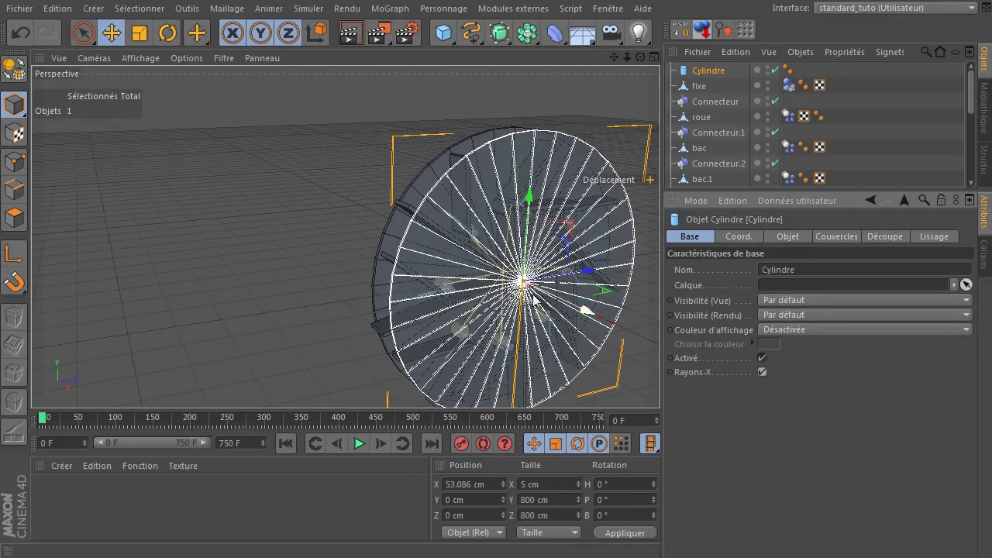
Make the cylinder a collider body with the matching simulation tag and deselect it
right_click(708, 75)
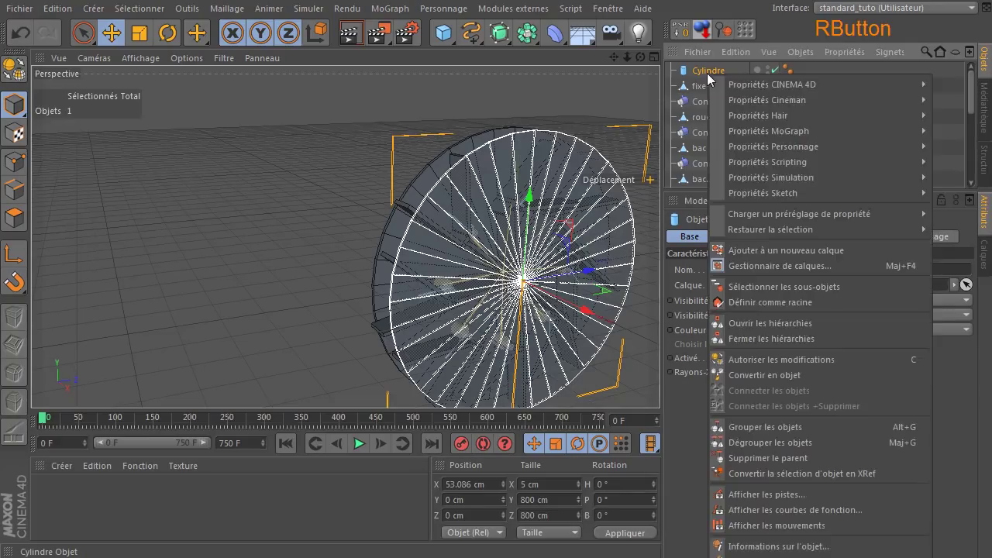
mouse_move(799, 176)
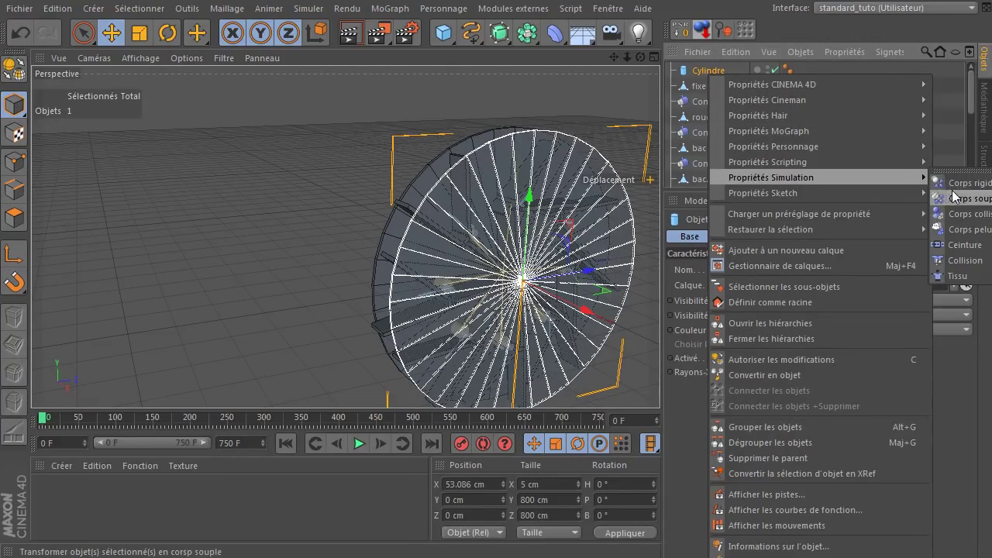
left_click(957, 213)
left_click(560, 91)
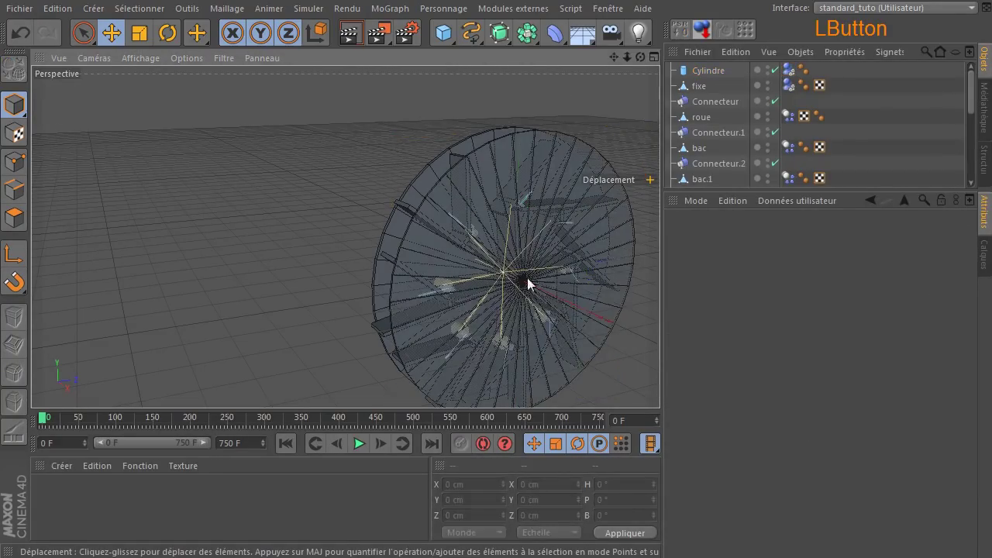
Play the simulation to check the buckets' motion behind the disc, and return to the first frame
left_click_drag(640, 57, 476, 15)
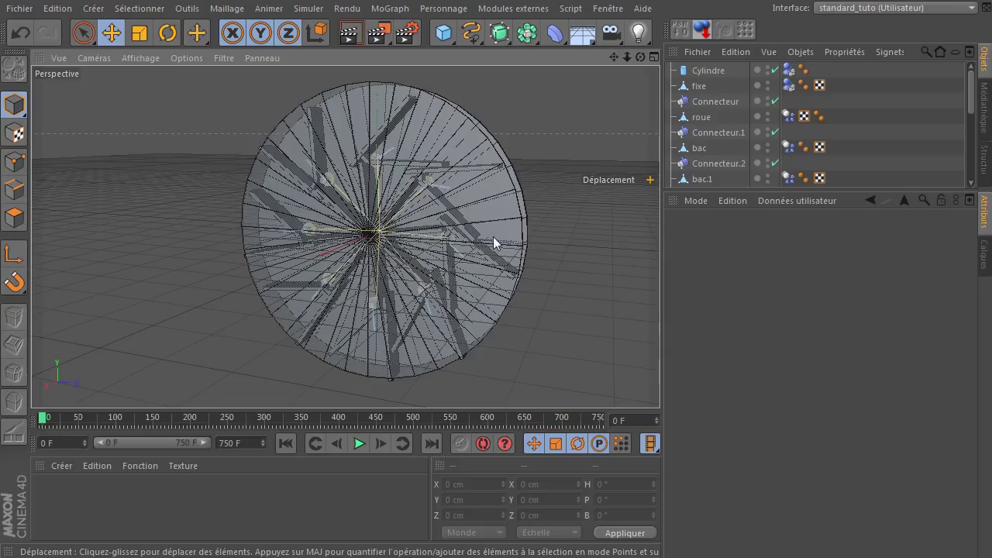
left_click_drag(638, 58, 291, 207)
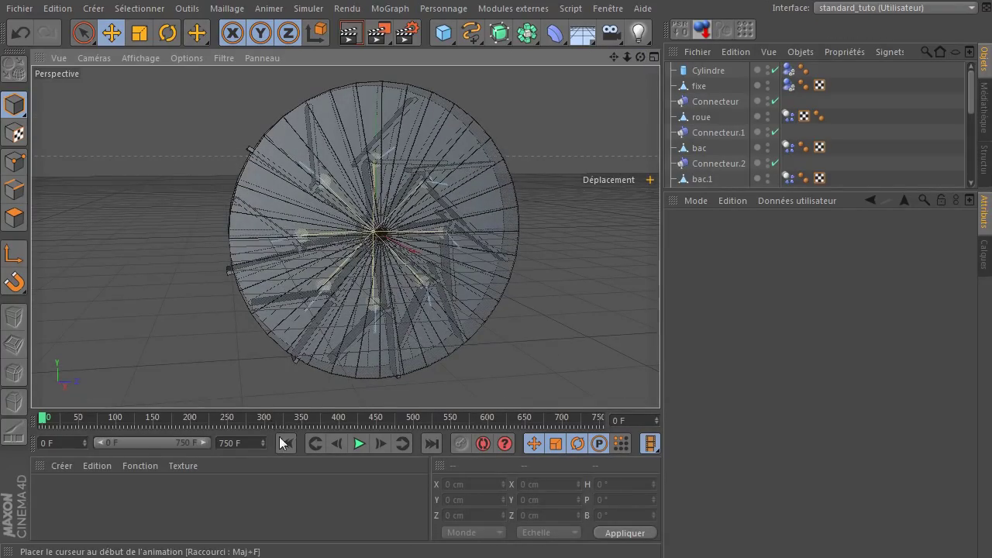
left_click(359, 443)
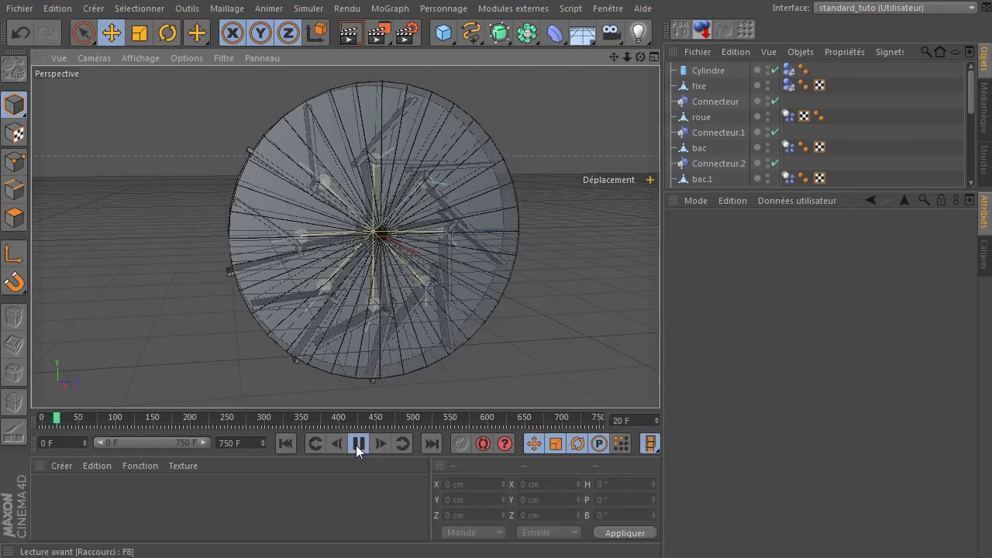
left_click(357, 445)
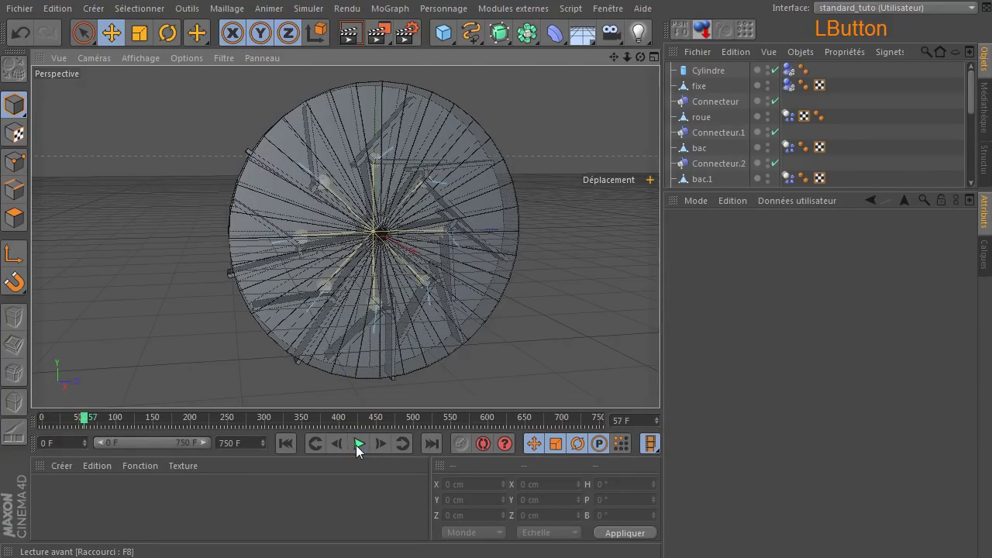
left_click(288, 445)
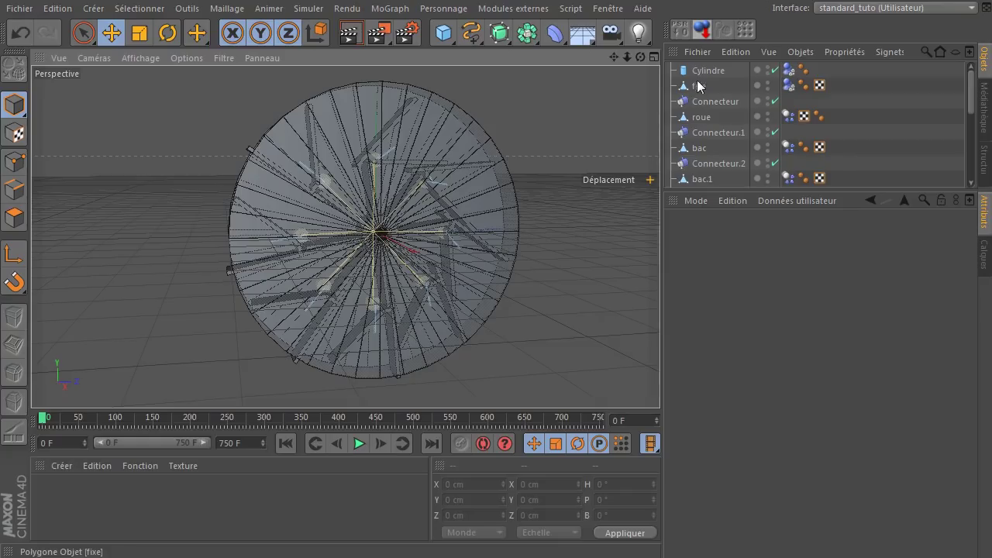
scroll(467, 270, "up", 3)
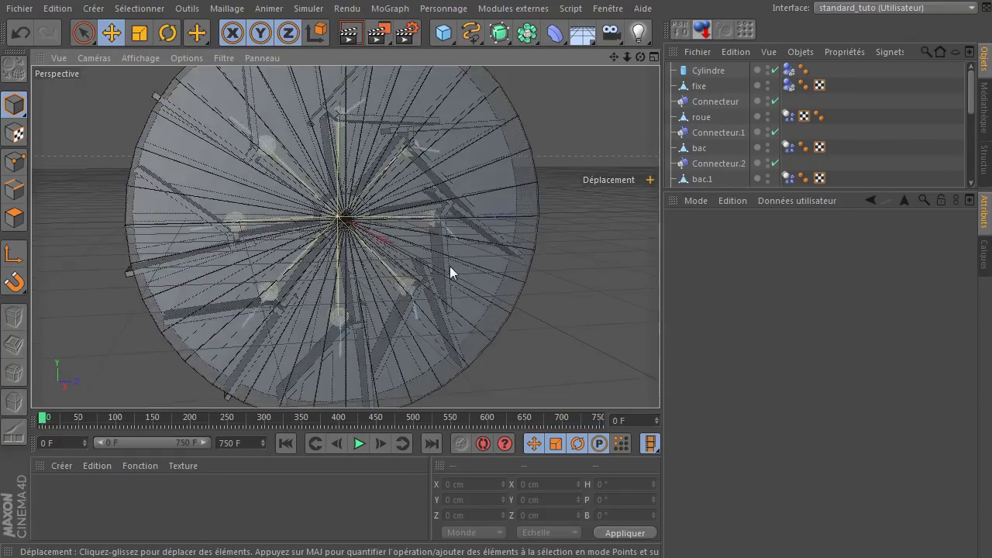
scroll(466, 273, "down", 4)
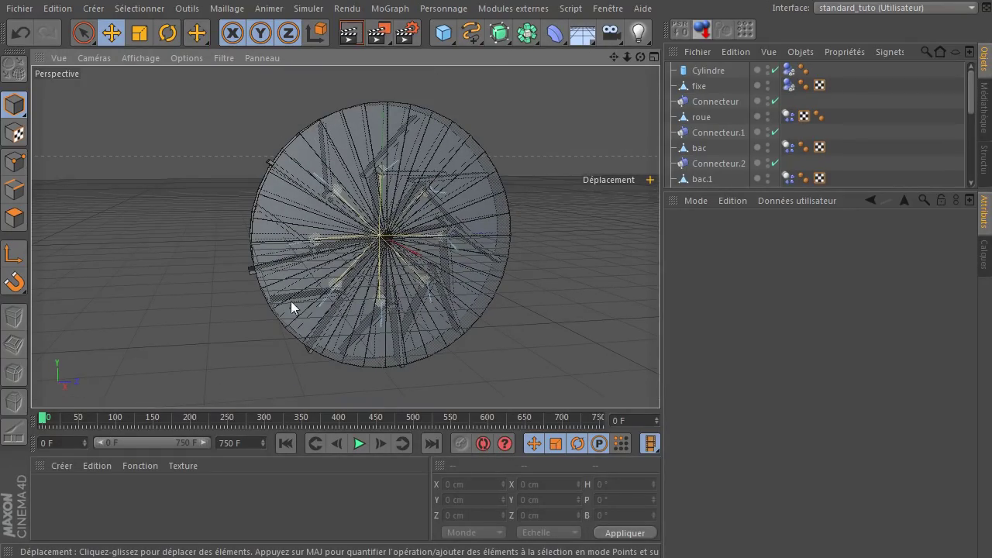
Add a particle emitter and raise it along the Y axis to about 489 cm, above the wheel
left_click_drag(645, 56, 258, 142)
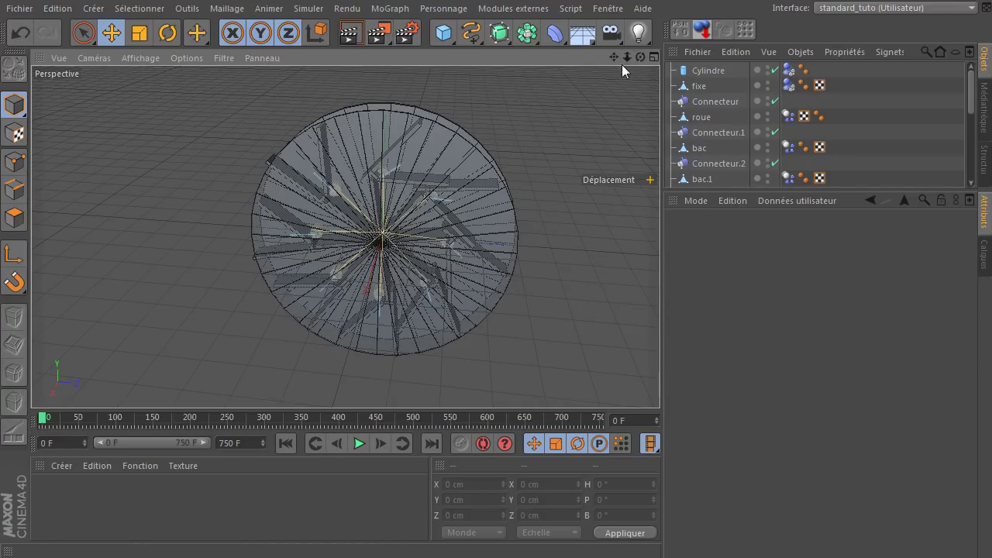
left_click_drag(613, 57, 334, 145)
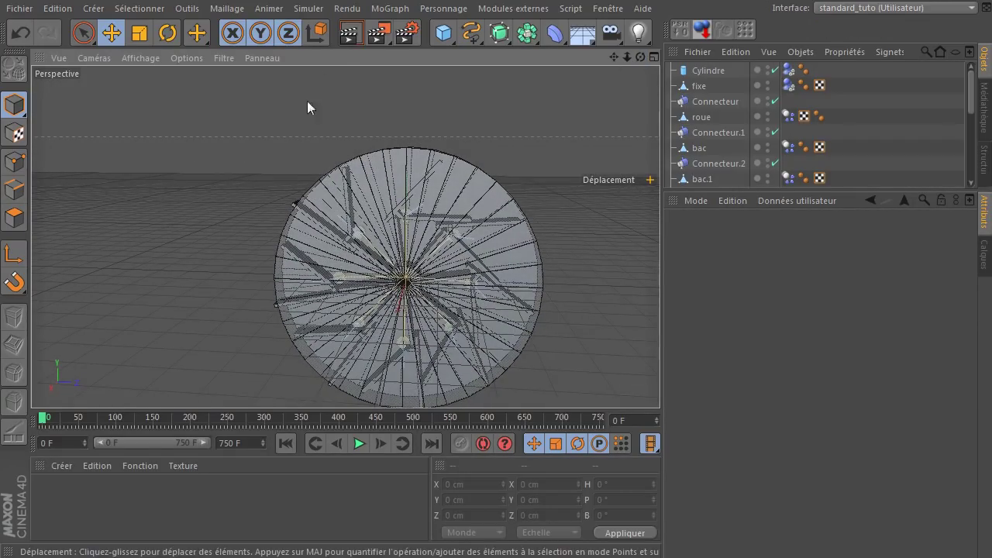
left_click(268, 8)
mouse_move(308, 7)
mouse_move(327, 67)
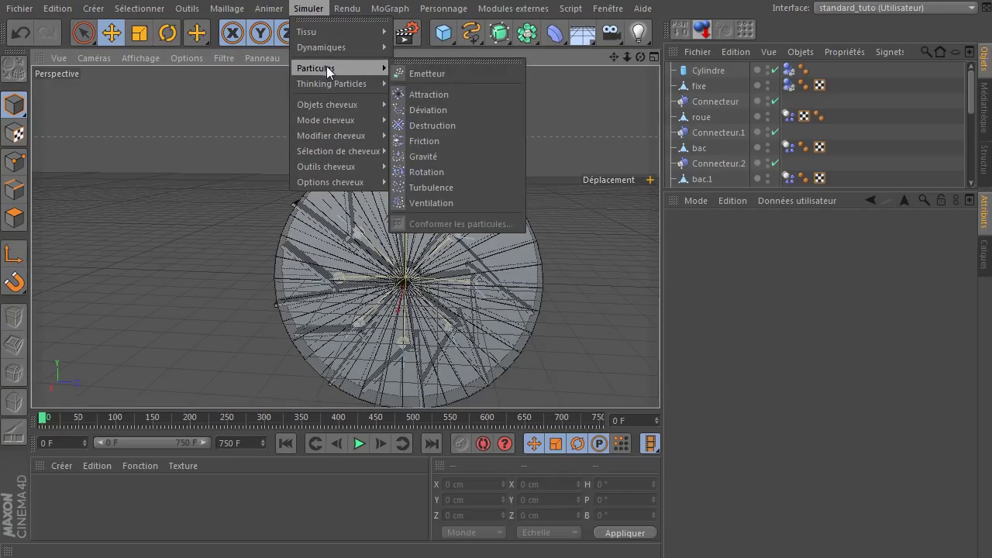
left_click(441, 78)
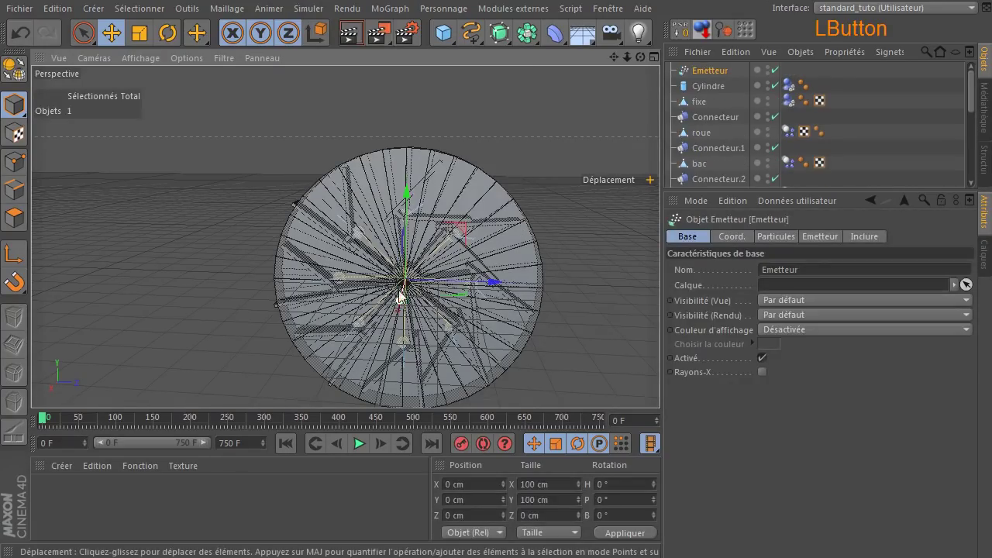
left_click_drag(407, 203, 408, 101)
Set the emitter's X and Y sizes to 50 cm each
mouse_move(641, 57)
left_mouse_down()
mouse_move(667, 66)
mouse_move(643, 73)
left_mouse_up()
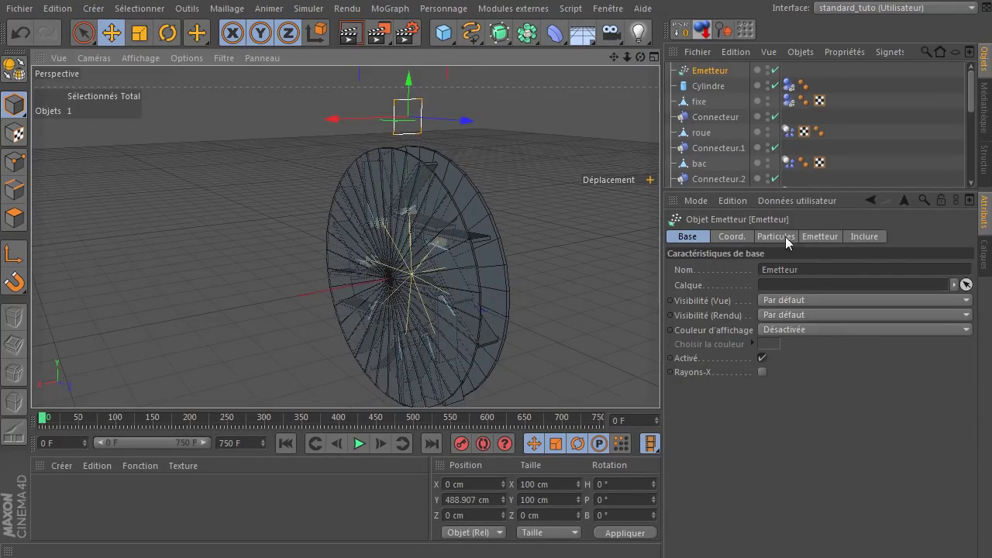
left_click(776, 236)
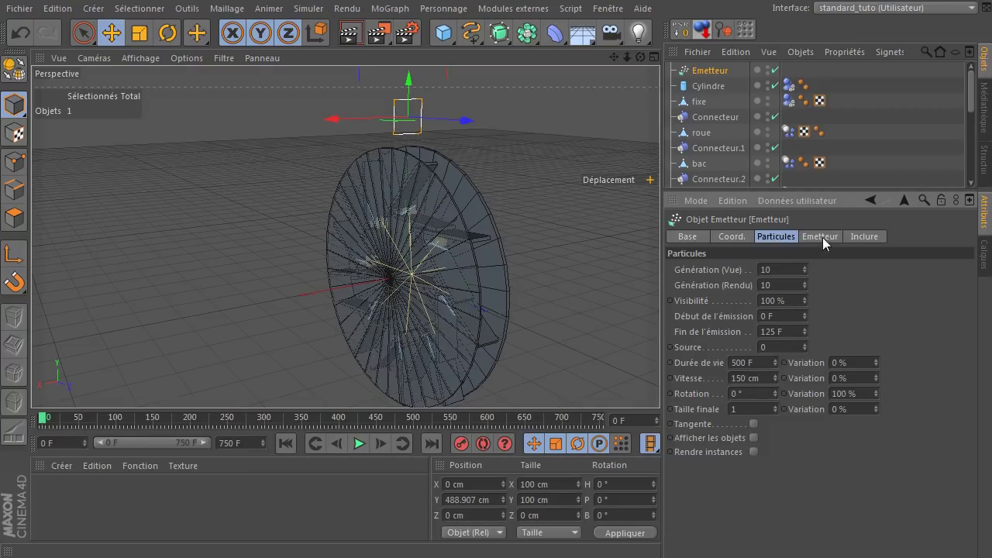
left_click(822, 240)
left_click(782, 284)
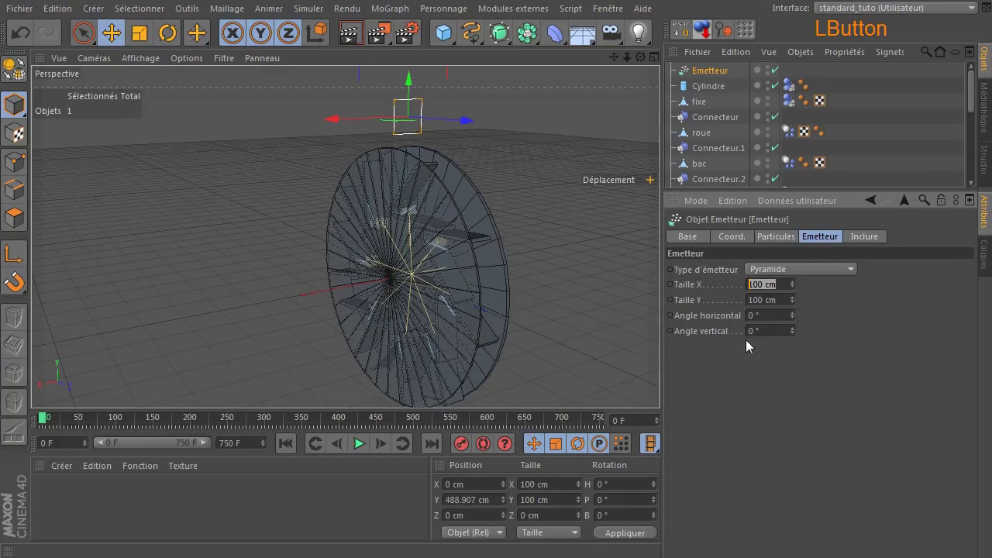
type("50")
left_click(736, 302)
left_click(783, 302)
type("50")
left_click(877, 374)
Set the emitter's viewport and render generation rates to 20 and briefly play the emission
left_click(777, 236)
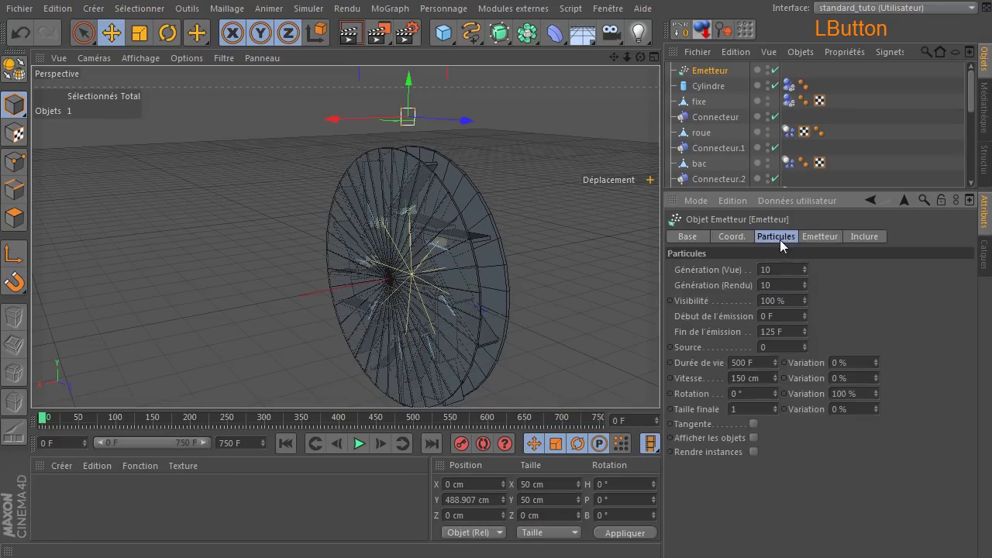
left_click(768, 269)
left_click(771, 286)
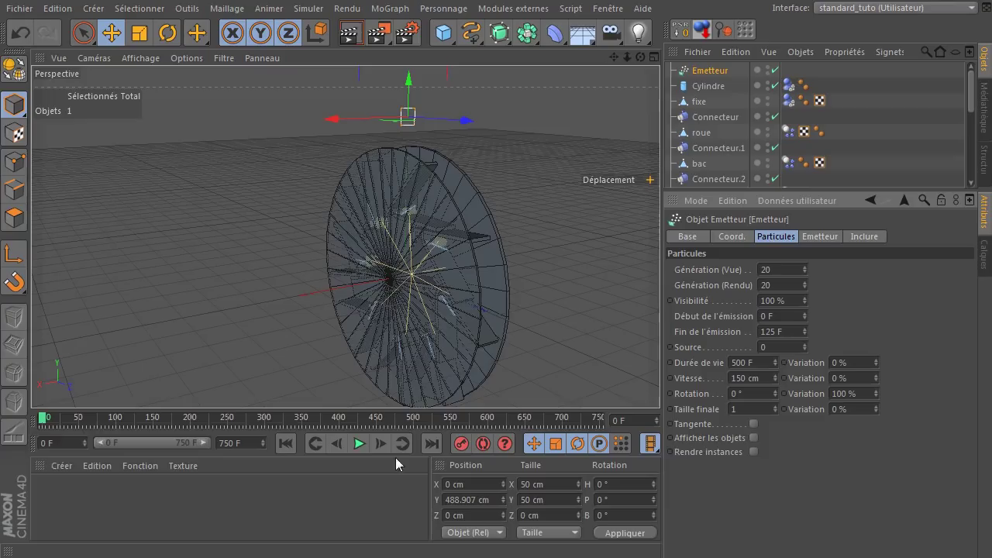
left_click(358, 443)
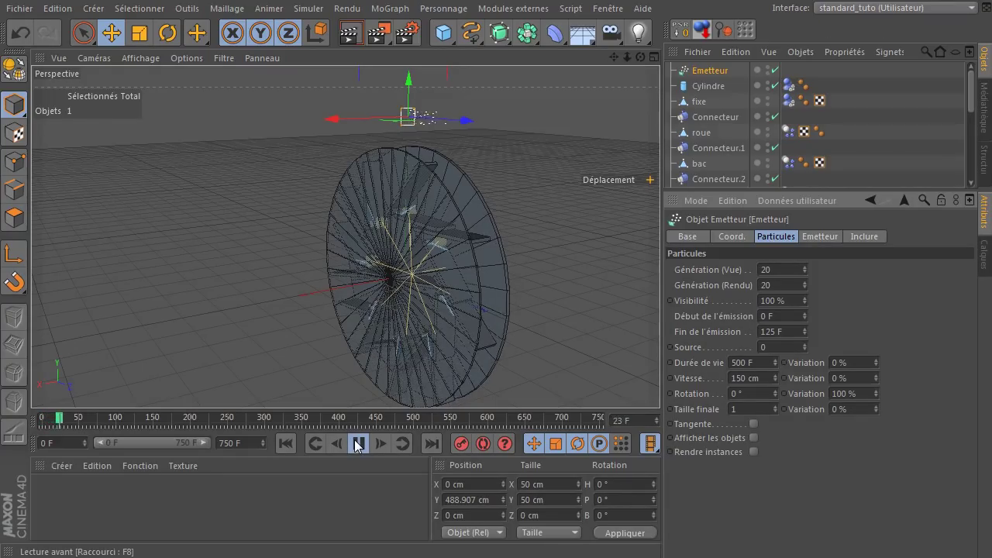
left_click(358, 443)
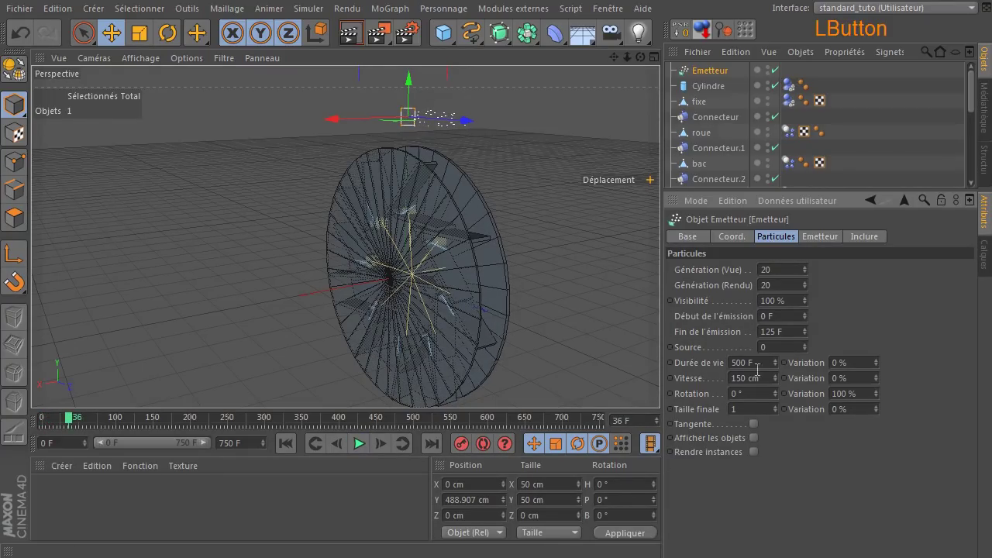
Set the emission end to 500 F, the particle lifetime to 300 F and the speed to 200 cm
left_click(792, 332)
type("500")
left_click(752, 369)
left_click(765, 362)
type("300")
left_click(859, 316)
left_click(760, 377)
type("200")
left_click(844, 503)
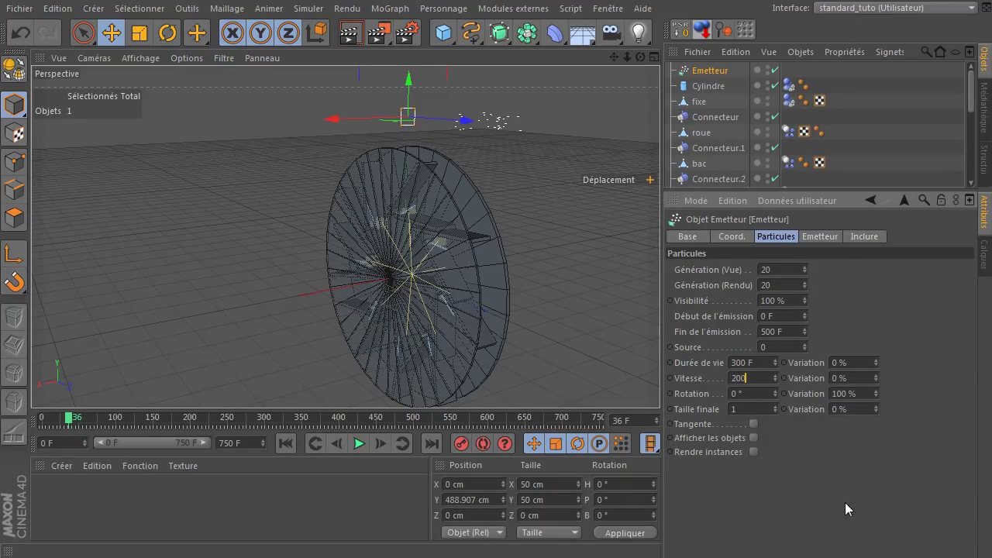
Replay the emission from the first frame to judge its speed, and set the particle speed to 400 cm
left_click(359, 443)
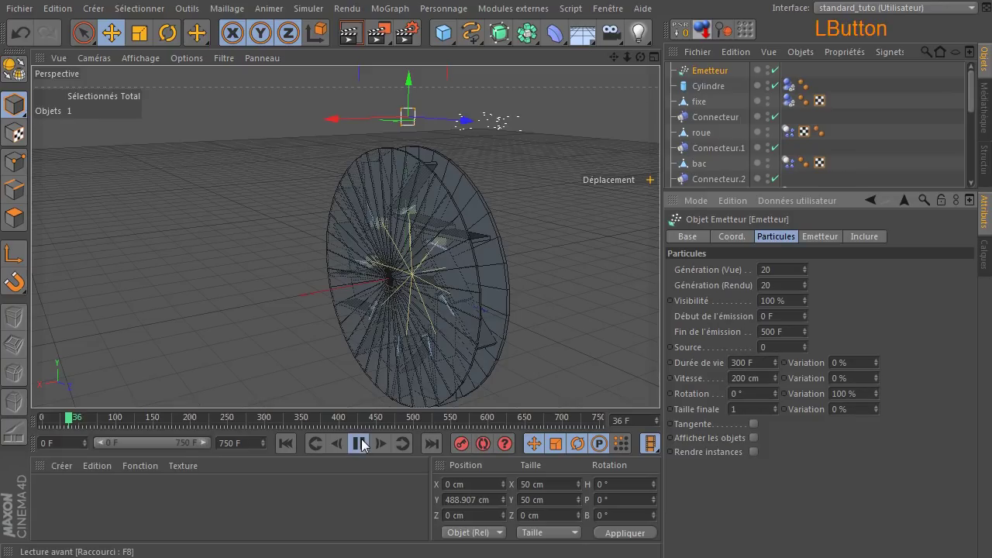
left_click(359, 443)
left_click(285, 443)
left_click(359, 444)
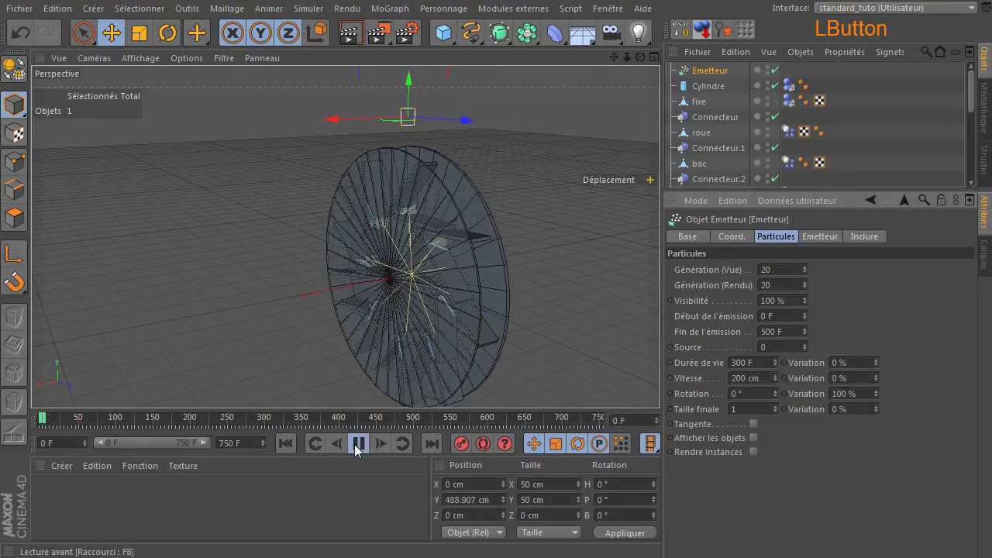
left_click(356, 446)
left_click(763, 374)
type("400")
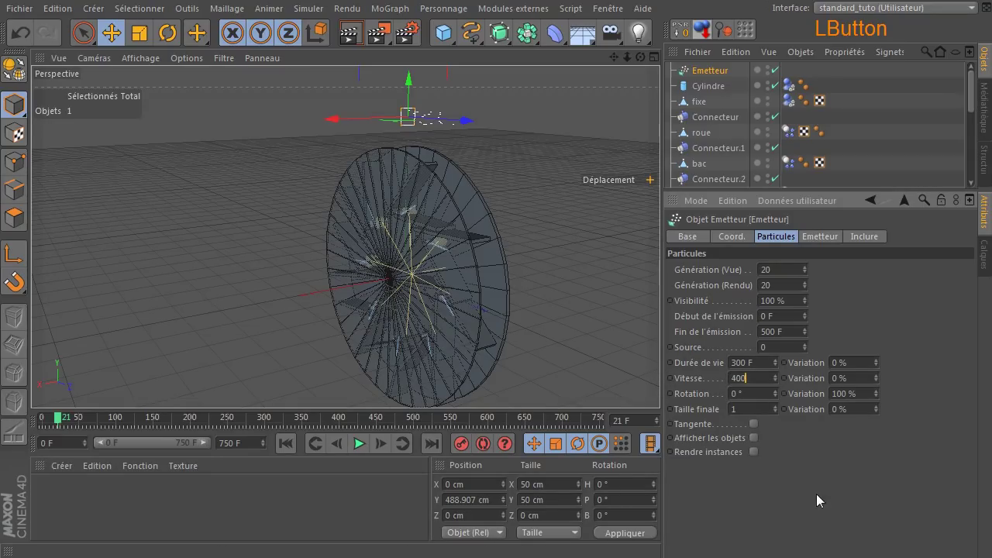
Replay the emission from the first frame to judge the 400 cm particle speed
left_click(286, 443)
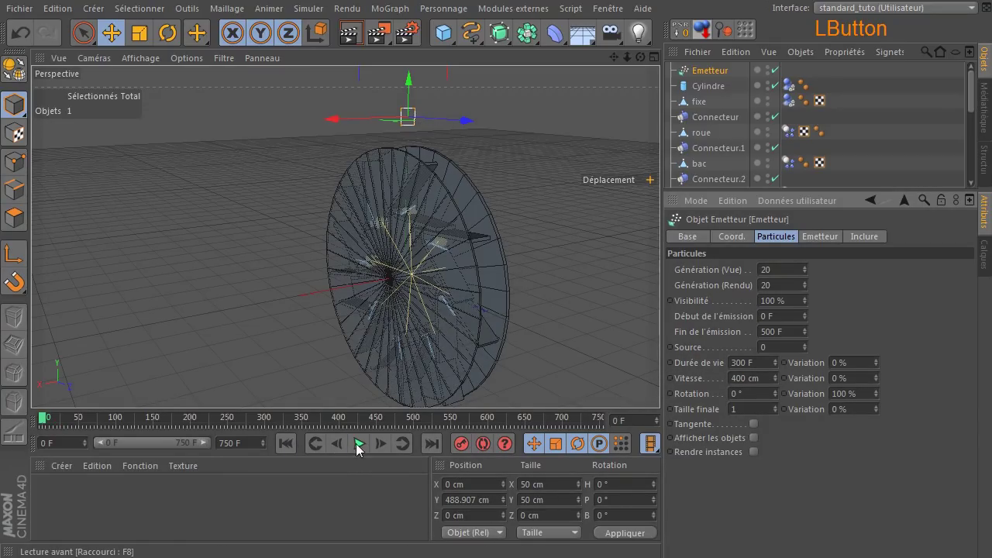
left_click(356, 443)
left_click(285, 443)
Rotate the emitter to a pitch of -90° so it emits downward, and briefly play the emission
left_click(168, 33)
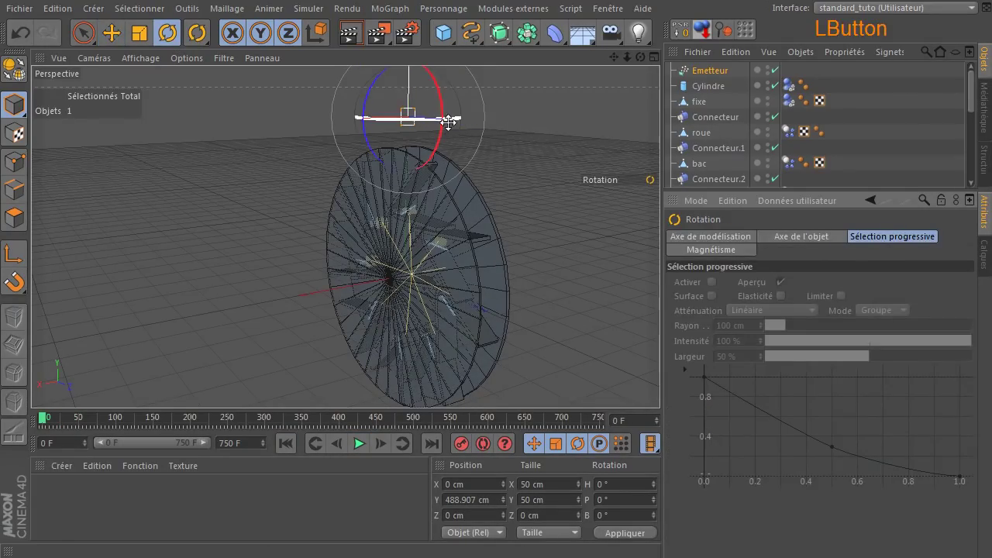
left_click_drag(440, 133, 393, 210)
left_click(112, 33)
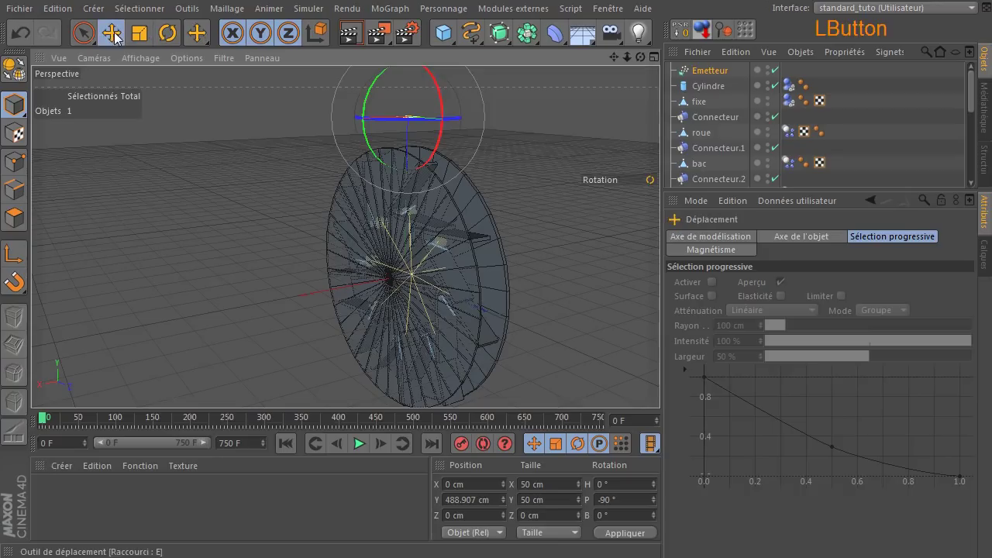
left_click(359, 443)
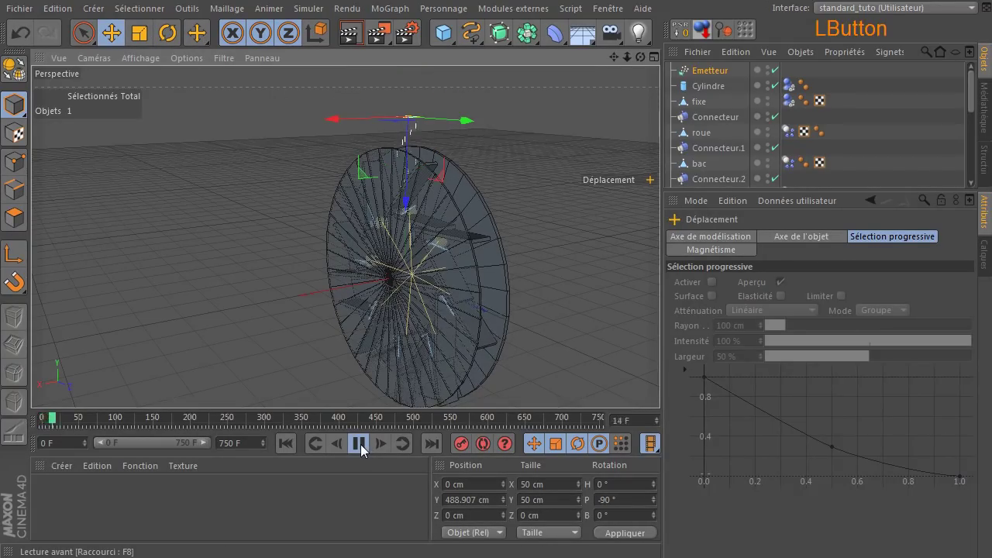
left_click(361, 444)
left_click(286, 442)
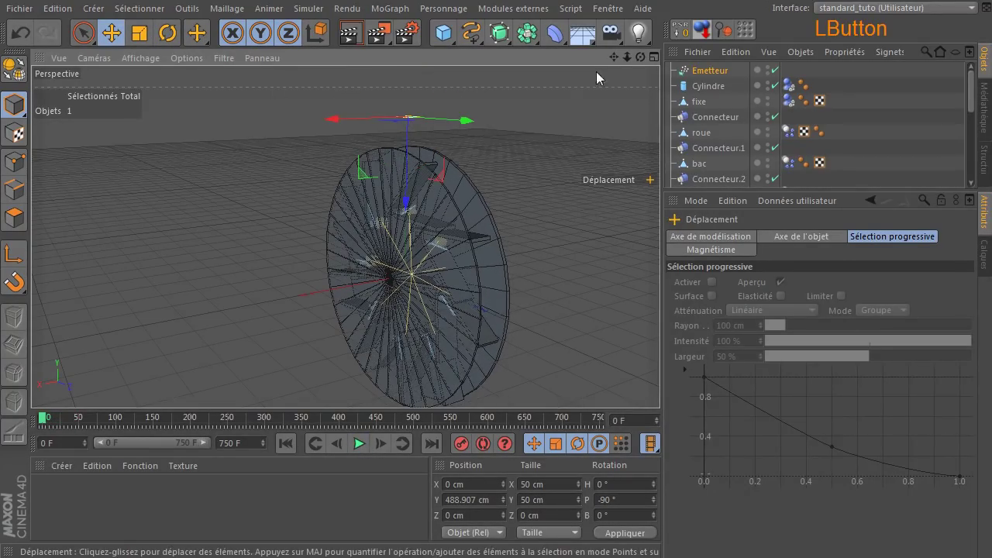
Move the emitter up and sideways above the wheel, to about Y 584 cm and Z -236 cm
left_click_drag(640, 57, 749, 74)
left_click_drag(499, 120, 416, 117)
left_click_drag(325, 193, 327, 159)
left_click_drag(399, 85, 403, 95)
scroll(499, 187, "down", 2)
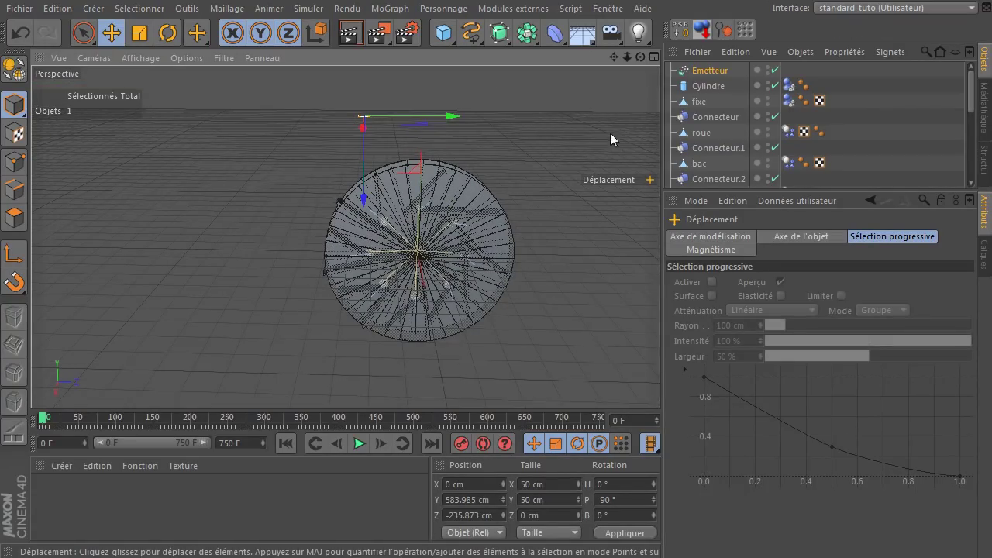
Add a sphere to the scene and set its radius to 20 cm
left_click_drag(444, 32, 843, 76)
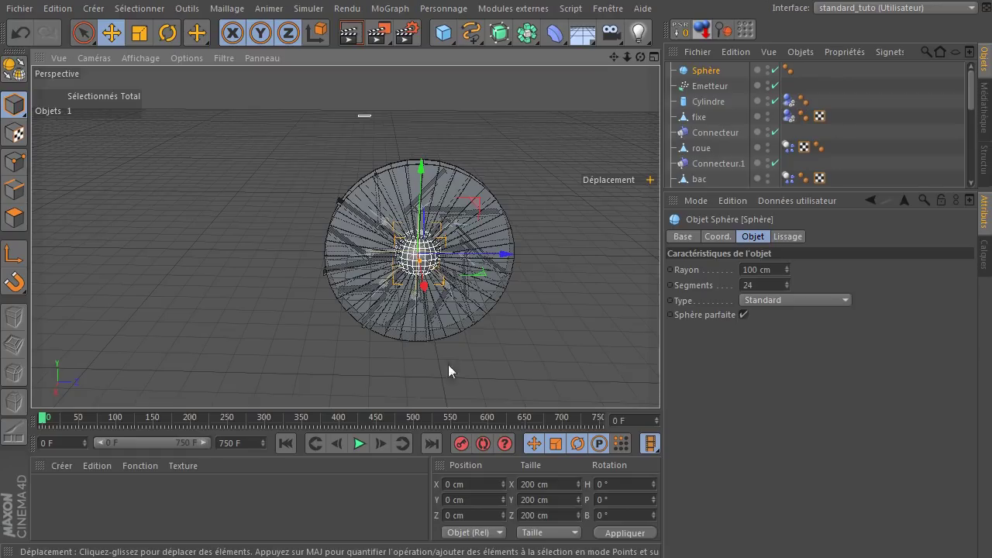
left_click(768, 269)
type("20")
key("Return")
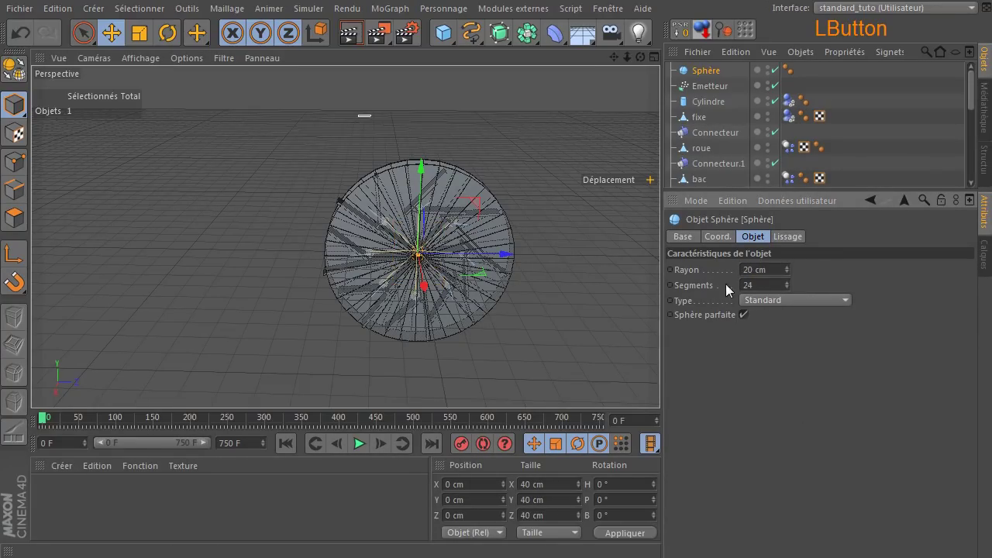
Try raising the sphere above the wheel to about Y 537 cm, and undo the move
mouse_move(640, 56)
left_mouse_down()
mouse_move(641, 46)
mouse_move(640, 63)
left_mouse_up()
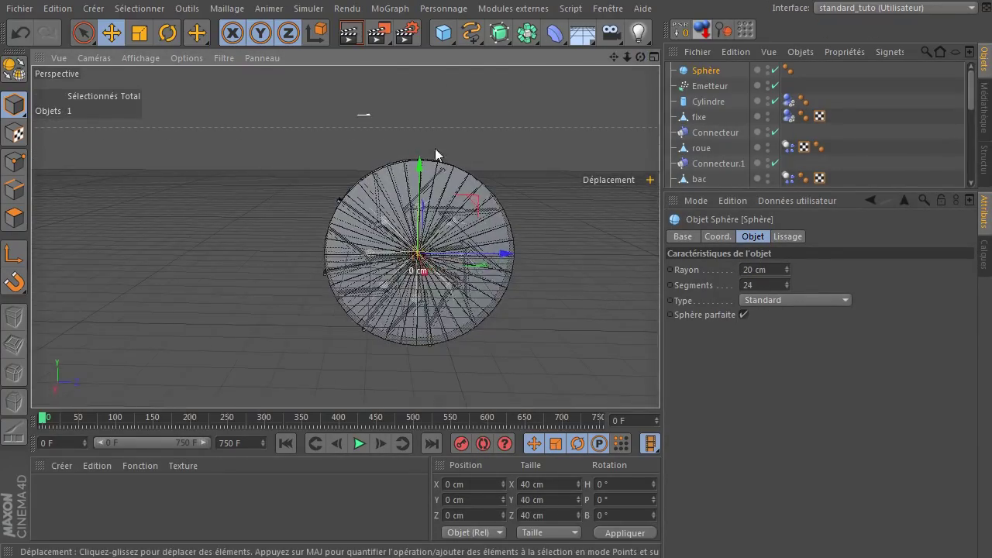
left_click_drag(419, 165, 421, 42)
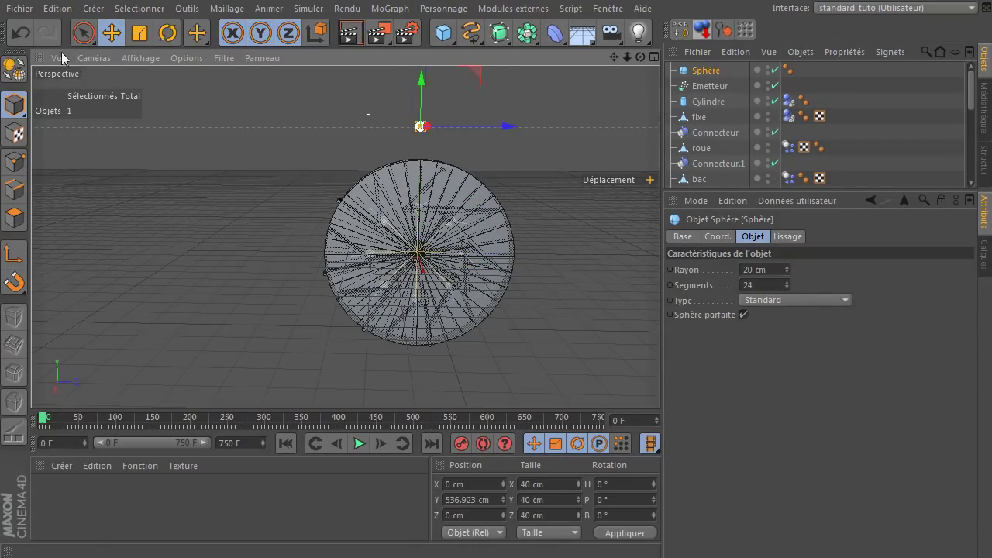
left_click(19, 33)
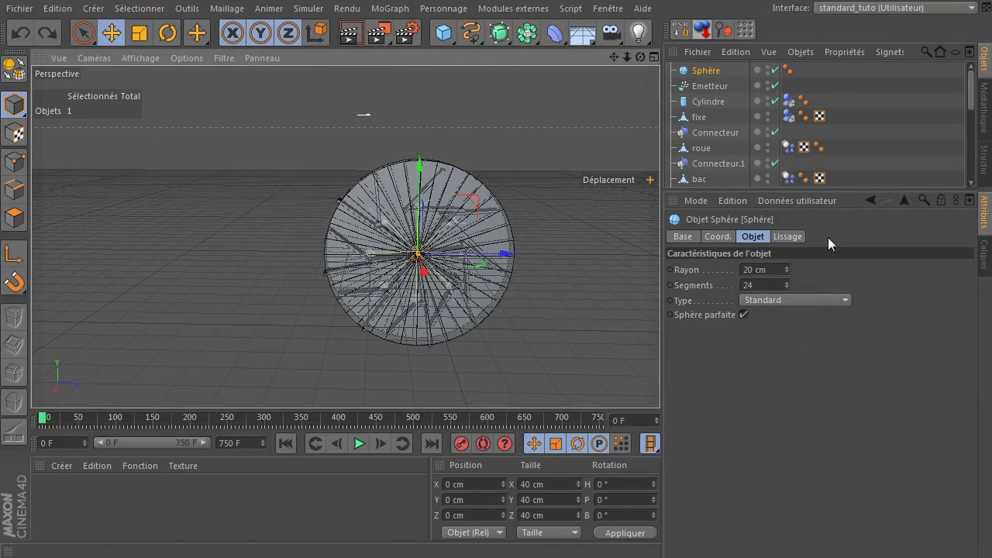
Set the sphere's segments to 12 and nest the sphere inside a new MoGraph Cloner
double_click(771, 284)
type("1")
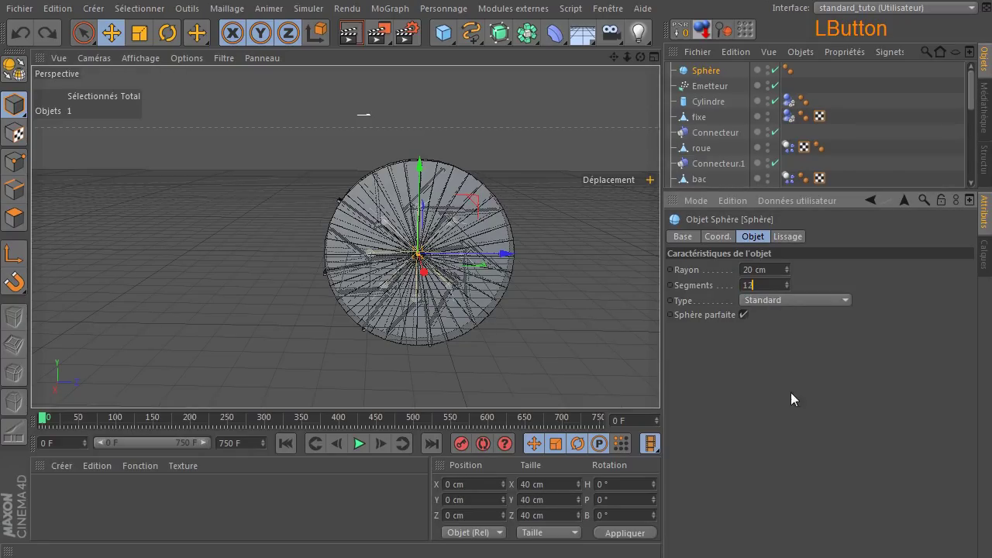
left_click(396, 9)
left_click(418, 122)
left_click_drag(706, 89, 712, 71)
Rename the cloned sphere as bille
double_click(712, 87)
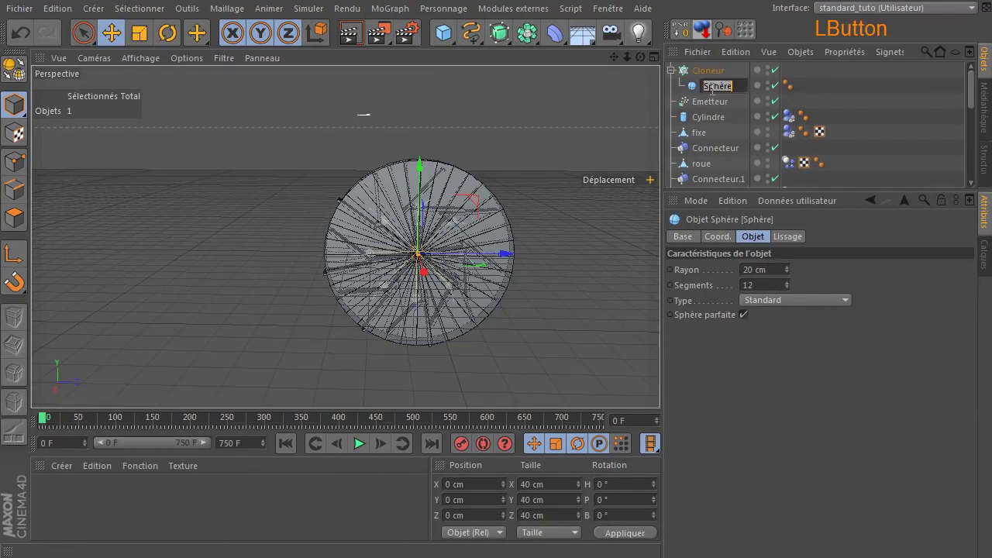
type("b")
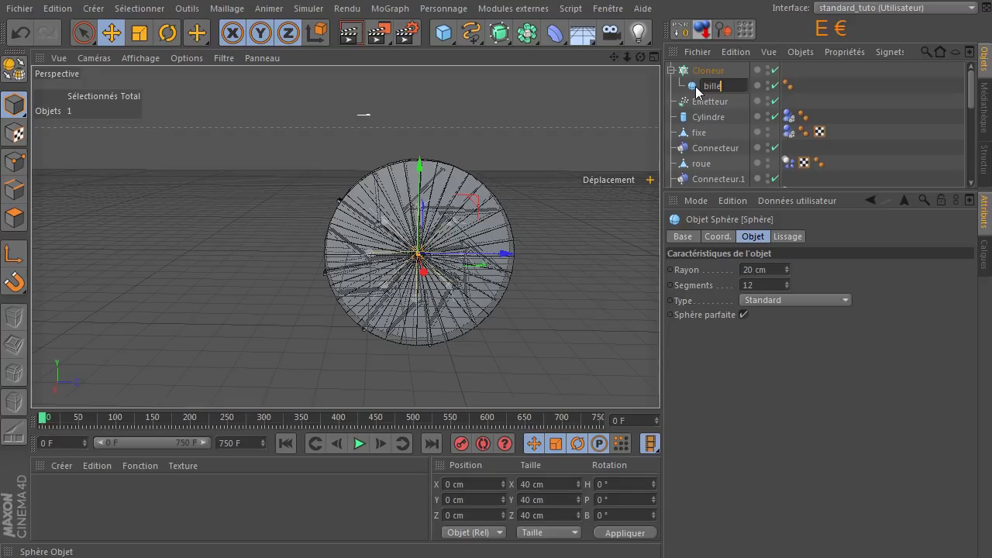
type("ille")
key("Return")
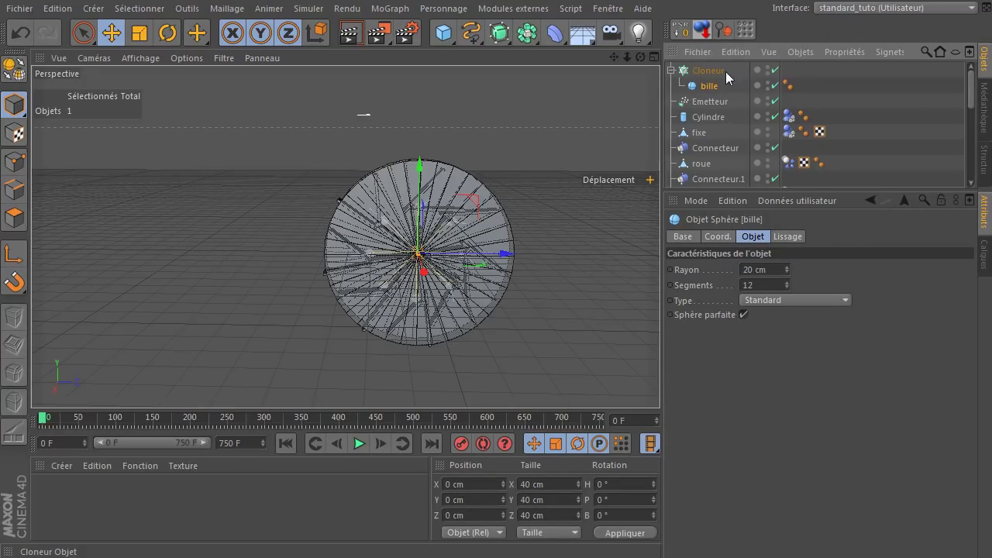
Set the cloner's mode to Objet with Emetteur as its source object, and preview the cloned balls
left_click(726, 72)
left_click(757, 281)
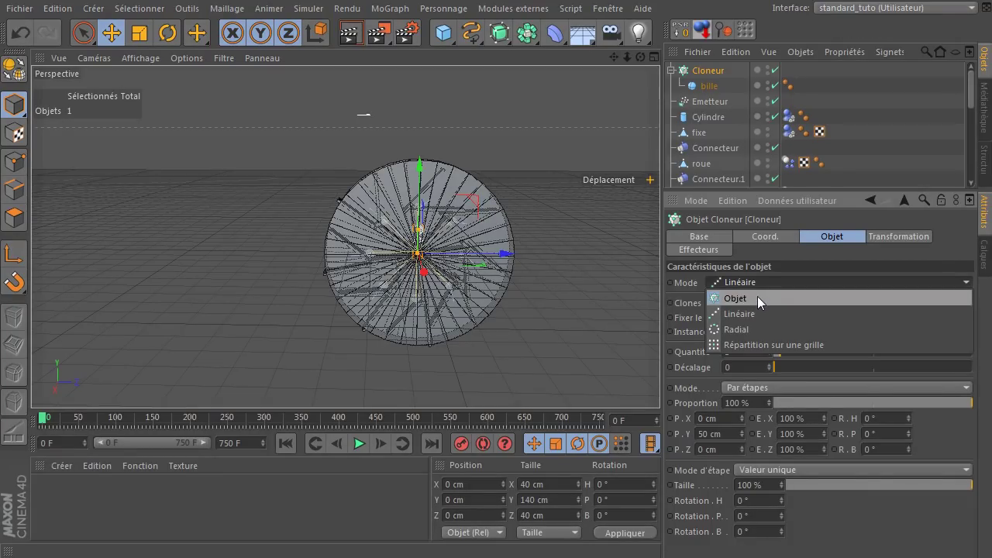
left_click(757, 297)
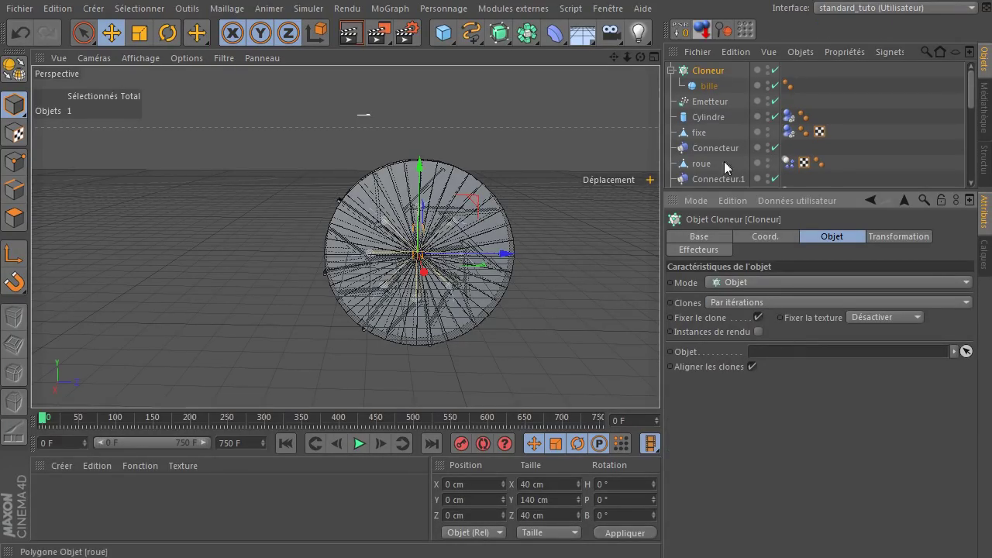
left_click(695, 103)
left_click_drag(836, 328, 832, 352)
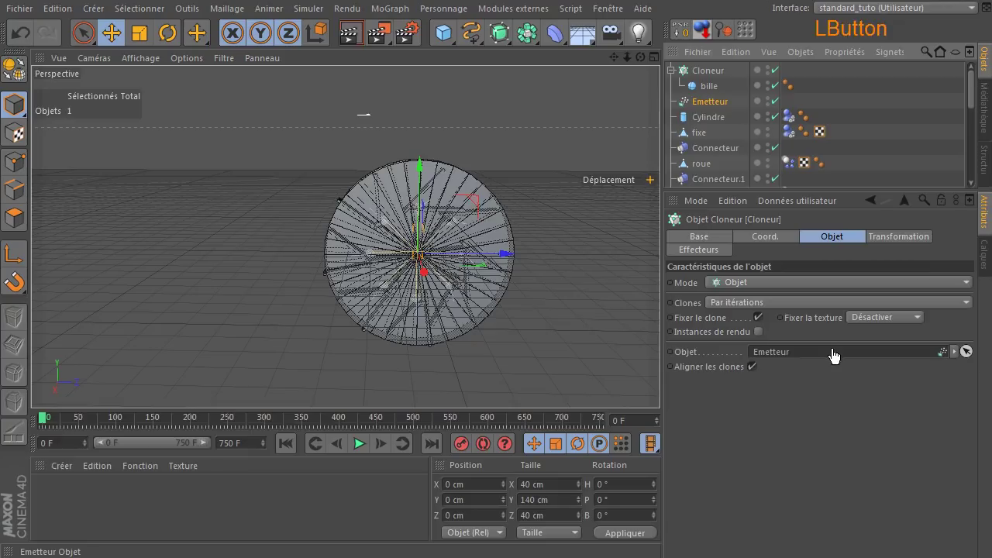
left_click(359, 444)
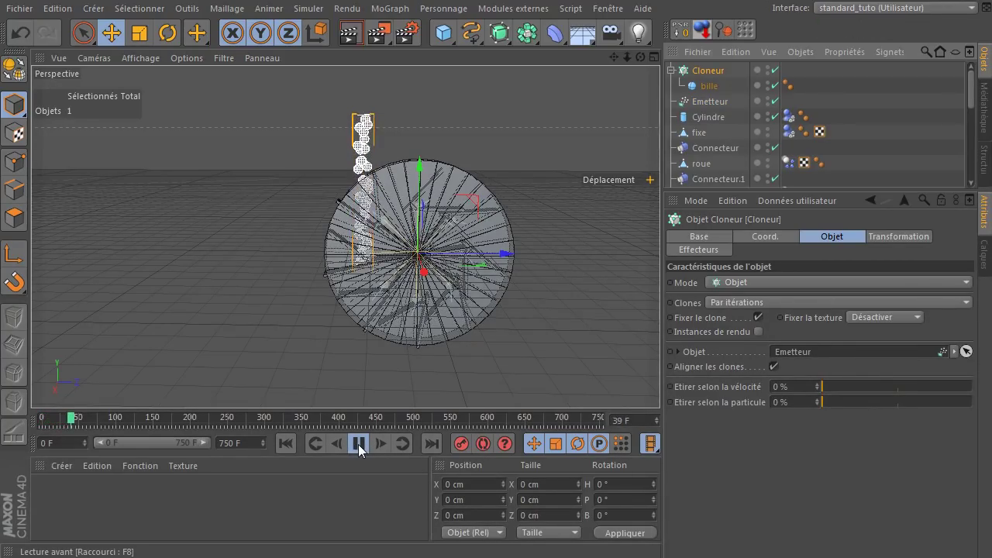
left_click(359, 444)
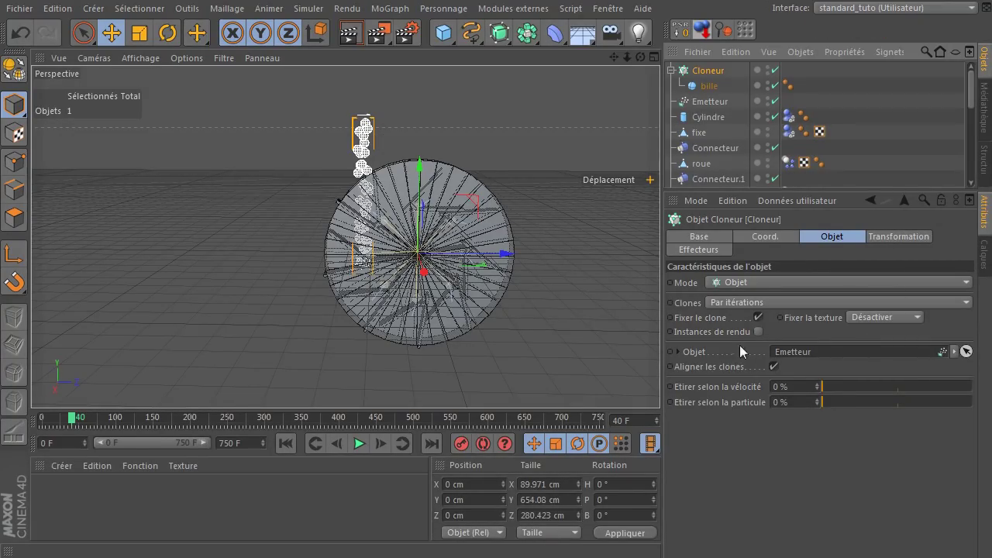
left_click(287, 443)
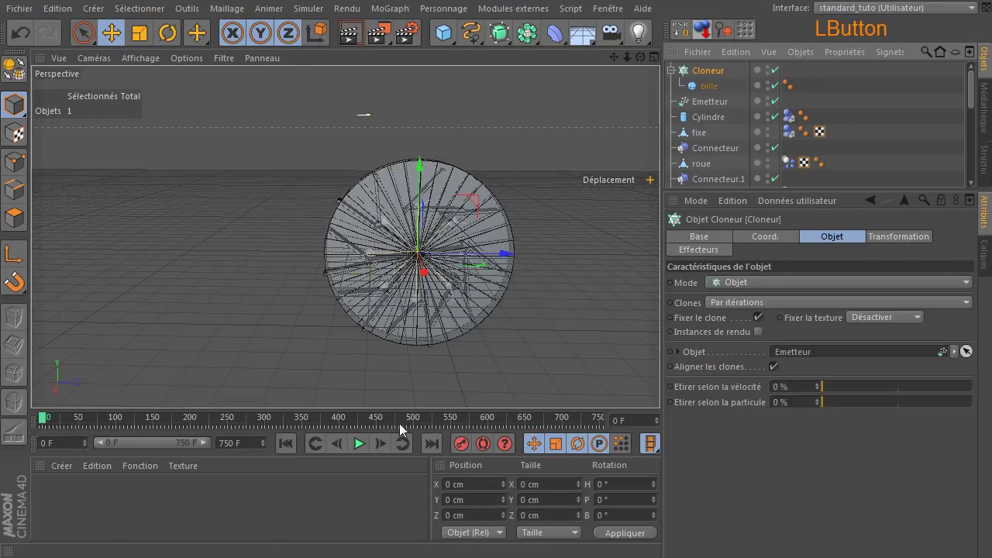
Apply a rigid body simulation tag (Corps rigide) to the cloner
right_click(707, 75)
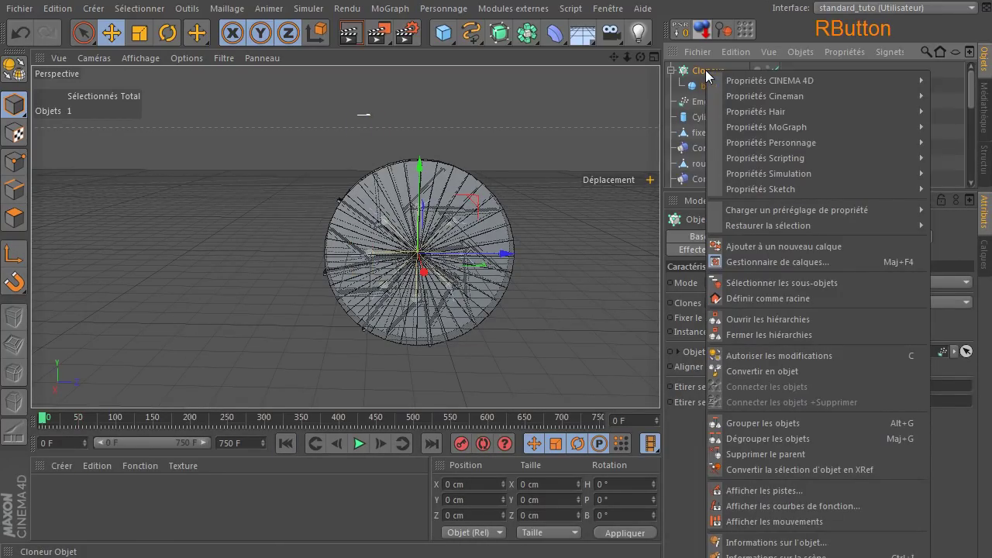
mouse_move(797, 177)
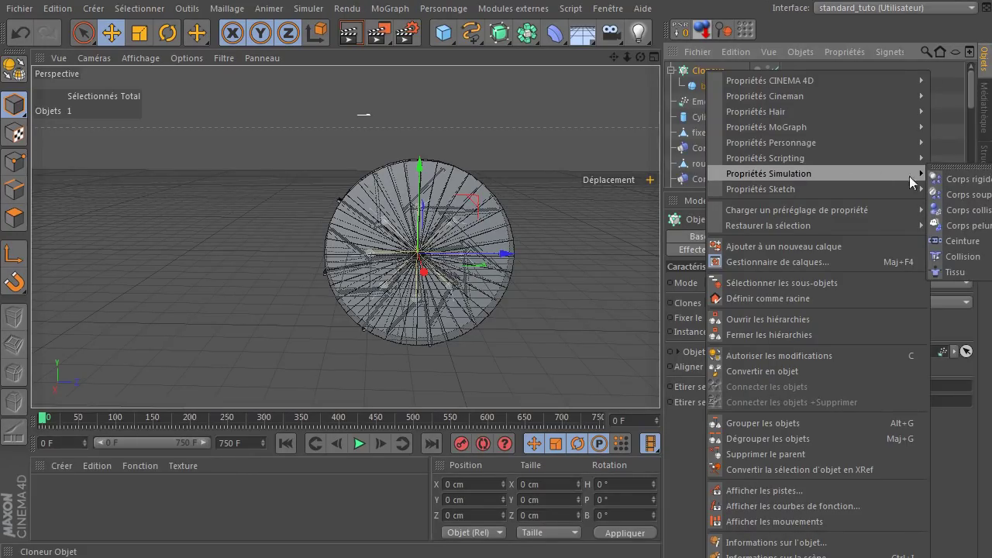
left_click(956, 179)
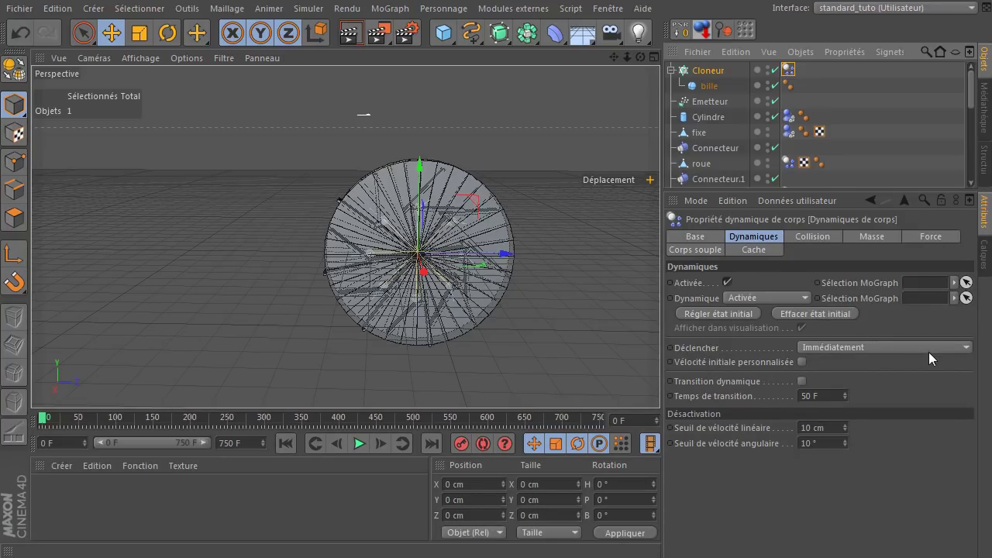
In the cloner's collision settings, set Eléments individuels to Tout and Forme to Maillage en déplacement
left_click(824, 240)
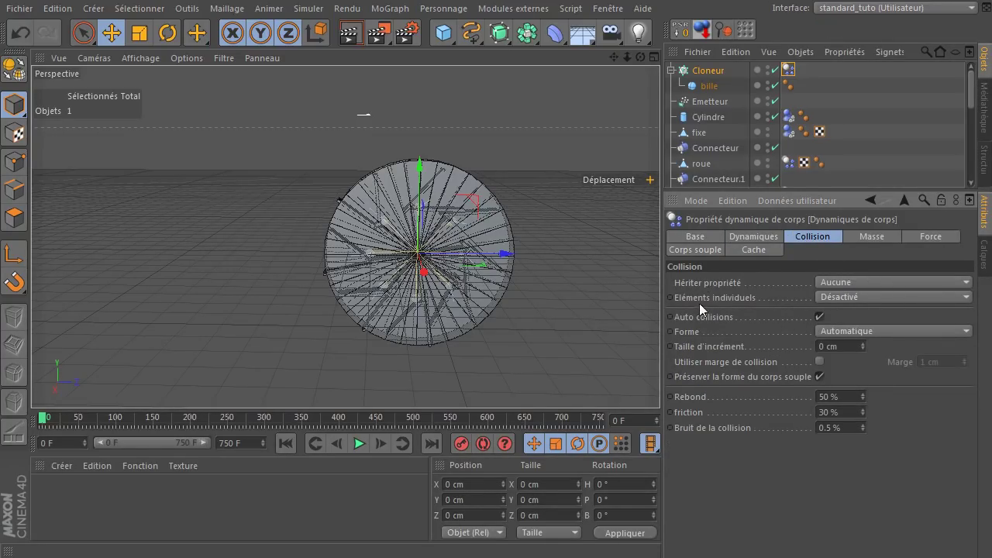
left_click(839, 297)
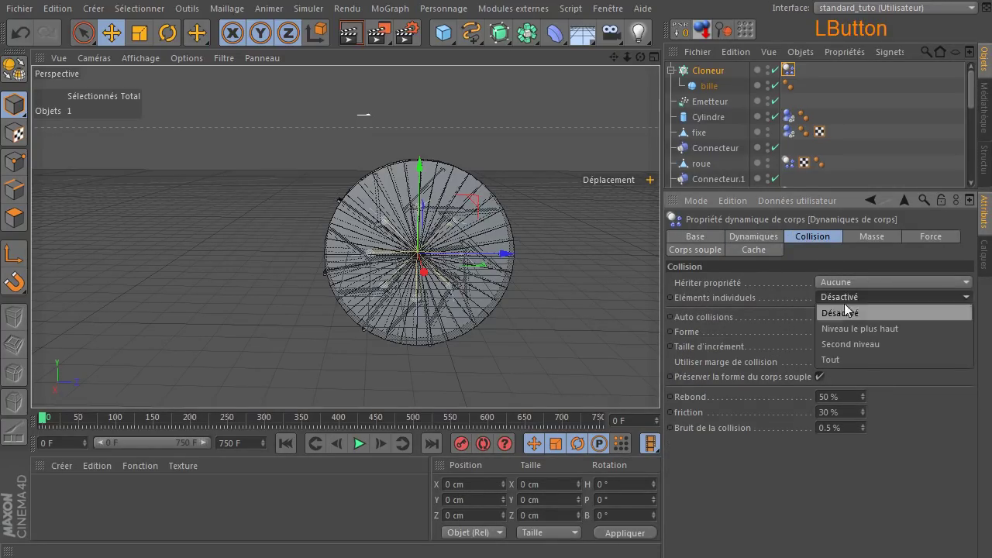
left_click(847, 358)
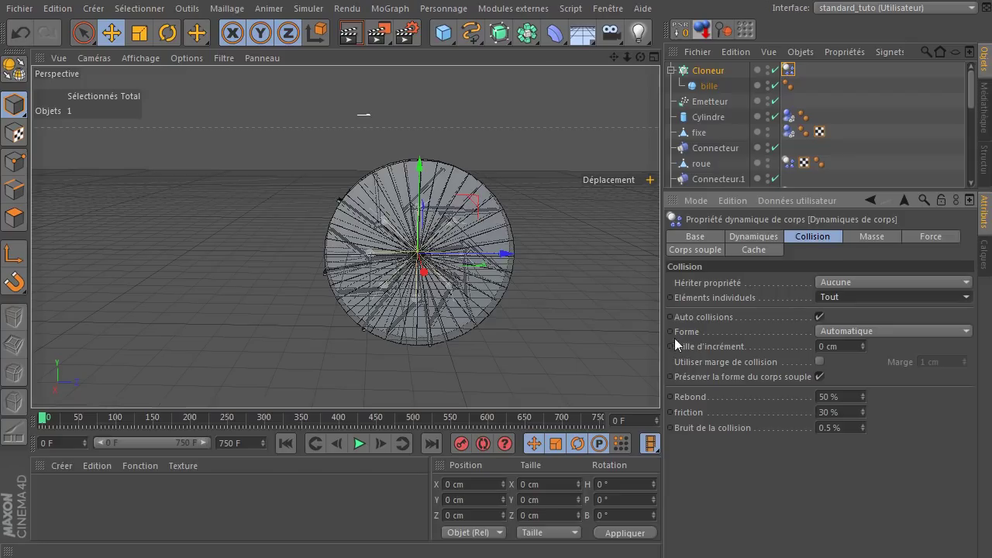
left_click(844, 331)
left_click(875, 471)
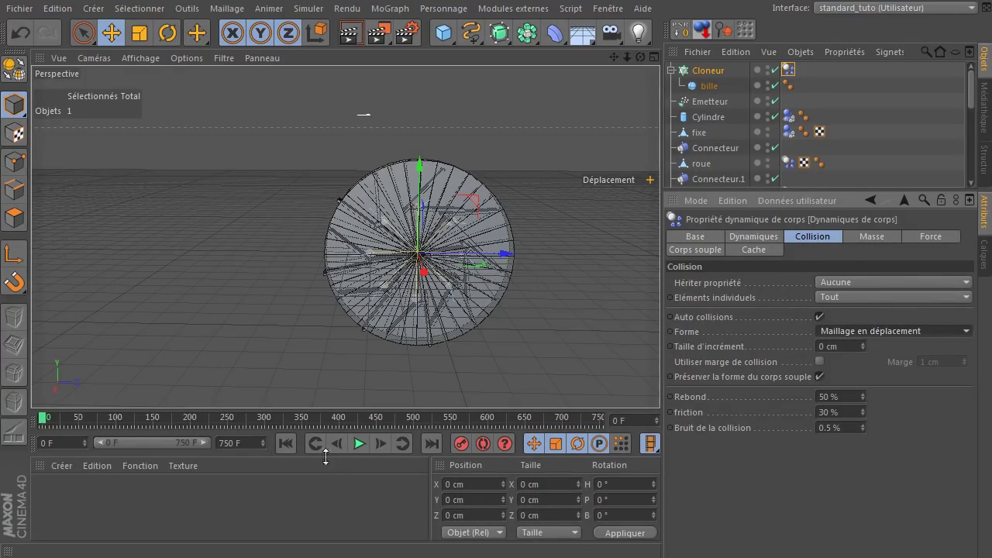
Play the ball simulation to check the collisions, rewind it, and shift the emitter outward to about Z -265 cm
left_click(361, 444)
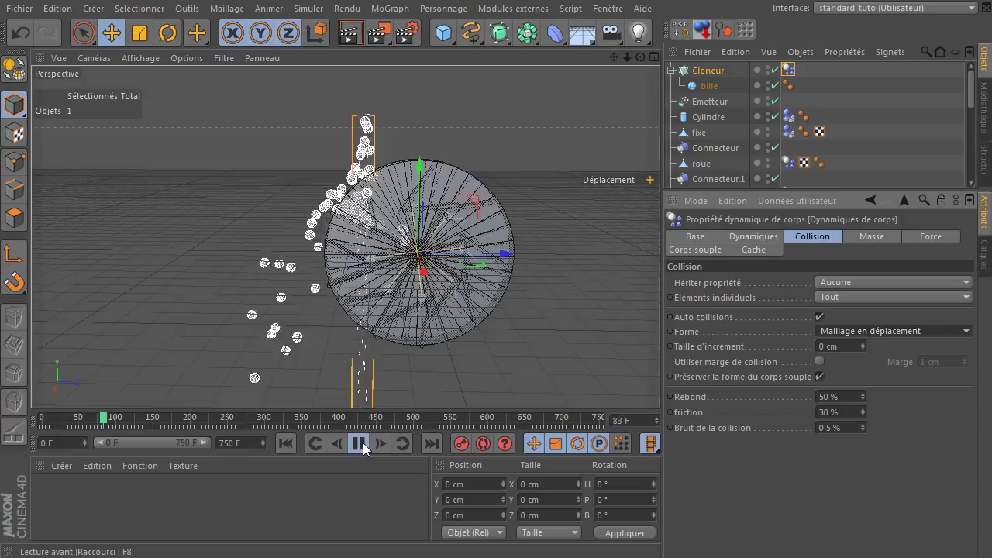
left_click(359, 444)
scroll(374, 156, "up", 4)
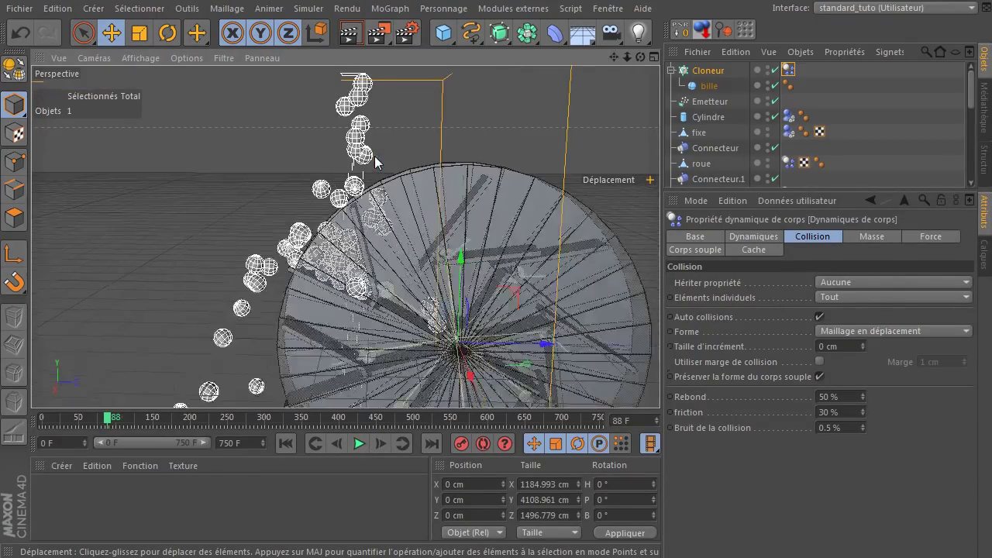
left_click(286, 443)
left_click(705, 105)
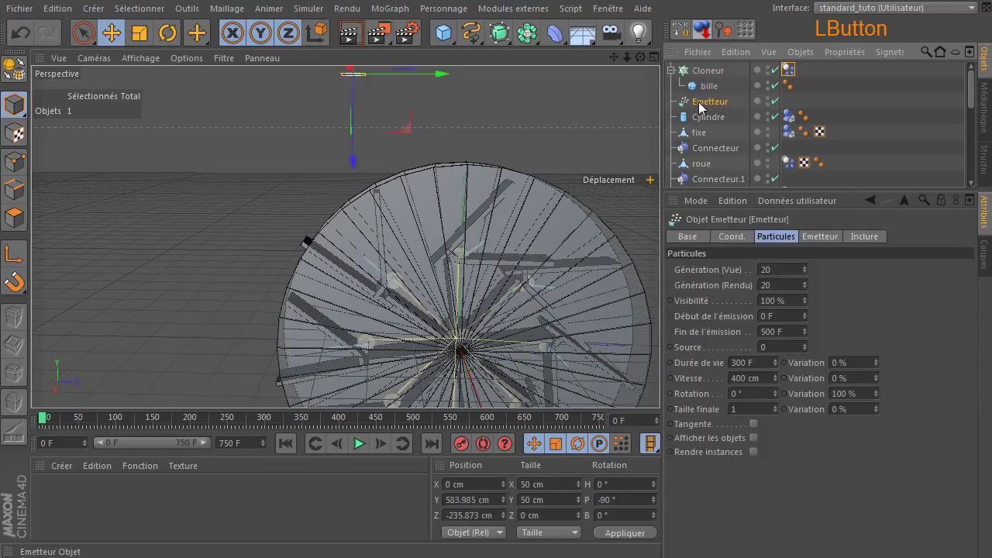
left_click_drag(450, 71, 431, 83)
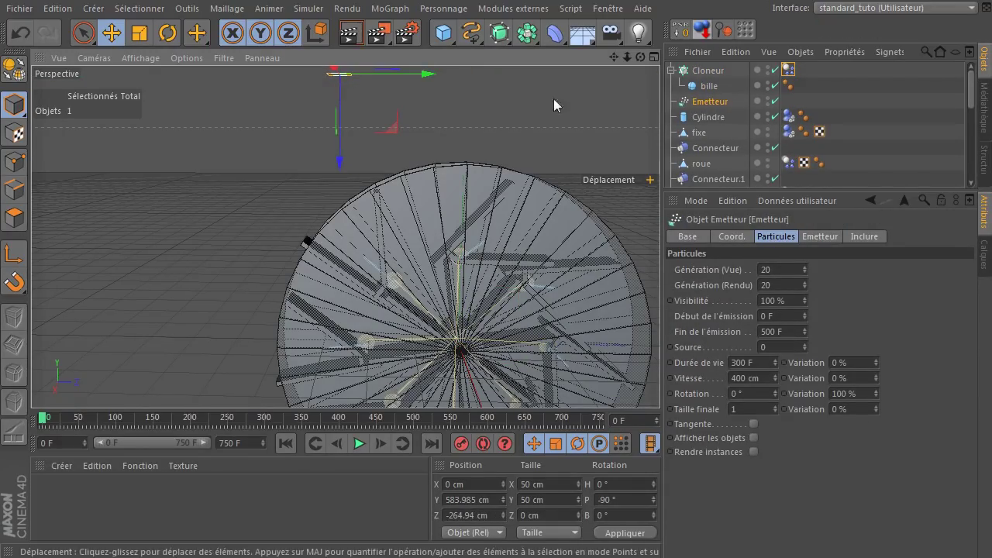
Set the bille sphere's radius to 10 cm and play the simulation
left_click(706, 86)
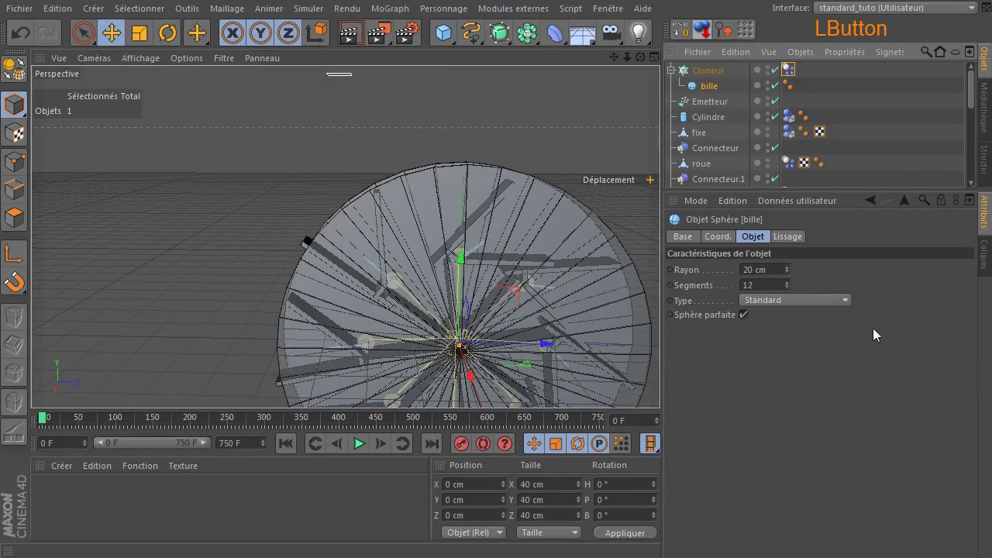
left_click(777, 271)
type("1")
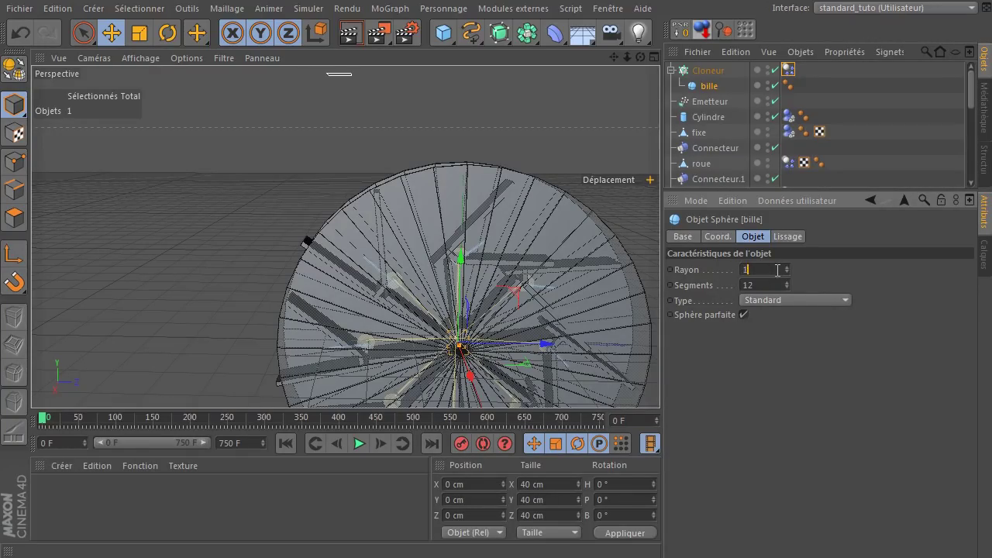
type("0")
left_click(808, 398)
left_click(359, 444)
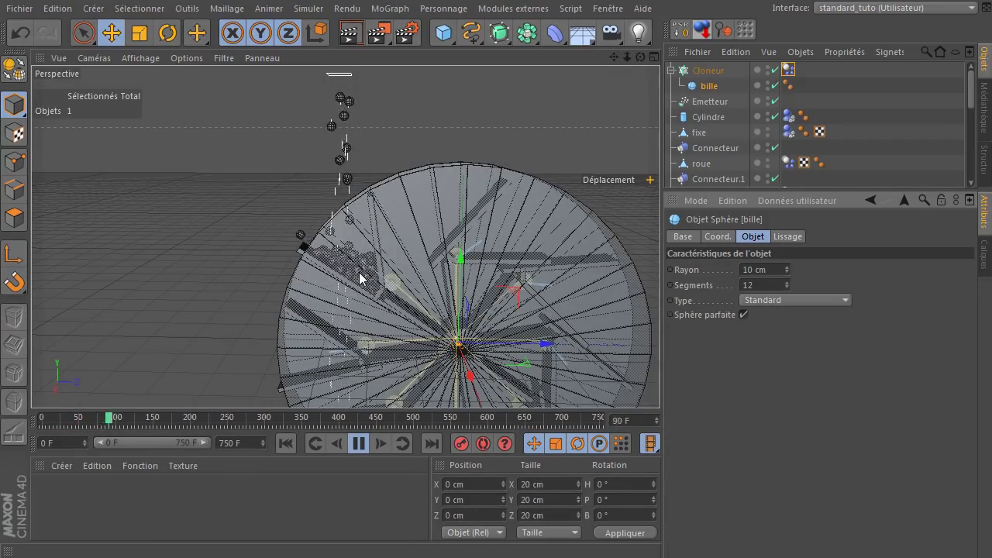
Stop playback and set Utiliser la masse to Masse personnalisée in the cloner's rigid body tag
left_click(359, 443)
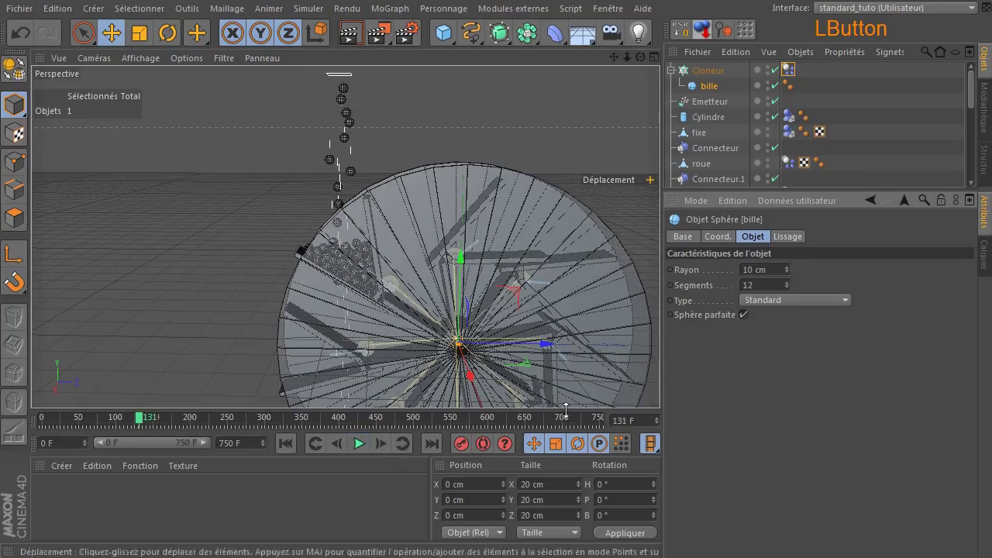
left_click(788, 70)
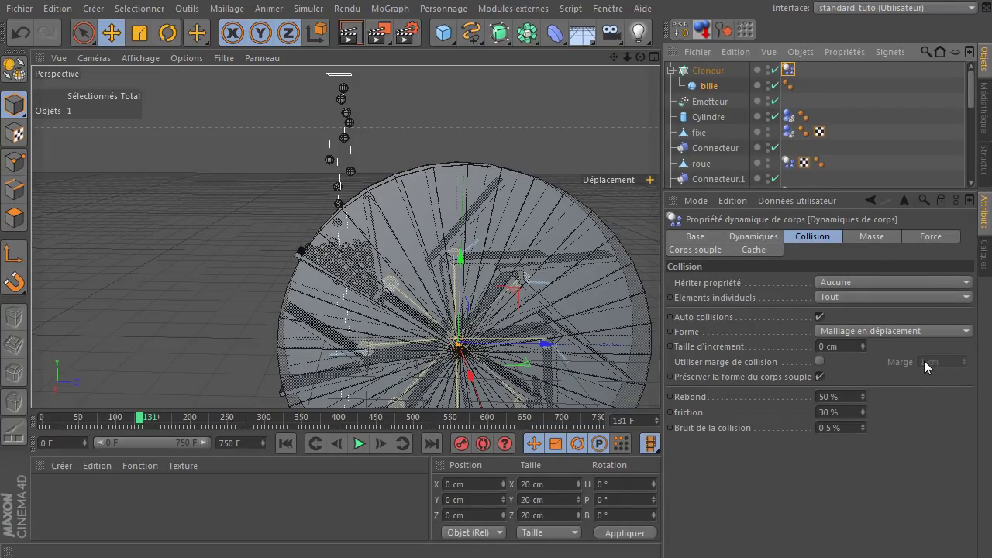
left_click(873, 235)
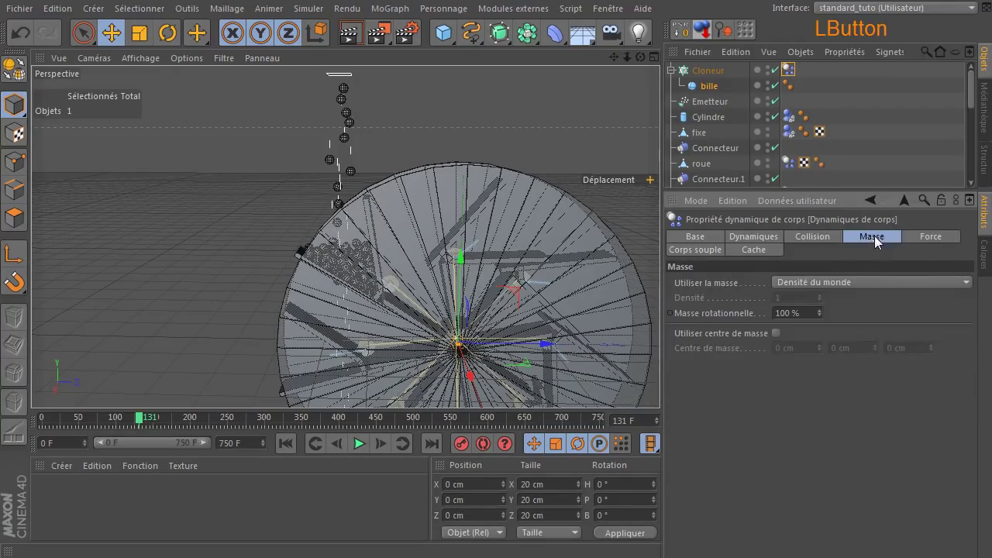
left_click(829, 282)
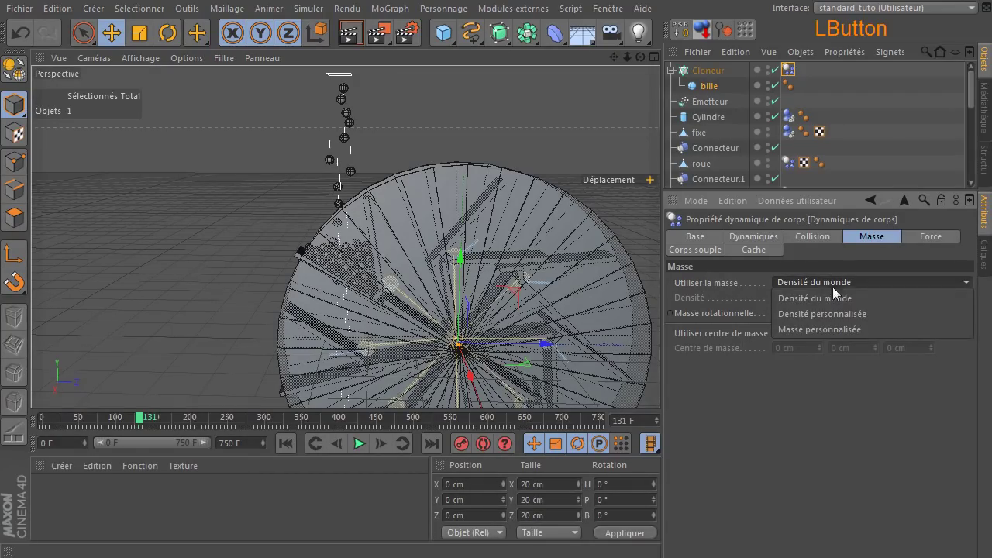
left_click(831, 328)
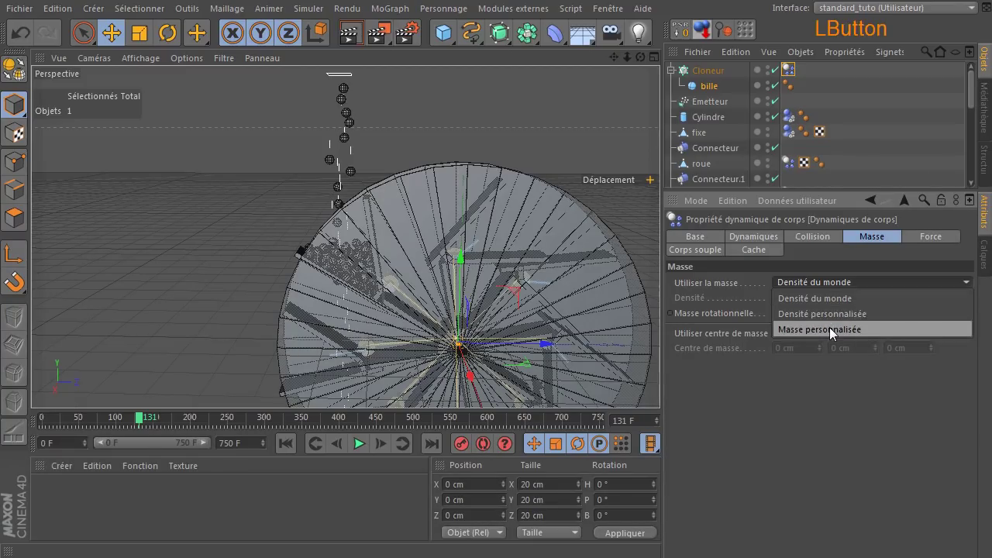
Set the cloned balls' mass to 40 and test the simulation from the first frame
left_click_drag(798, 296, 723, 297)
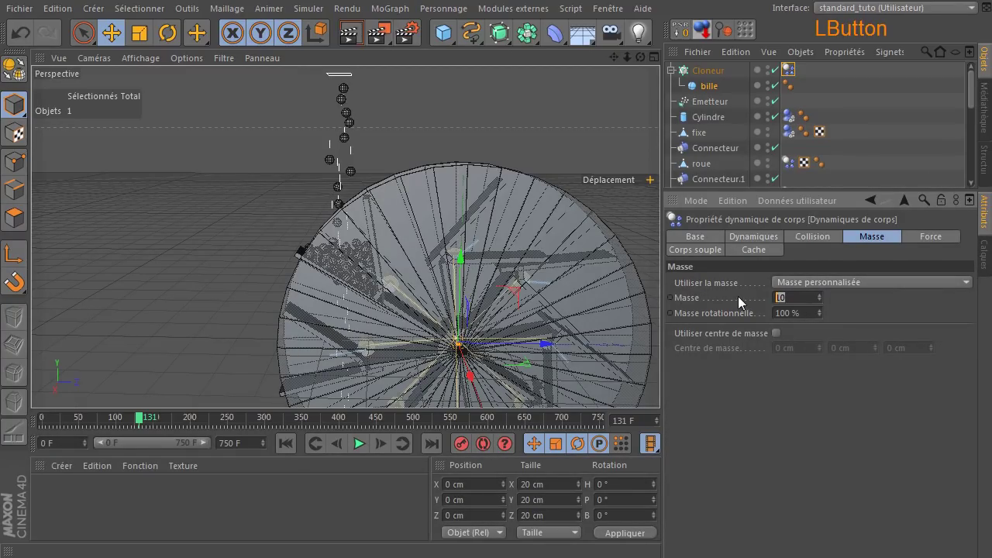
type("40")
key("Return")
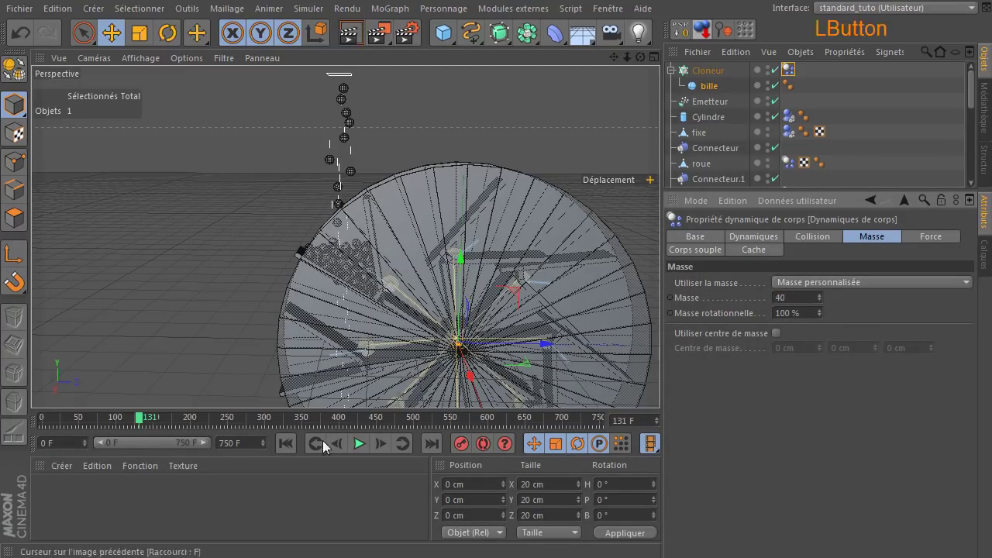
left_click(284, 443)
left_click(359, 444)
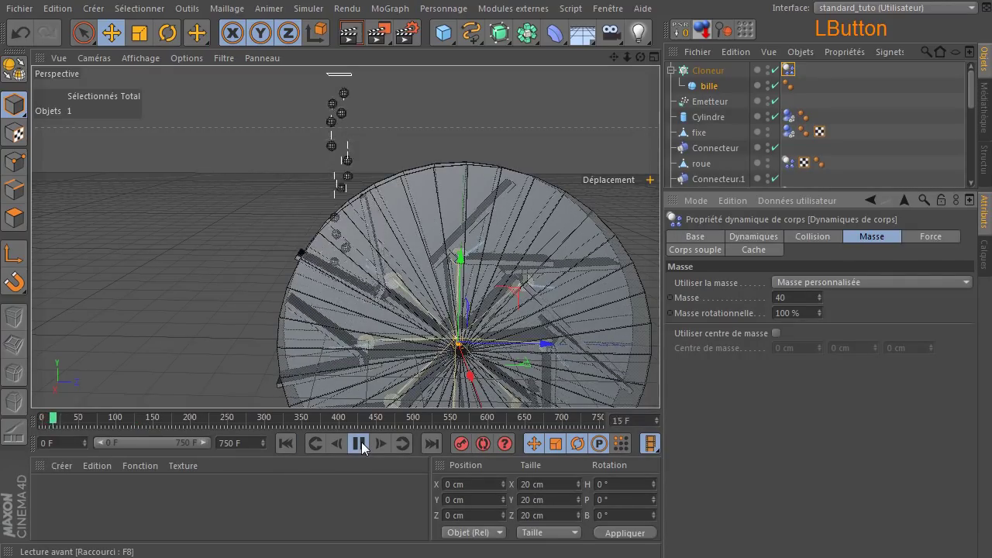
left_click(359, 443)
Lower the cloned balls' mass to 20, play the simulation from the start, and rewind it
double_click(805, 296)
type("2")
left_click(285, 443)
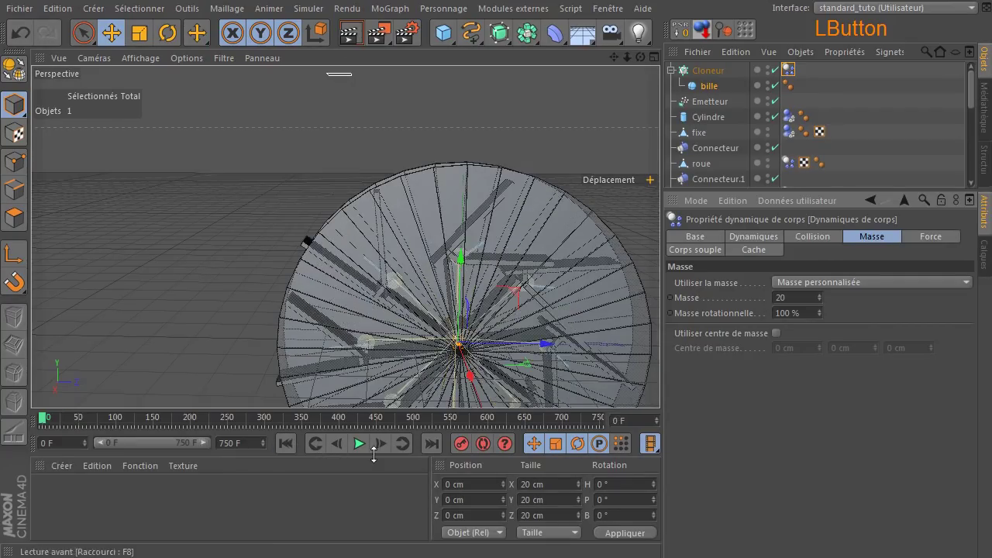
left_click(359, 443)
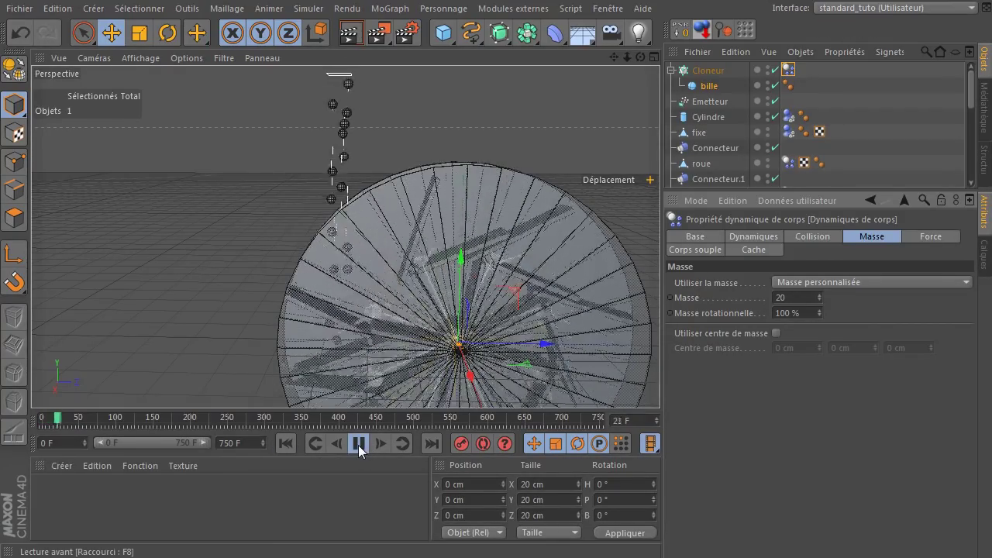
left_click(358, 444)
left_click(284, 445)
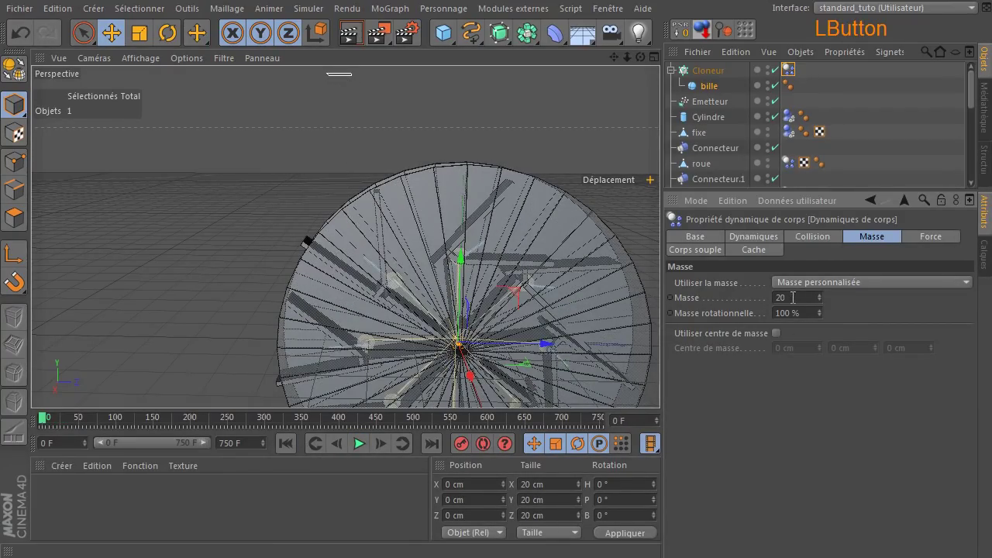
Test the wheel simulation with ball masses of 12 and 10, rewinding between the two runs
type("12")
left_click(783, 420)
left_click(359, 443)
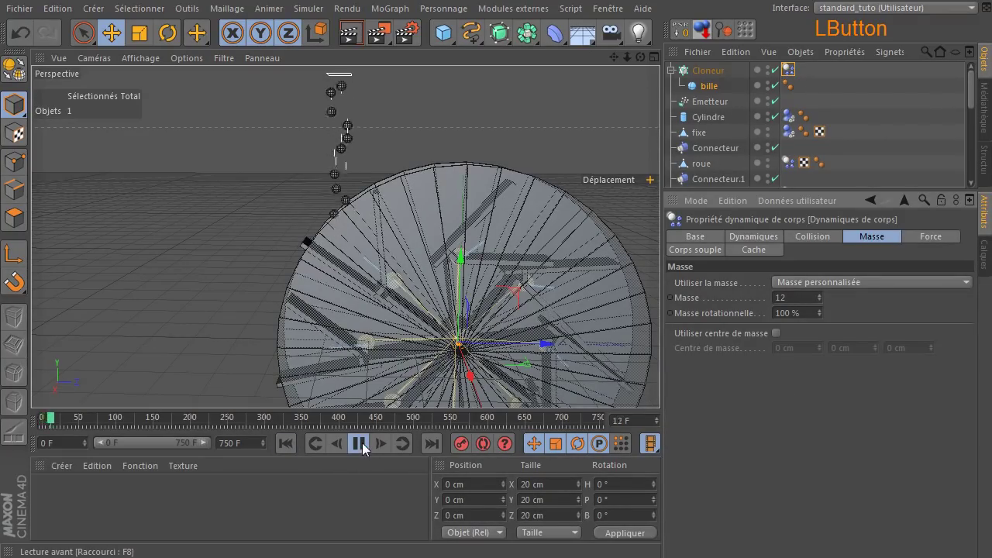
left_click(359, 443)
left_click(284, 443)
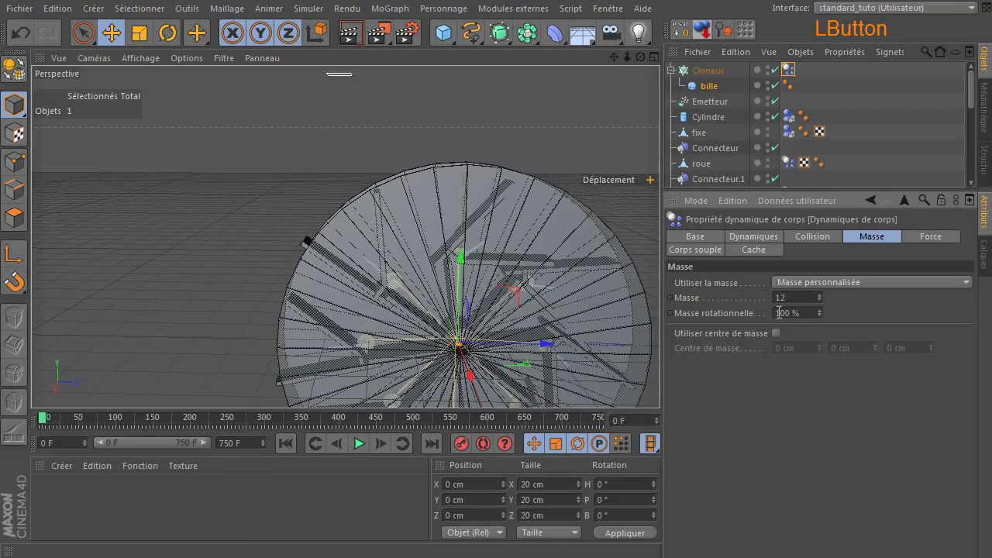
left_click(358, 443)
left_click(358, 444)
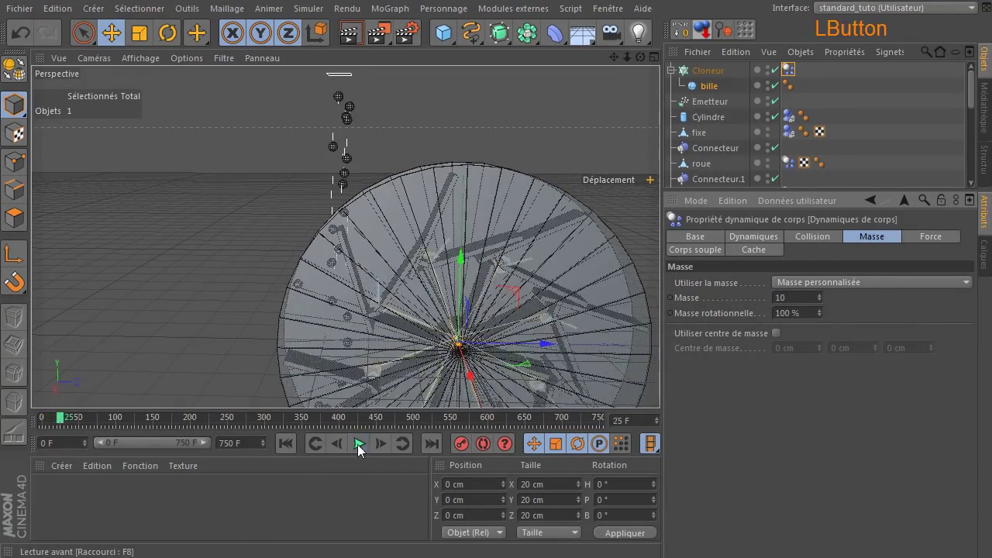
Try restoring the default Masse value, and replay the simulation from the start with a ball mass of 5
left_click(784, 297)
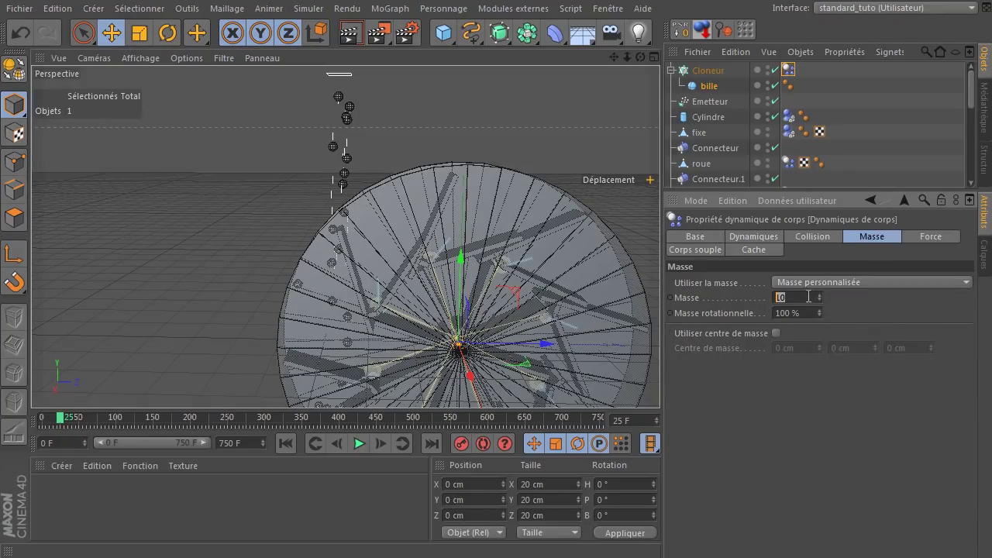
right_click(821, 299)
right_click(822, 296)
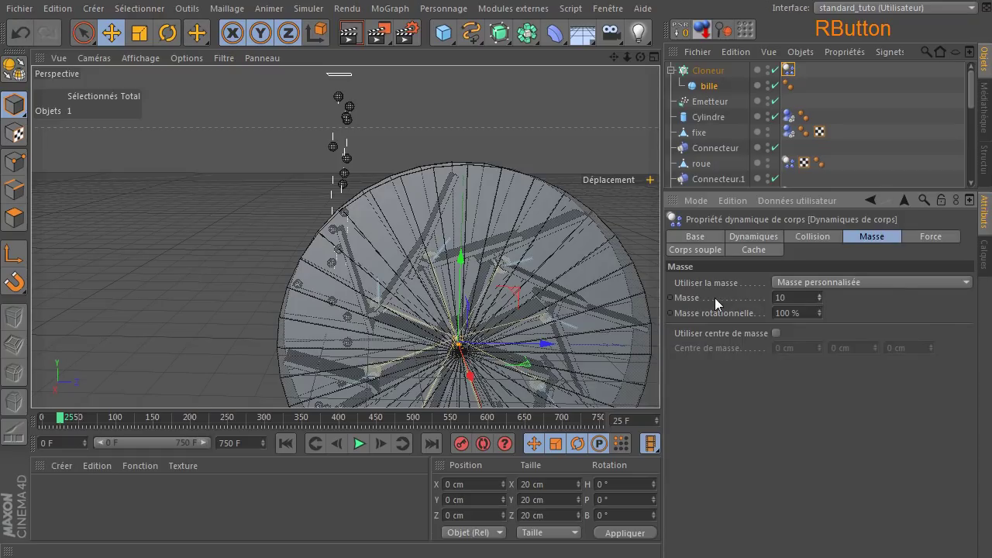
right_click(739, 295)
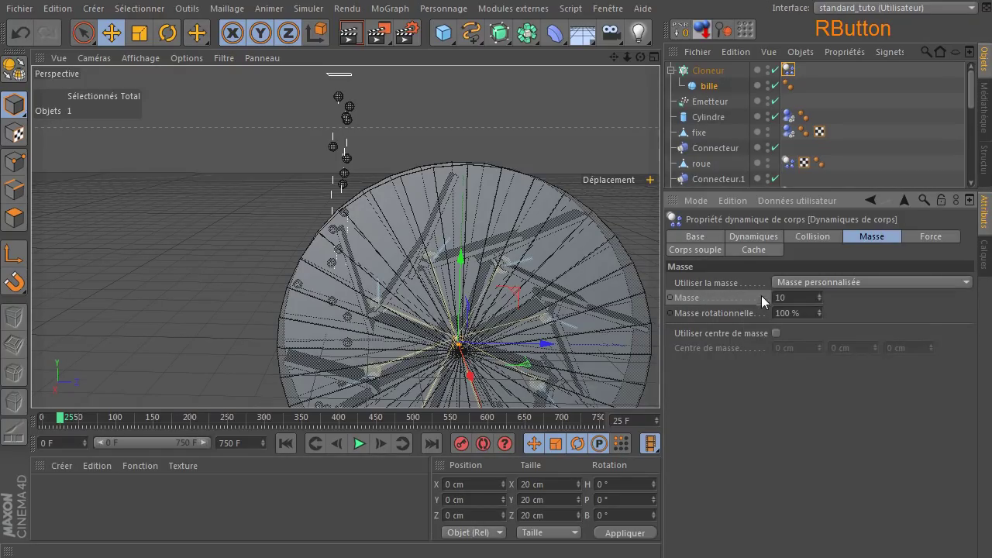
right_click(755, 296)
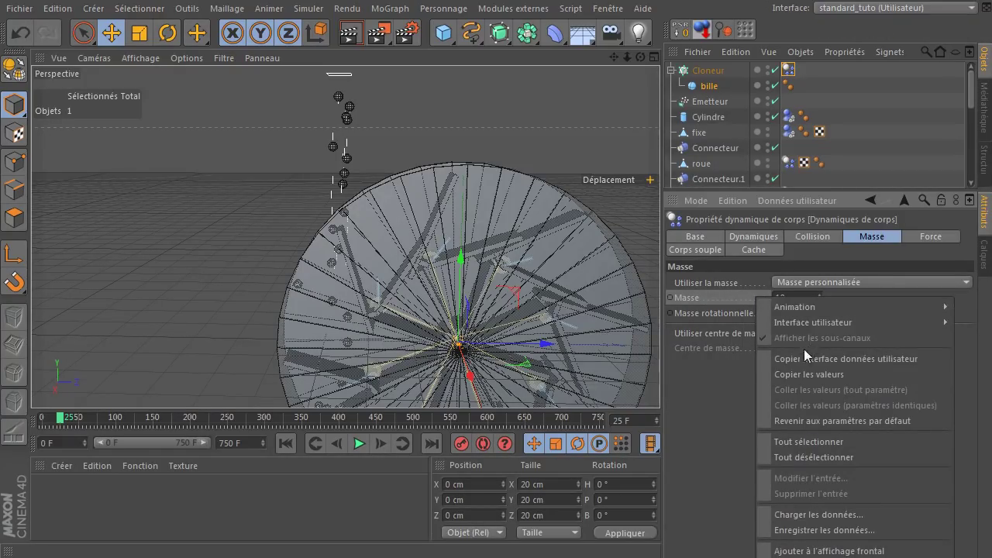
left_click(789, 421)
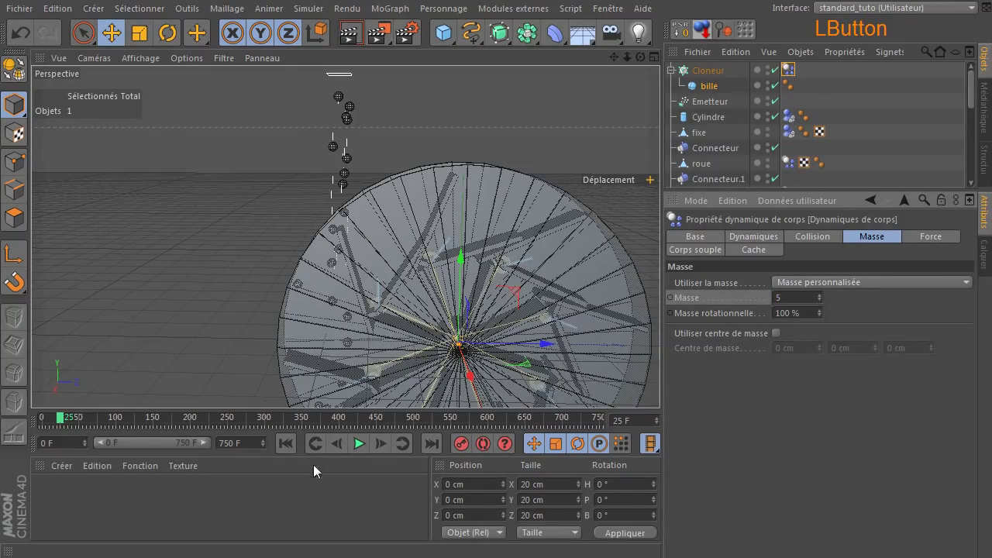
left_click(286, 443)
left_click(358, 443)
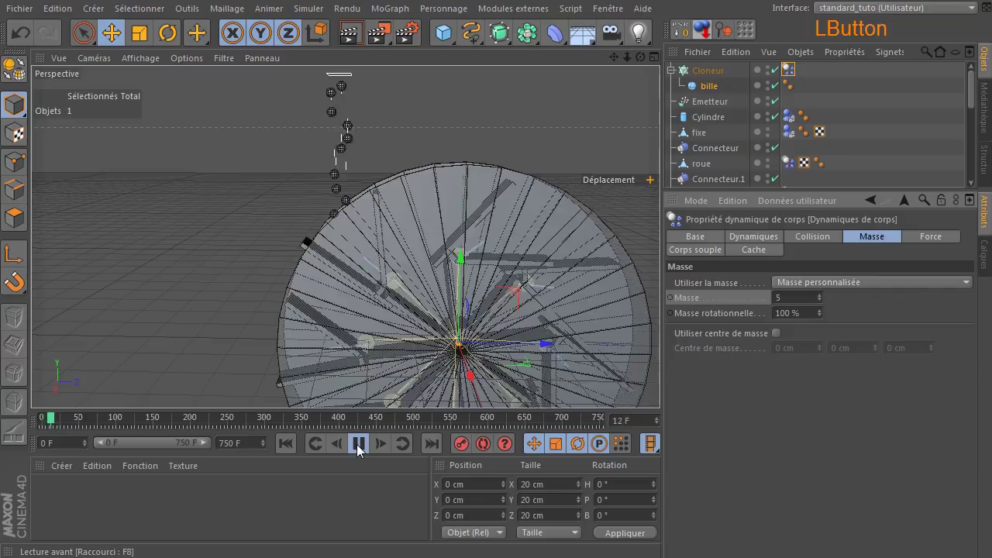
left_click(358, 445)
Reduce the cloned balls' mass to 2 and replay the simulation from the first frame
left_click_drag(789, 299, 755, 300)
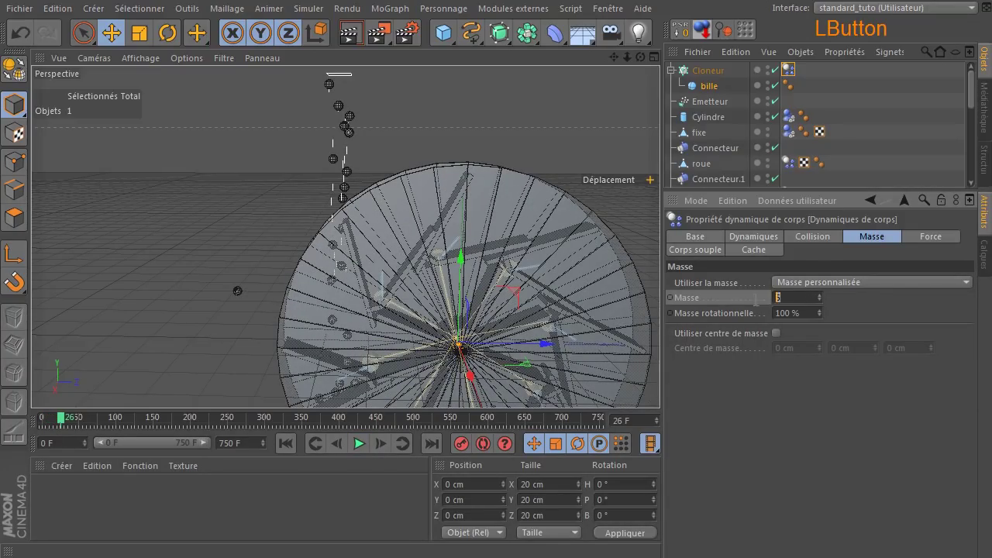
left_click(290, 445)
left_click(359, 443)
left_click(358, 444)
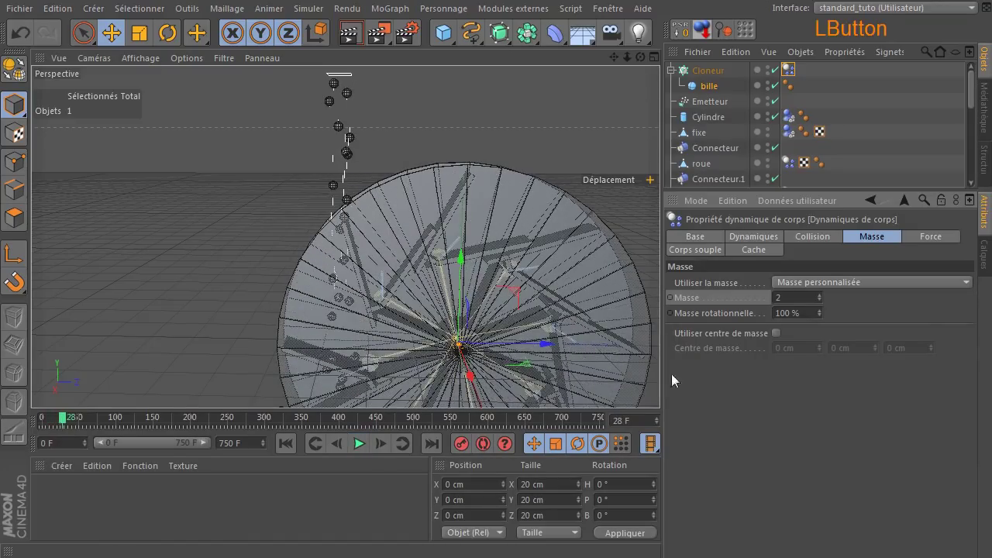
Set the cloned balls' mass to 1.1 and run the simulation again from the start
left_click(792, 297)
type("1")
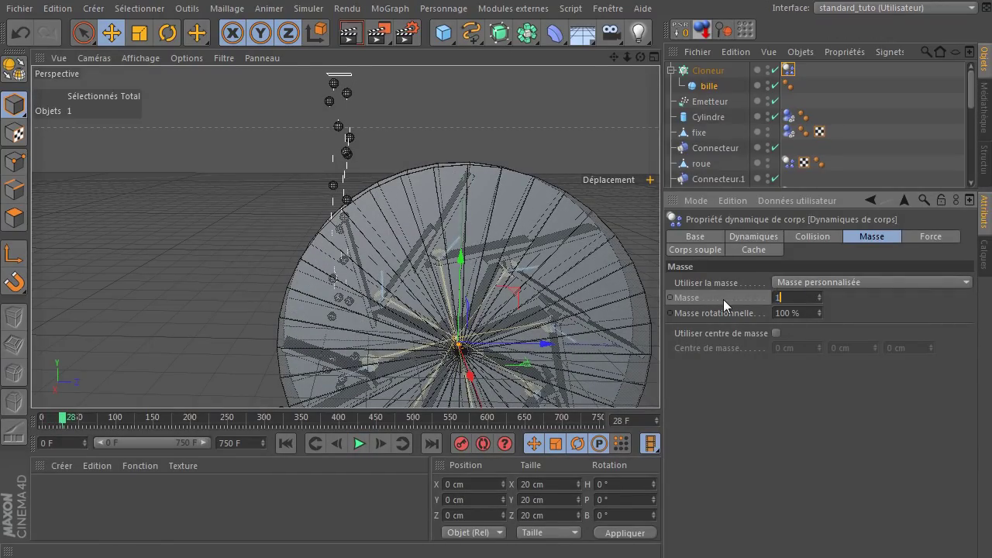
type(".1")
left_click(823, 440)
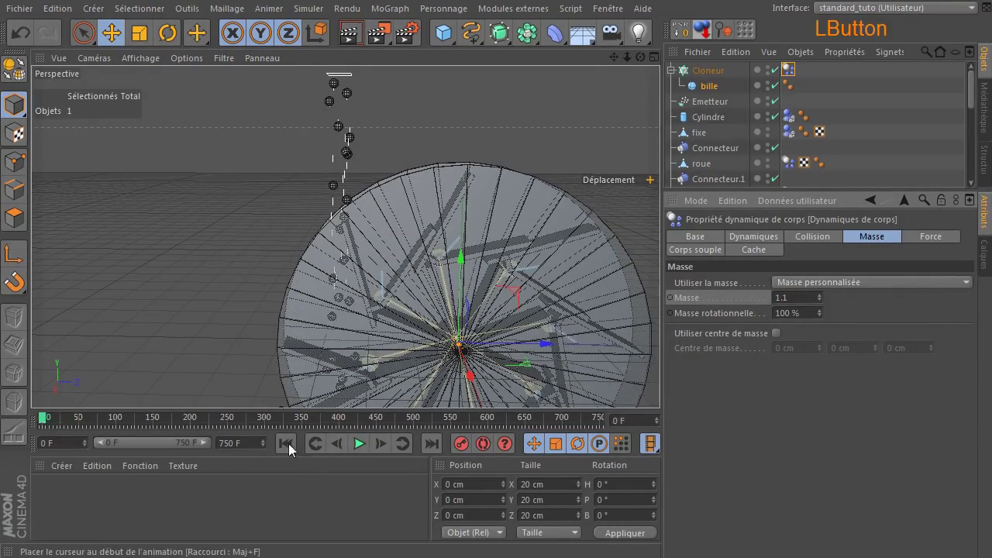
left_click(285, 444)
left_click(358, 444)
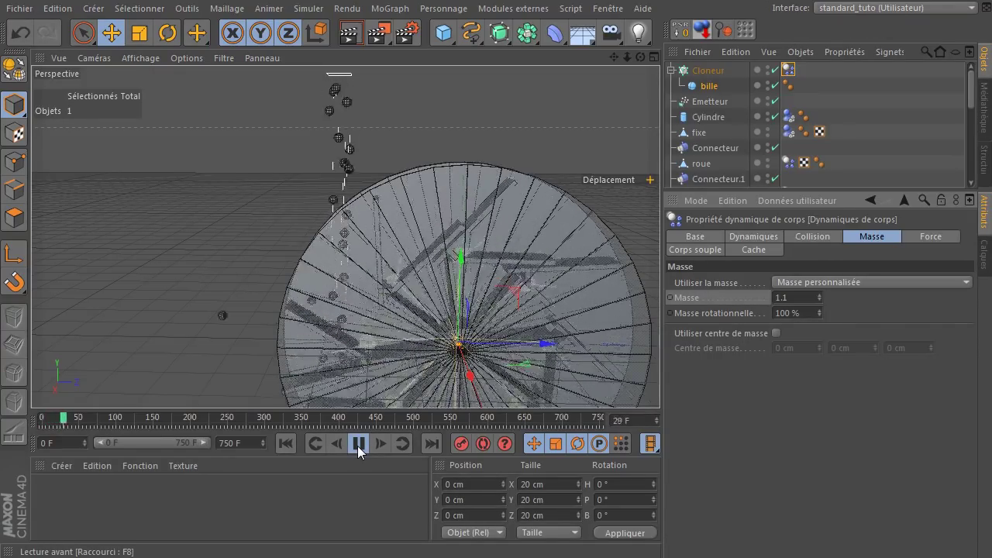
left_click(357, 444)
Set the cloned balls' mass to 0.5, play the simulation from frame 0, and stop it
left_click(805, 301)
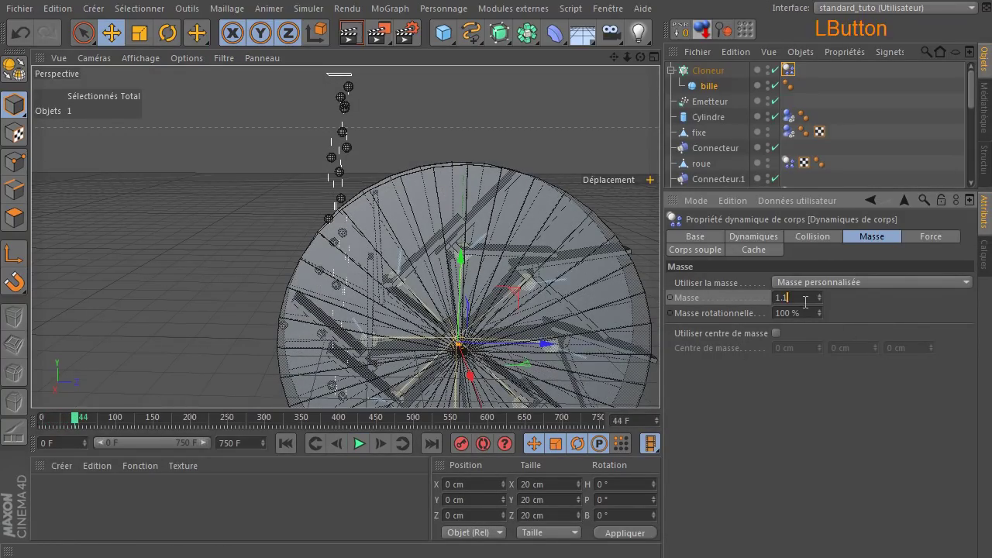
type("0.5")
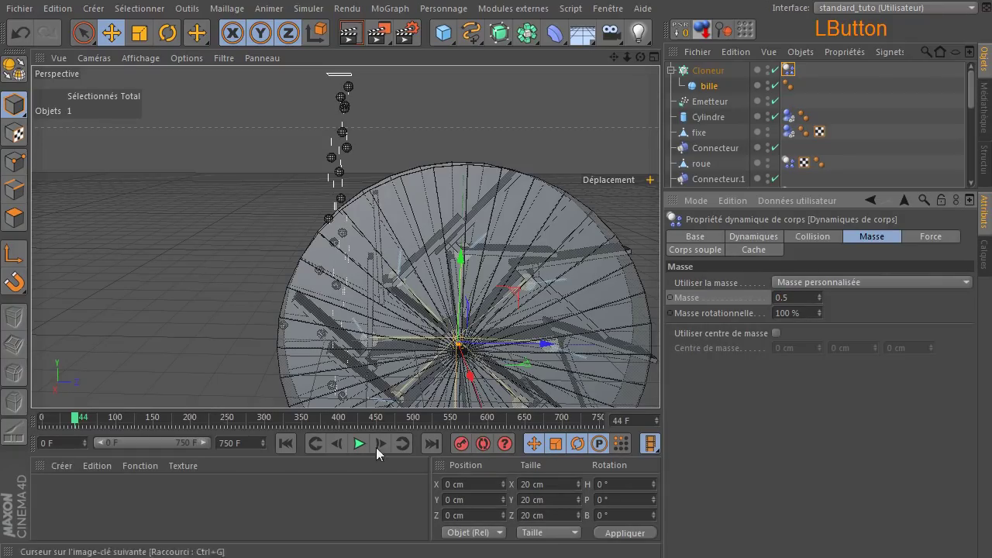
left_click(285, 443)
left_click(359, 443)
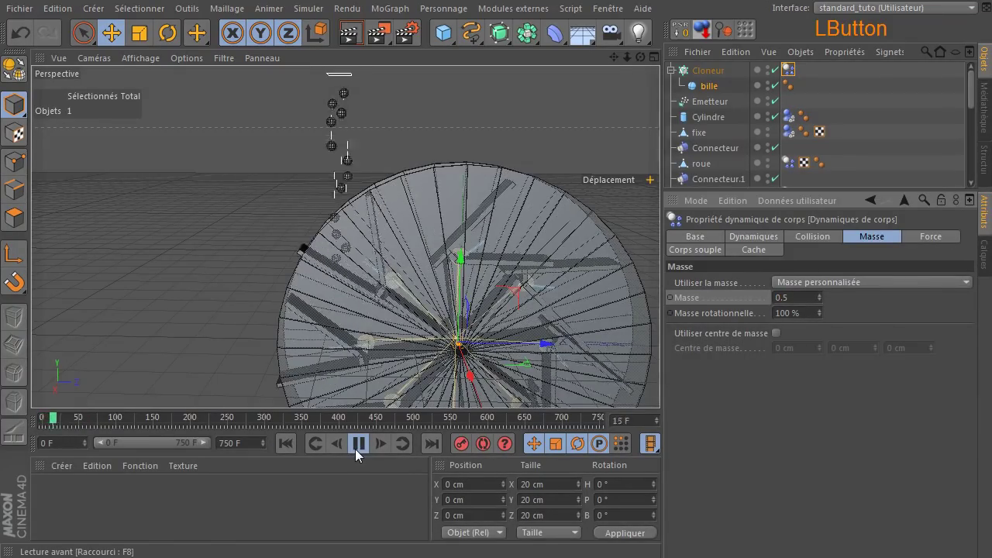
left_click(359, 444)
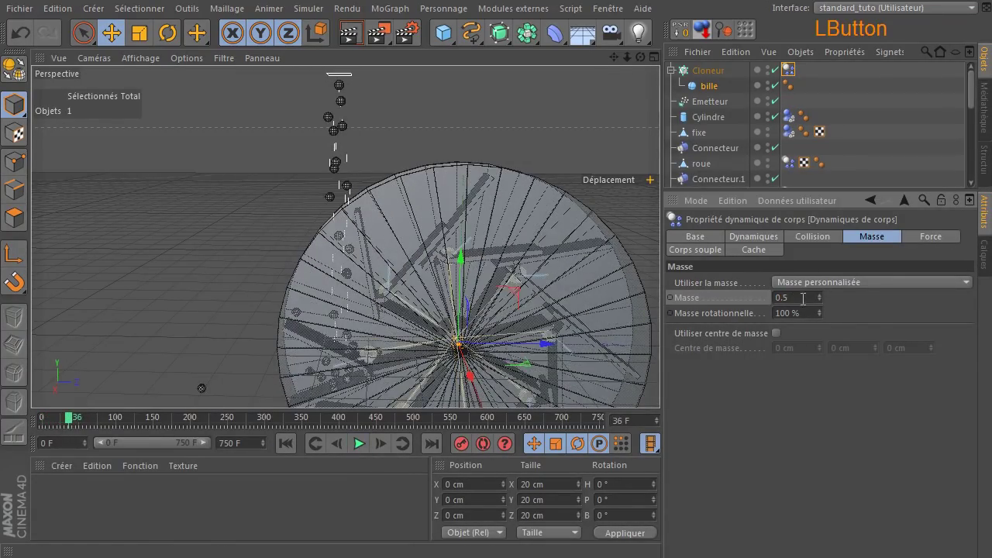
Set the cloned balls' mass to 0.2 and play the simulation to check how the whole wheel turns
left_click_drag(789, 298, 783, 298)
type("2")
left_click(782, 430)
left_click(287, 444)
left_click(359, 444)
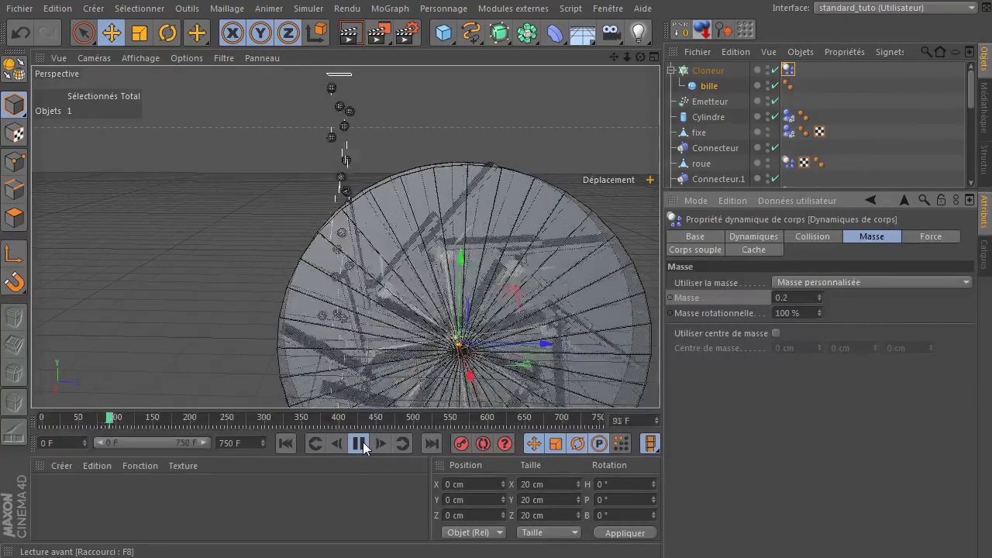
scroll(395, 258, "down", 2)
scroll(395, 258, "down", 2)
left_click_drag(613, 58, 344, 237)
left_click_drag(638, 56, 648, 62)
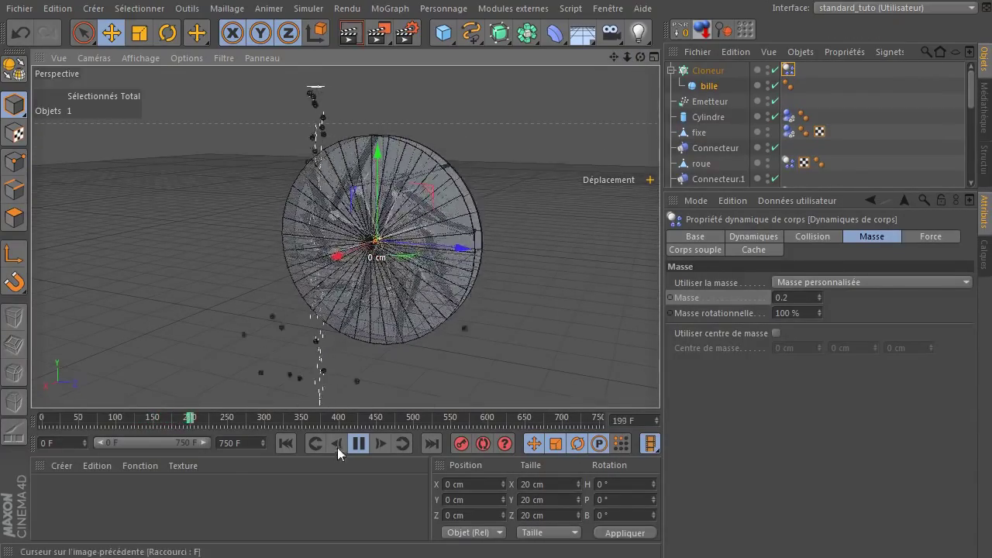
left_click(358, 442)
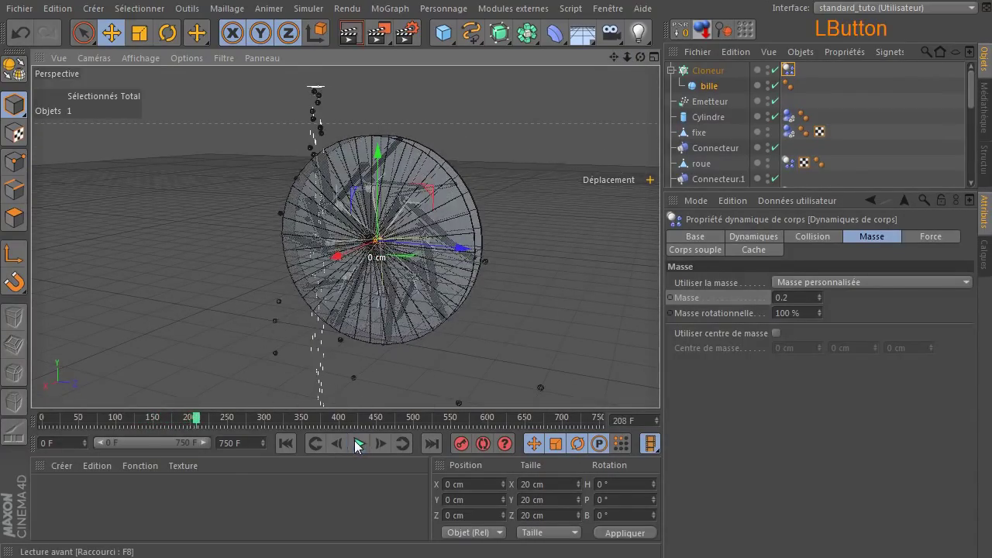
Set the emitter's particle lifetime (Durée de vie) to 200 F and rewind the animation to the start
left_click(711, 99)
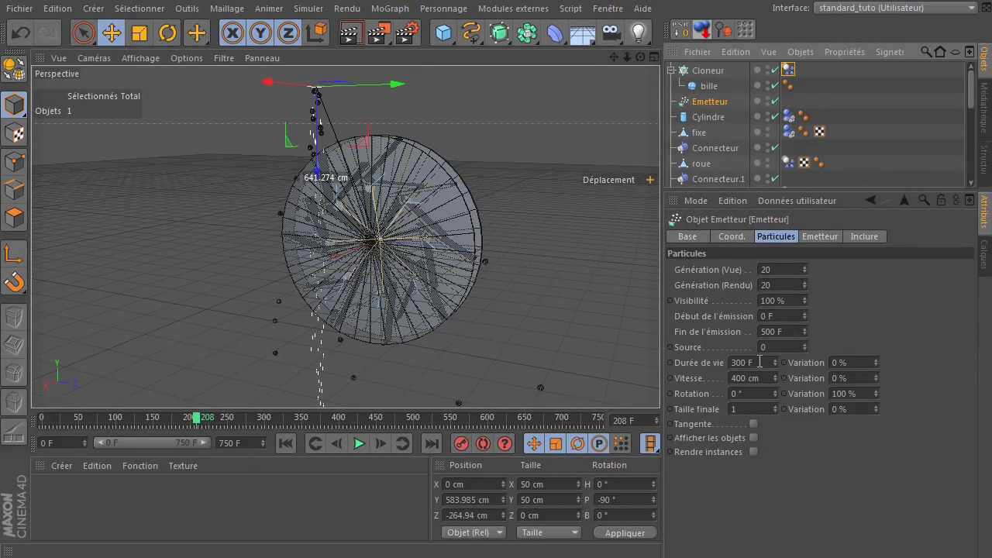
left_click(759, 362)
type("200")
left_click(787, 490)
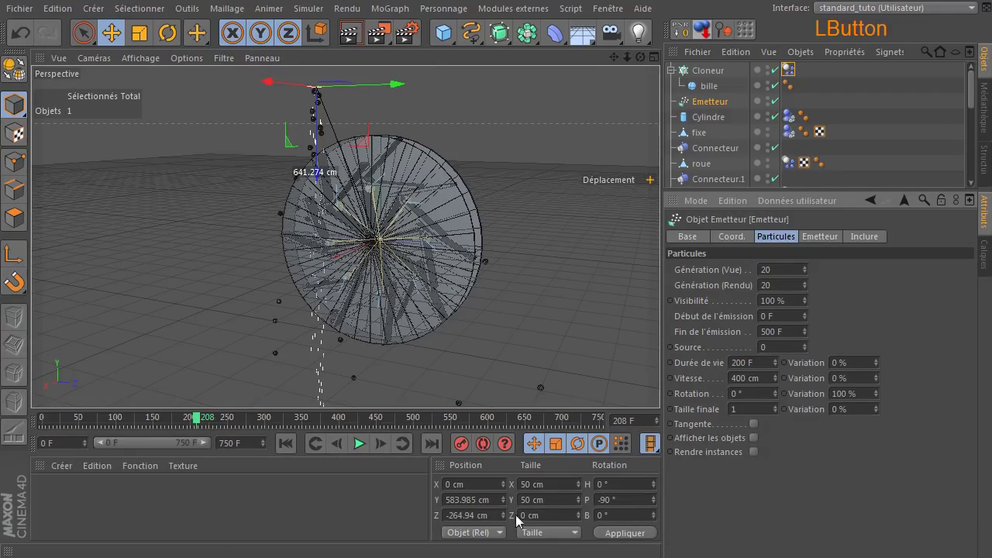
left_click(283, 442)
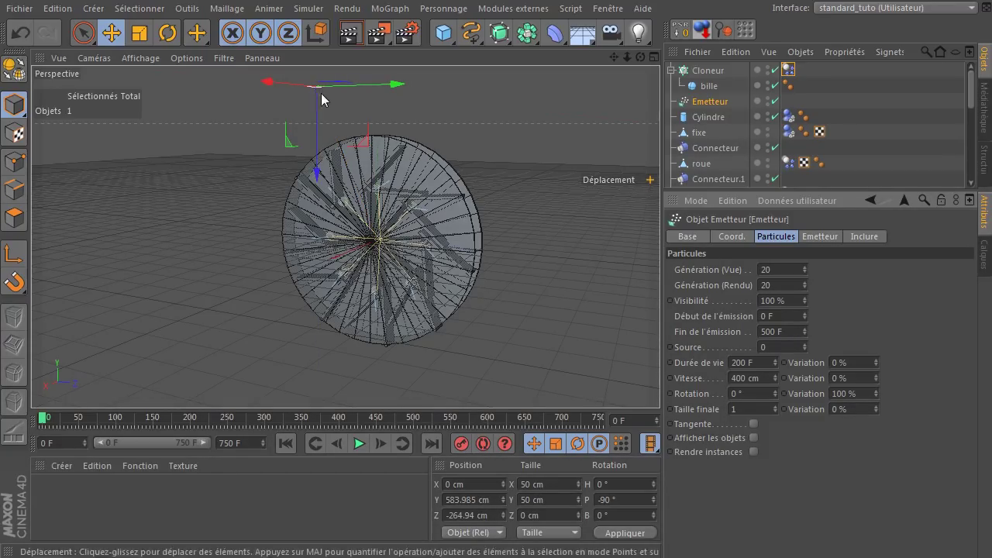
Set the emitter's particle lifetime (Durée de vie) to 10 F while testing the ball simulation
left_click_drag(764, 359, 671, 365)
type("10")
key("Return")
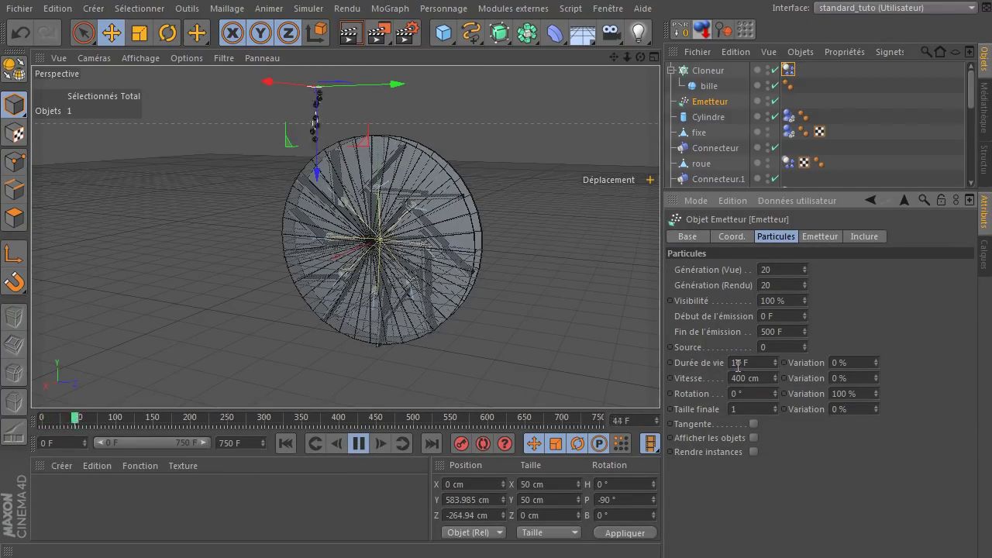
Set the emitter's particle lifetime back to 200 F, watch the balls turn the wheel, and stop and rewind the animation
left_click_drag(738, 364, 664, 364)
type("200")
left_click(818, 520)
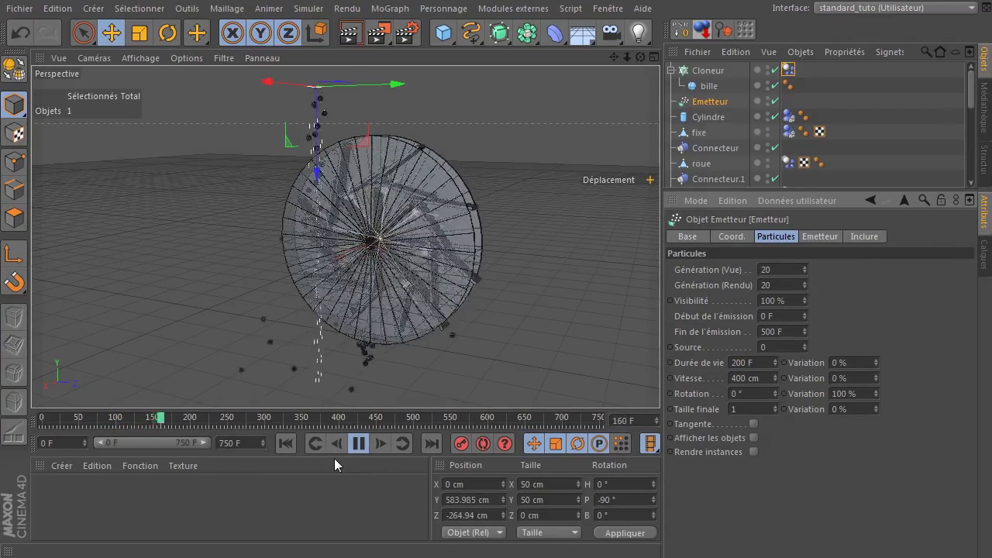
scroll(344, 354, "down", 5)
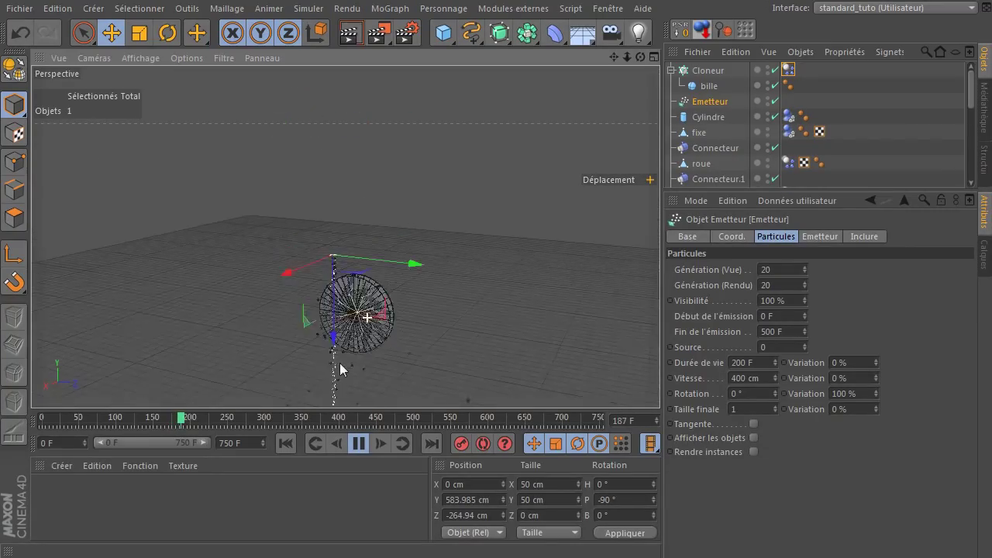
scroll(372, 301, "up", 3)
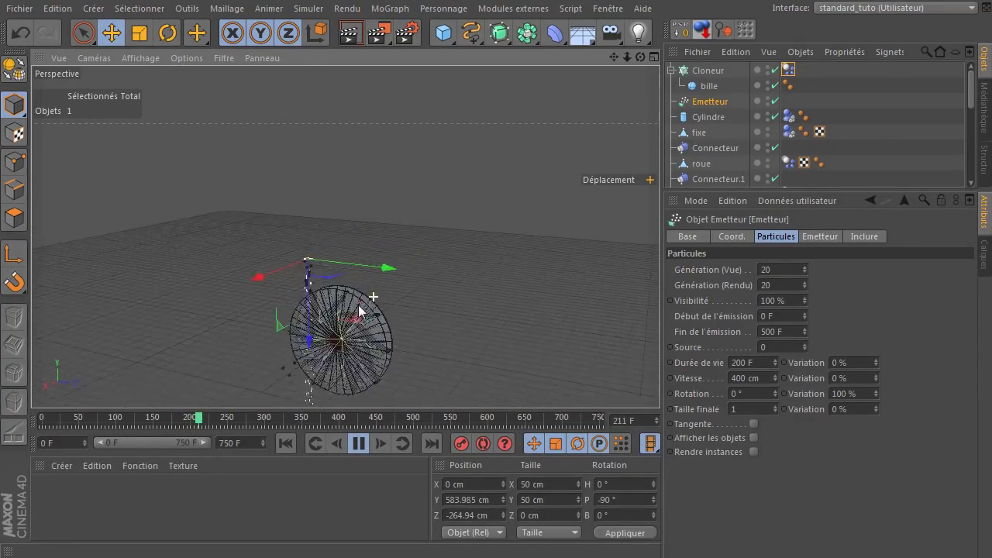
scroll(358, 310, "up", 3)
left_click(358, 442)
left_click(286, 443)
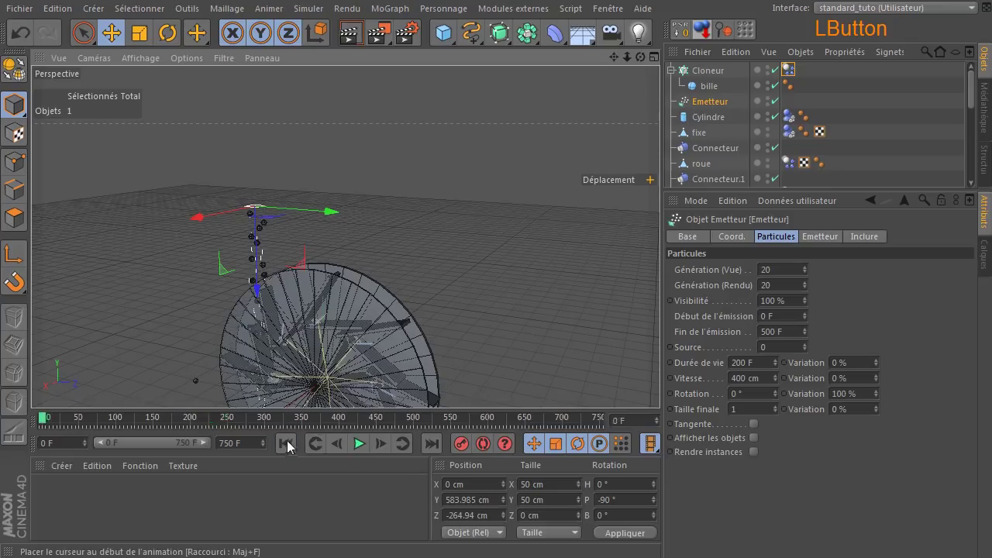
Play the simulation to frame 28 and examine how the balls collect in the bucket beneath the emitter
left_click_drag(613, 56, 495, 229)
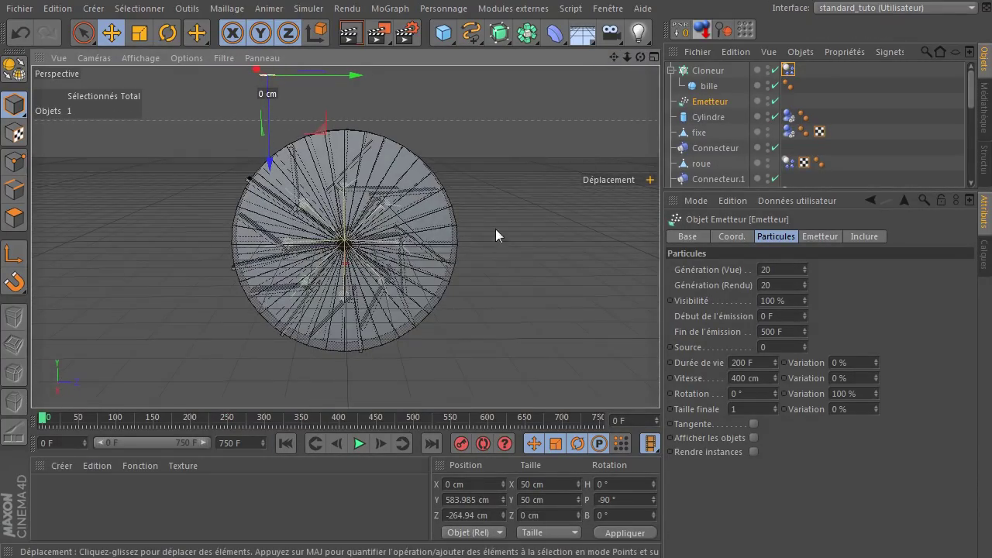
left_click(525, 298)
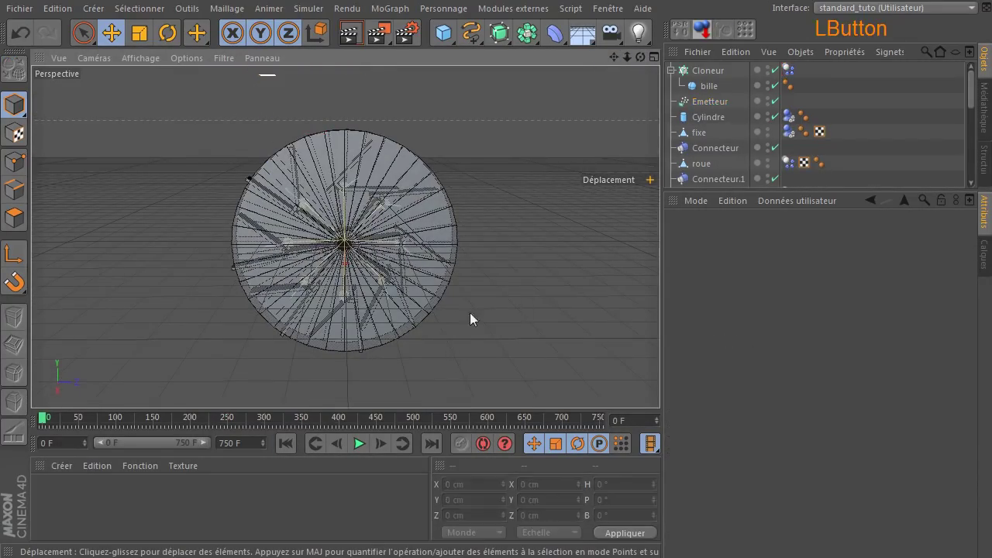
left_click(357, 445)
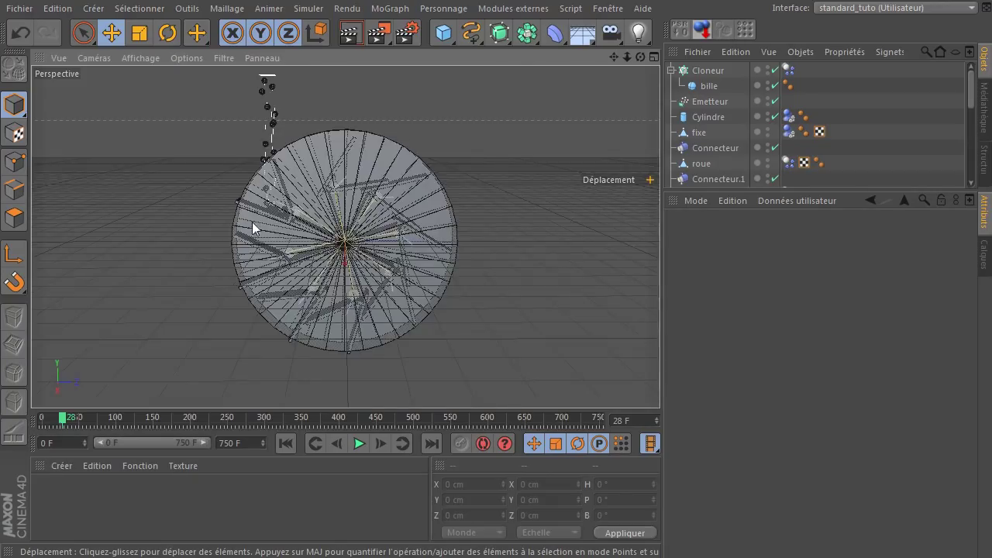
scroll(248, 225, "up", 6)
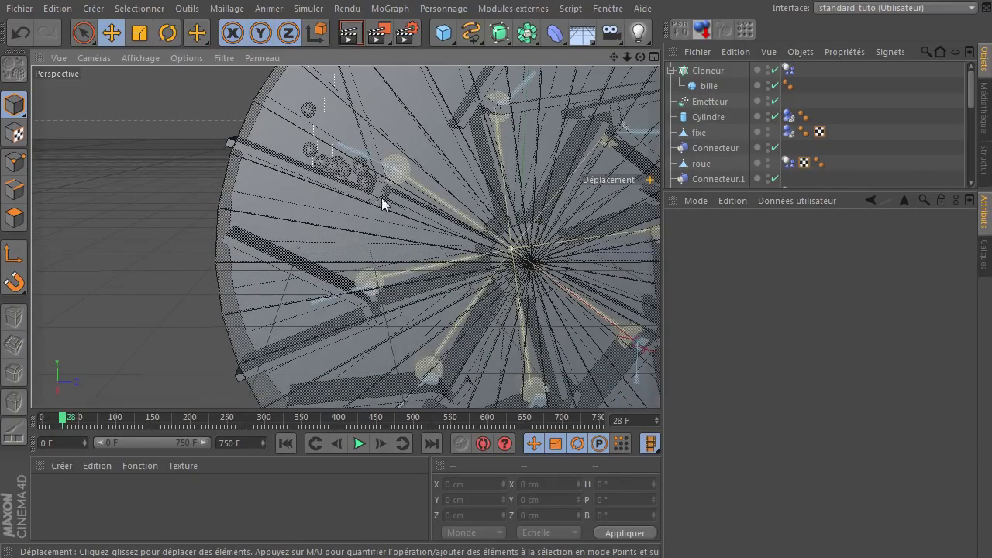
scroll(384, 201, "up", 8)
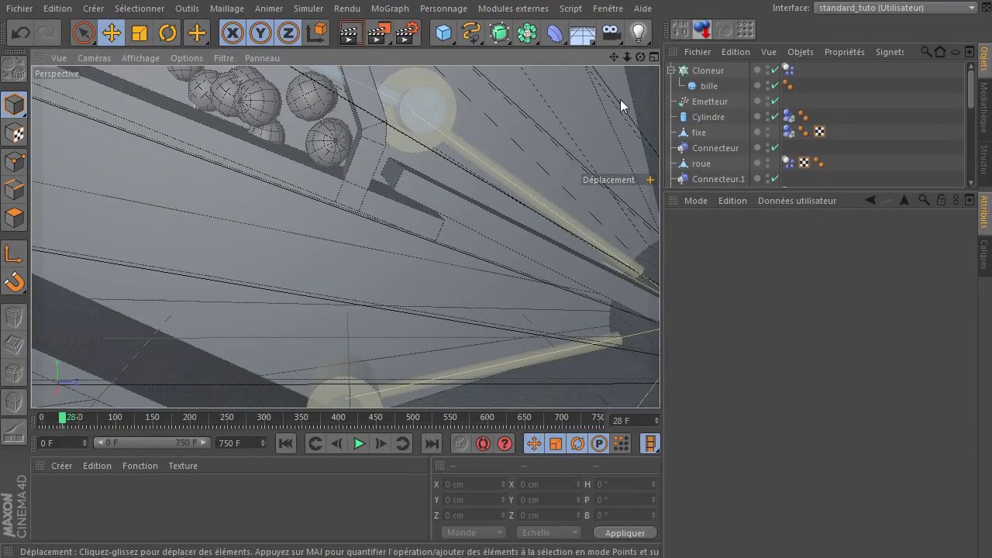
left_click_drag(640, 56, 680, 66)
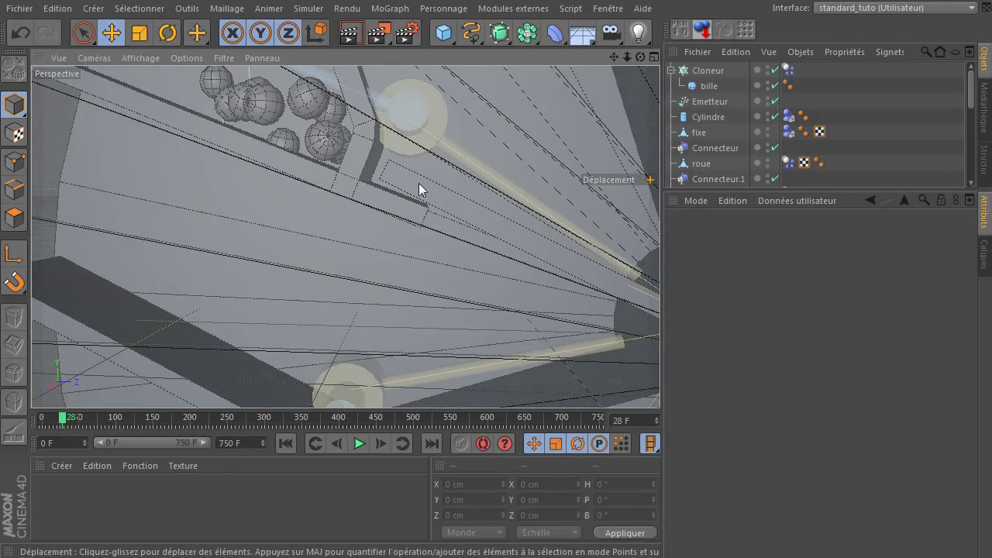
scroll(478, 188, "down", 10)
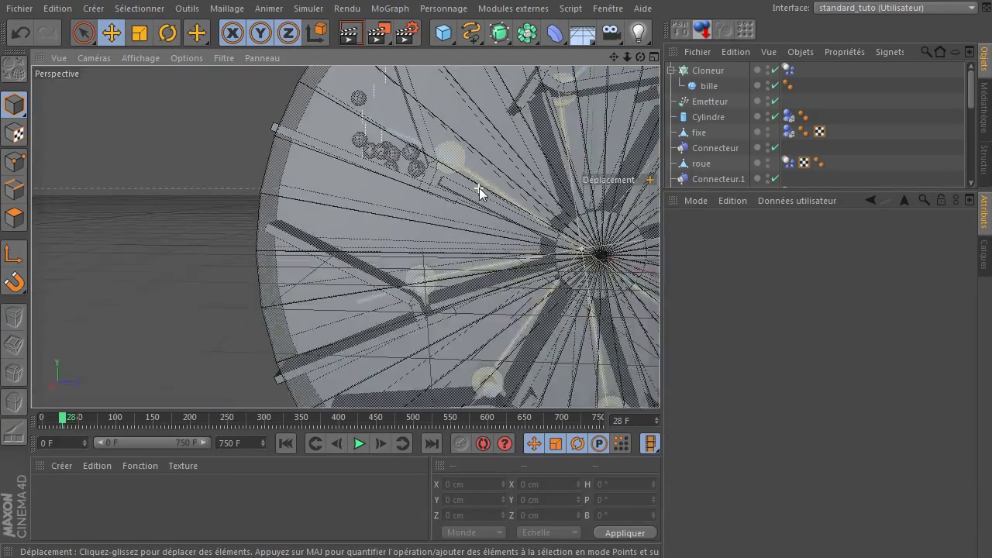
left_click_drag(613, 57, 308, 208)
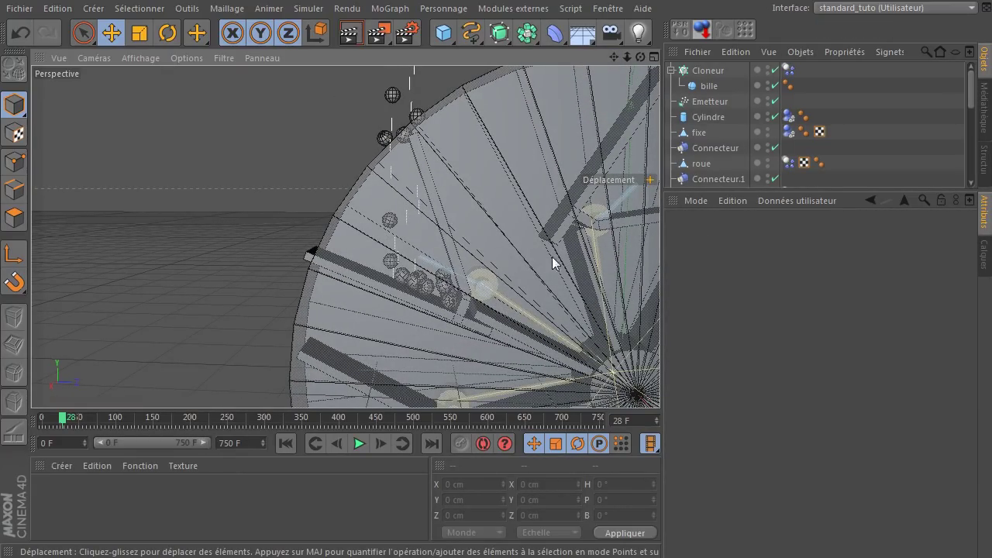
Show the cloner's dynamics mass settings and advance the simulation in short bursts to frame 49, examining how the loaded buckets tilt
left_click(787, 69)
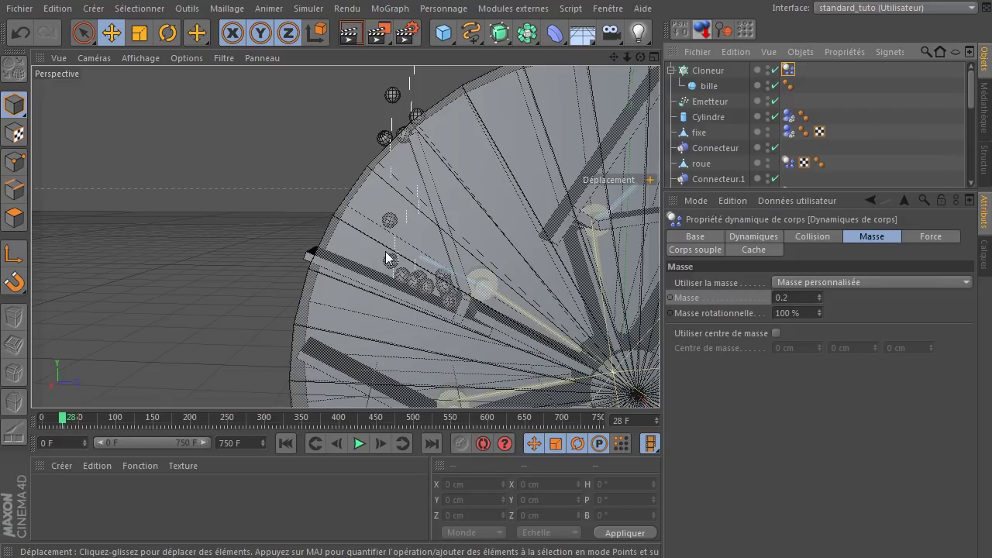
scroll(439, 301, "down", 5)
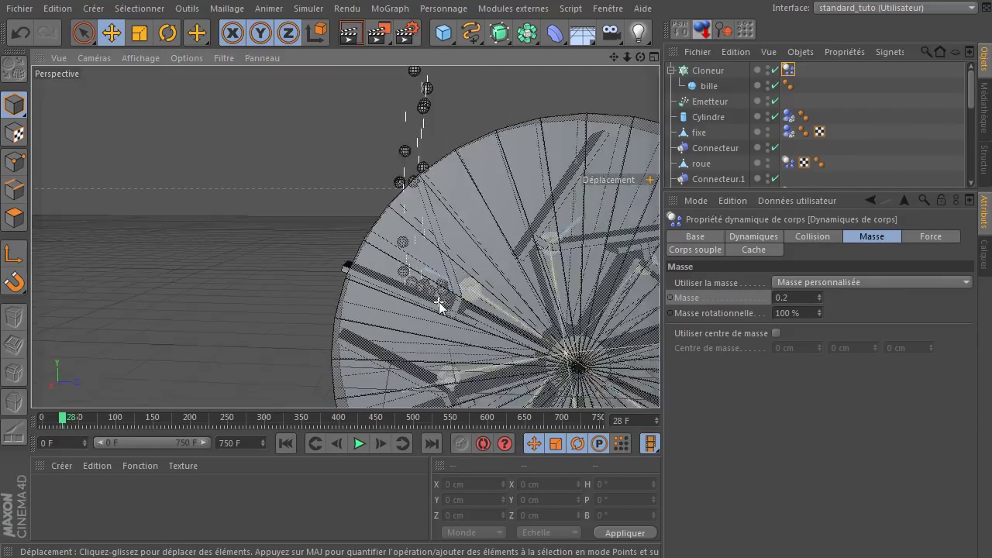
left_click_drag(612, 57, 506, 1)
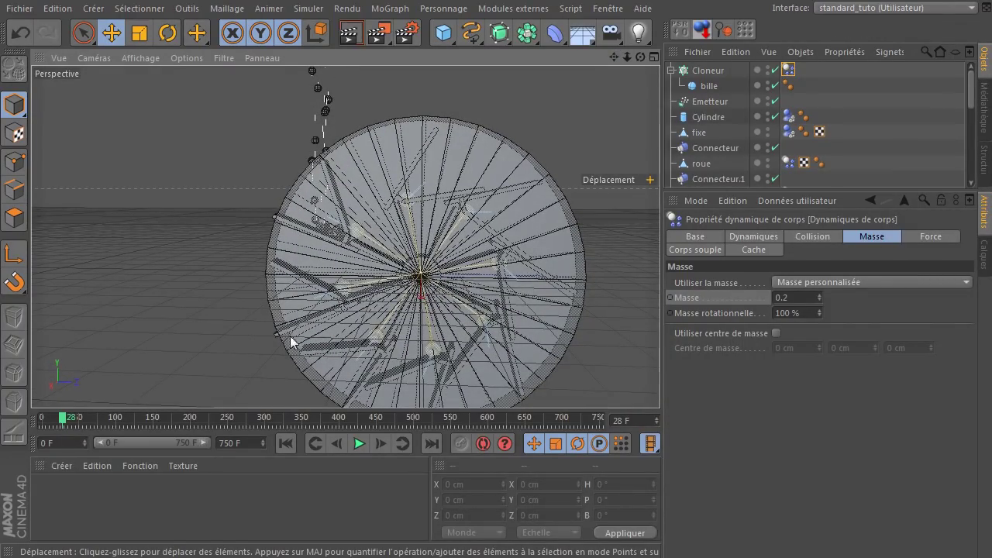
left_click(357, 447)
left_click(357, 447)
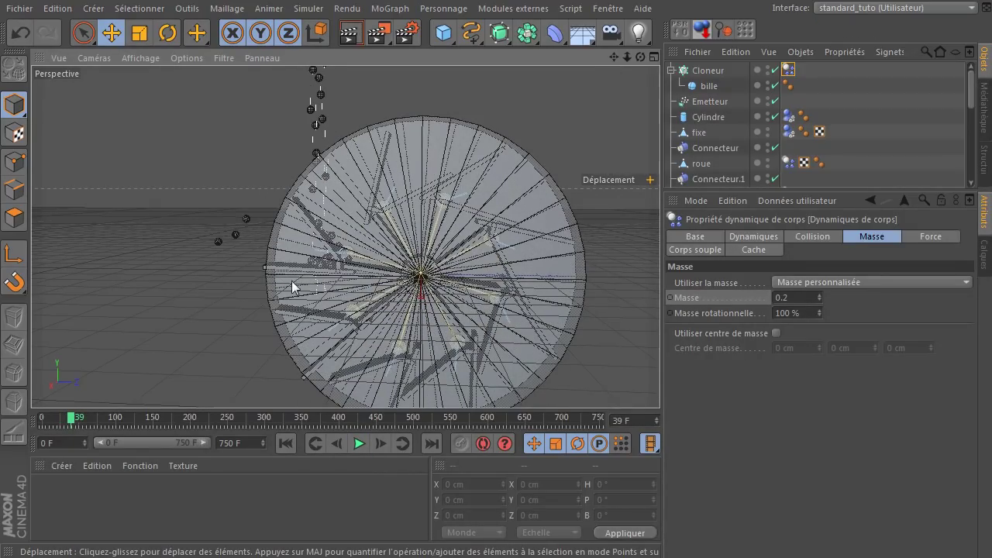
left_click(361, 444)
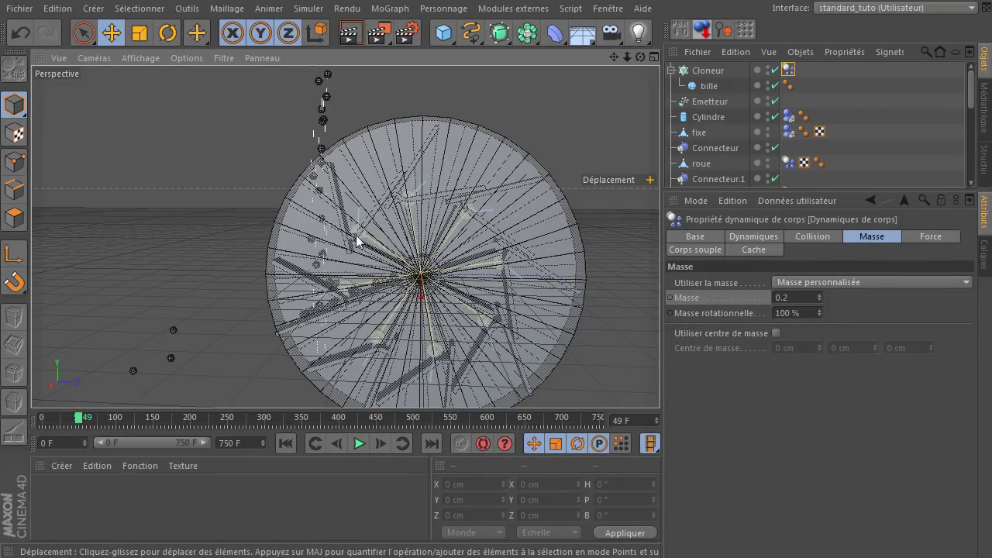
scroll(311, 241, "up", 3)
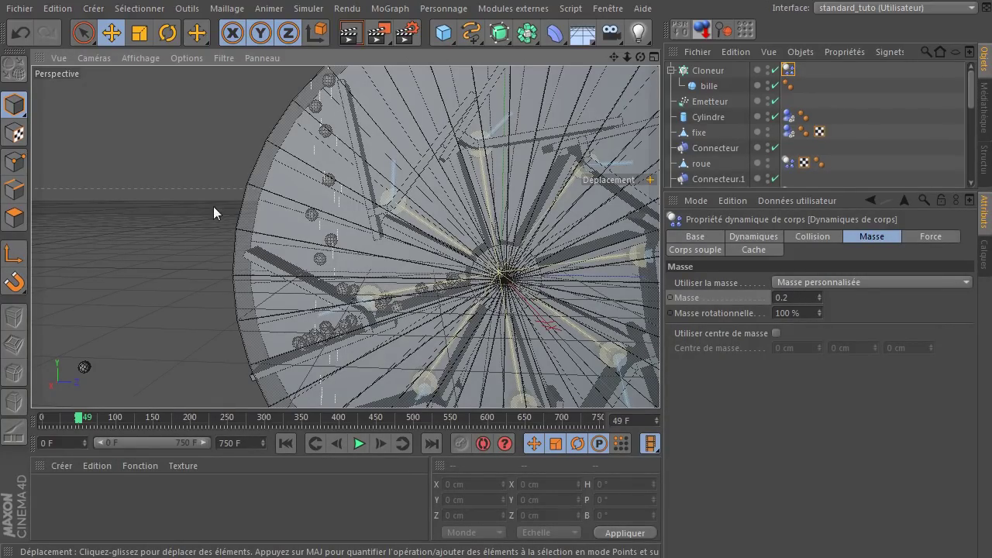
Advance the simulation to frame 58 and on to frame 118, examining how the balls leave the lower buckets
left_click(359, 443)
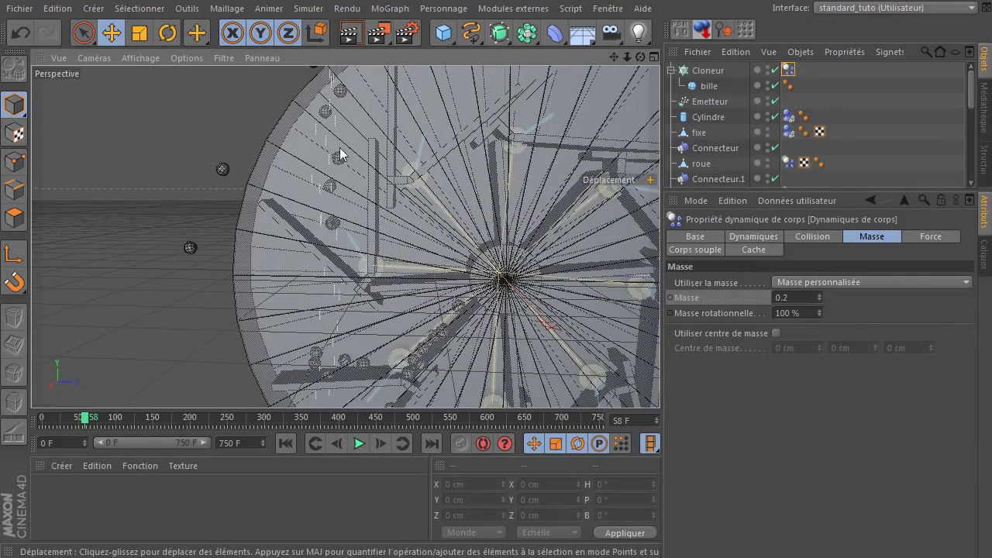
left_click(359, 443)
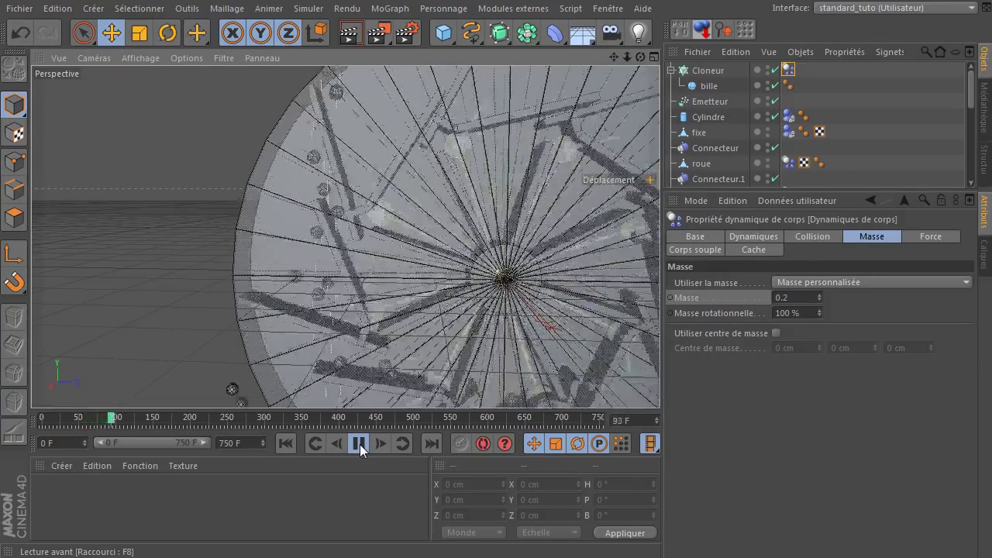
left_click(360, 444)
scroll(378, 243, "down", 5)
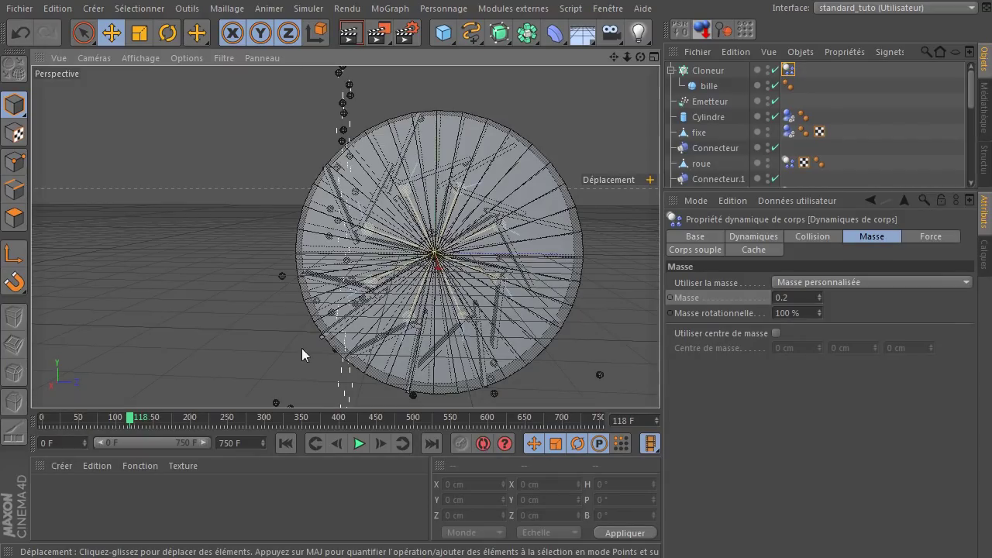
scroll(405, 209, "up", 2)
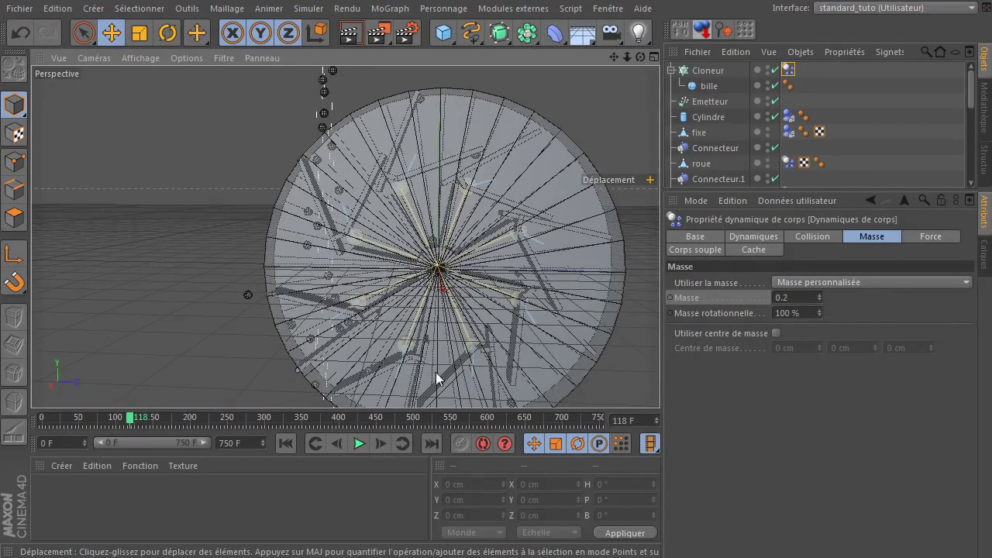
left_click_drag(612, 57, 573, 135)
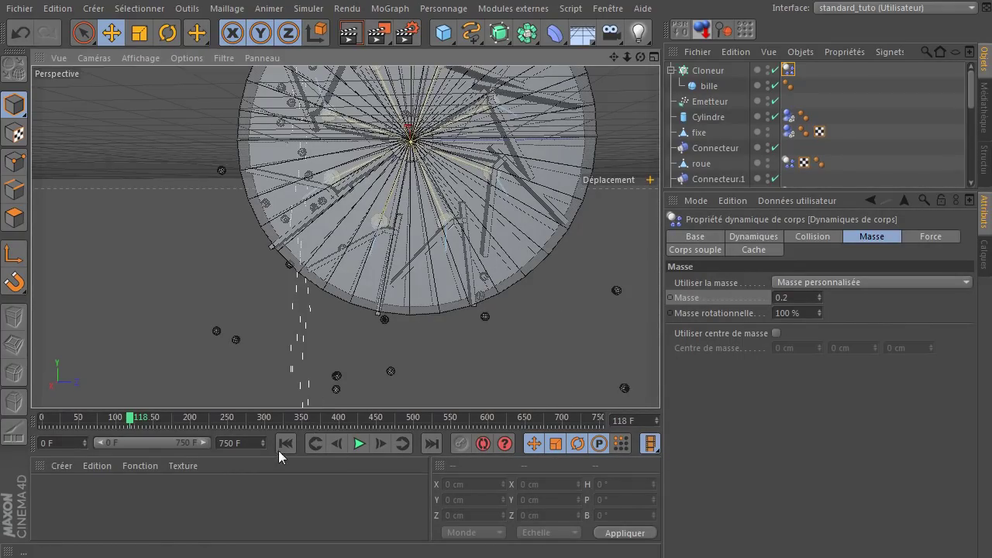
Continue the simulation from frame 118 past the end of emission to watch the wheel, and stop and rewind it
left_click(359, 443)
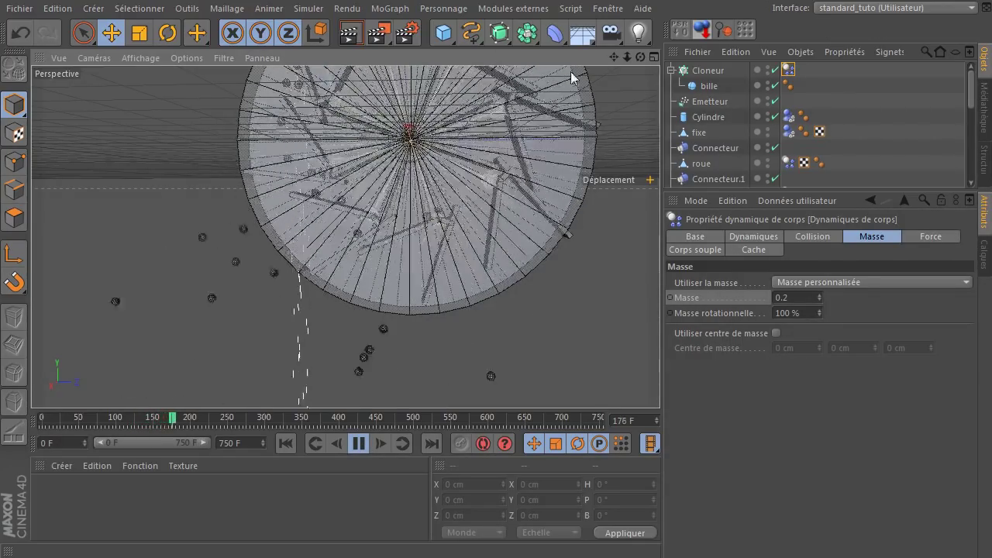
left_click(613, 57)
left_click_drag(613, 57, 613, 186)
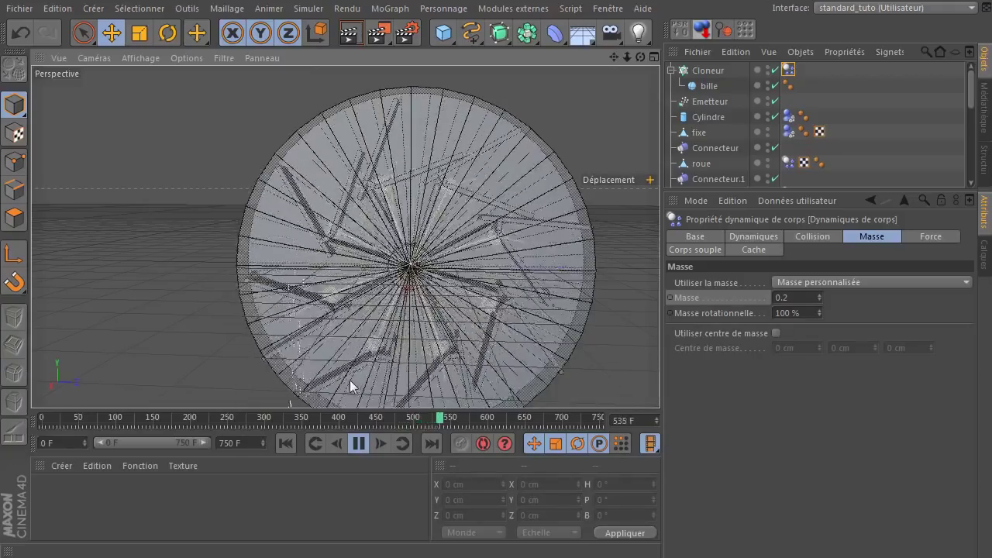
left_click(357, 443)
left_click(287, 442)
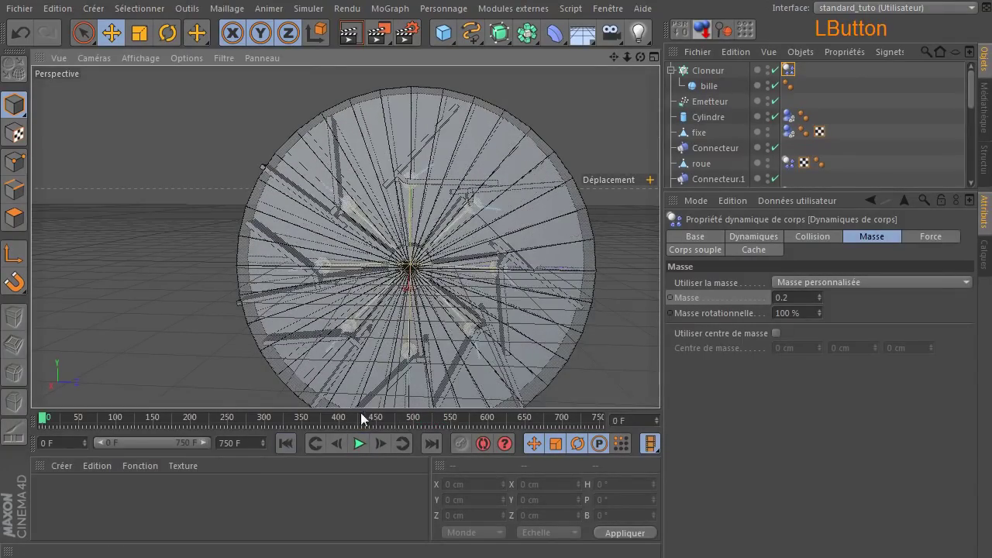
Play the simulation from frame 0 to frame 125 and inspect the bucket positions from a raised angle
left_click(358, 444)
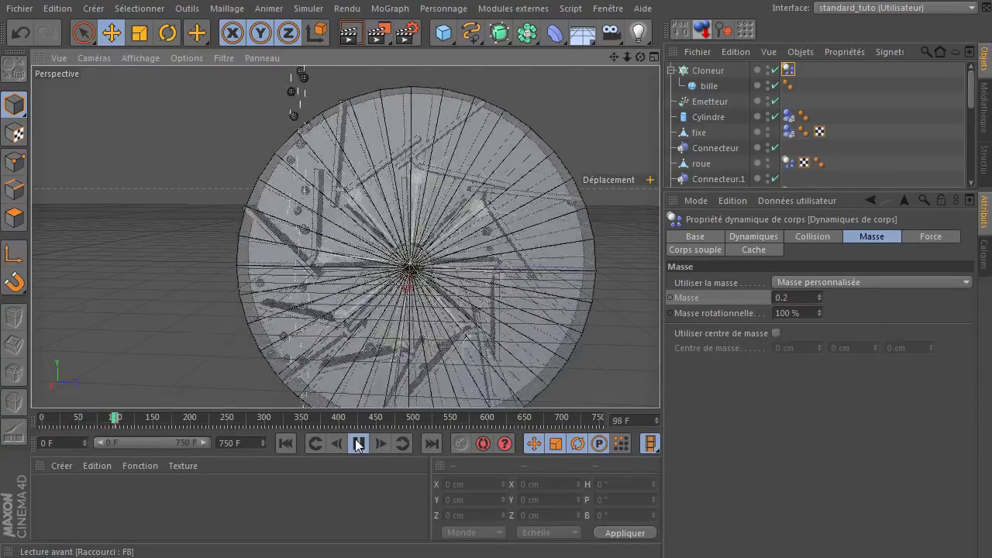
left_click(358, 445)
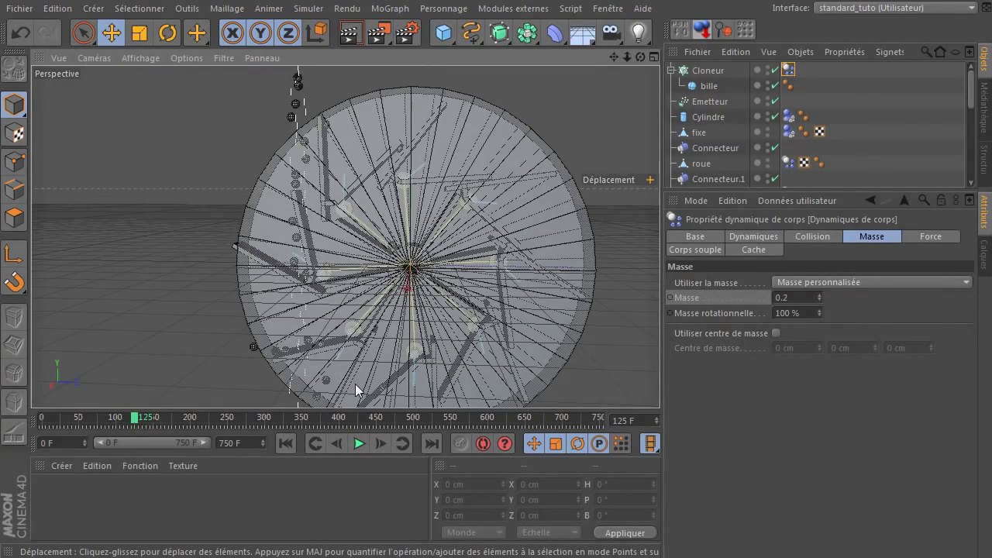
left_click_drag(640, 57, 598, 58)
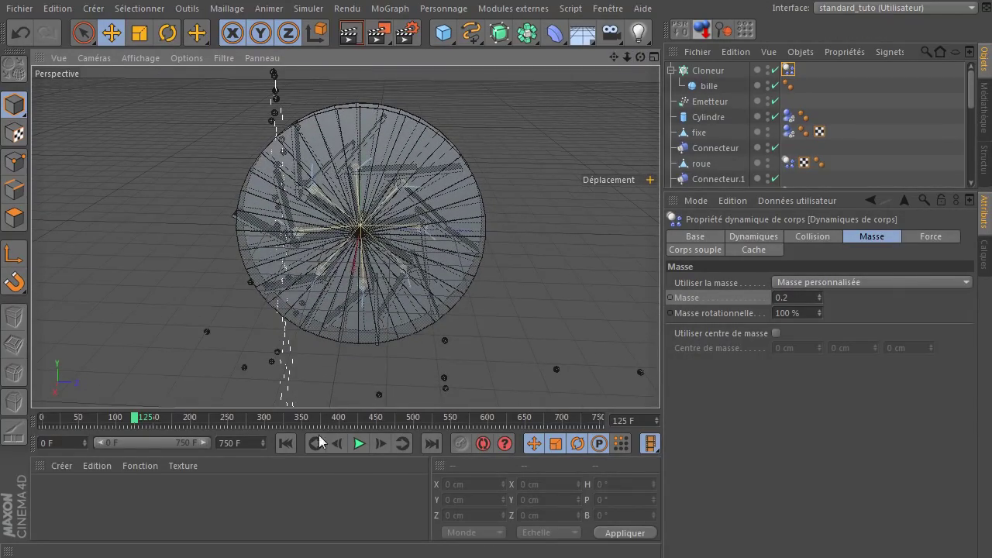
Replay the simulation from the start, pause it at frame 63, and inspect the wheel from the side
left_click(285, 443)
left_click(359, 443)
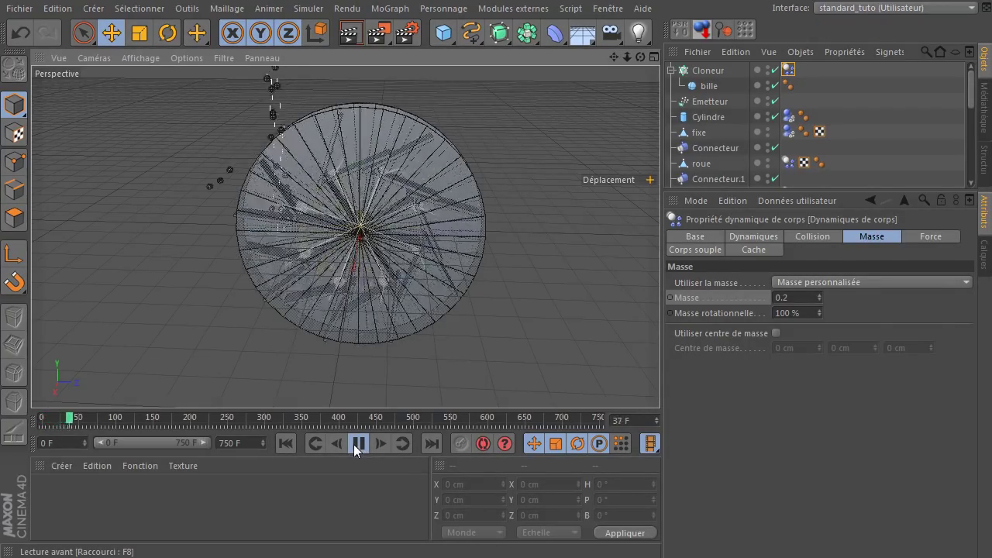
left_click(356, 444)
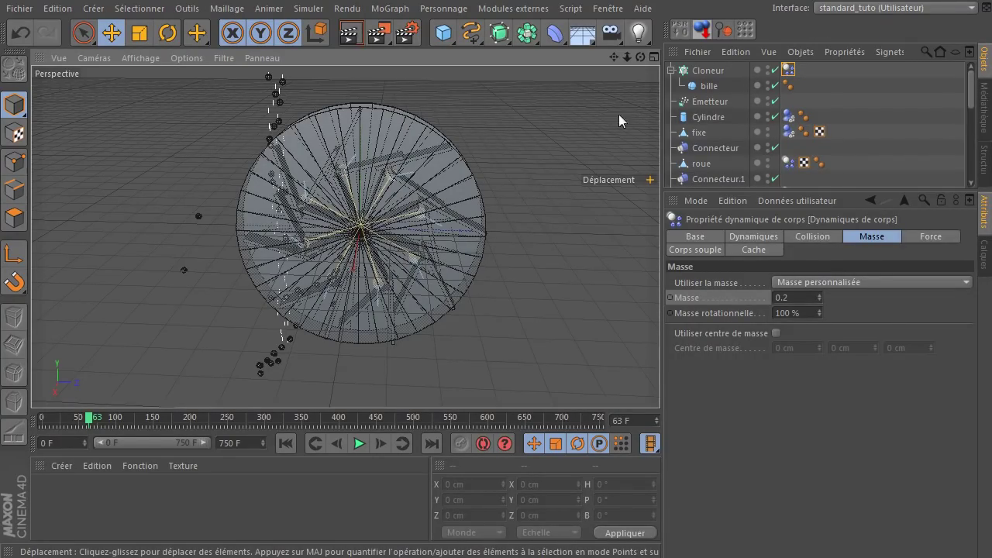
mouse_move(641, 57)
left_mouse_down()
mouse_move(604, 48)
mouse_move(654, 60)
left_mouse_up()
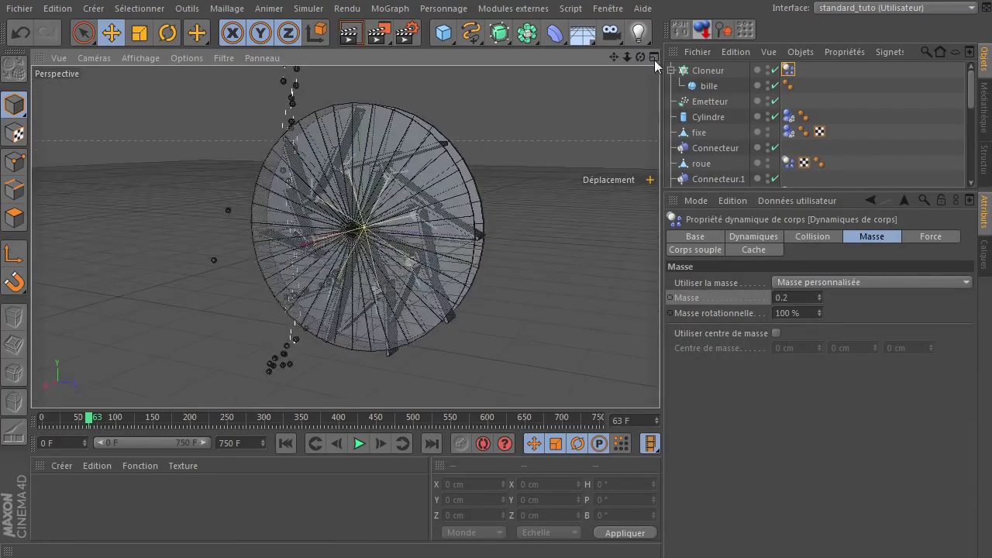
Inspect the mass and dynamics settings of the rigid-body tags on buckets bac.6 and bac.5
scroll(829, 163, "down", 5)
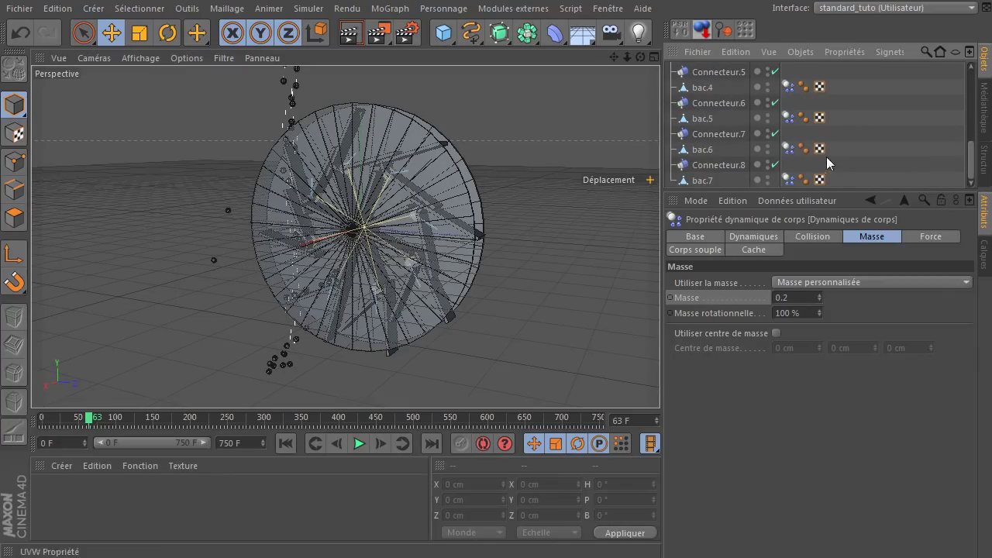
left_click(788, 149)
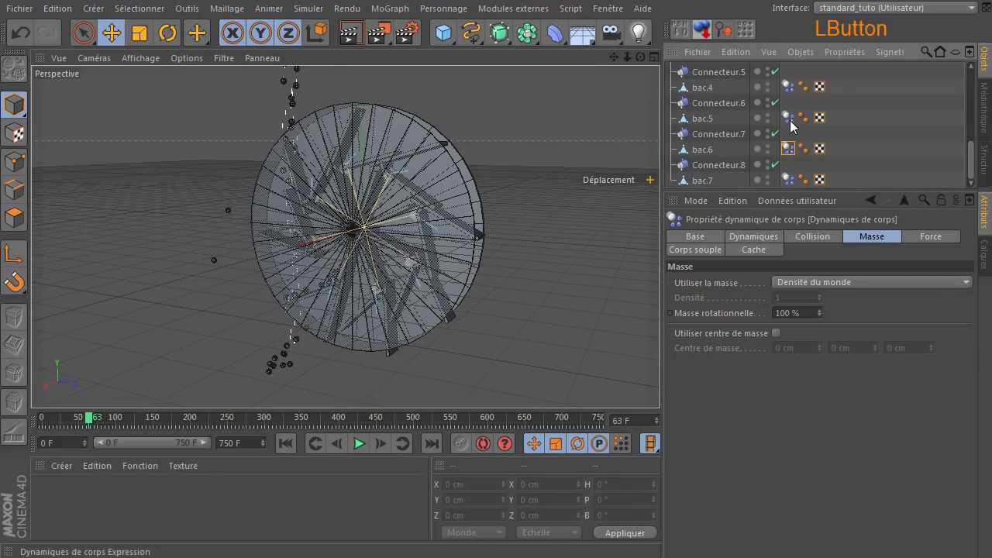
left_click(798, 239)
left_click(773, 238)
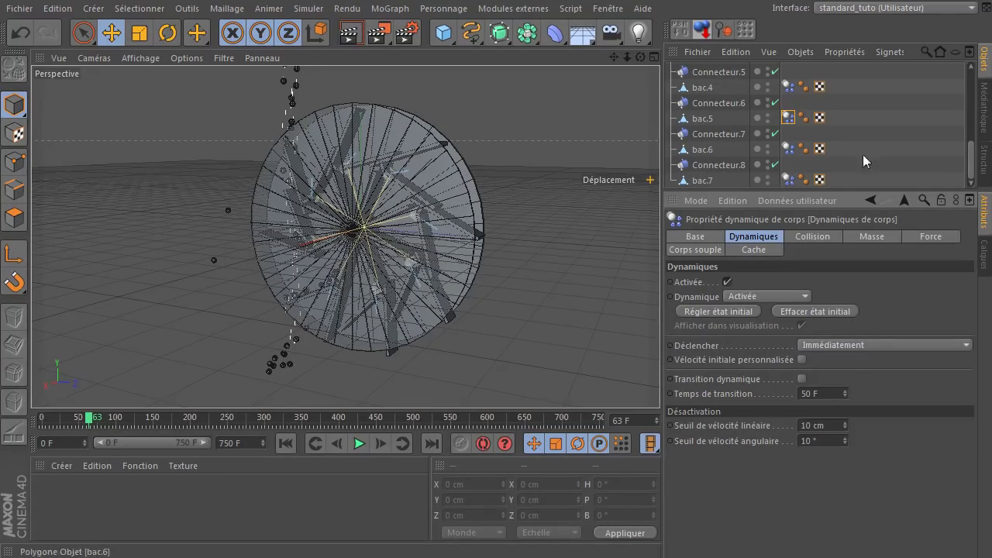
left_click_drag(969, 155, 971, 77)
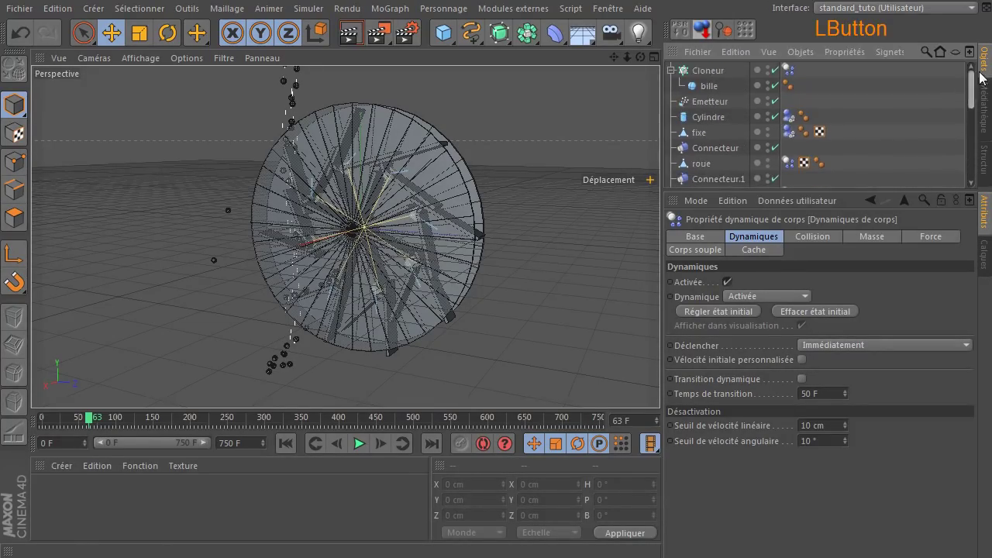
Give the cloner's rigid-body tag a custom mass (Masse personnalisée) of 10
left_click(788, 70)
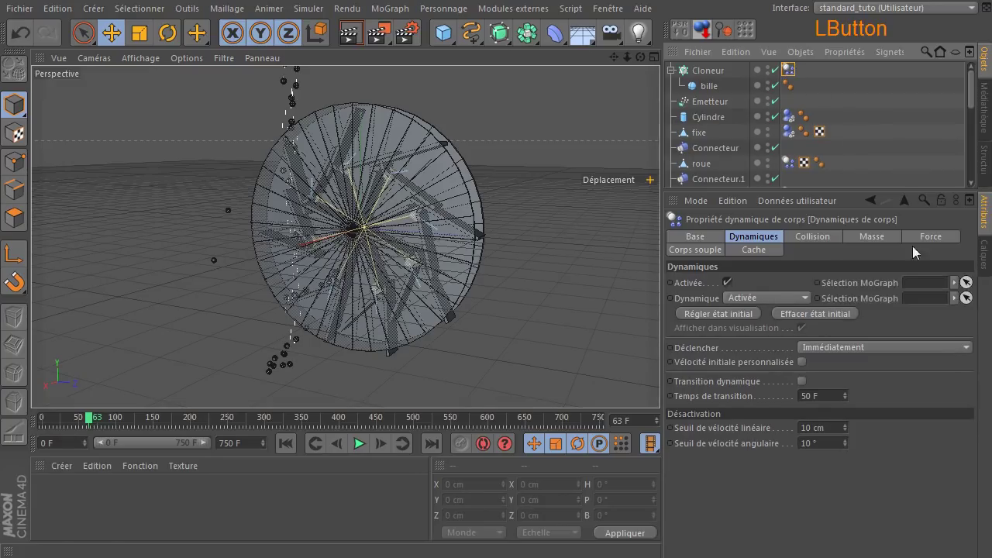
left_click(815, 237)
left_click(863, 237)
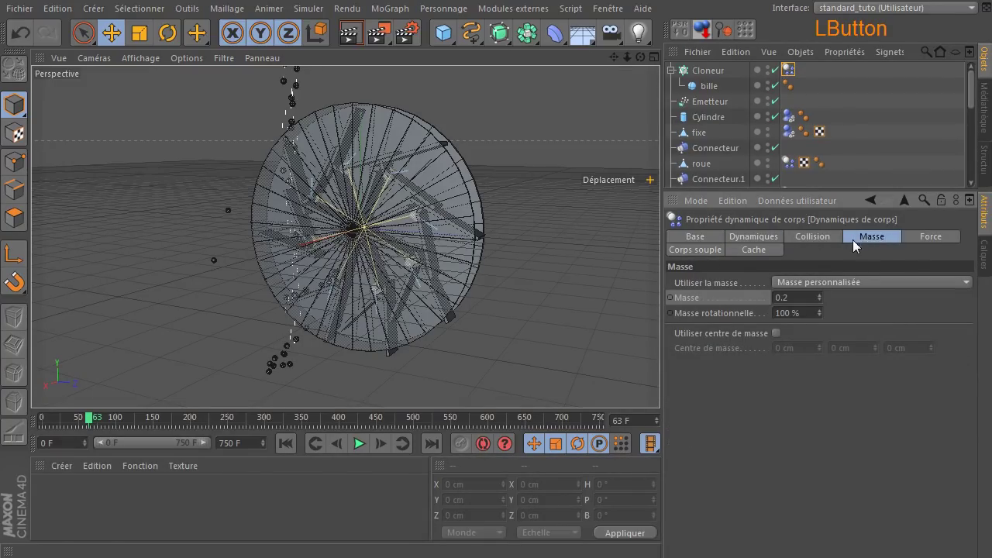
left_click(855, 285)
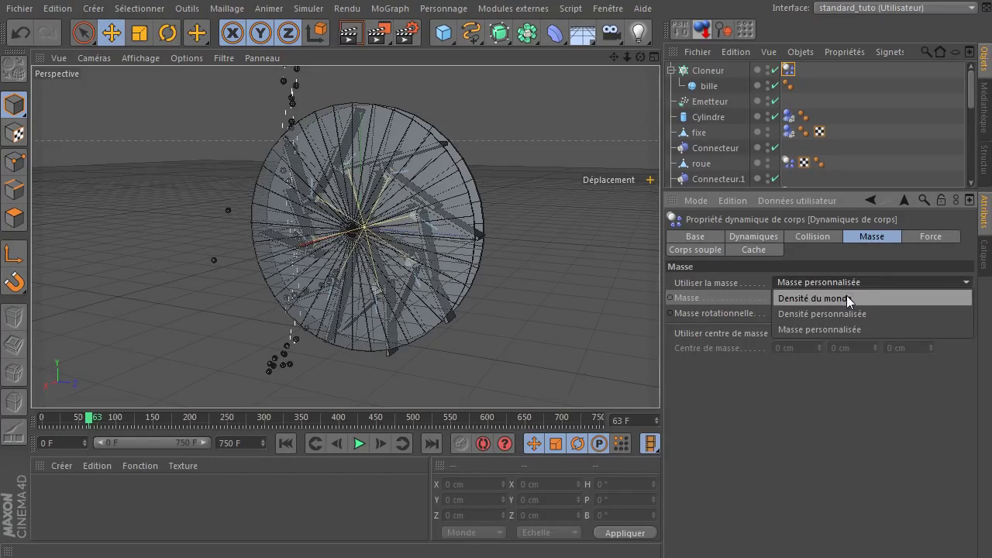
left_click(831, 329)
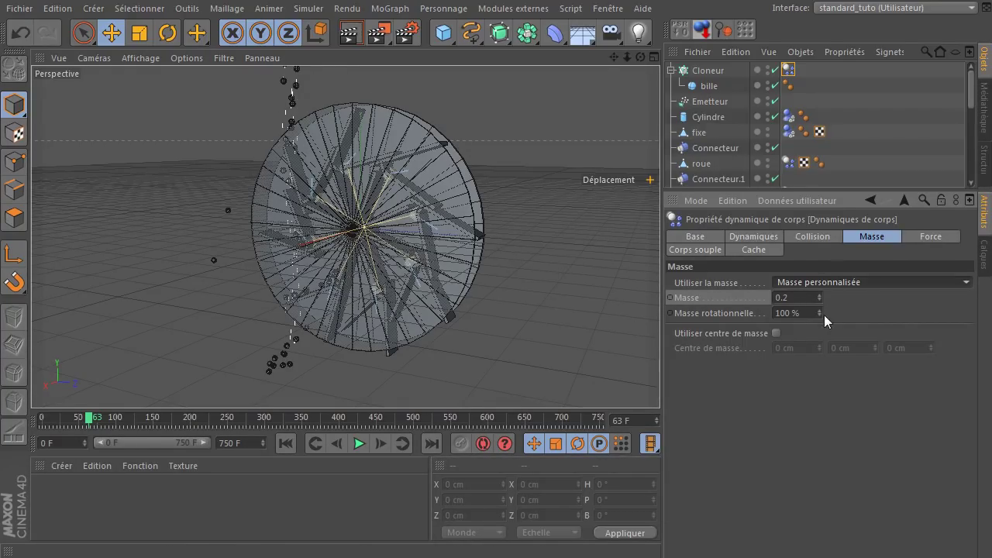
left_click(795, 297)
type("10")
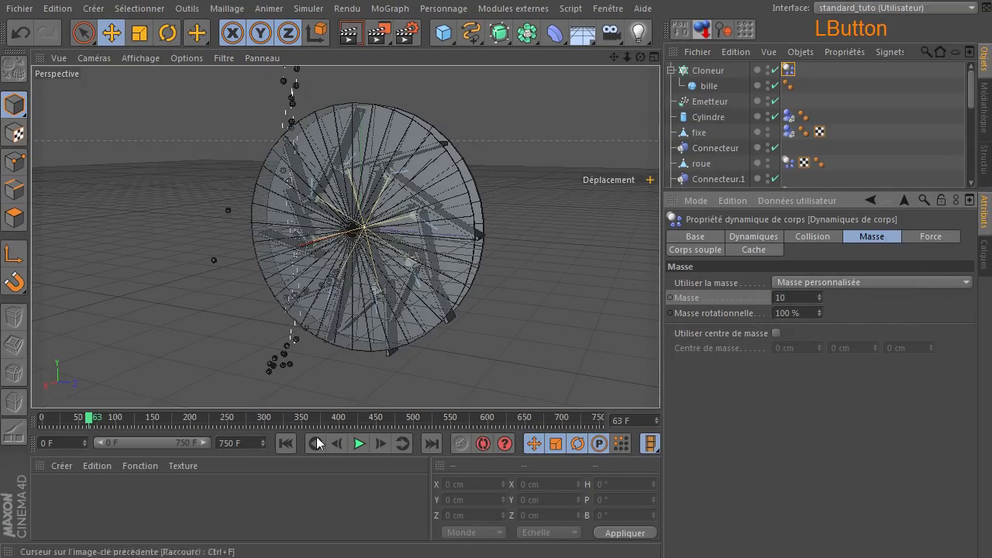
Play the simulation from frame 0 past frame 51 to check the heavier balls, and rewind it
left_click(285, 444)
left_click(356, 444)
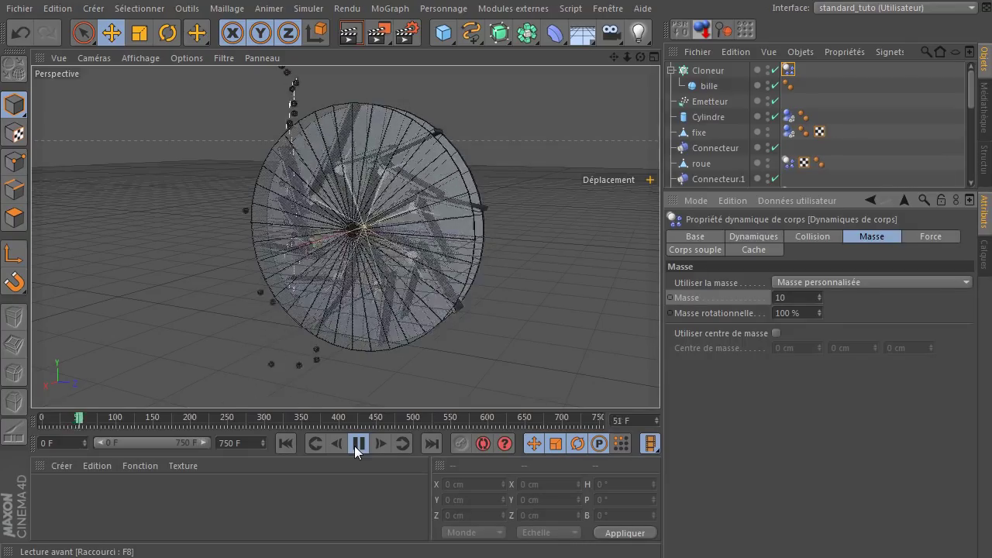
left_click(357, 443)
left_click(284, 443)
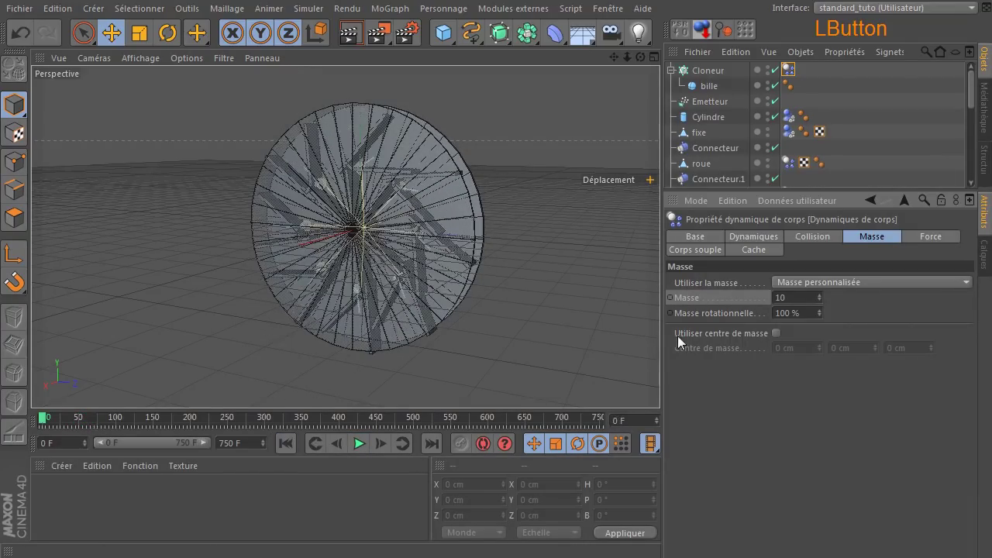
Switch the cloned balls' mass to Densité du monde and play the simulation from the start to frame 111
left_click(806, 282)
left_click(808, 295)
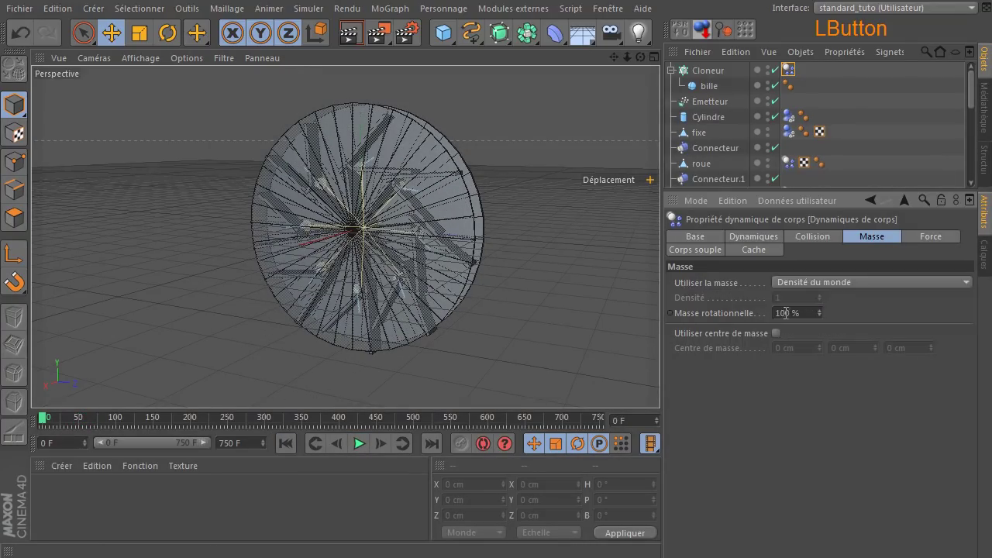
left_click(292, 441)
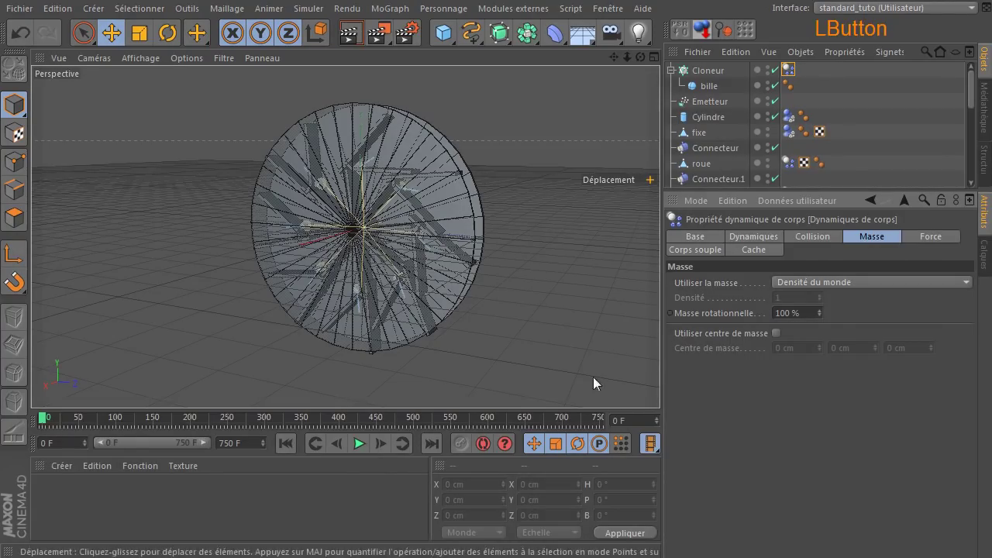
left_click(359, 443)
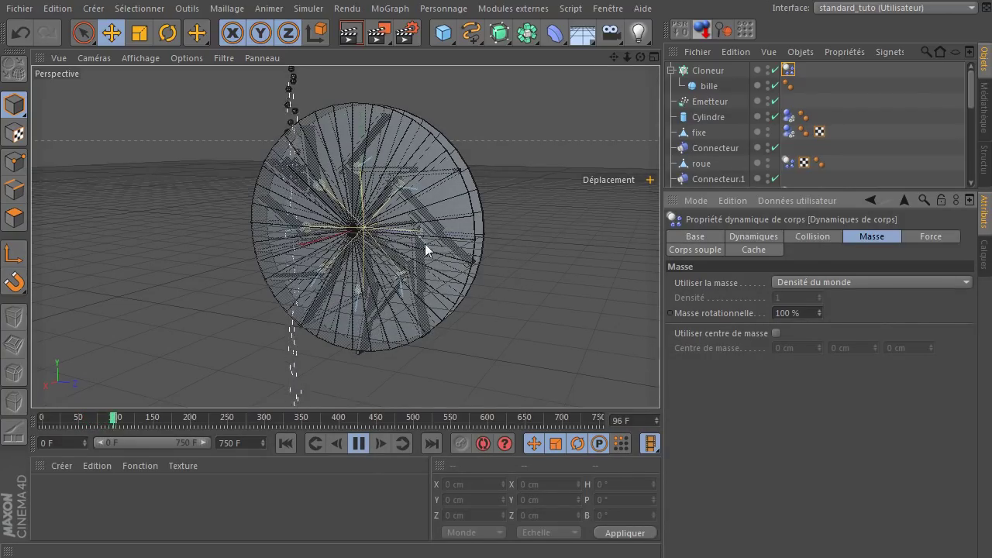
left_click(357, 445)
Set the cloned balls back to Masse personnalisée with a mass of 0.1
left_click(820, 284)
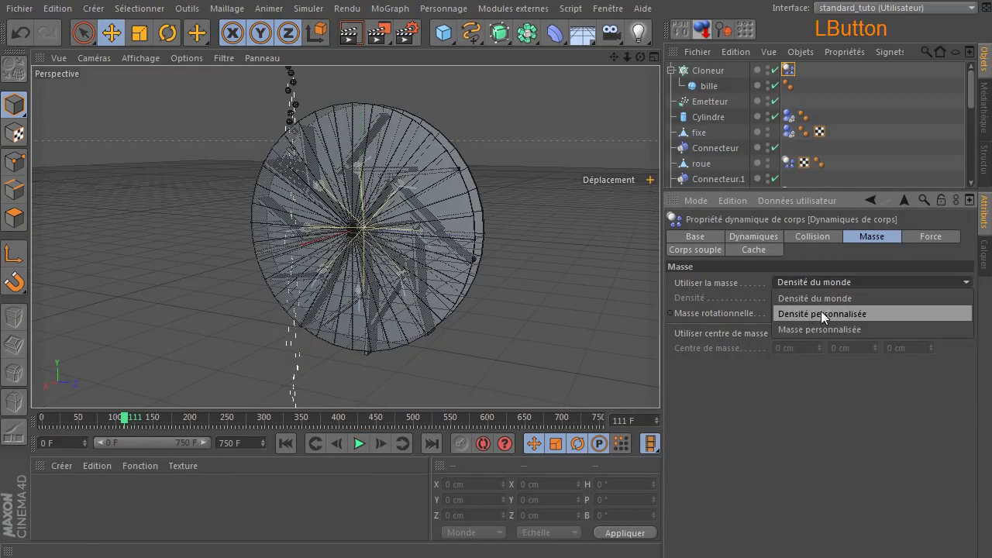
left_click(817, 327)
double_click(796, 297)
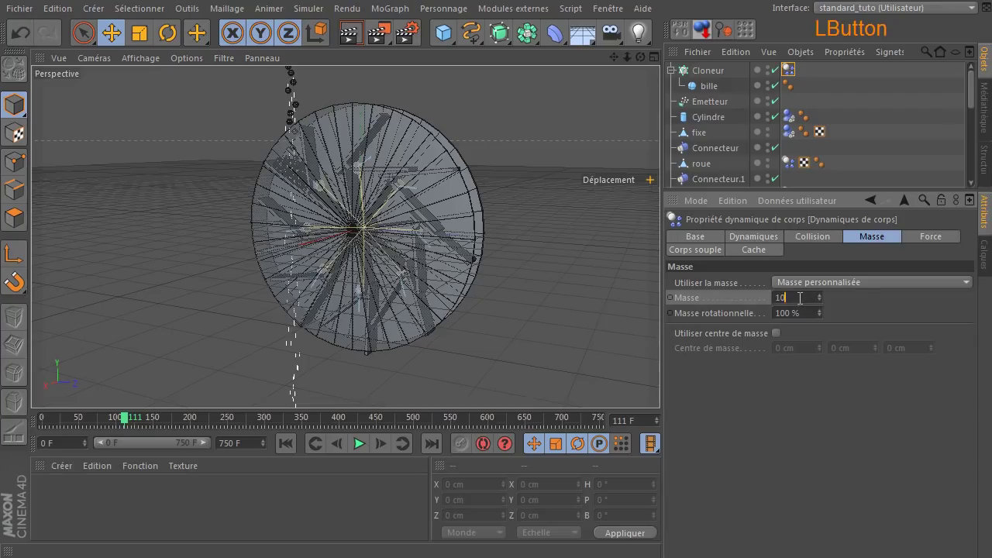
type("0.1")
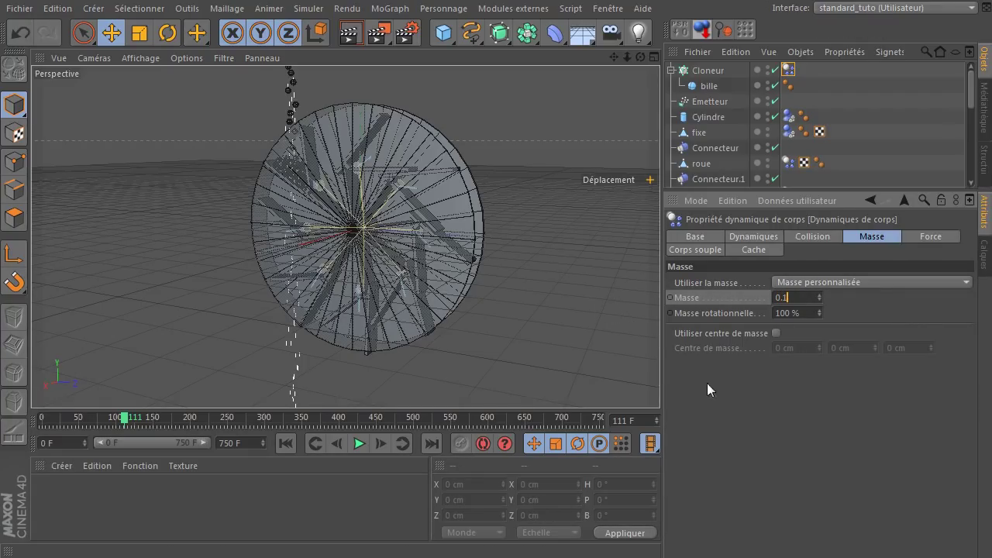
left_click(707, 383)
Replay the simulation from frame 0 to frame 132 to check how the lighter balls turn the wheel
left_click(285, 444)
left_click(356, 443)
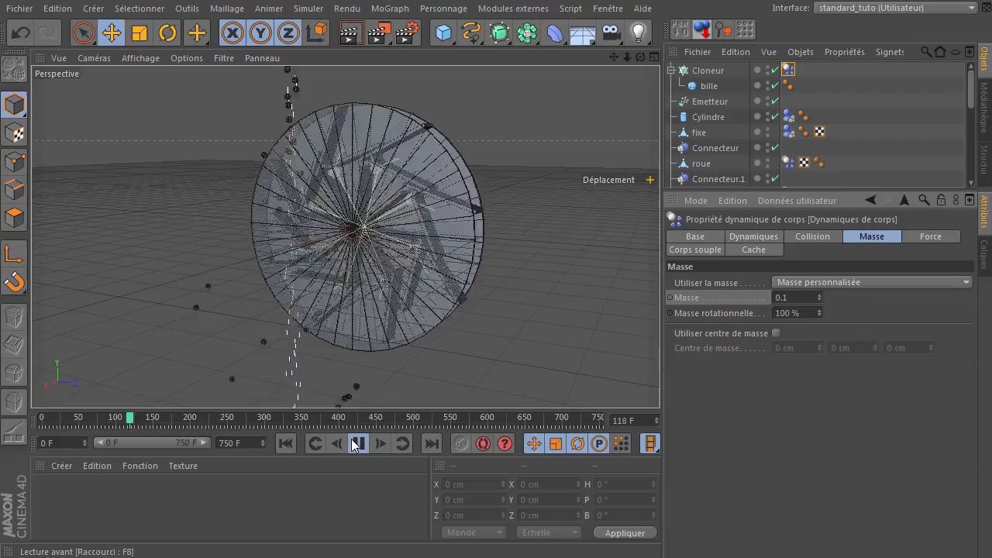
left_click(353, 443)
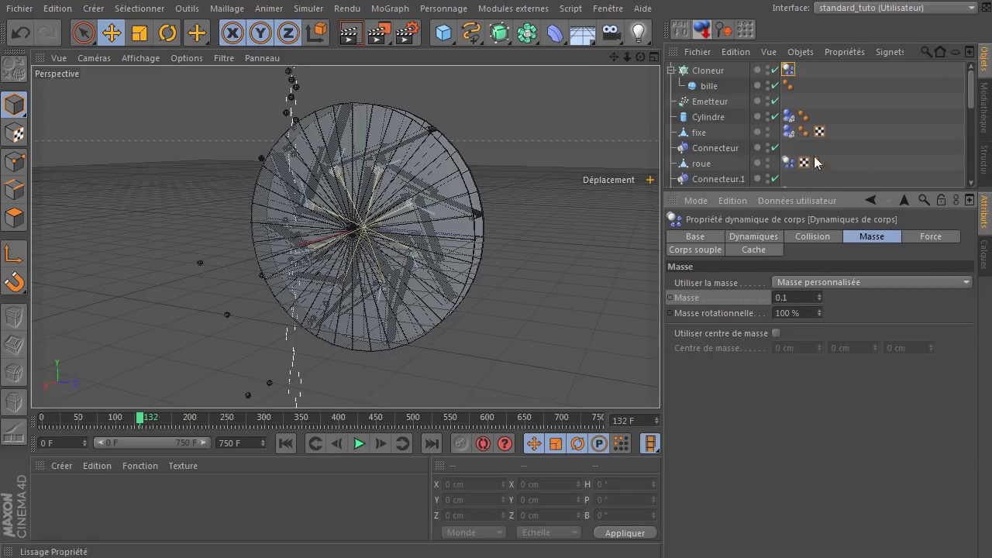
Inspect the rigid-body tags of the wheel and bucket bac.4, including its initial-state options, and rewind to frame 0
left_click(788, 163)
scroll(810, 178, "down", 4)
left_click(788, 131)
left_click(749, 236)
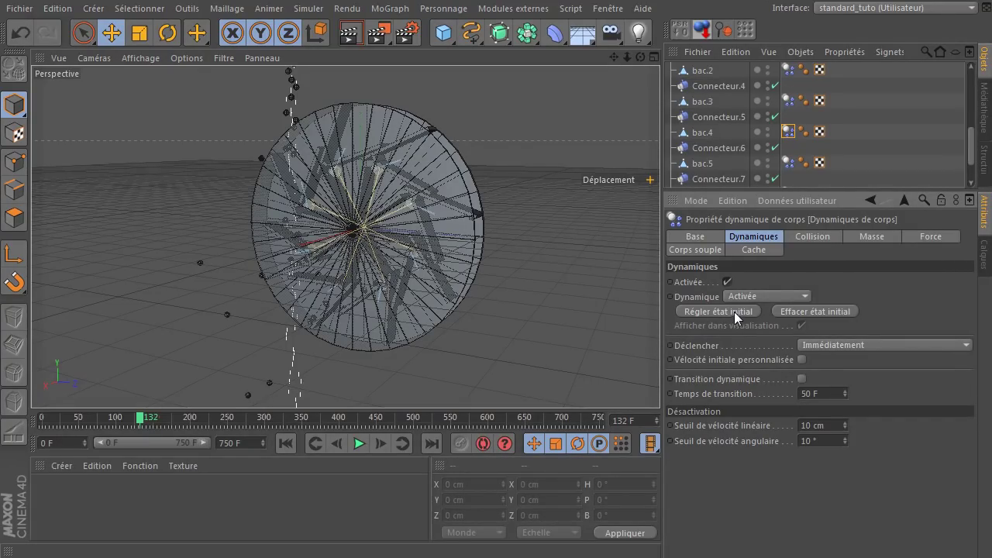
left_click(284, 447)
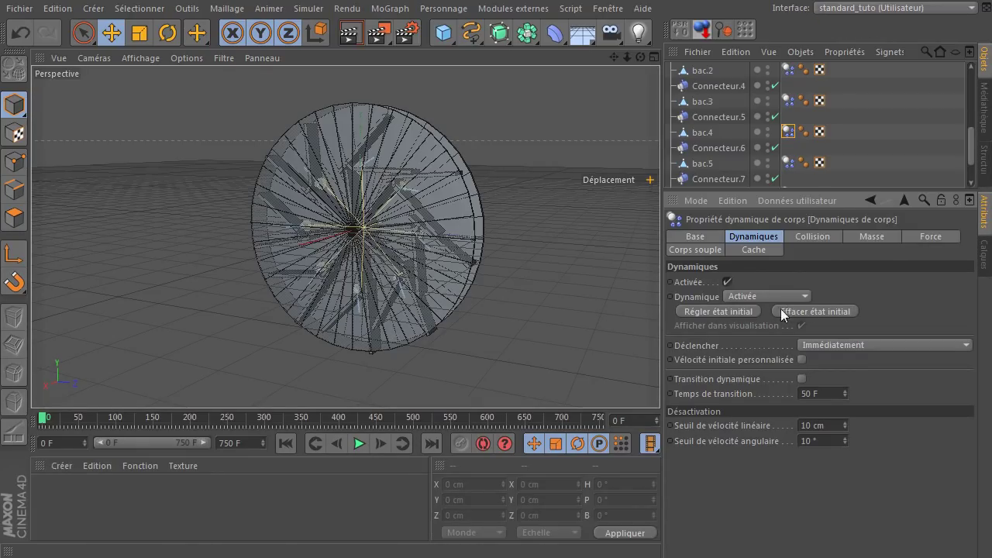